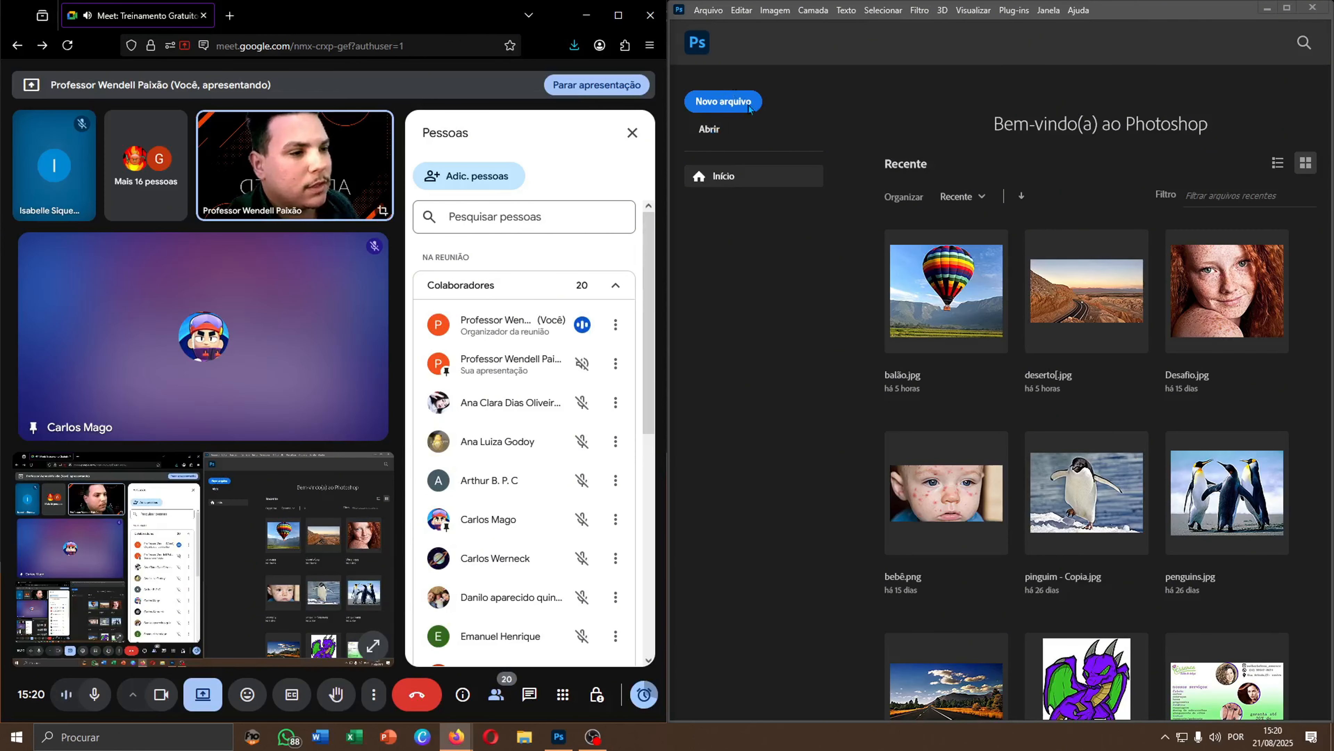
# Start a new document and reposition the Novo documento dialog.
pyautogui.click(725, 102)
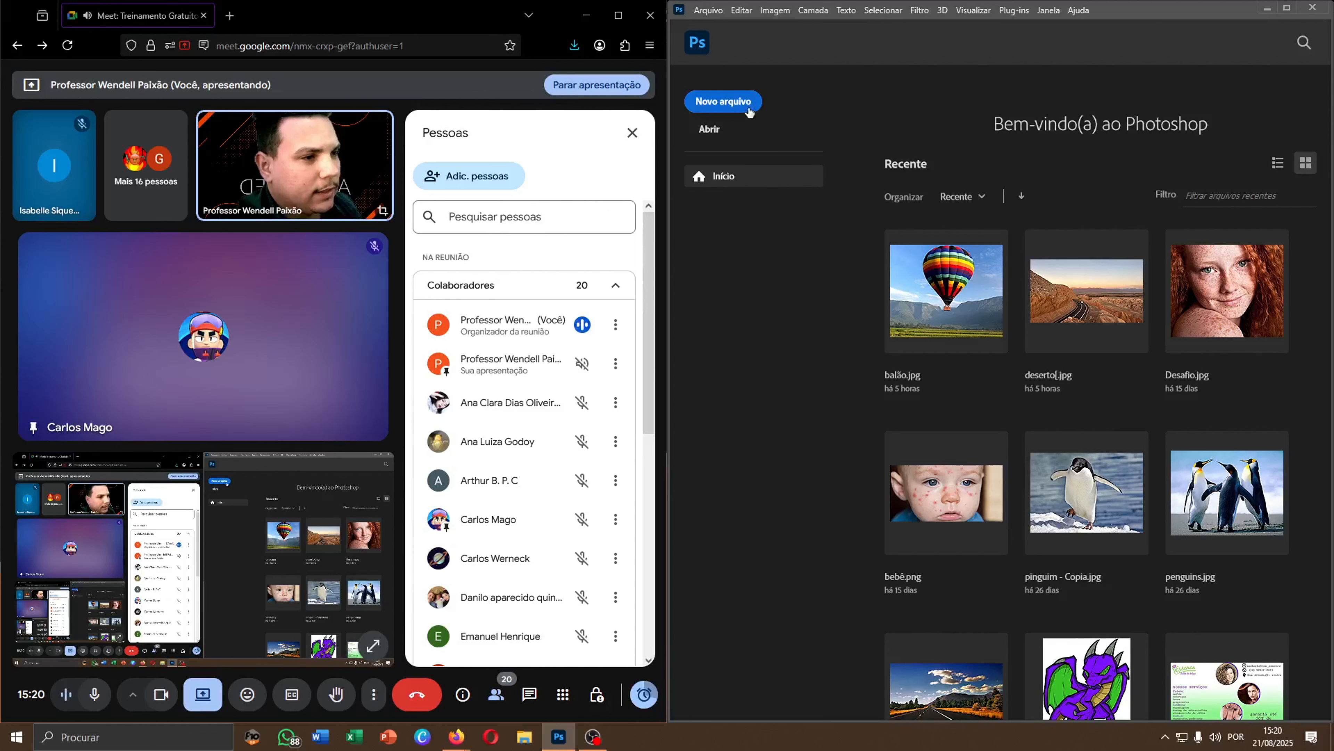
pyautogui.hotkey('ctrl', 'n')
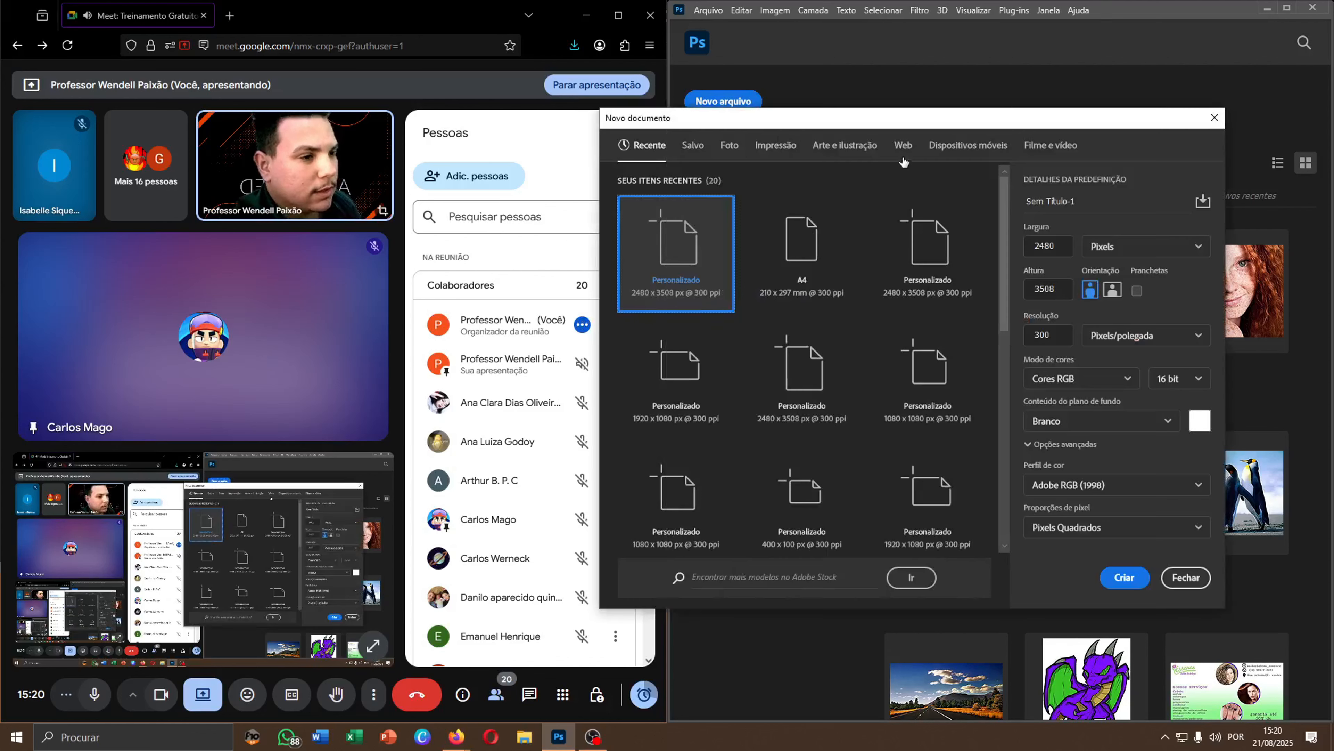
pyautogui.moveTo(883, 129); pyautogui.dragTo(731, 149)
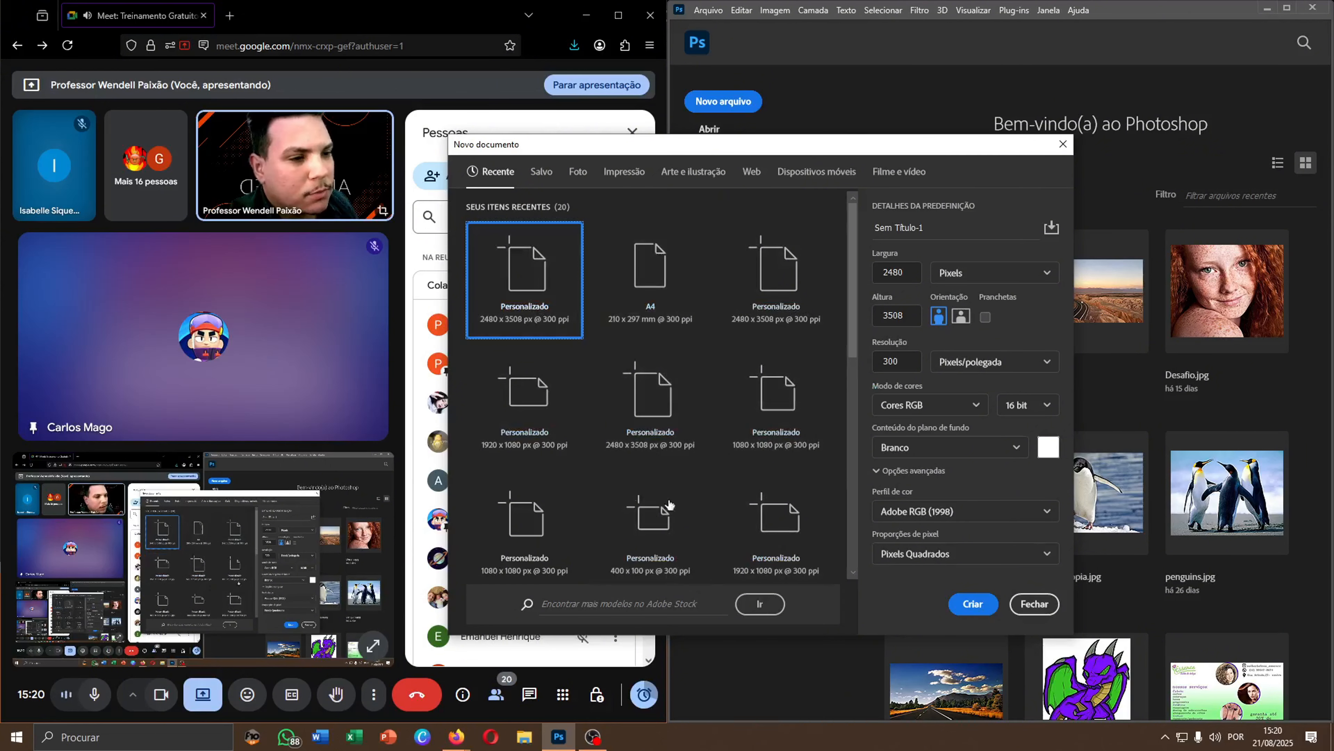
# Look through the Salvo, Foto and Impressão categories of new document presets.
pyautogui.click(534, 170)
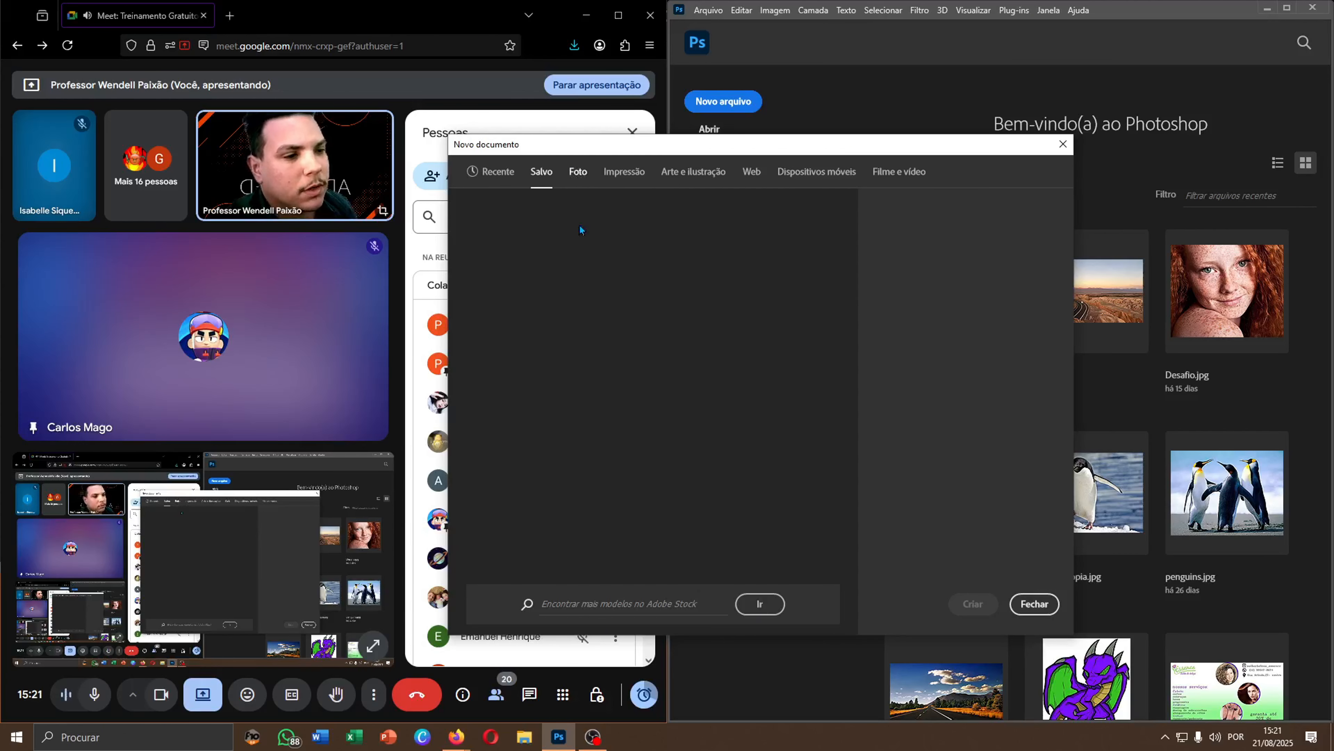
pyautogui.click(578, 171)
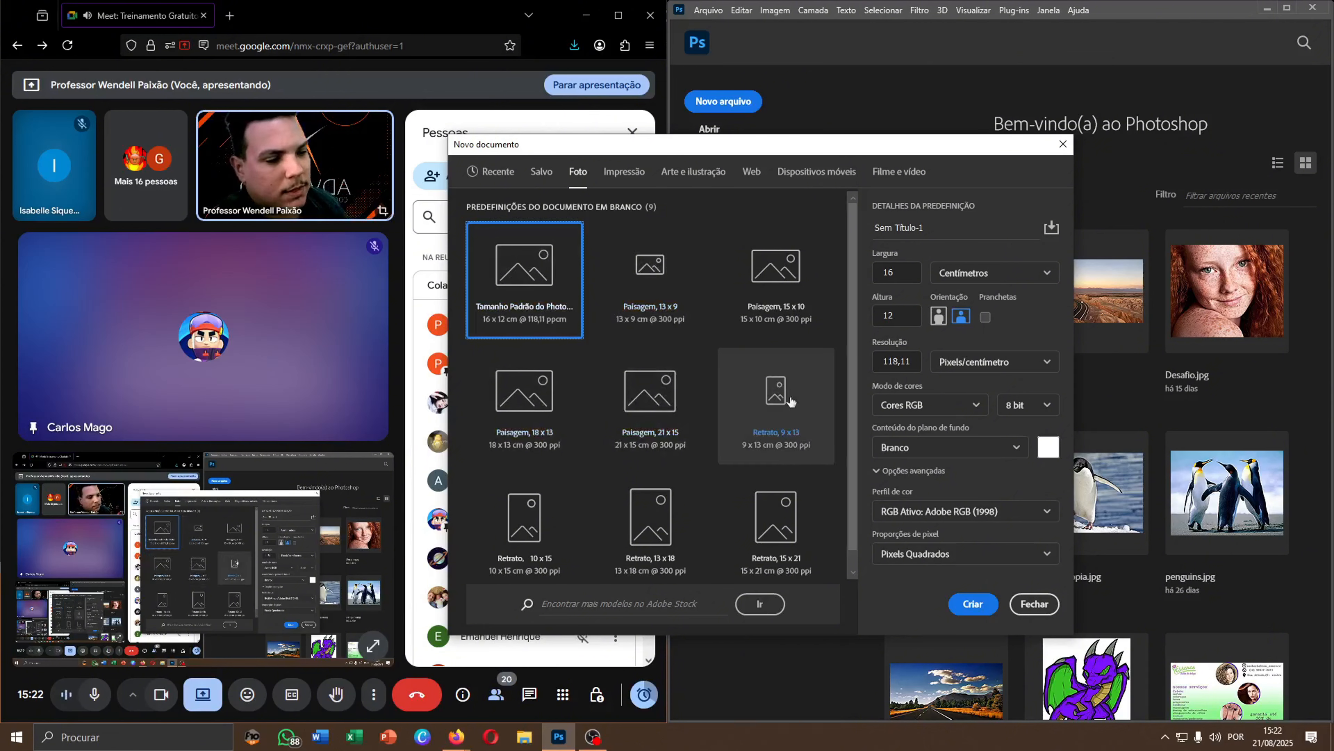
pyautogui.scroll(-1, 652, 504)
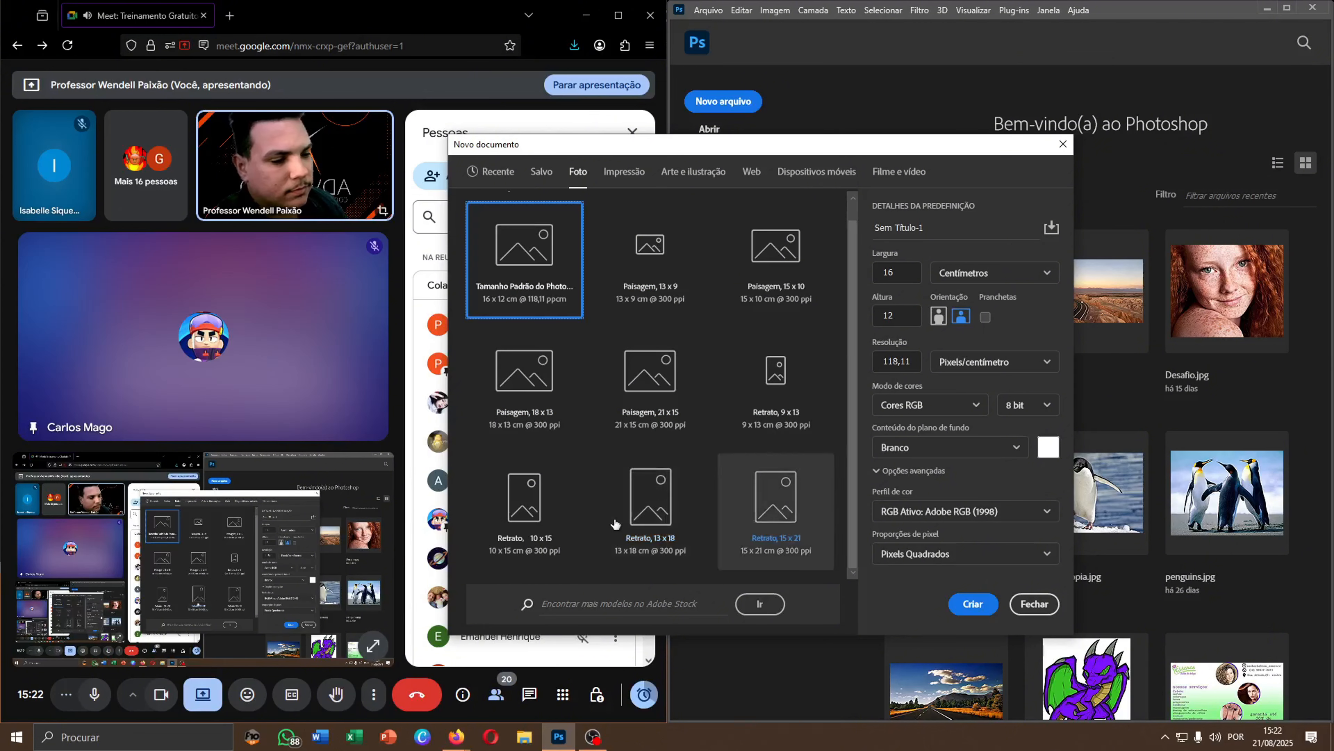
pyautogui.click(639, 177)
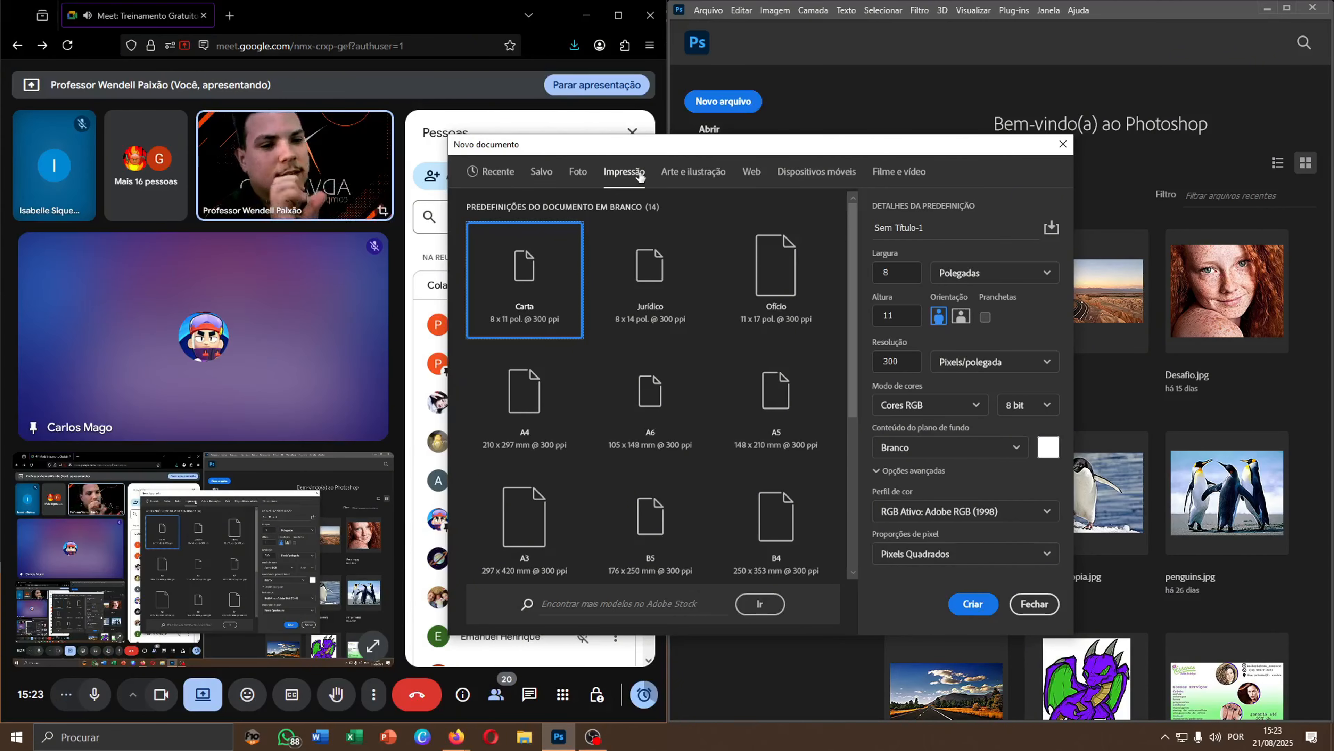
# Switch to Google Meet and toggle the custom camera background off and on again.
pyautogui.click(325, 165)
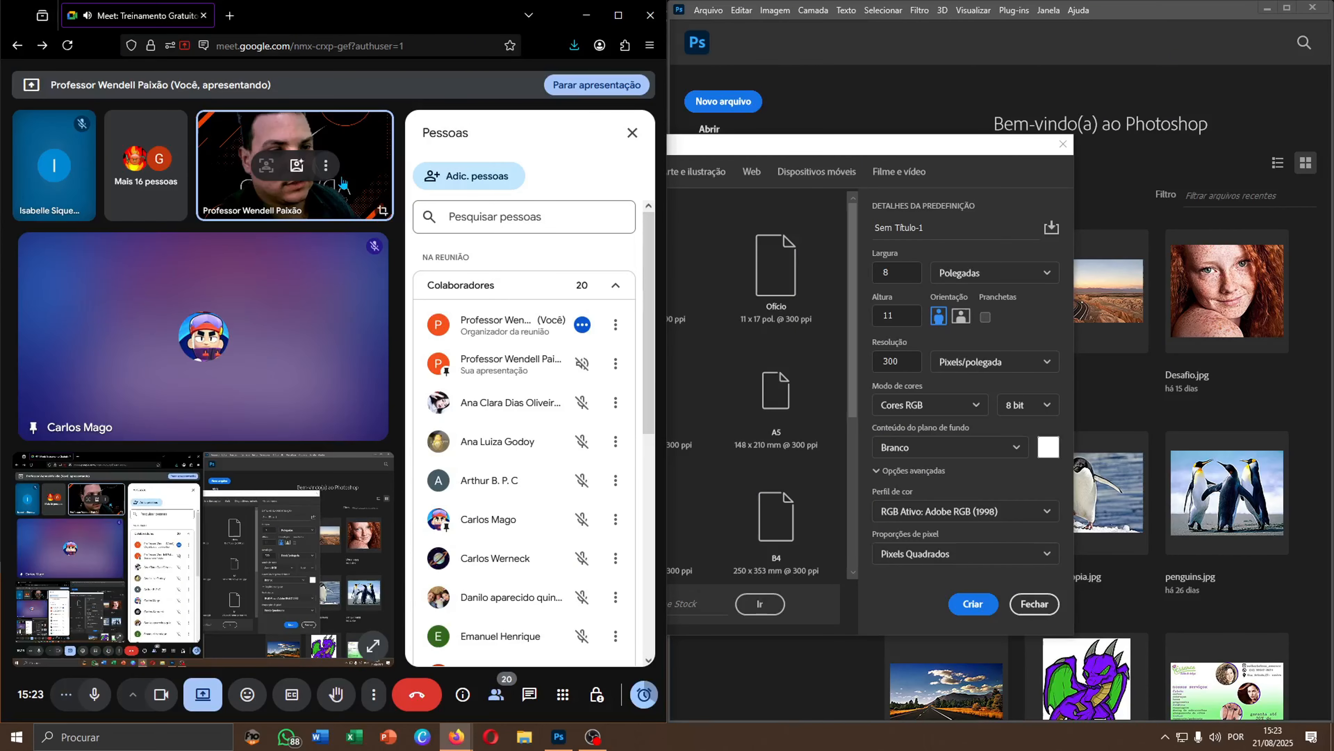
pyautogui.click(301, 164)
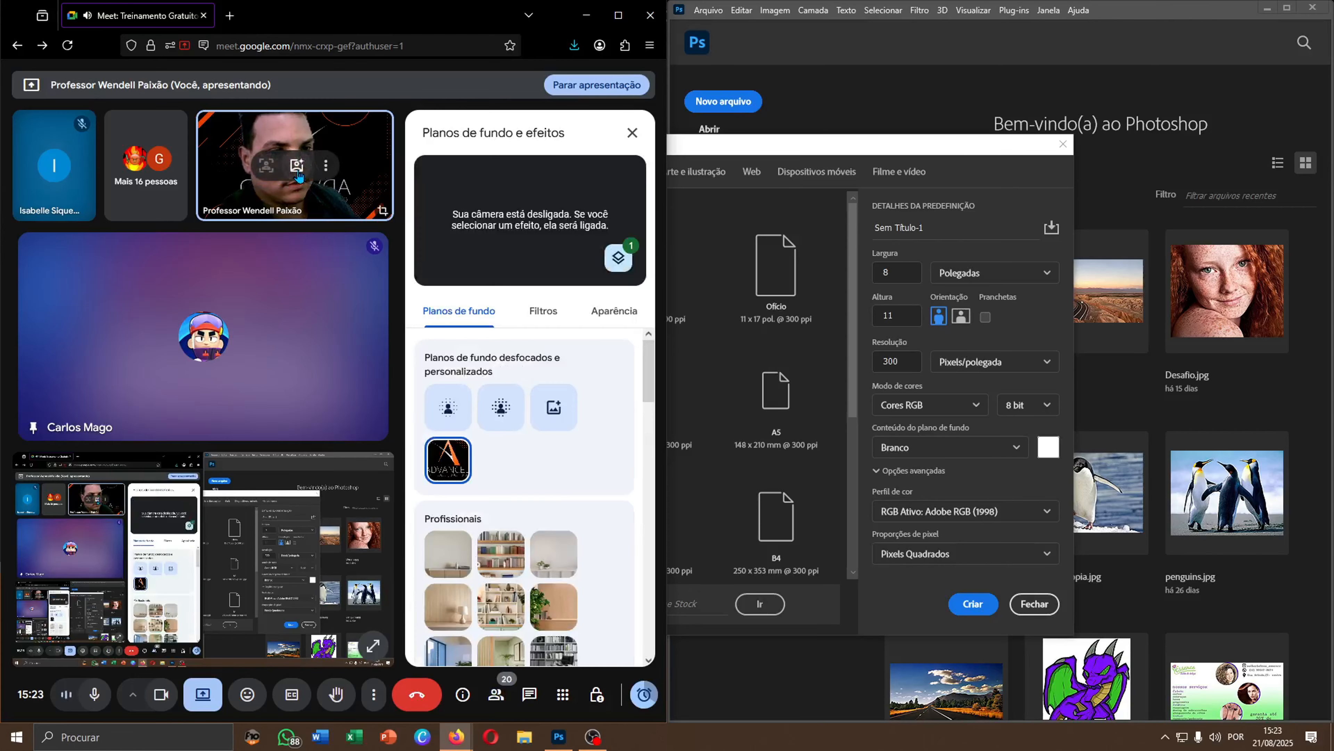
pyautogui.click(459, 475)
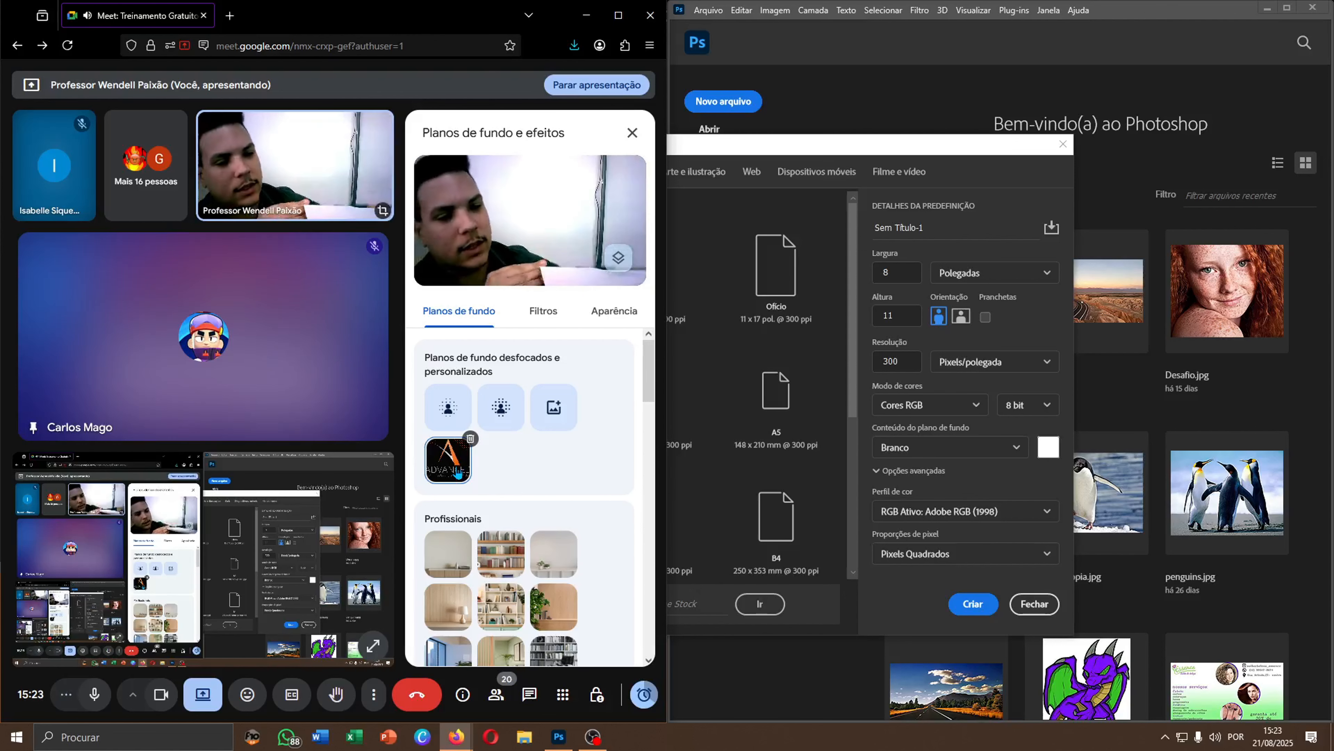
pyautogui.click(459, 472)
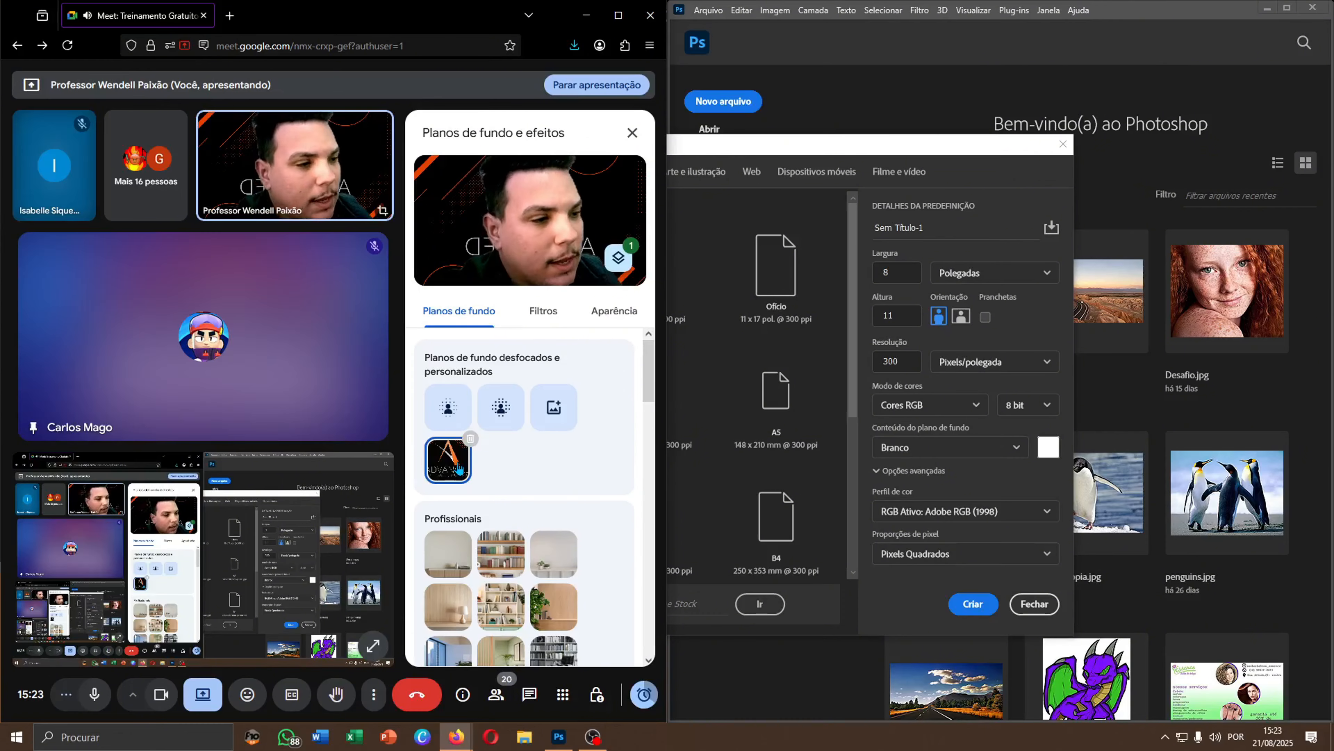
# Return to Photoshop's Novo documento dialog and look through the Arte e ilustração and Web presets.
pyautogui.click(814, 147)
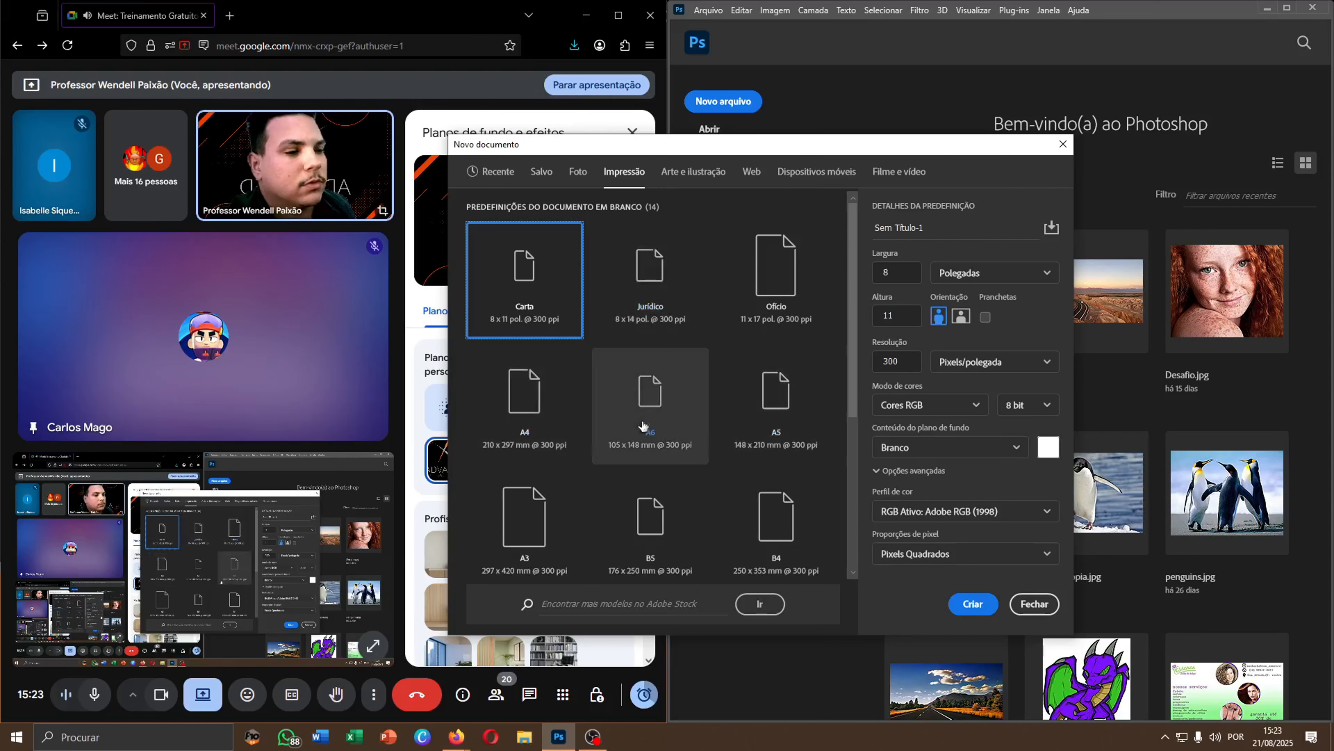
pyautogui.click(699, 173)
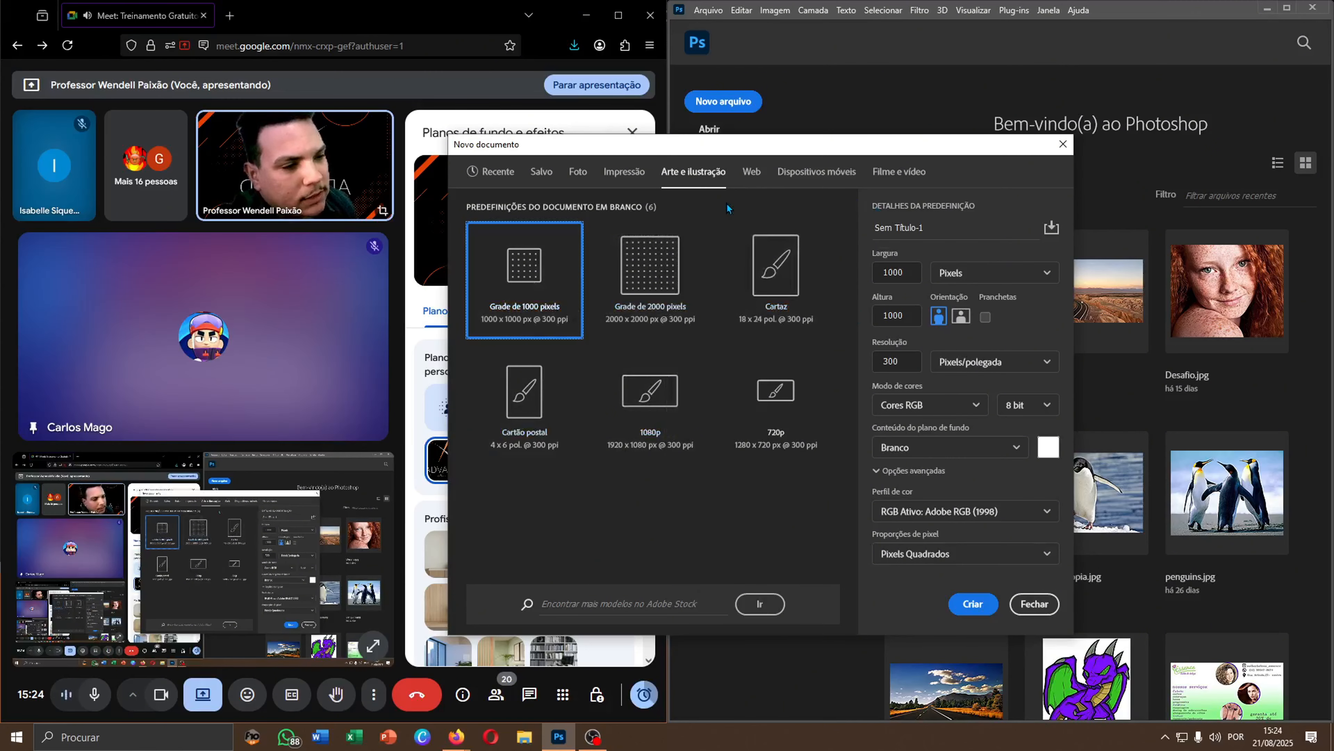
pyautogui.click(753, 173)
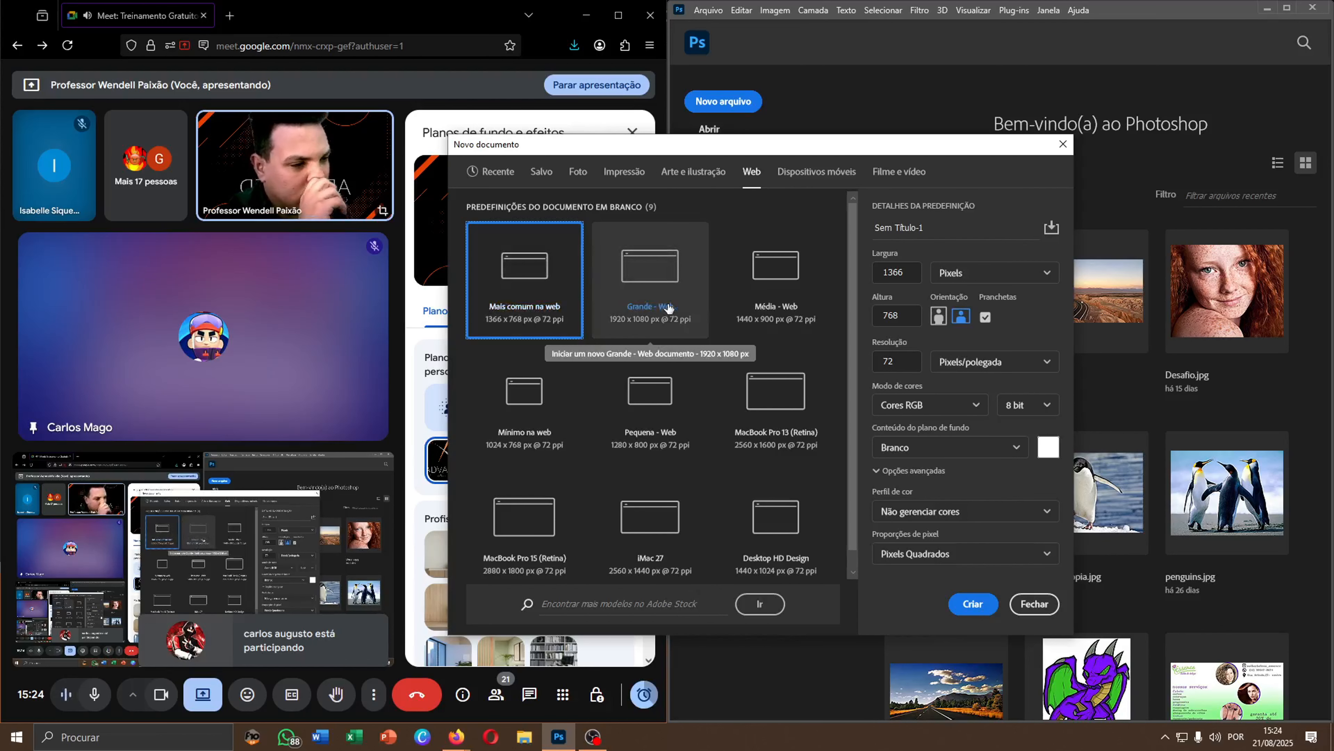
pyautogui.scroll(-1, 669, 326)
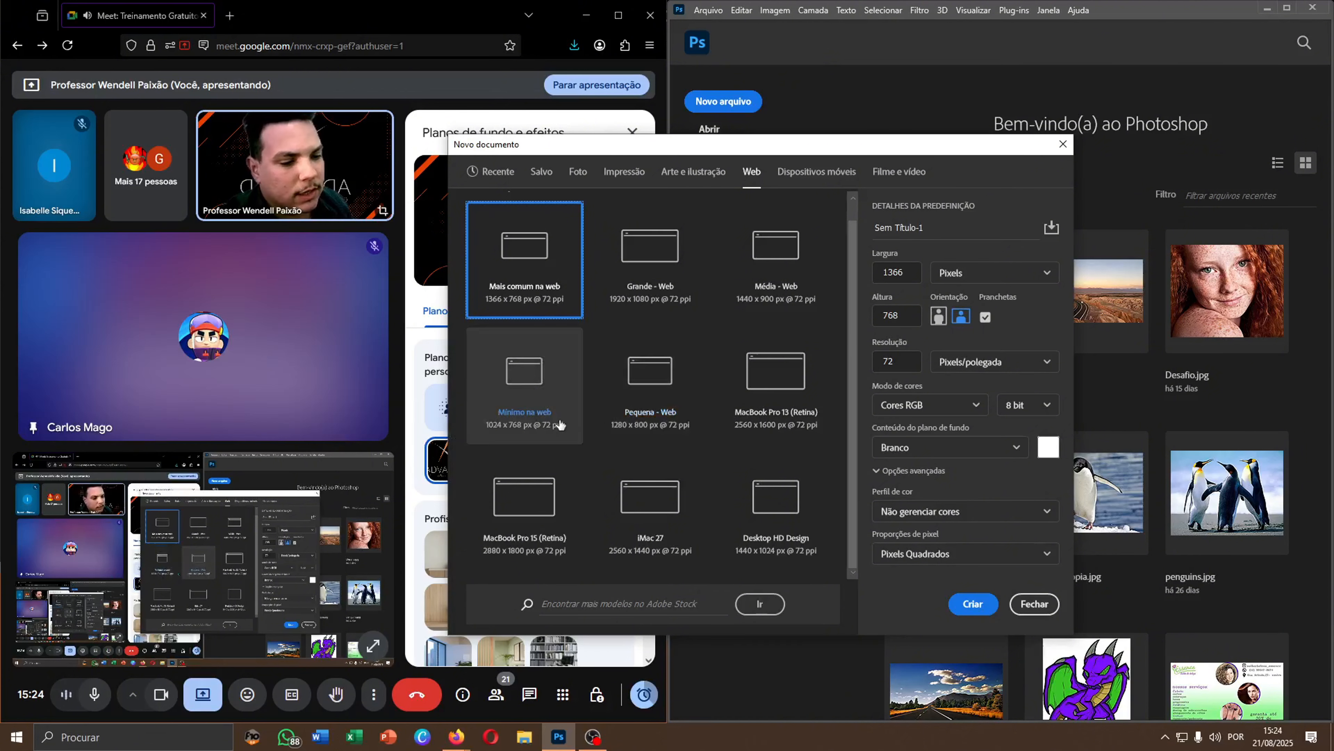
pyautogui.scroll(1, 604, 400)
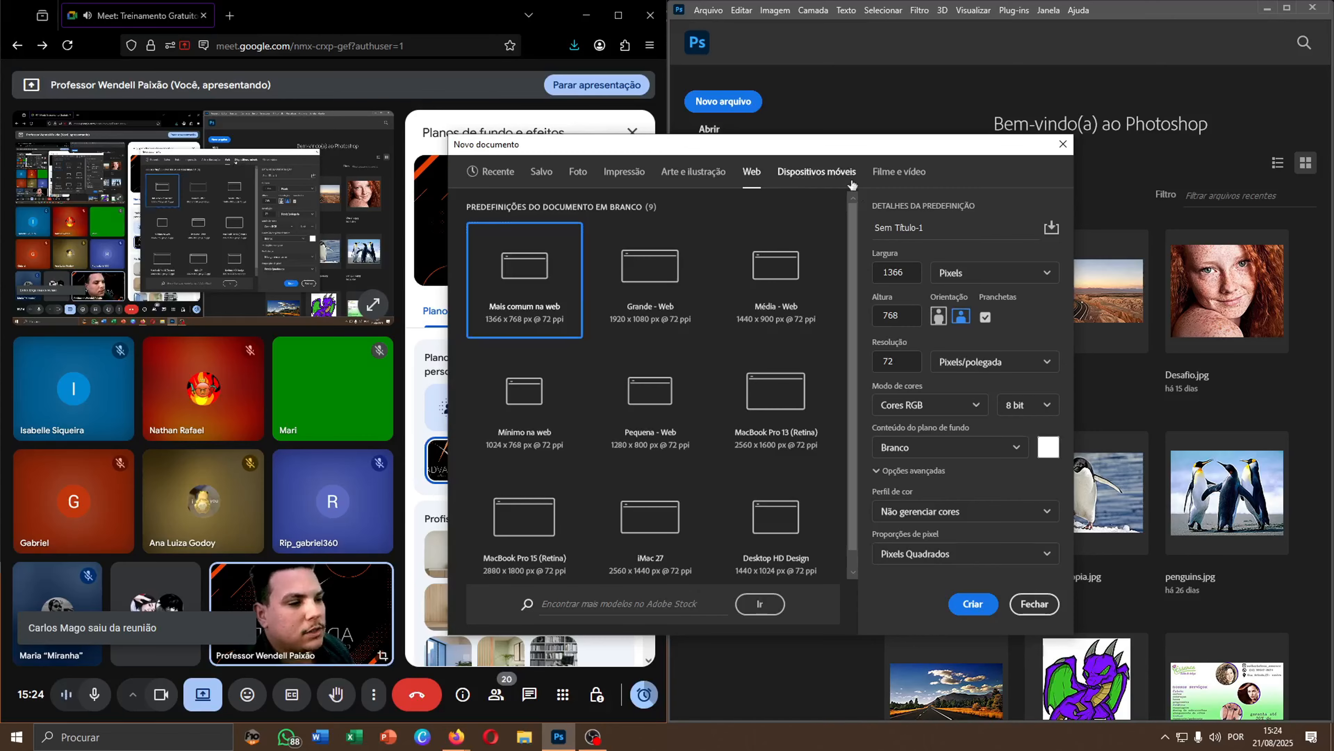
# Examine the device and icon sizes offered among the Dispositivos móveis presets.
pyautogui.click(822, 174)
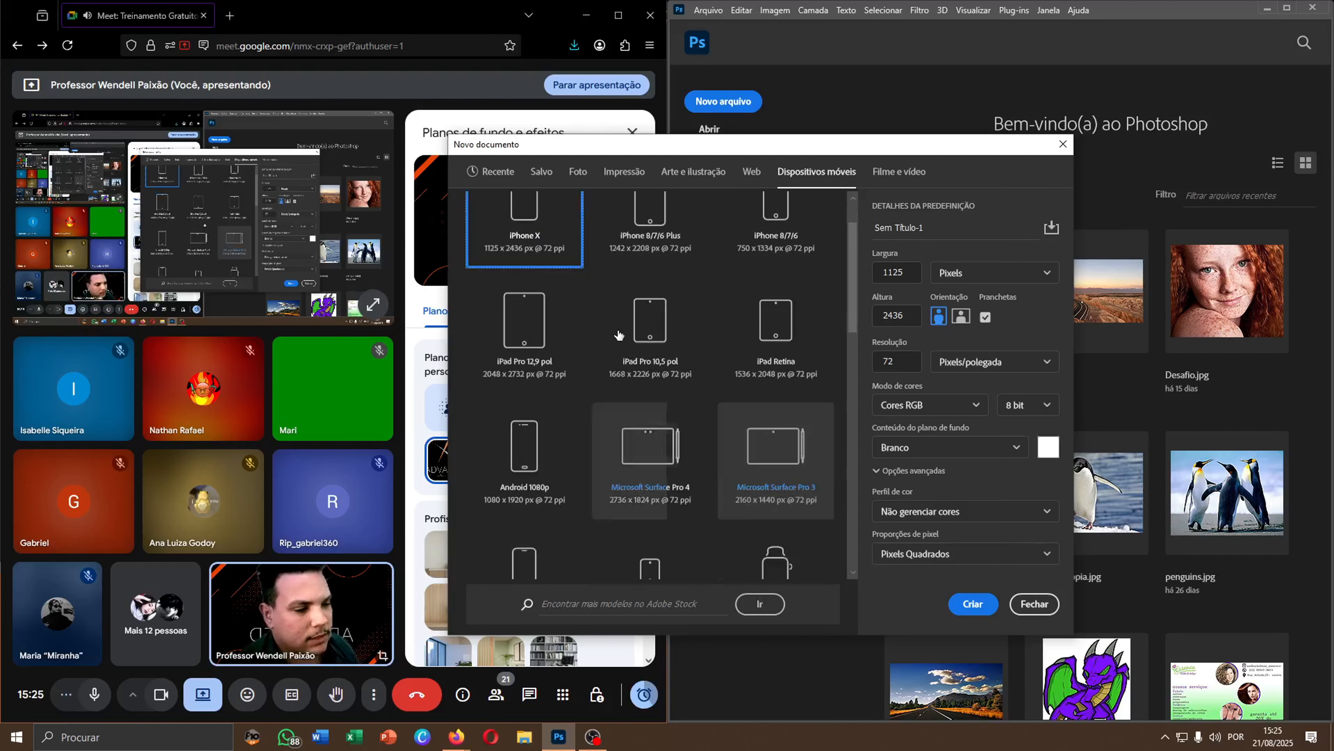
pyautogui.scroll(-4, 606, 346)
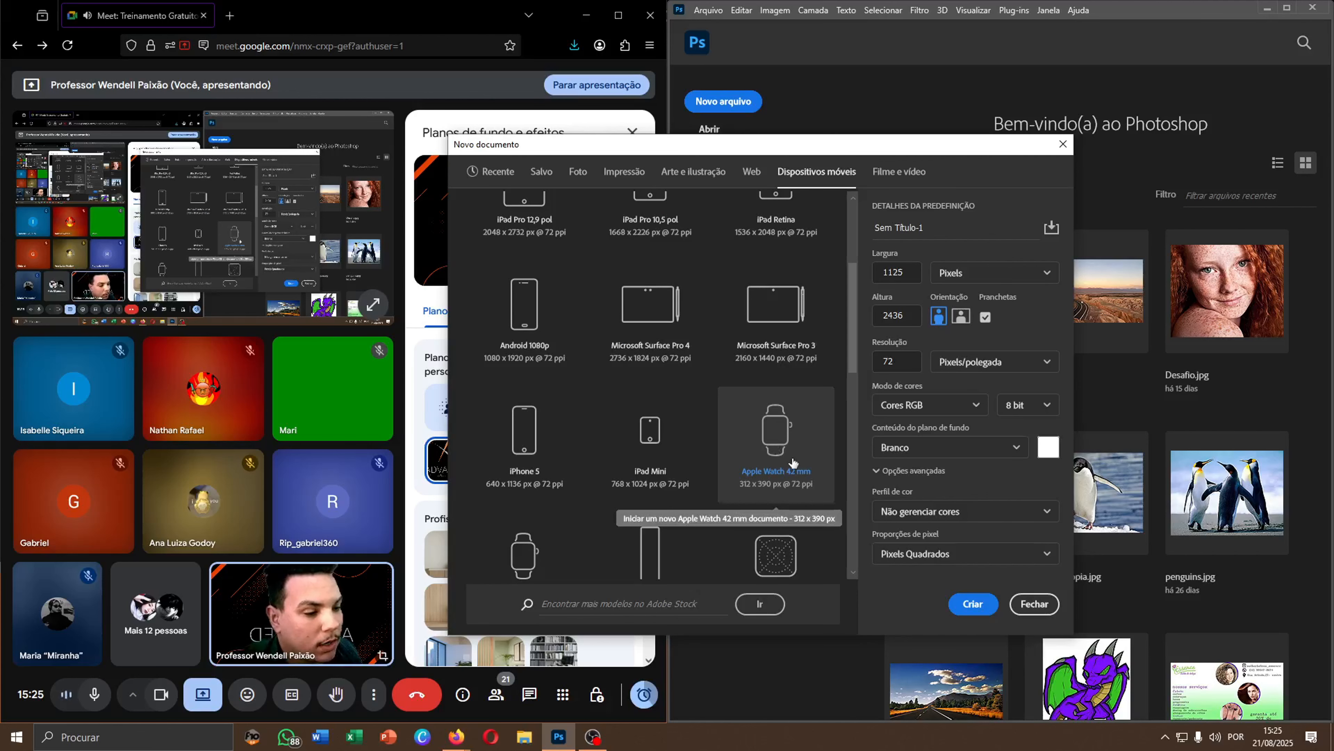
pyautogui.scroll(-3, 755, 457)
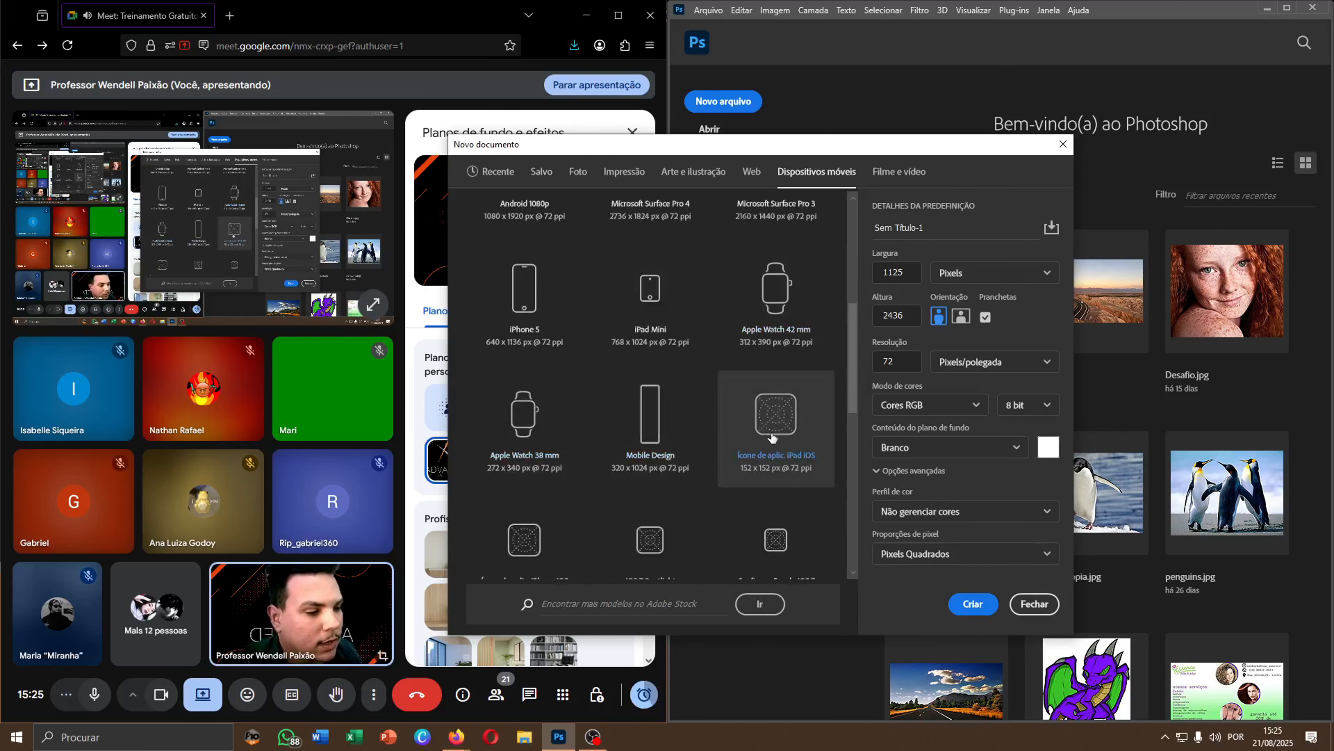
pyautogui.scroll(-3, 720, 432)
pyautogui.scroll(-8, 596, 433)
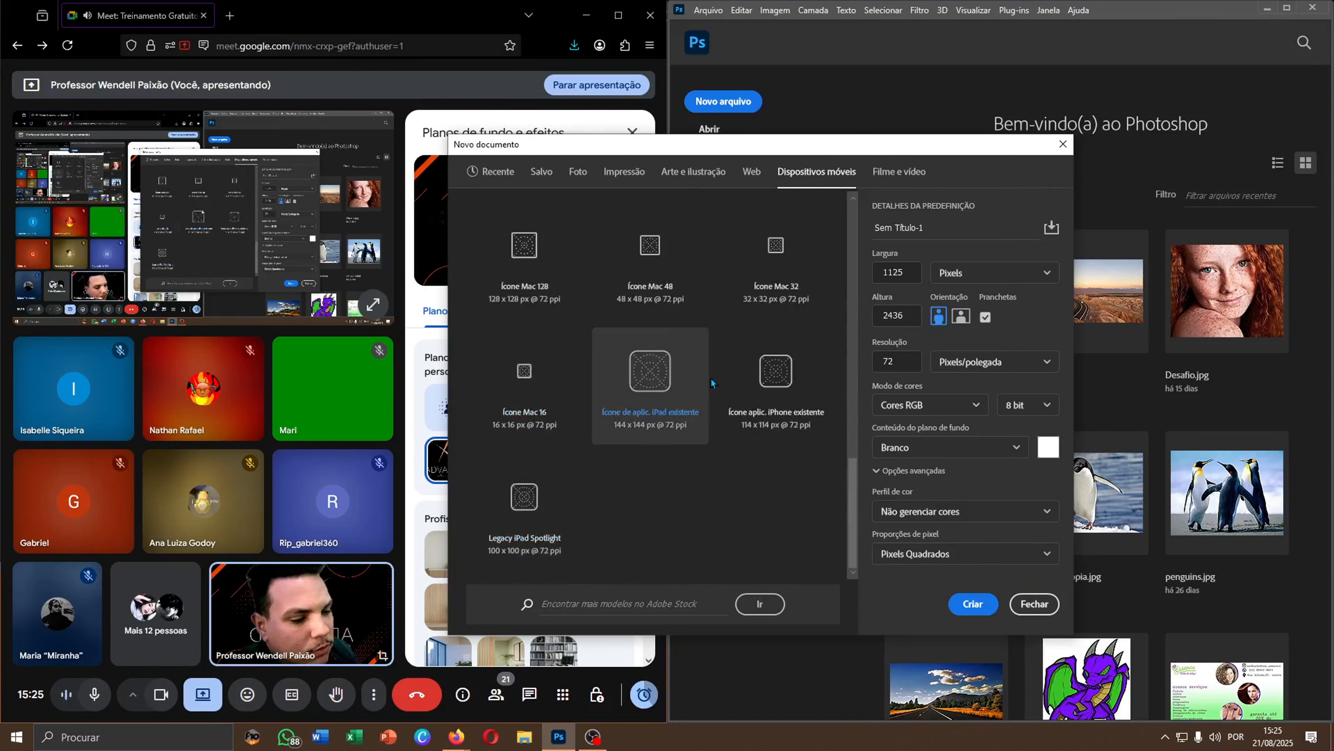
pyautogui.scroll(3, 638, 412)
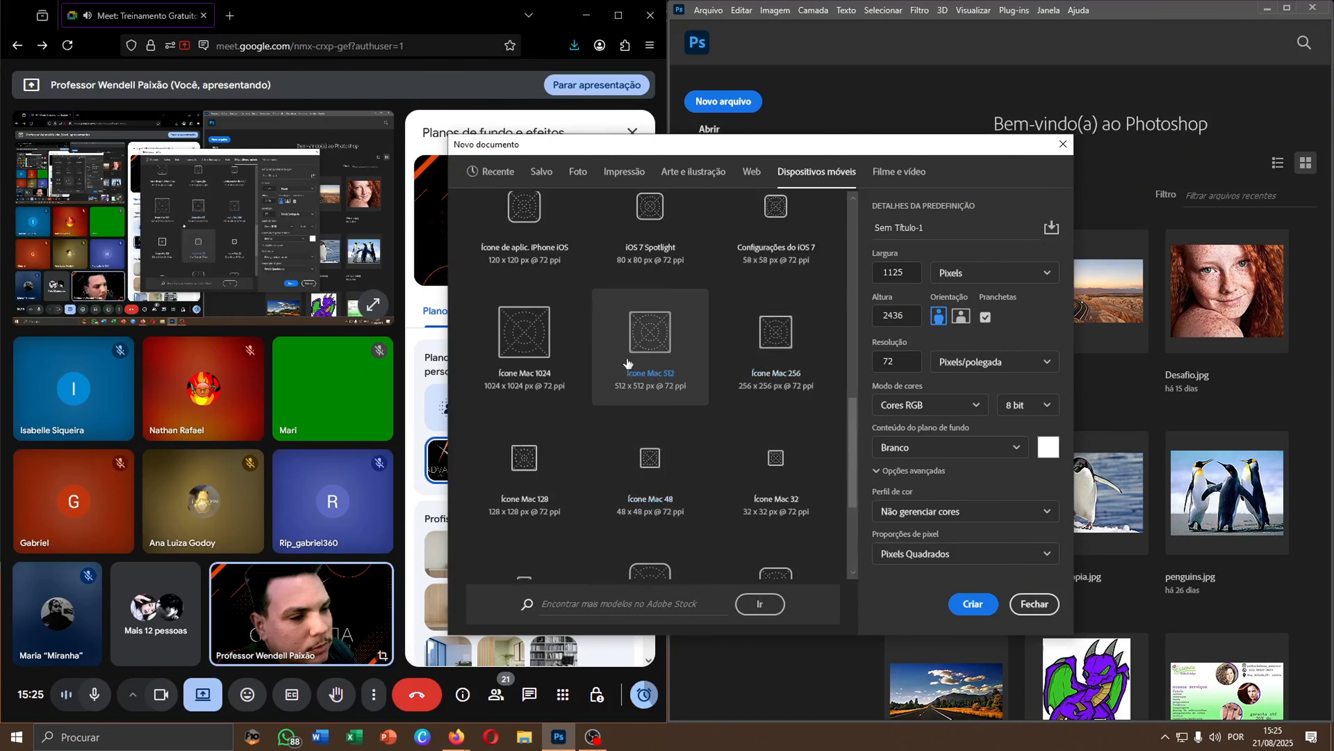
pyautogui.scroll(5, 651, 336)
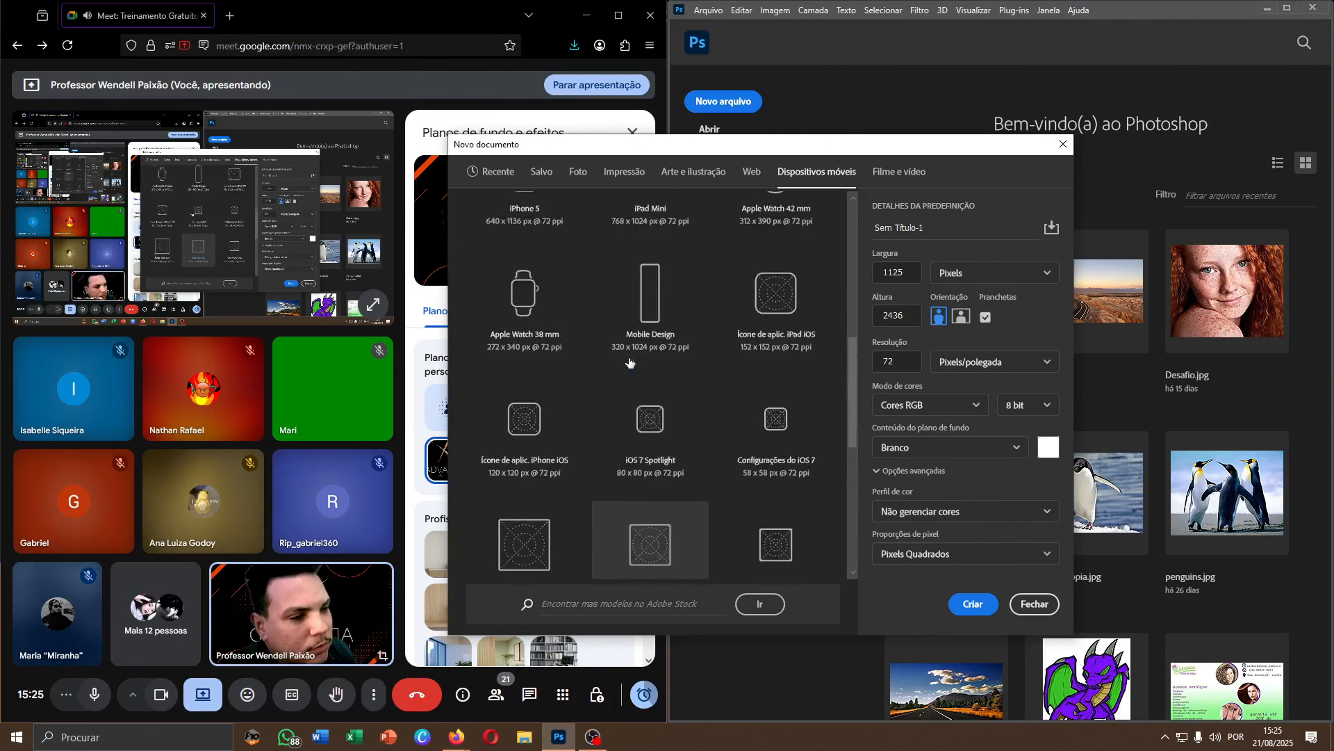
# Switch to the Filme e vídeo presets and enlarge the screen with the Windows Magnifier.
pyautogui.click(901, 172)
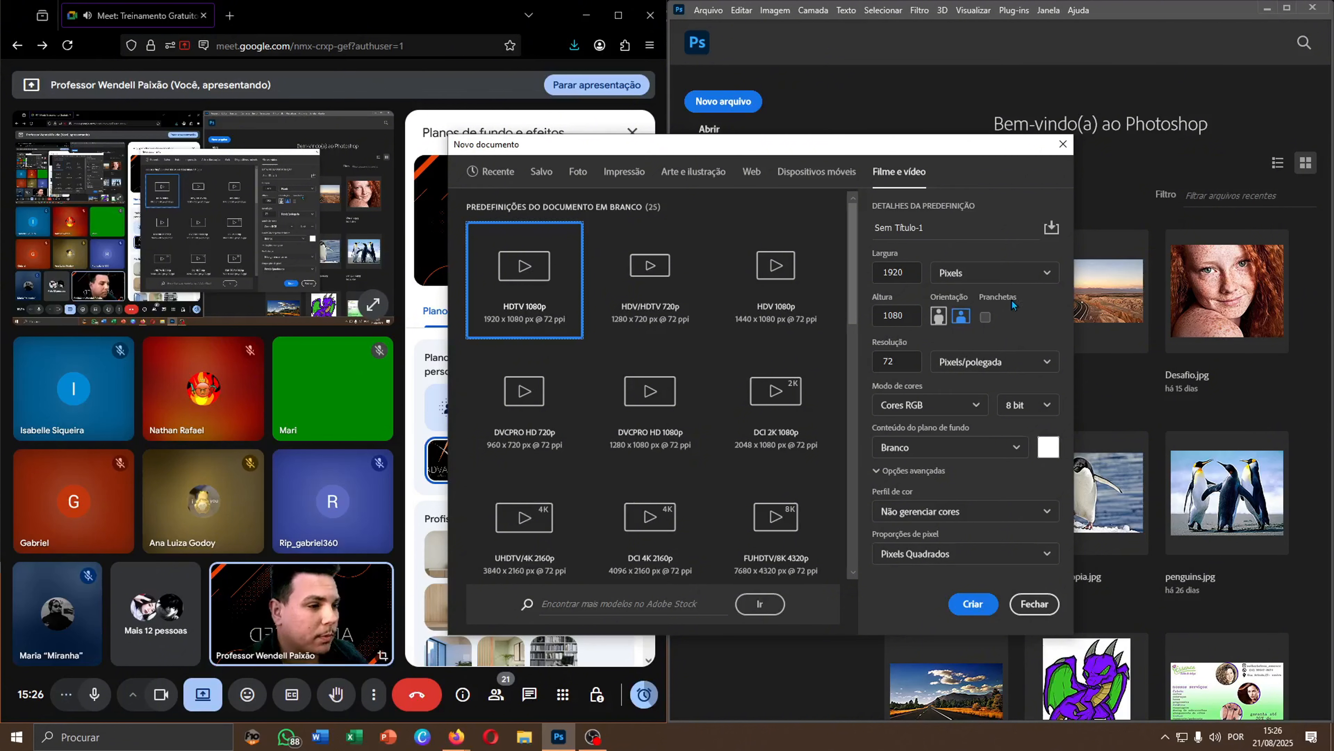
pyautogui.press('super+plus')
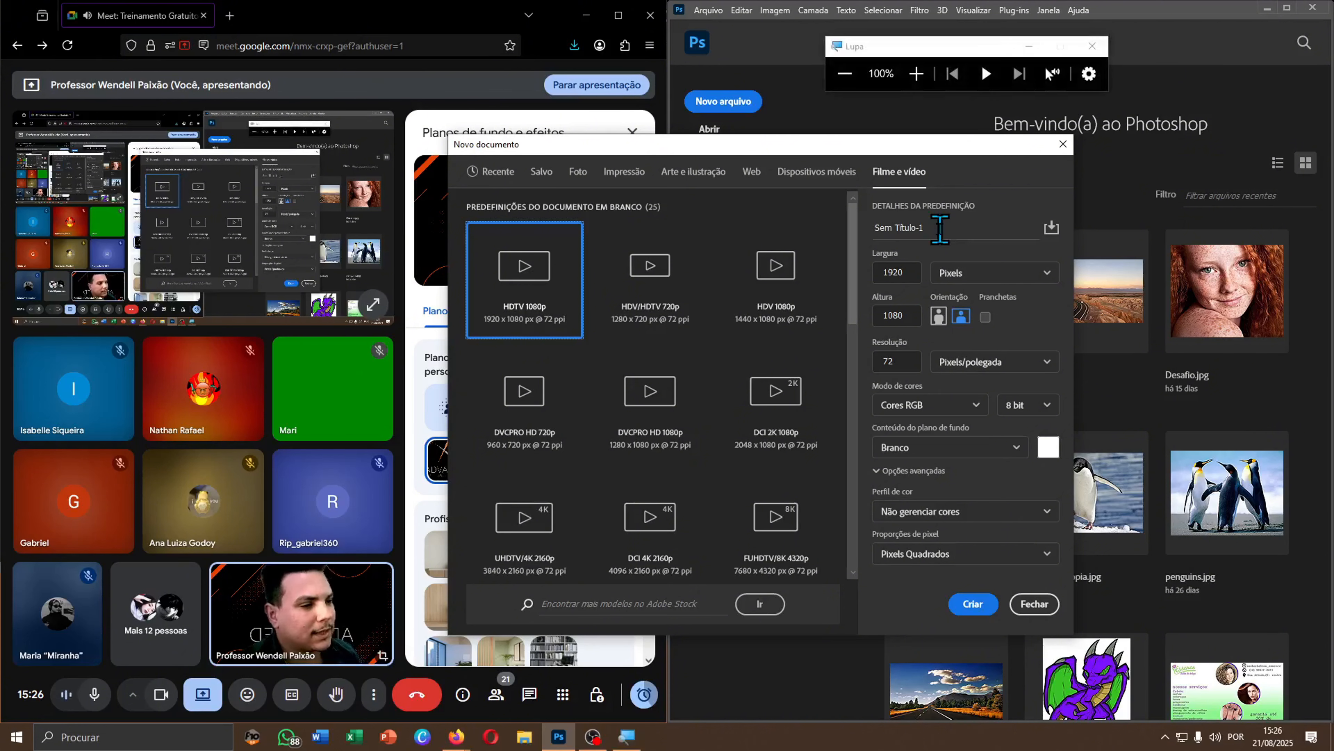
pyautogui.press('super+plus')
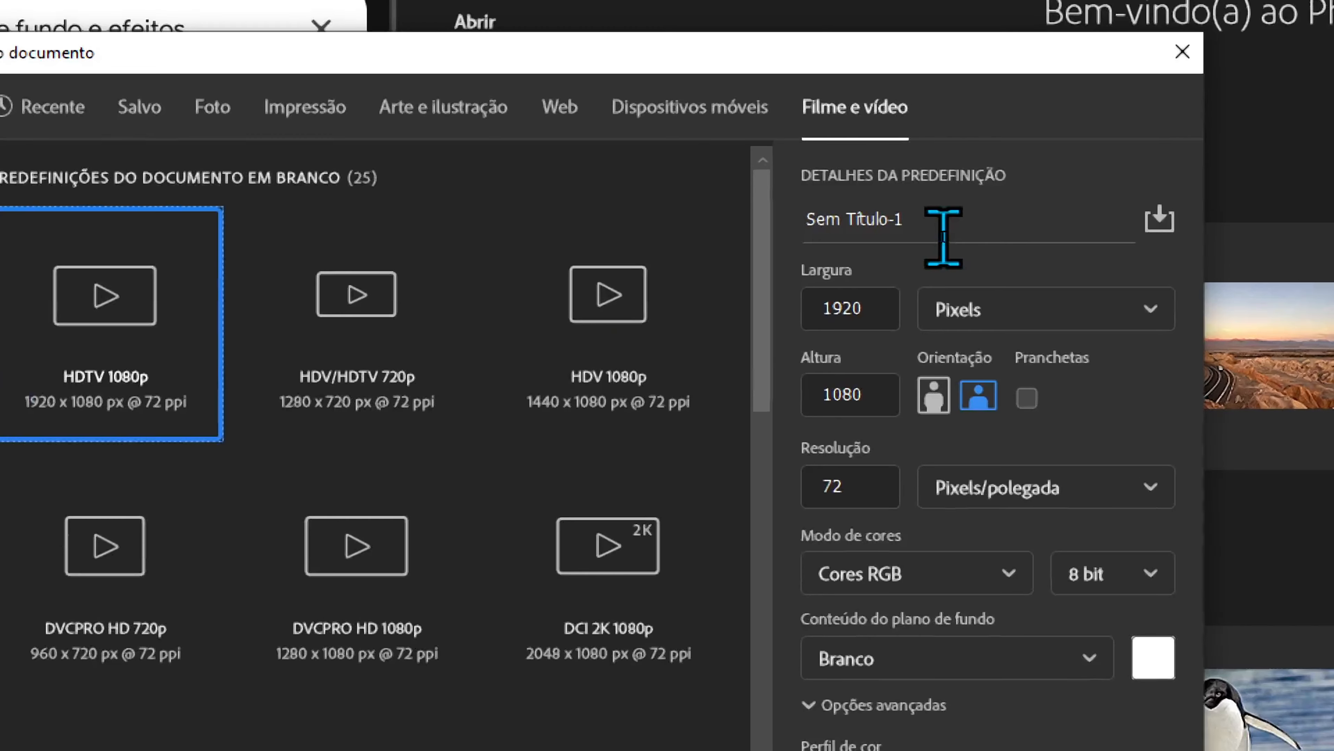
pyautogui.press('super+plus')
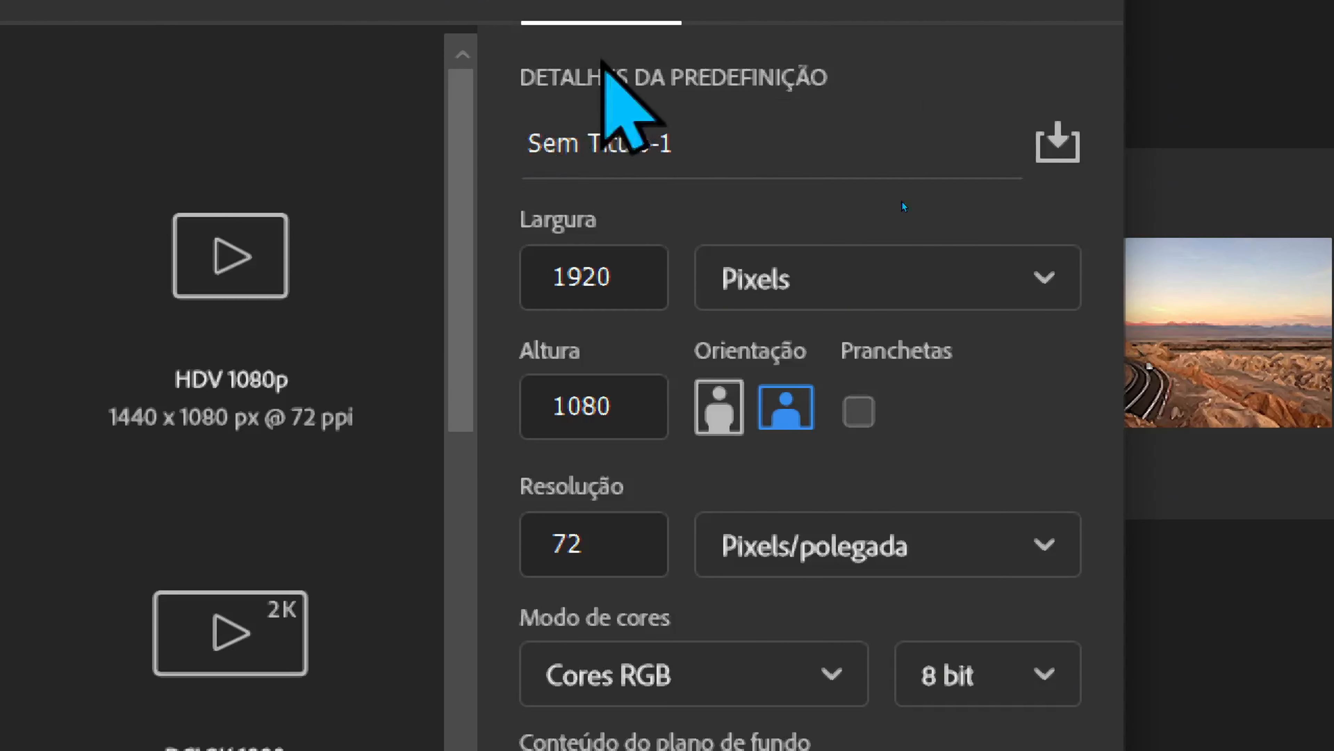
# Replace the default document name with "Aula - 01 Introdução".
pyautogui.click(729, 139)
pyautogui.press('BackSpace')
pyautogui.press('BackSpace')
pyautogui.press('BackSpace')
pyautogui.press('BackSpace')
pyautogui.press('BackSpace')
pyautogui.press('BackSpace')
pyautogui.press('BackSpace')
pyautogui.press('BackSpace')
pyautogui.press('BackSpace')
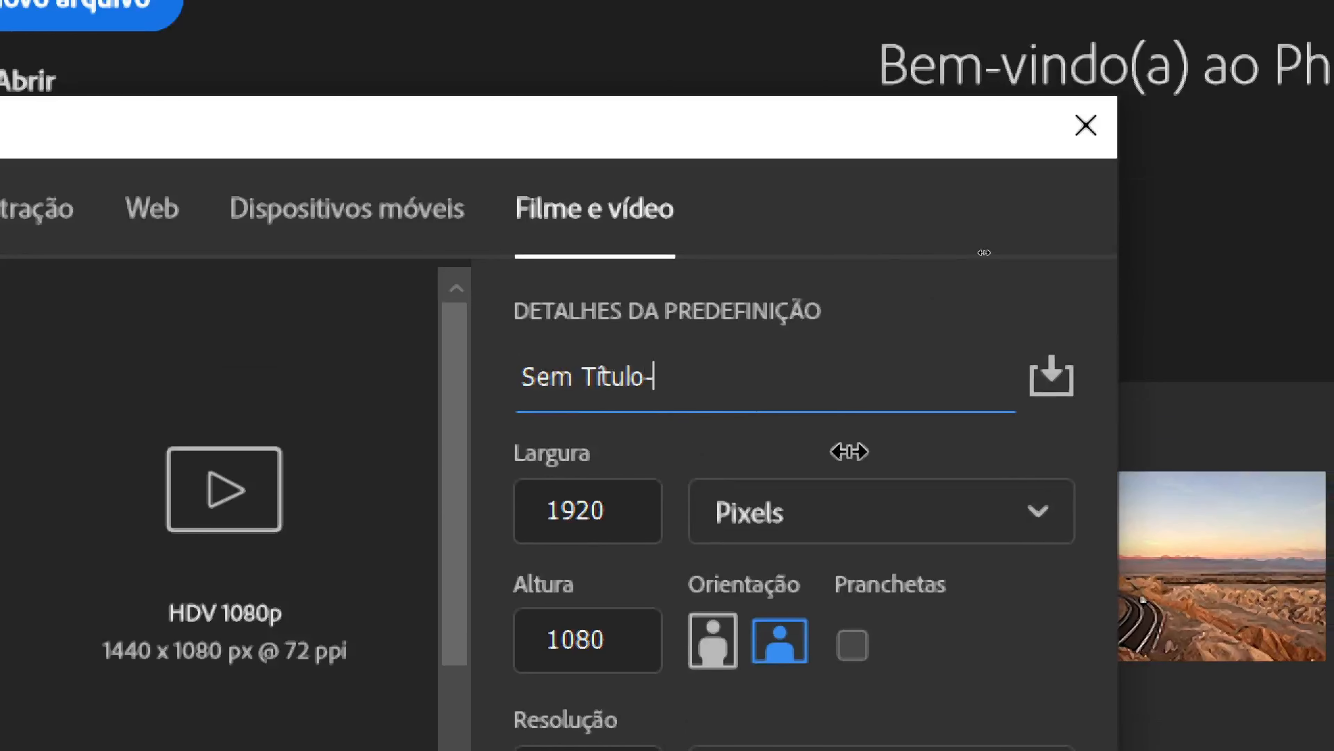
pyautogui.press('BackSpace')
pyautogui.press('BackSpace')
pyautogui.press('BackSpace')
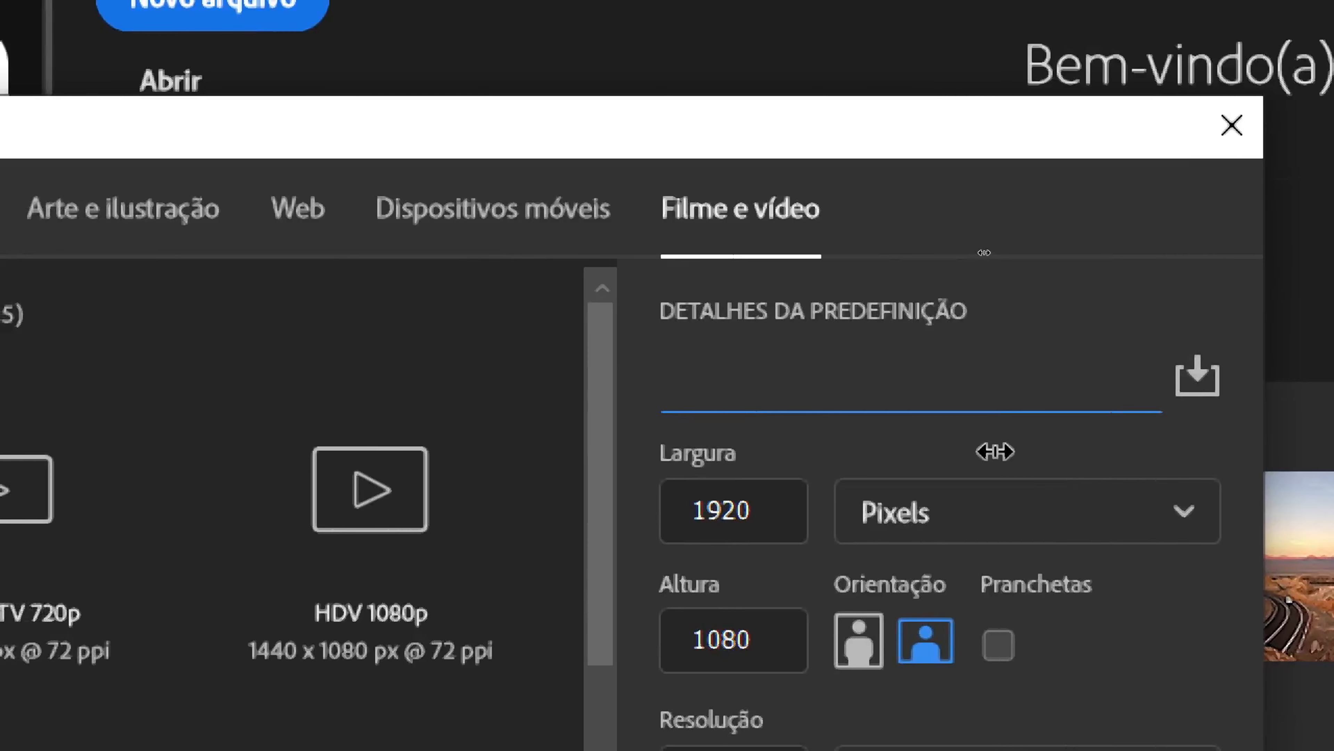
pyautogui.write('A')
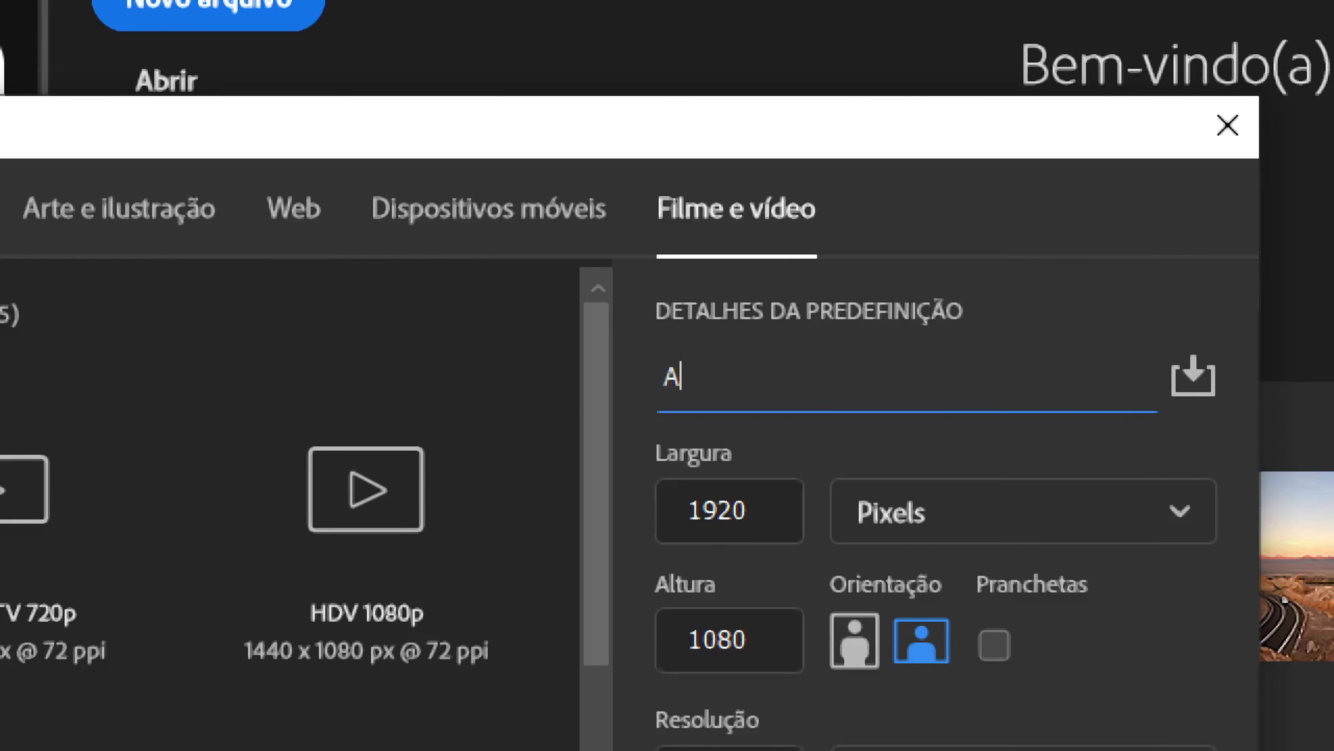
pyautogui.write('ula -')
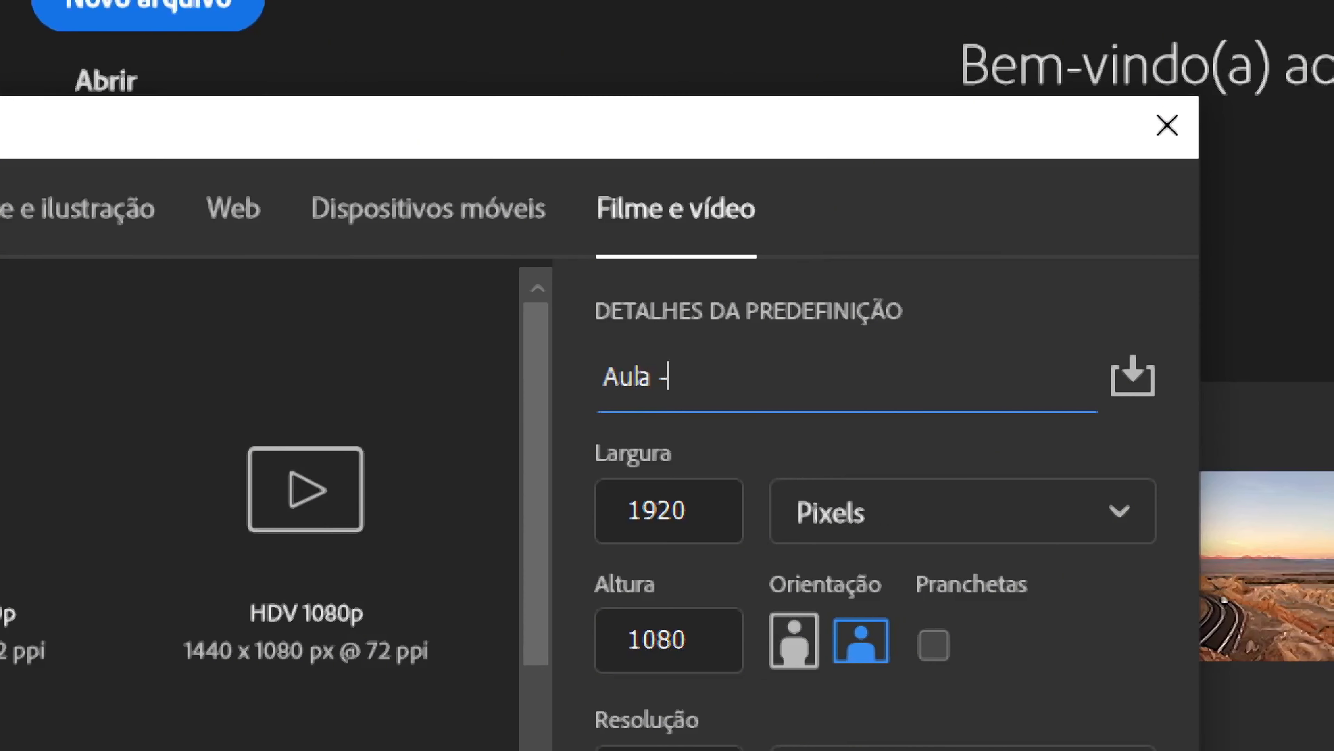
pyautogui.write('o 01')
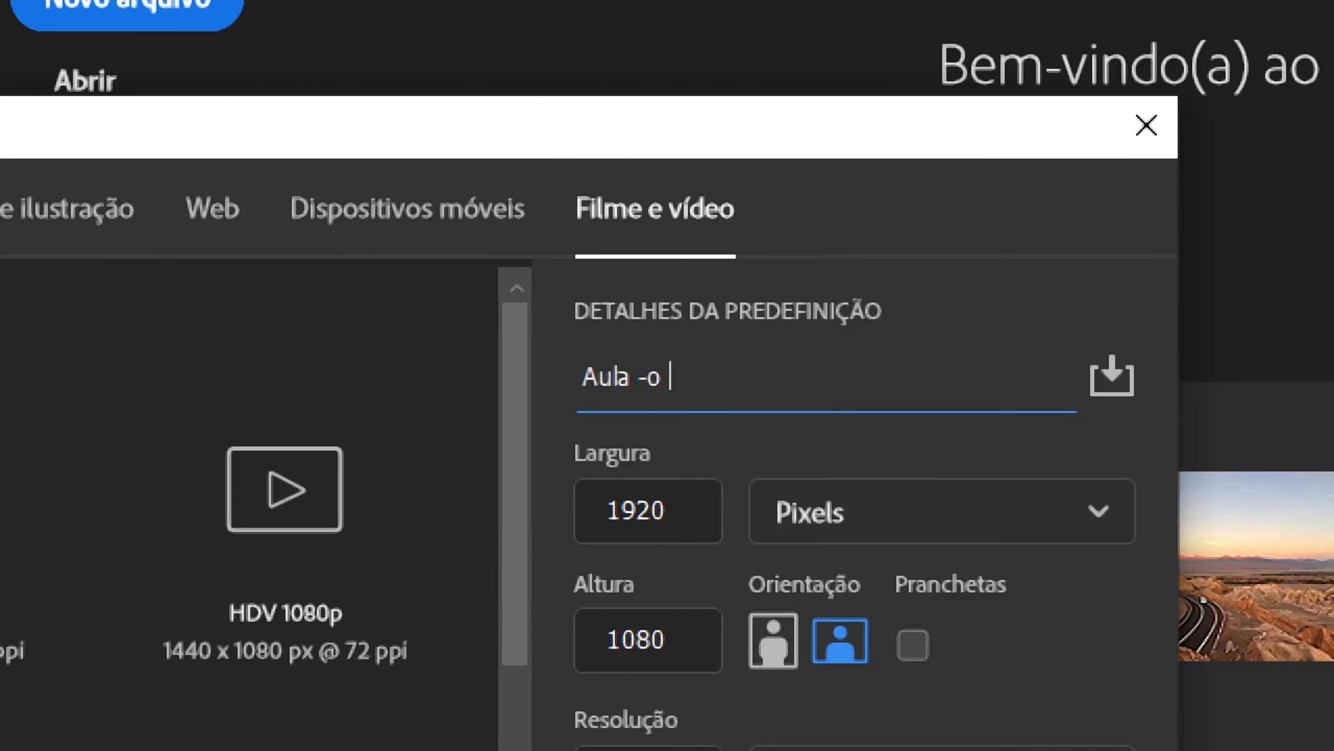
pyautogui.press('Left')
pyautogui.press('Left')
pyautogui.press('Left')
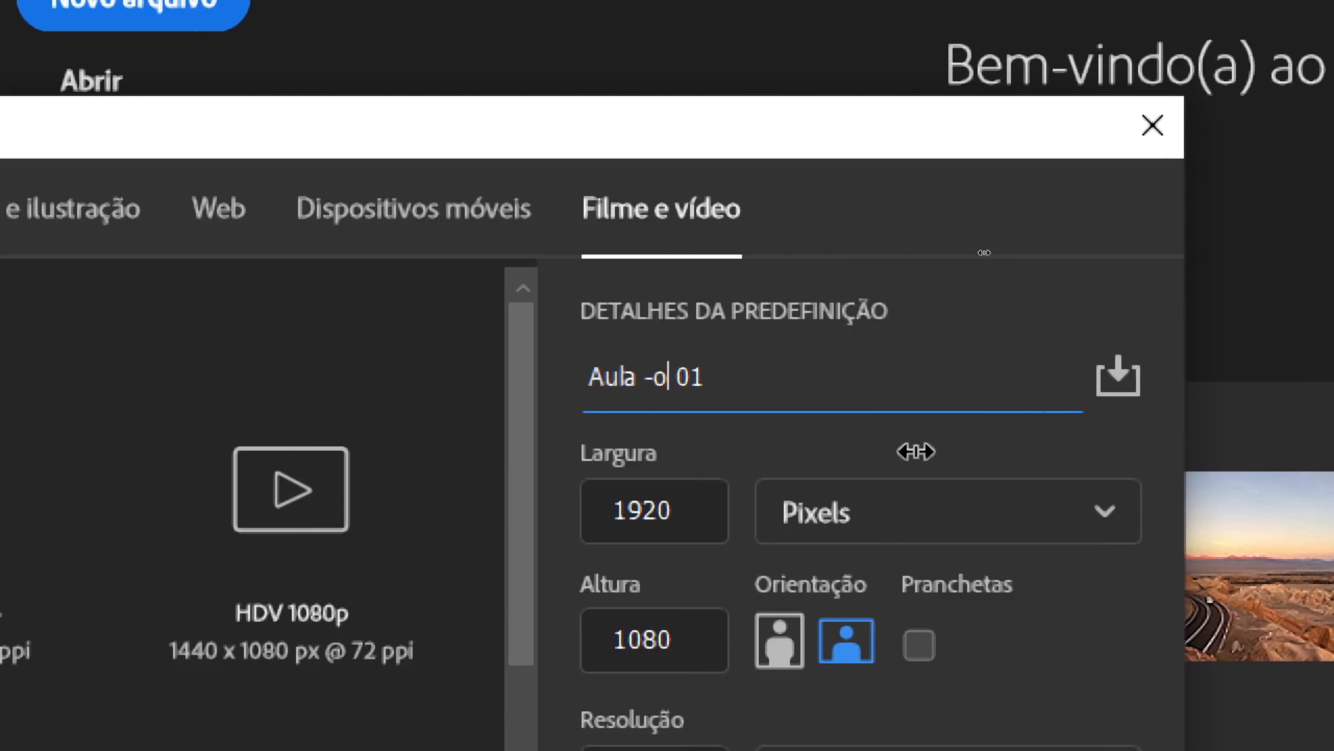
pyautogui.press('BackSpace')
pyautogui.press('Right')
pyautogui.press('Right')
pyautogui.press('Right')
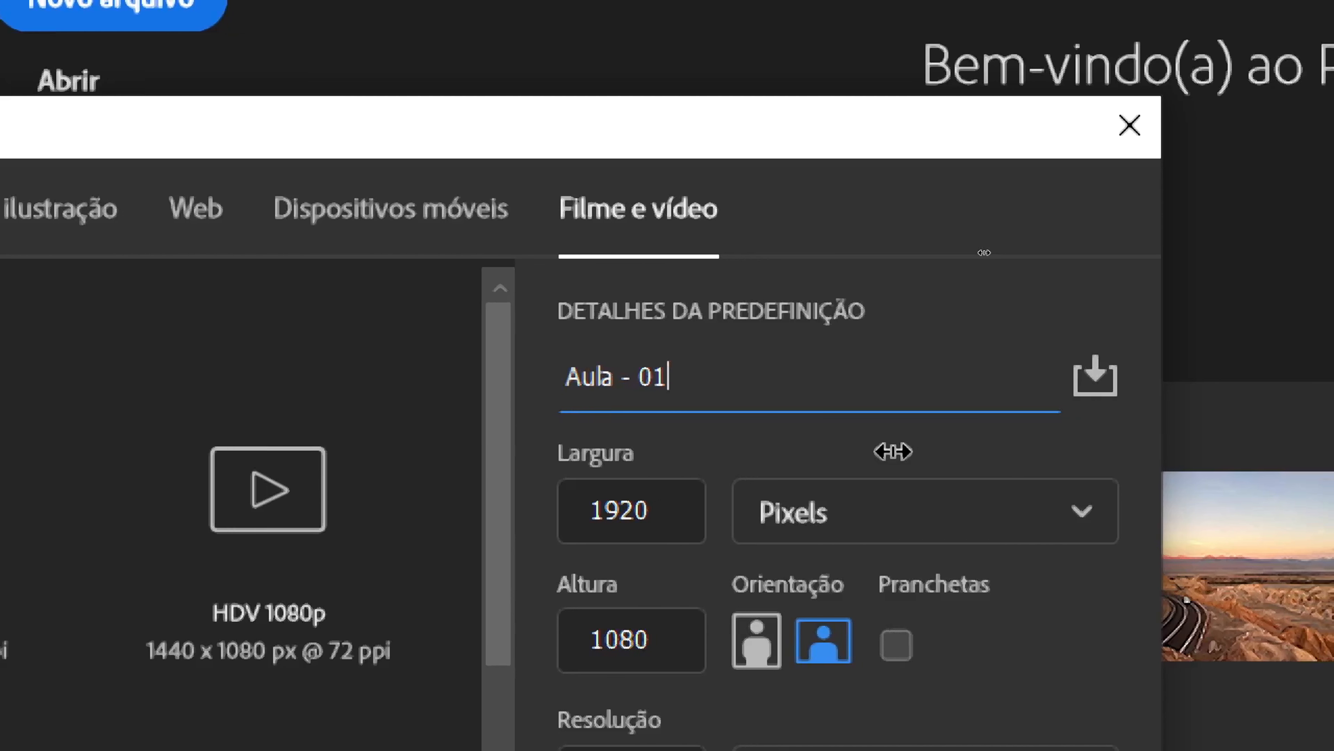
pyautogui.write('Introduç')
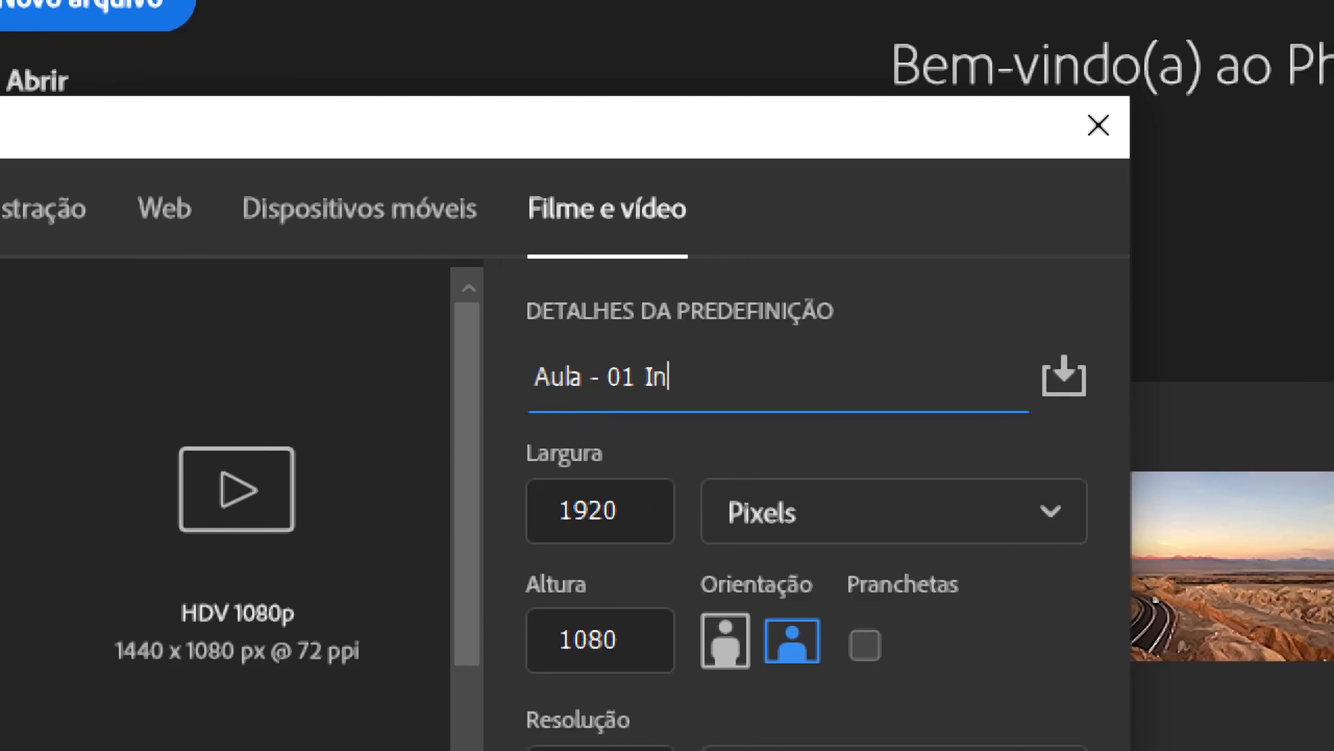
pyautogui.write('ão')
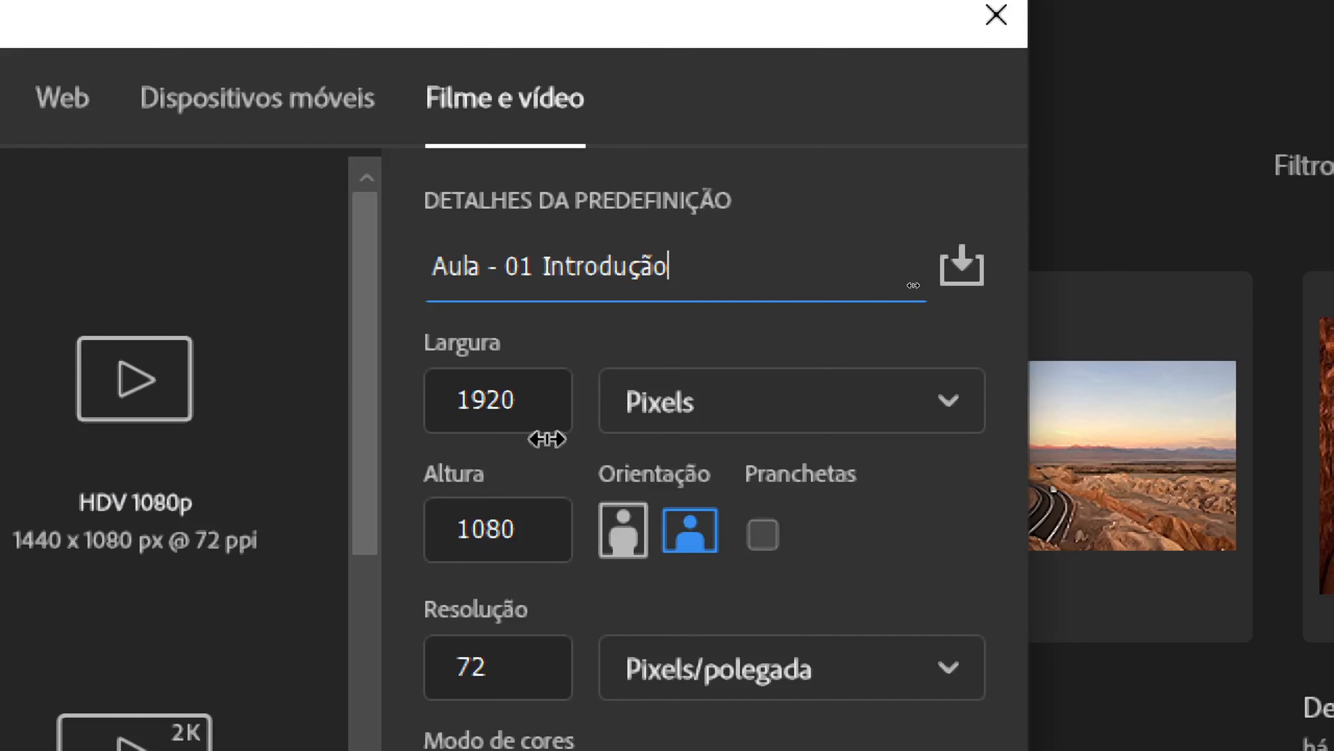
# Review the width unit options and try out the portrait orientation and Pranchetas settings, returning to landscape without artboards.
pyautogui.click(656, 424)
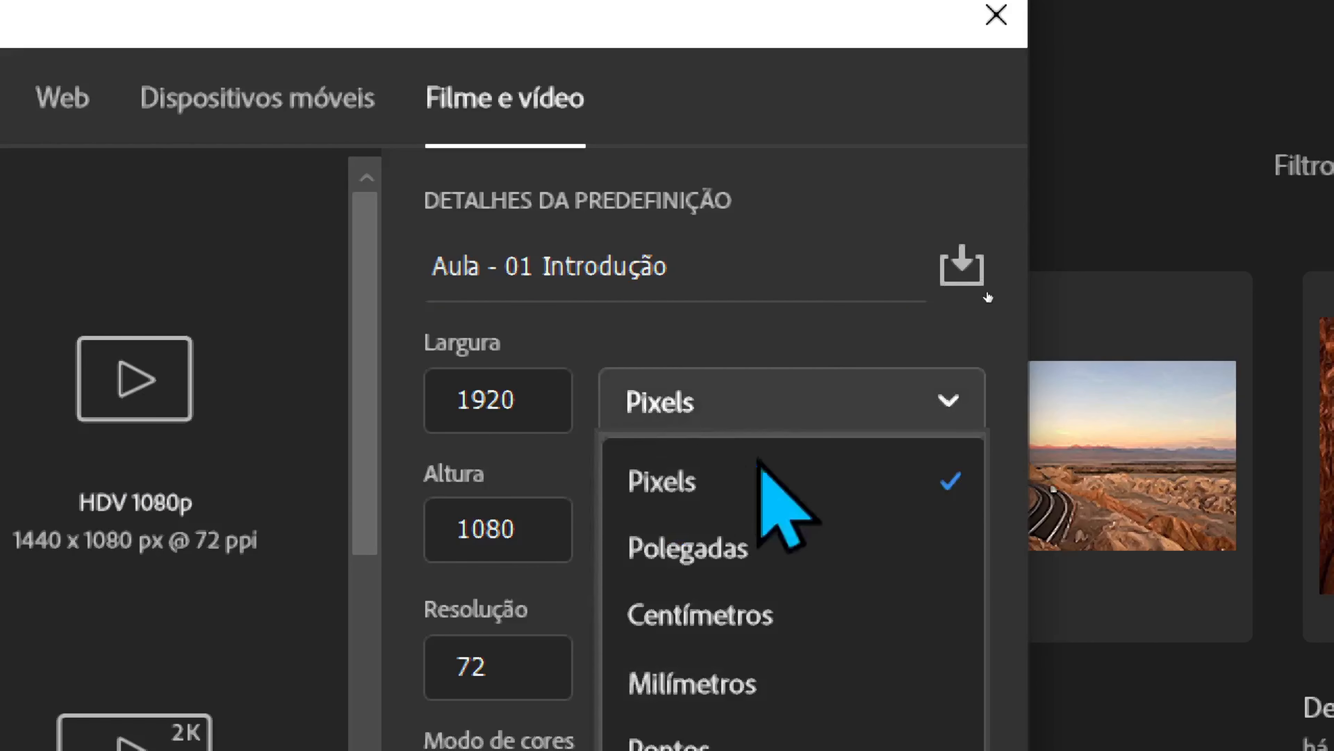
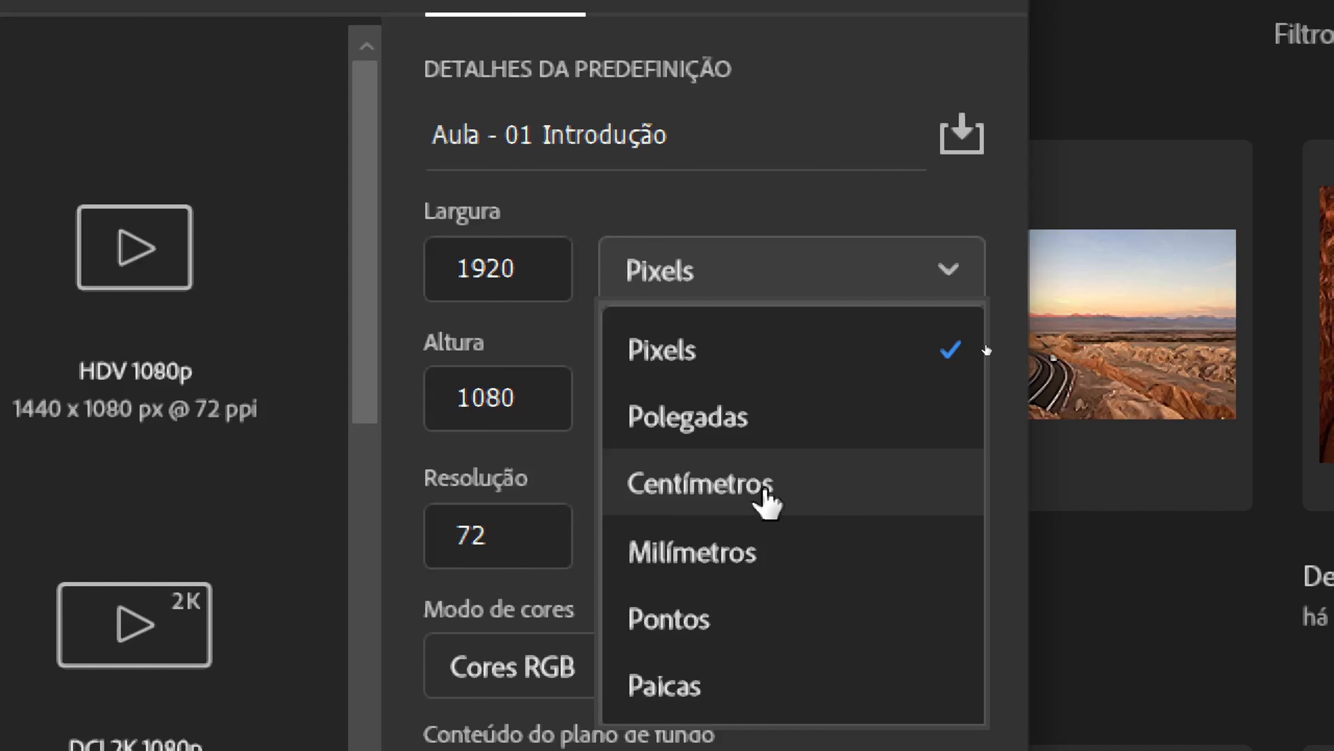
pyautogui.click(925, 266)
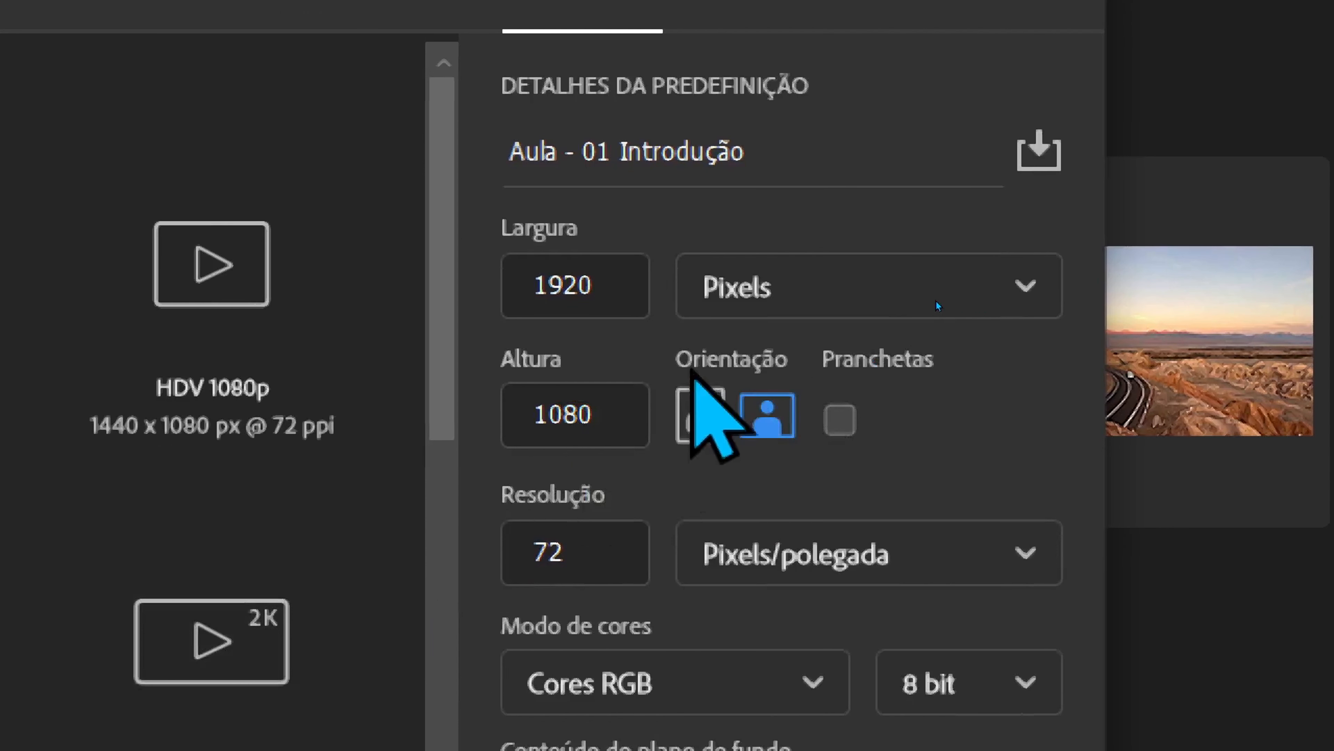
pyautogui.click(703, 418)
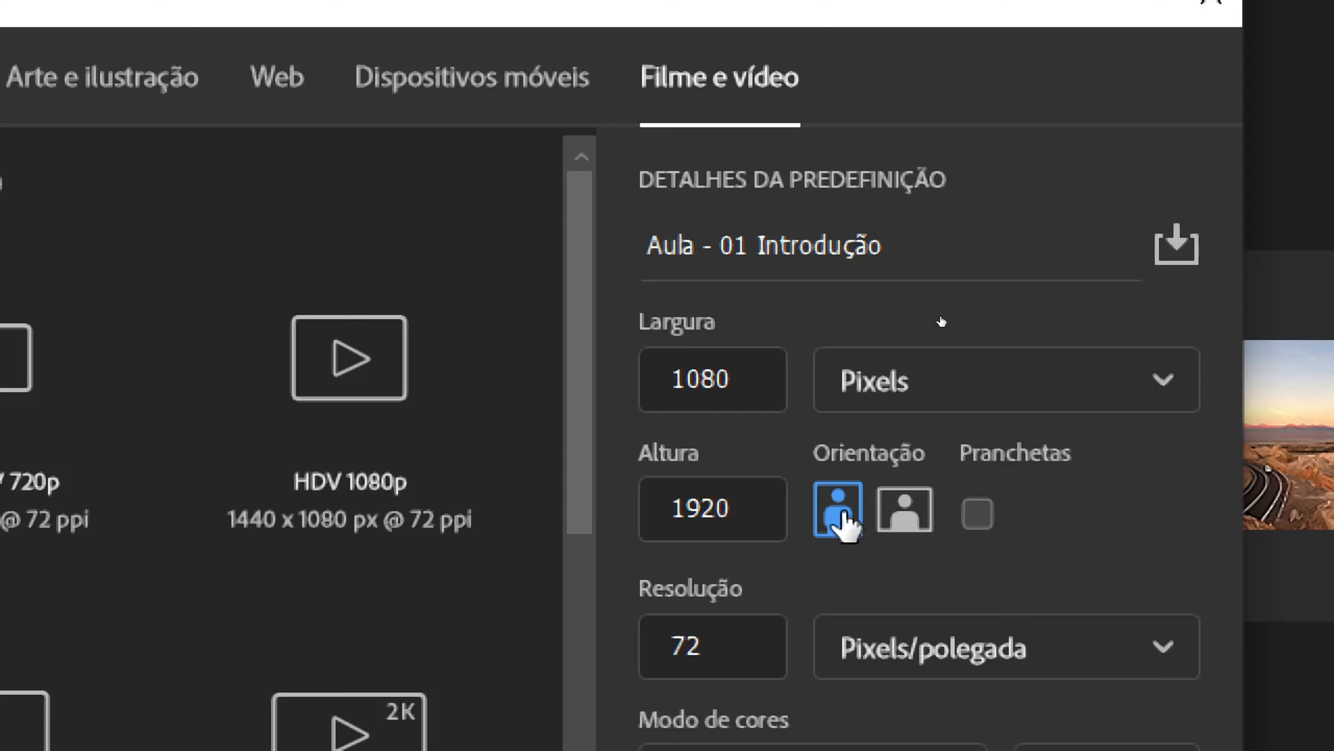
pyautogui.click(775, 416)
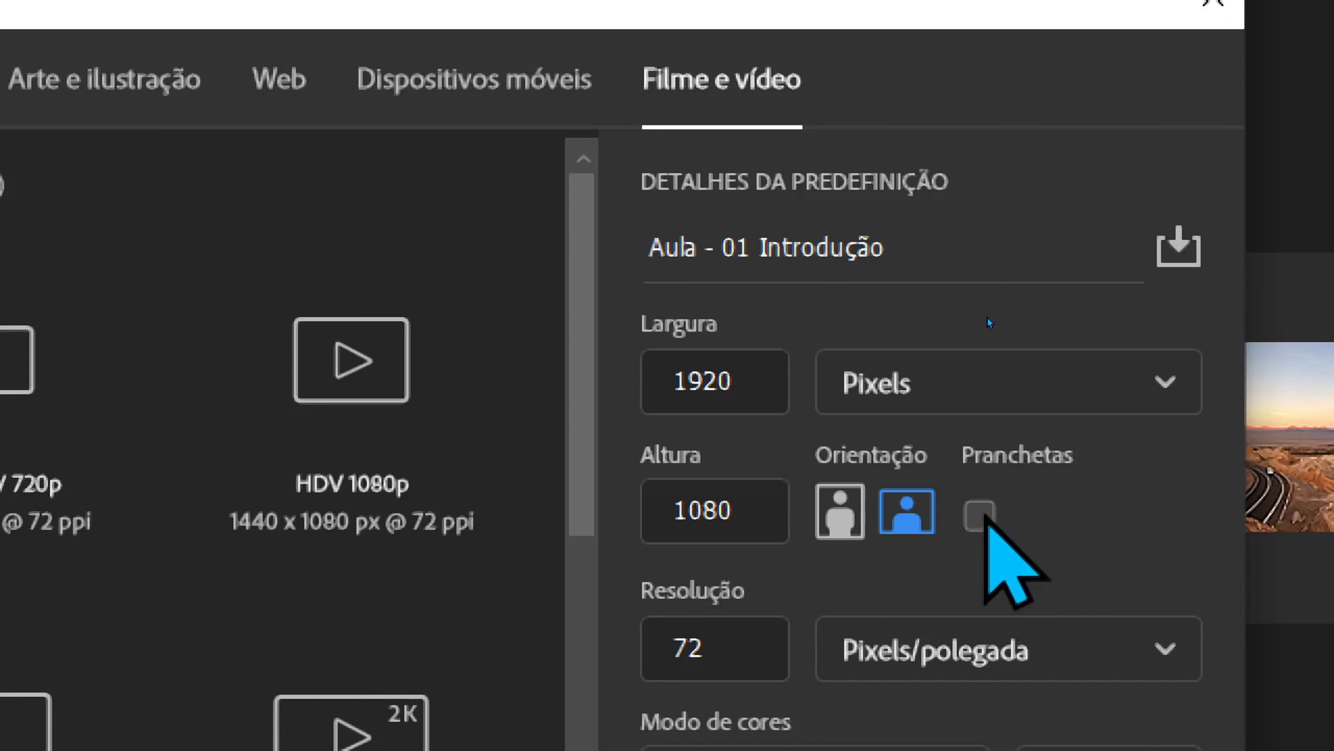
pyautogui.click(985, 520)
pyautogui.click(985, 520)
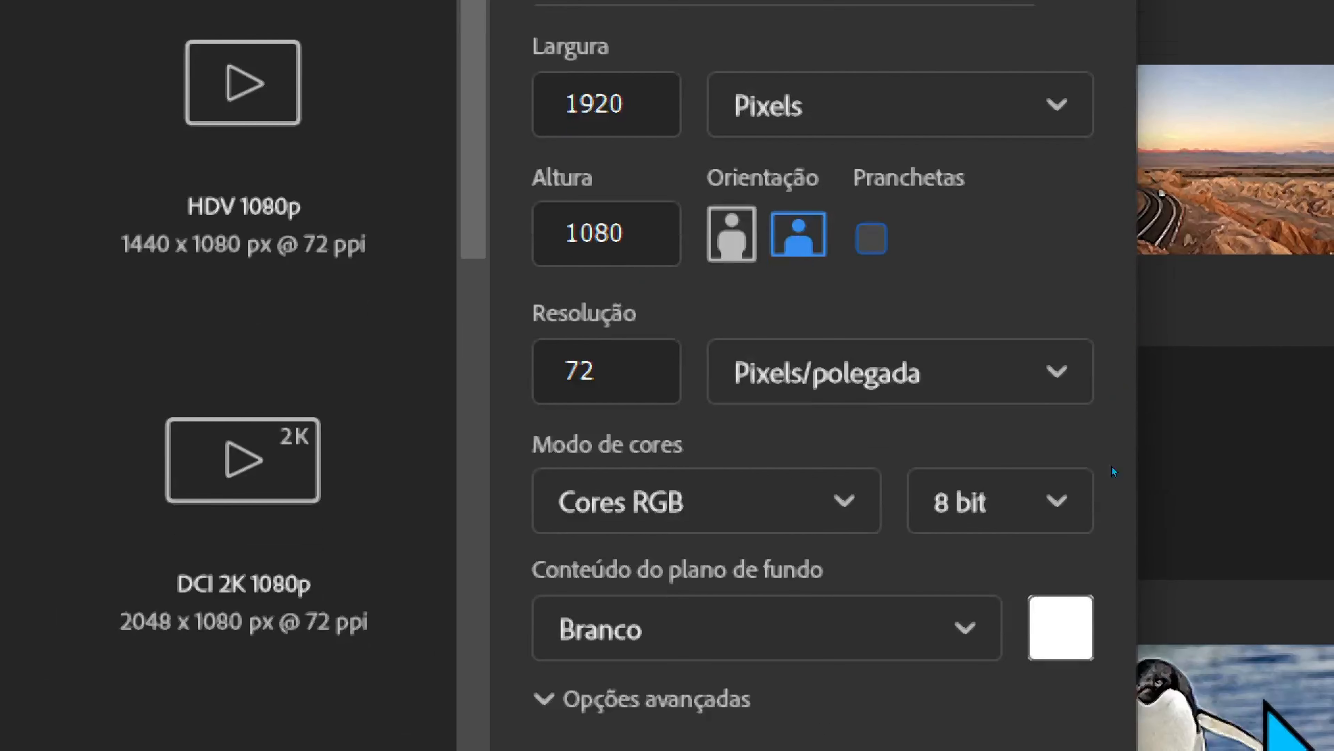
# Set the new document's resolution to 300 Pixels/polegada and its color mode to Cores CMYK.
pyautogui.doubleClick(623, 368)
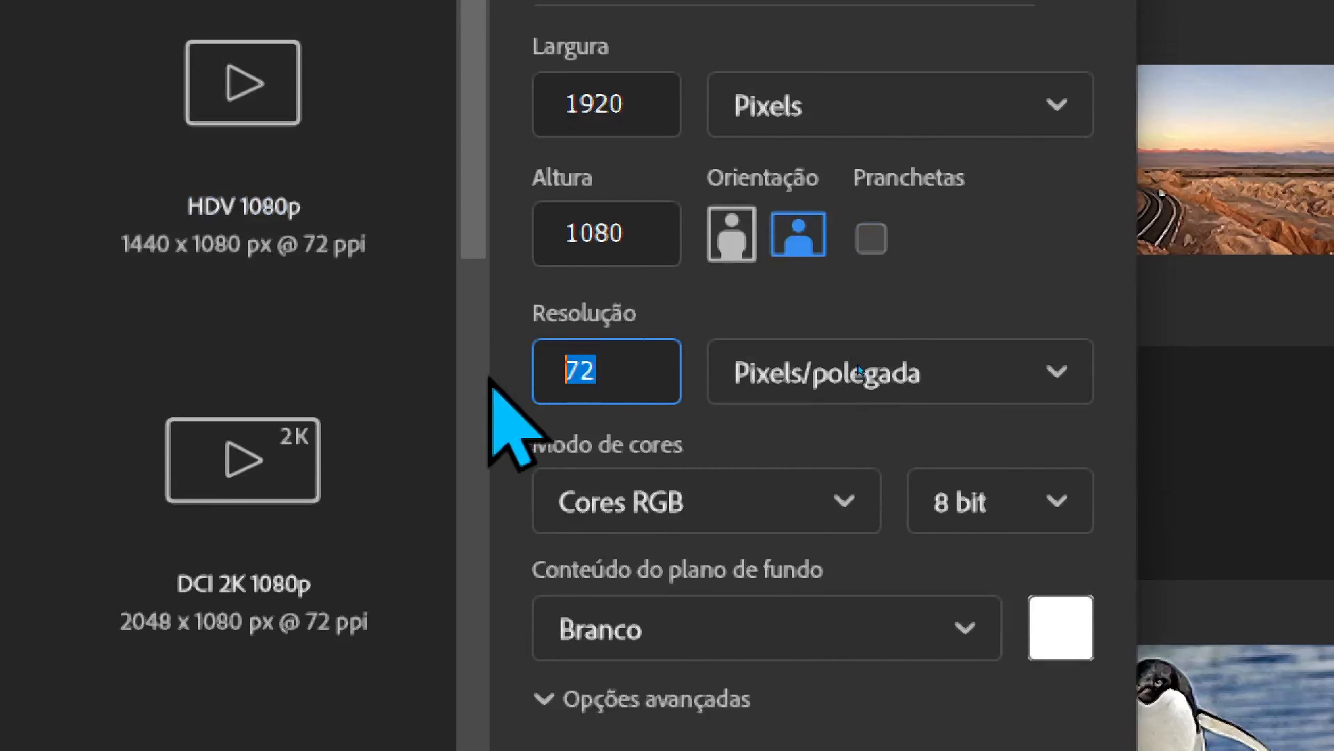
pyautogui.write('300')
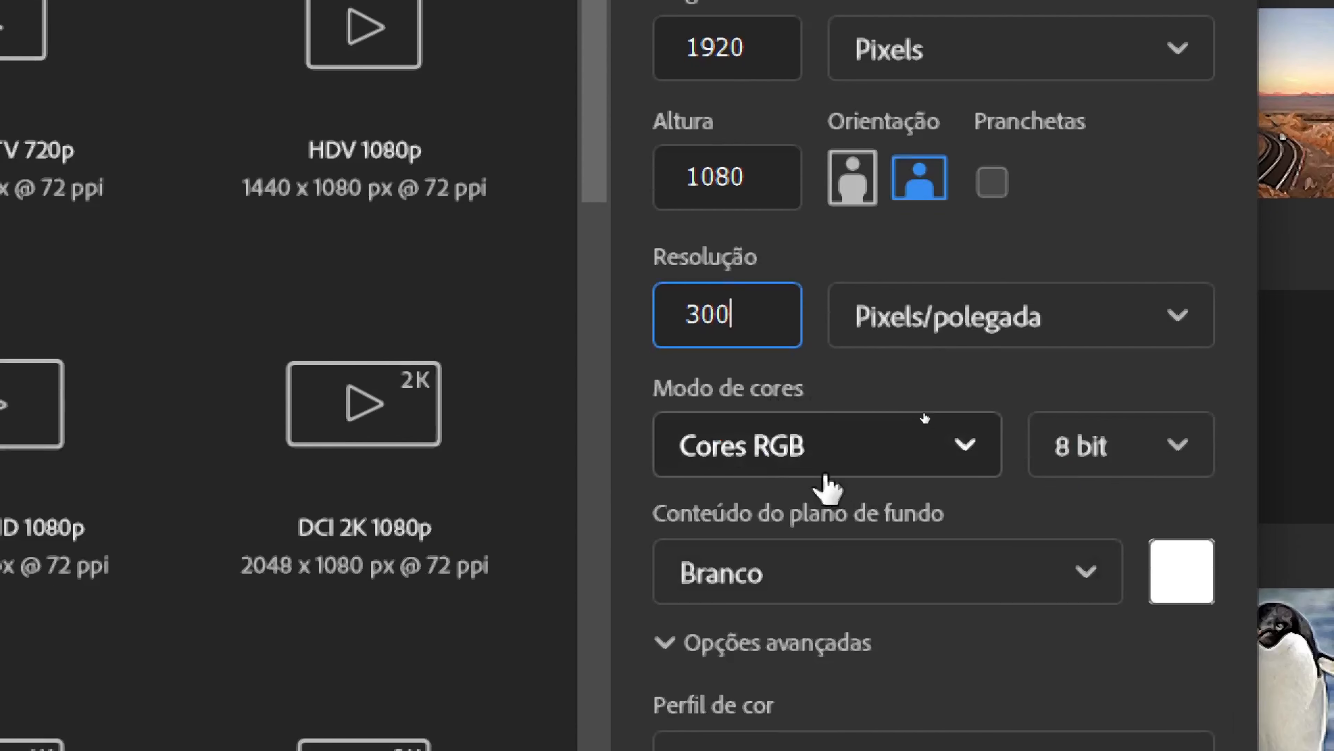
pyautogui.click(817, 453)
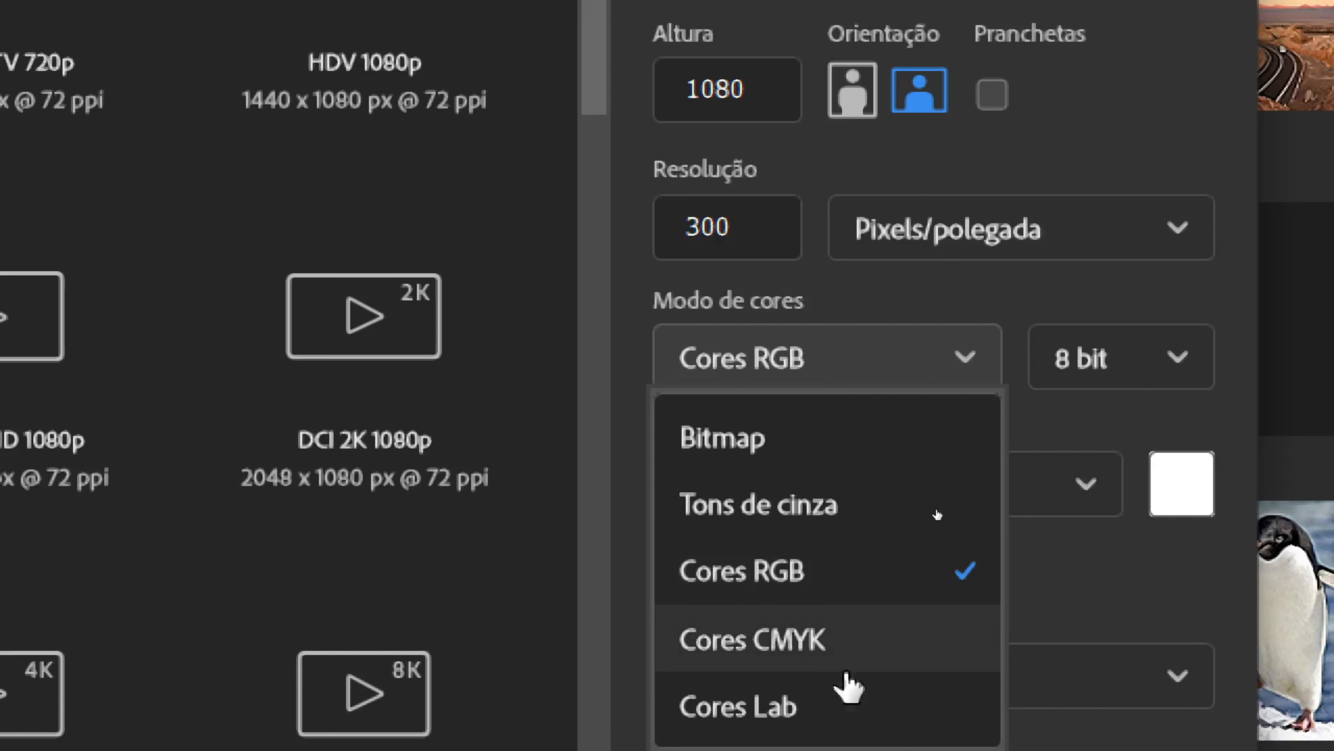
pyautogui.click(830, 642)
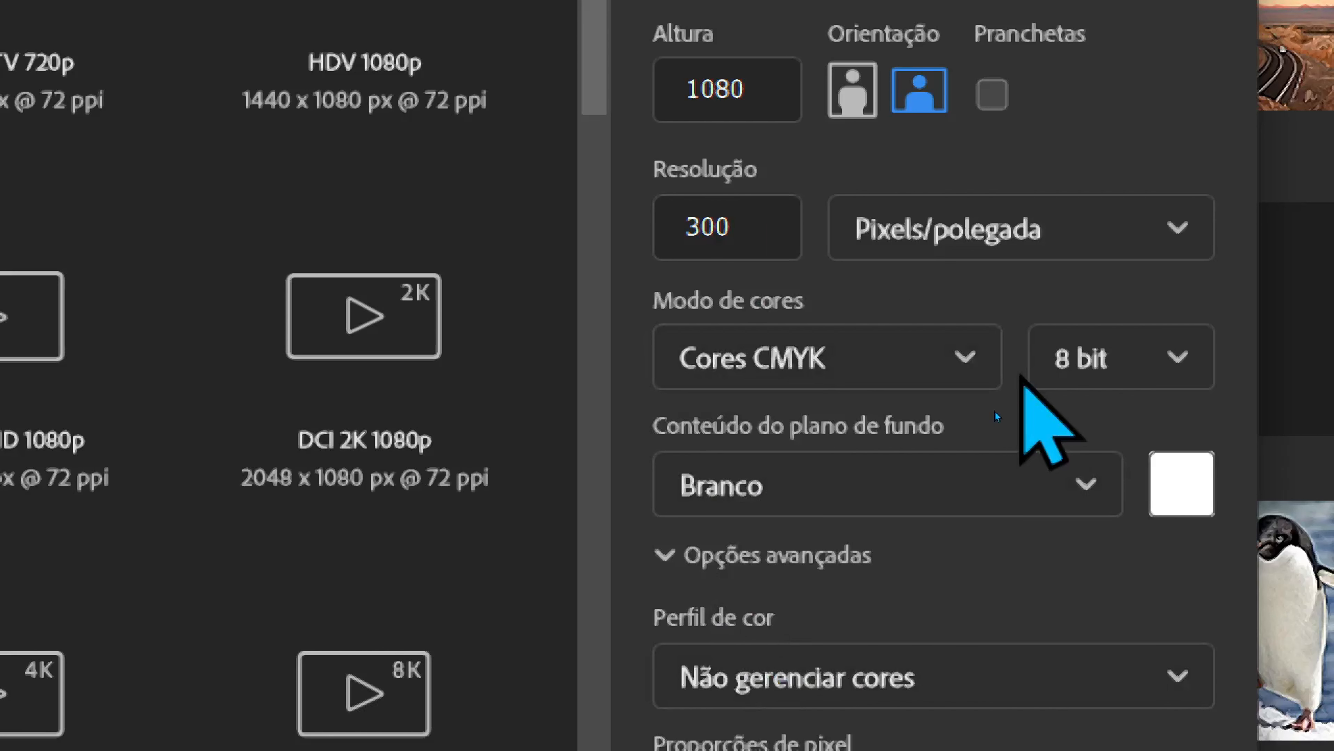
pyautogui.click(927, 370)
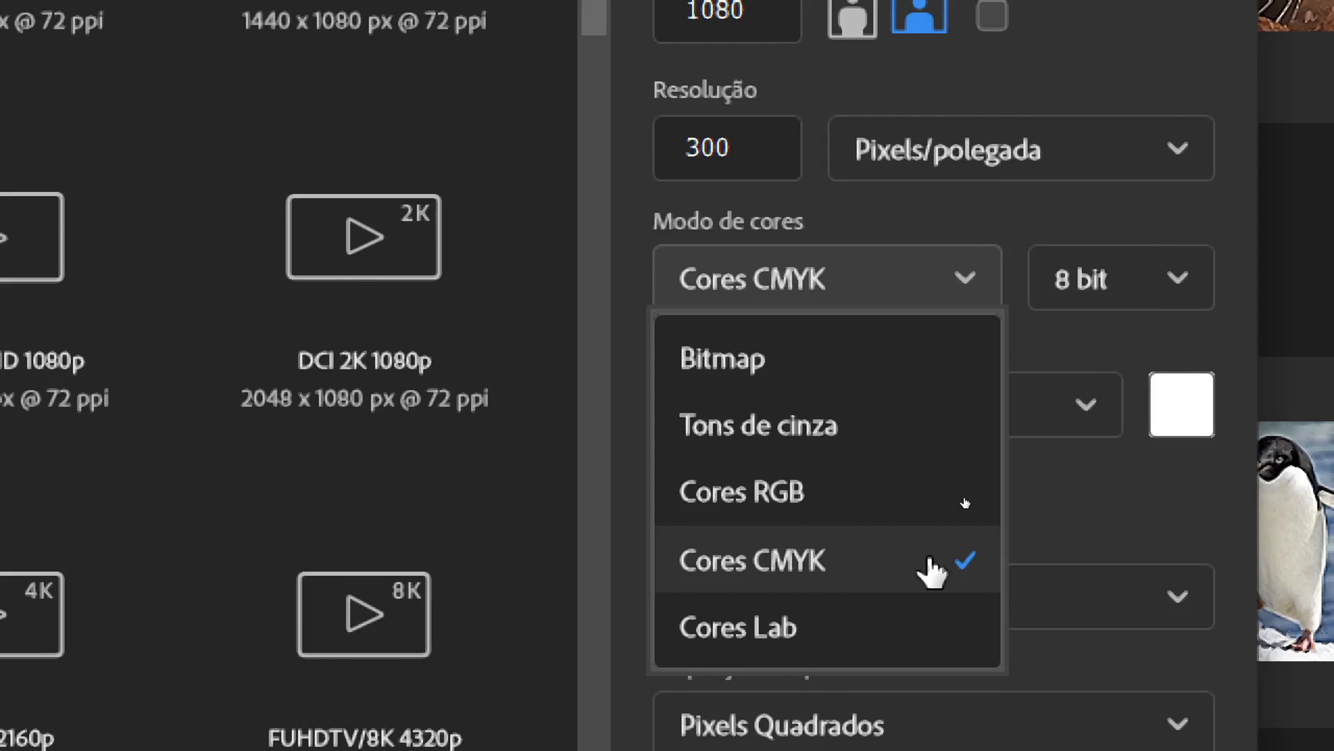
pyautogui.click(965, 289)
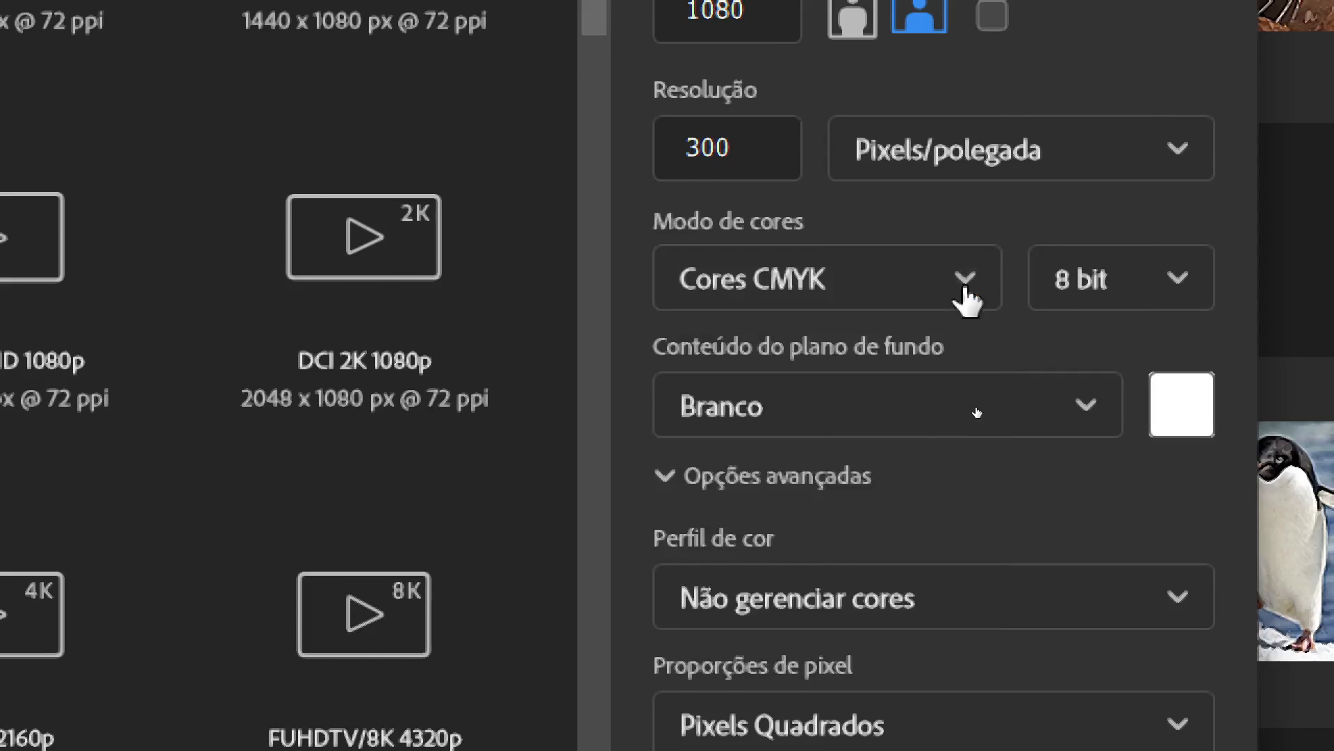
# Set the new document's bit depth to 16 bit and its color mode to Cores RGB.
pyautogui.press('super+minus')
pyautogui.press('super+minus')
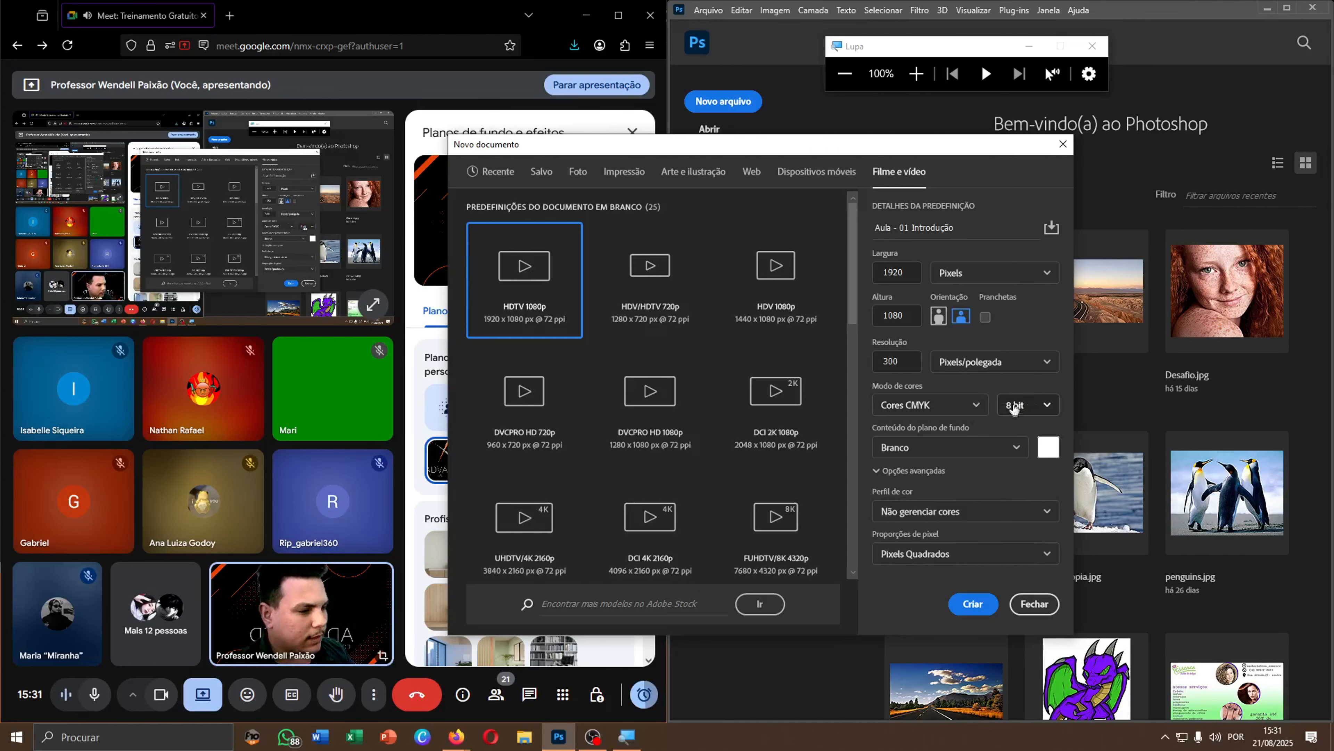
pyautogui.click(1047, 405)
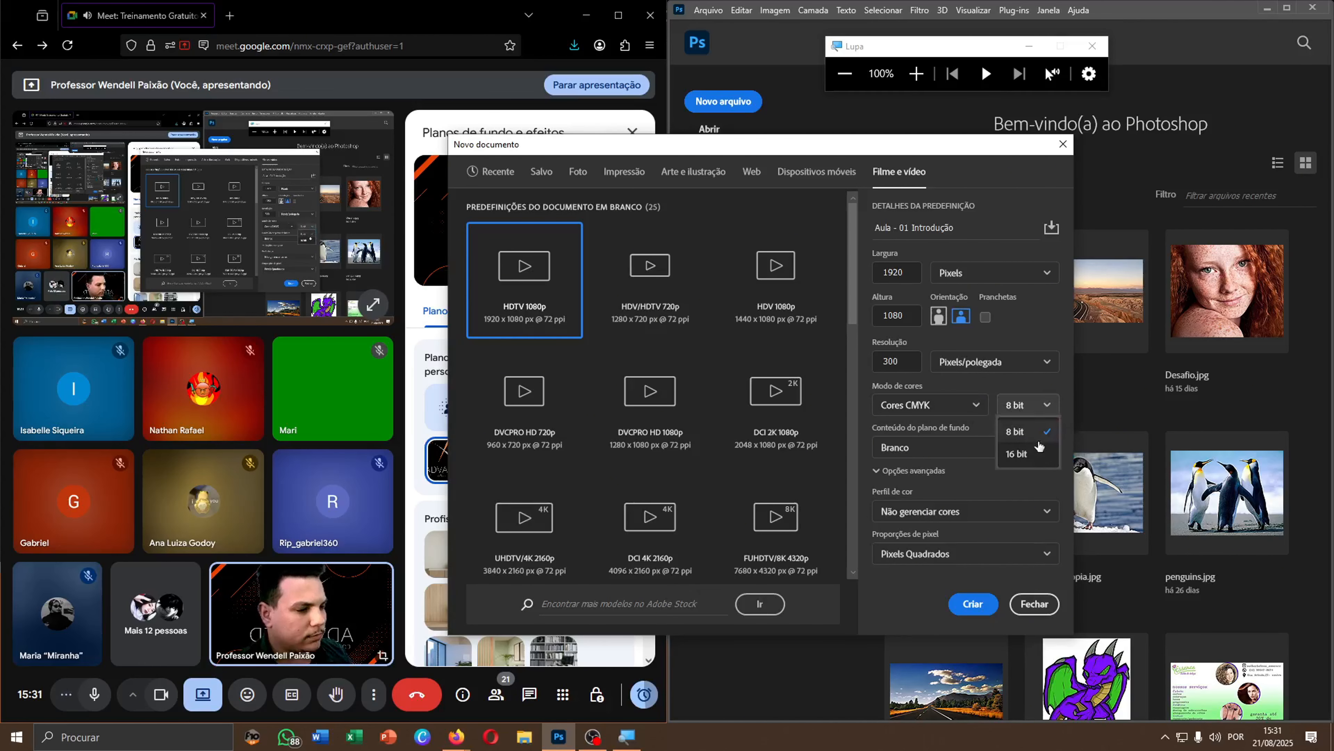
pyautogui.click(1018, 453)
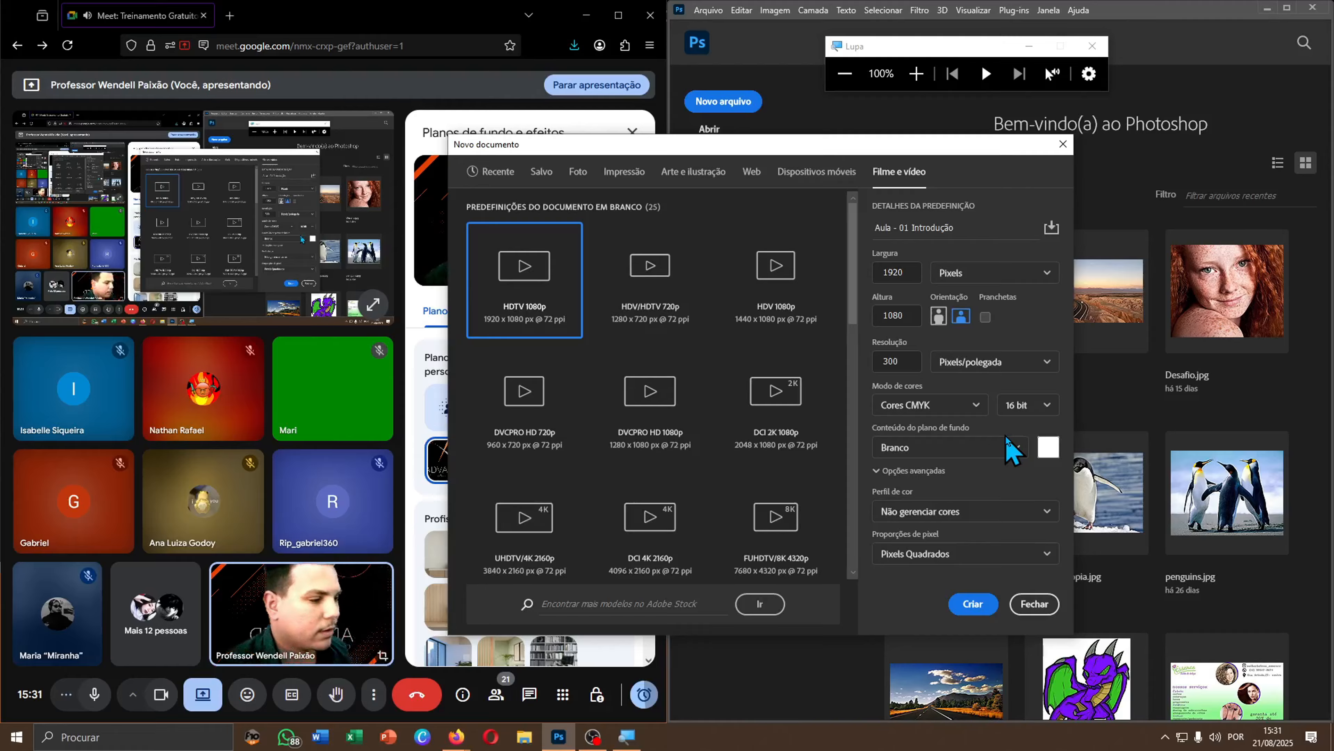
pyautogui.click(978, 406)
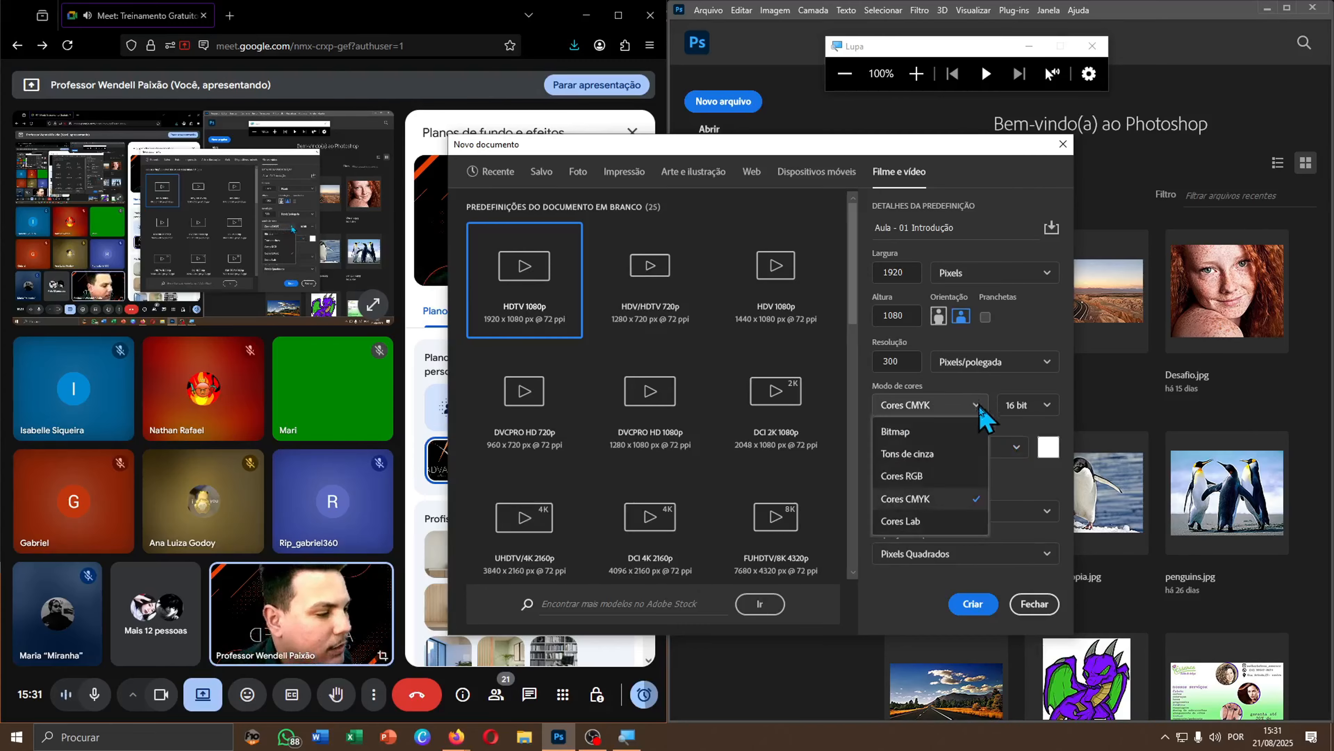
pyautogui.click(933, 475)
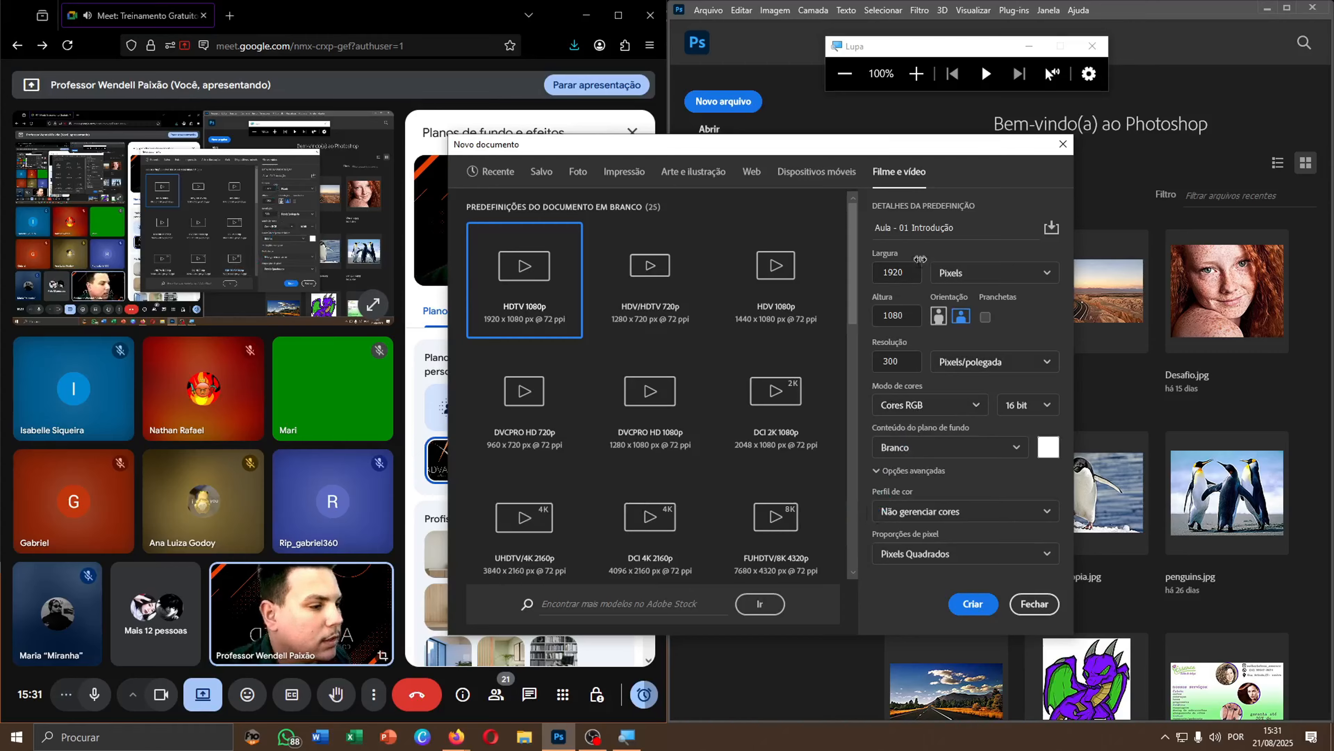
# Set the new document's width to 1080 pixels and choose the portrait orientation.
pyautogui.doubleClick(893, 271)
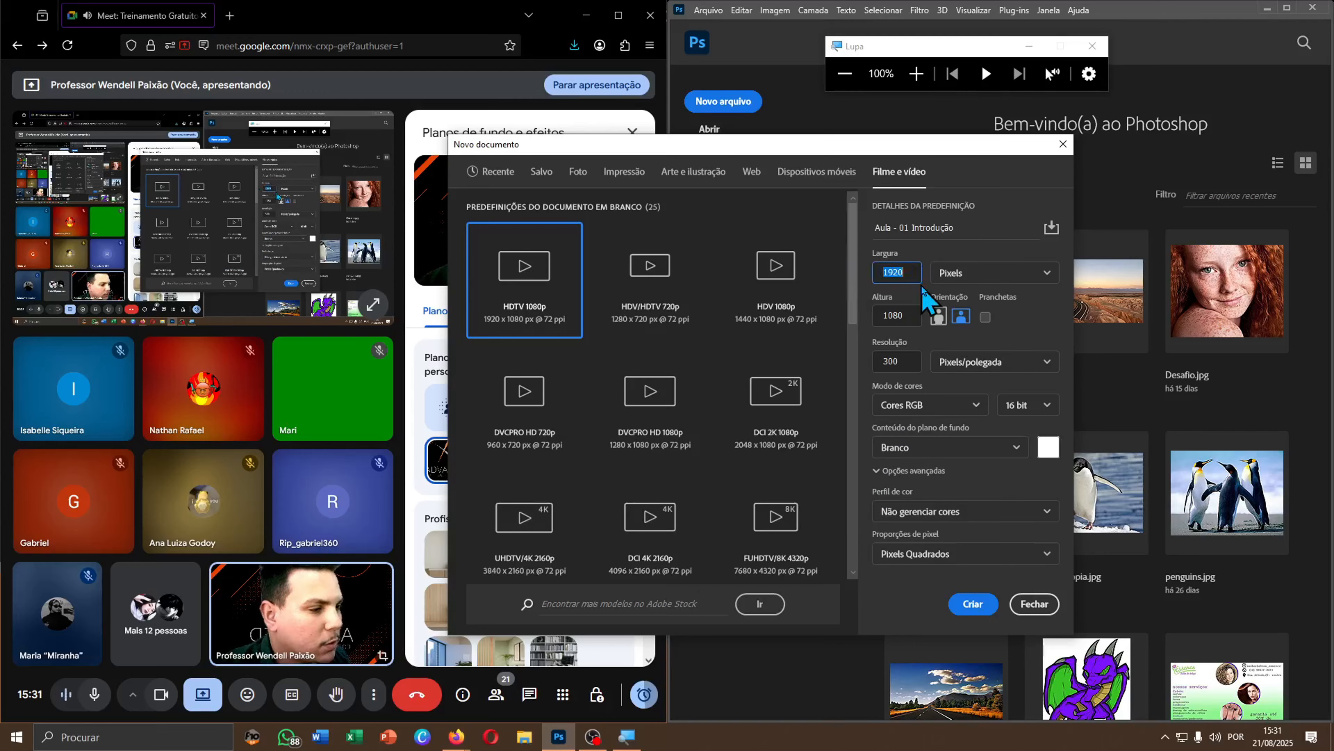
pyautogui.write('180')
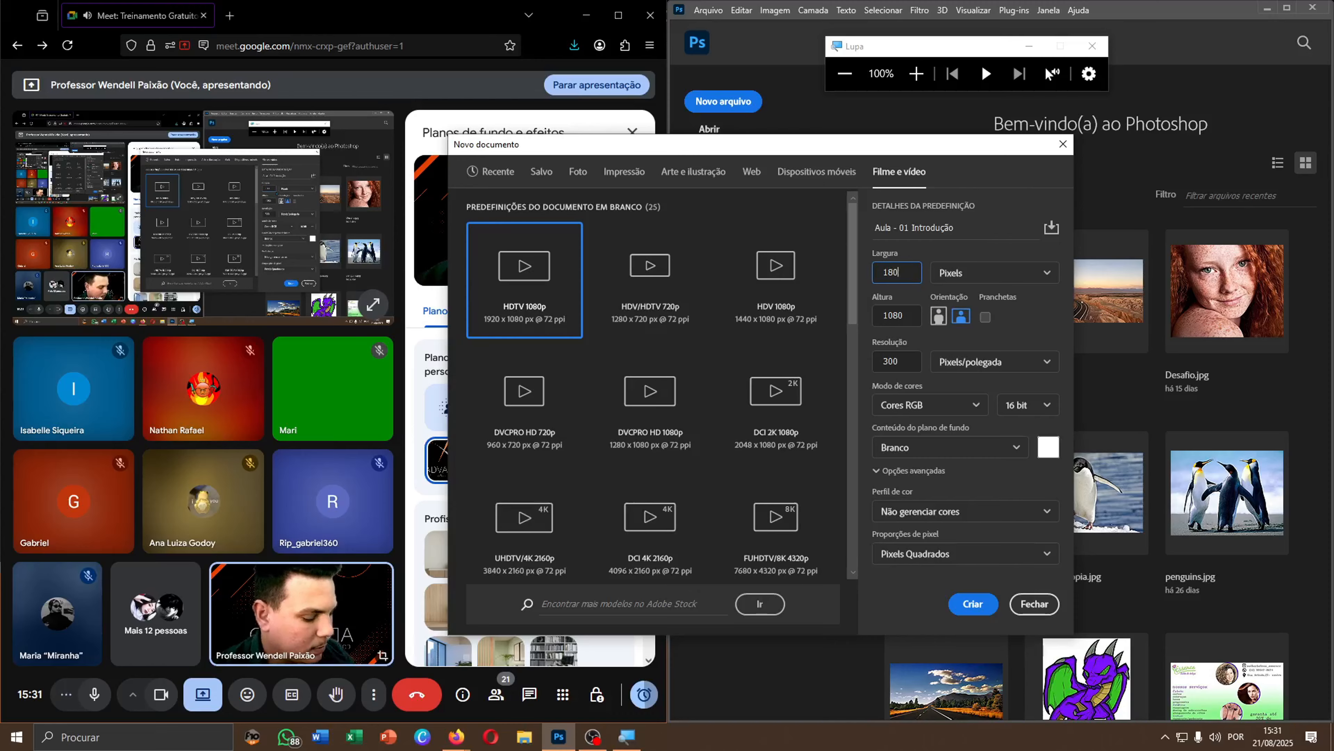
pyautogui.press('BackSpace')
pyautogui.press('BackSpace')
pyautogui.write('080')
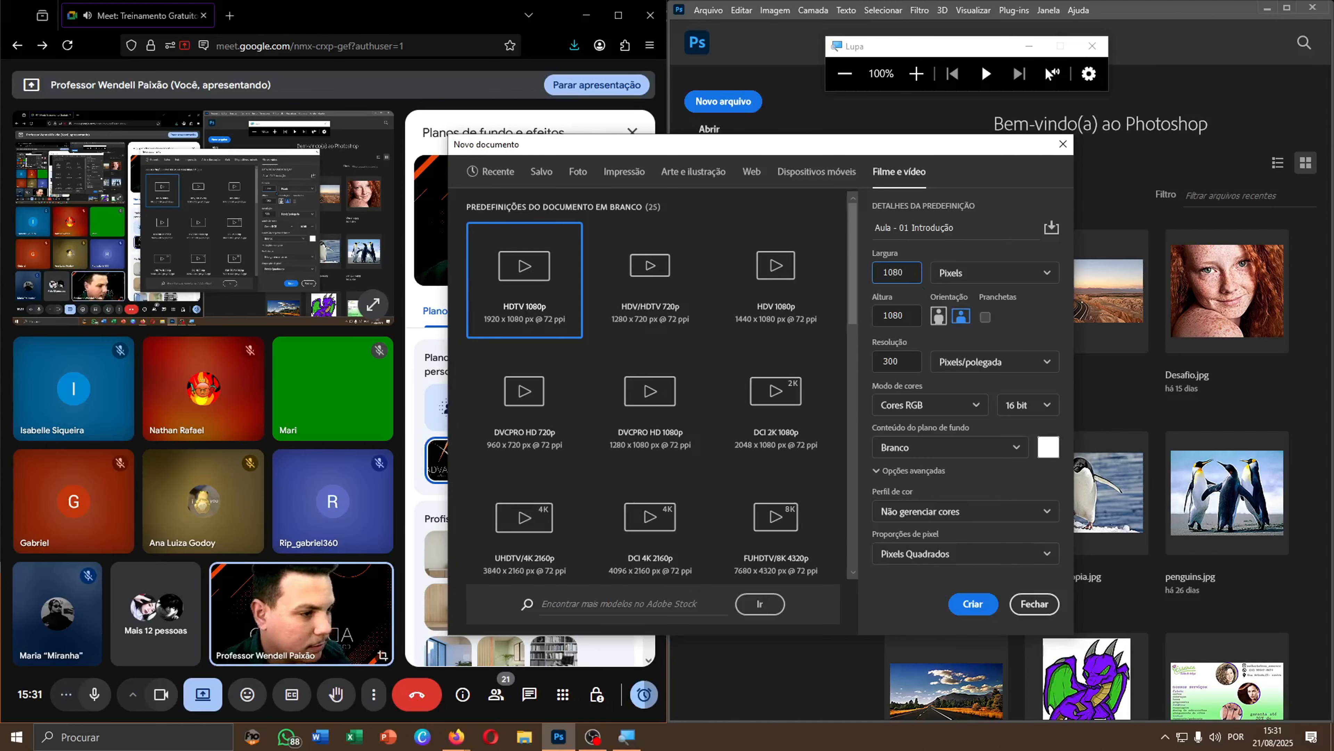
pyautogui.click(939, 316)
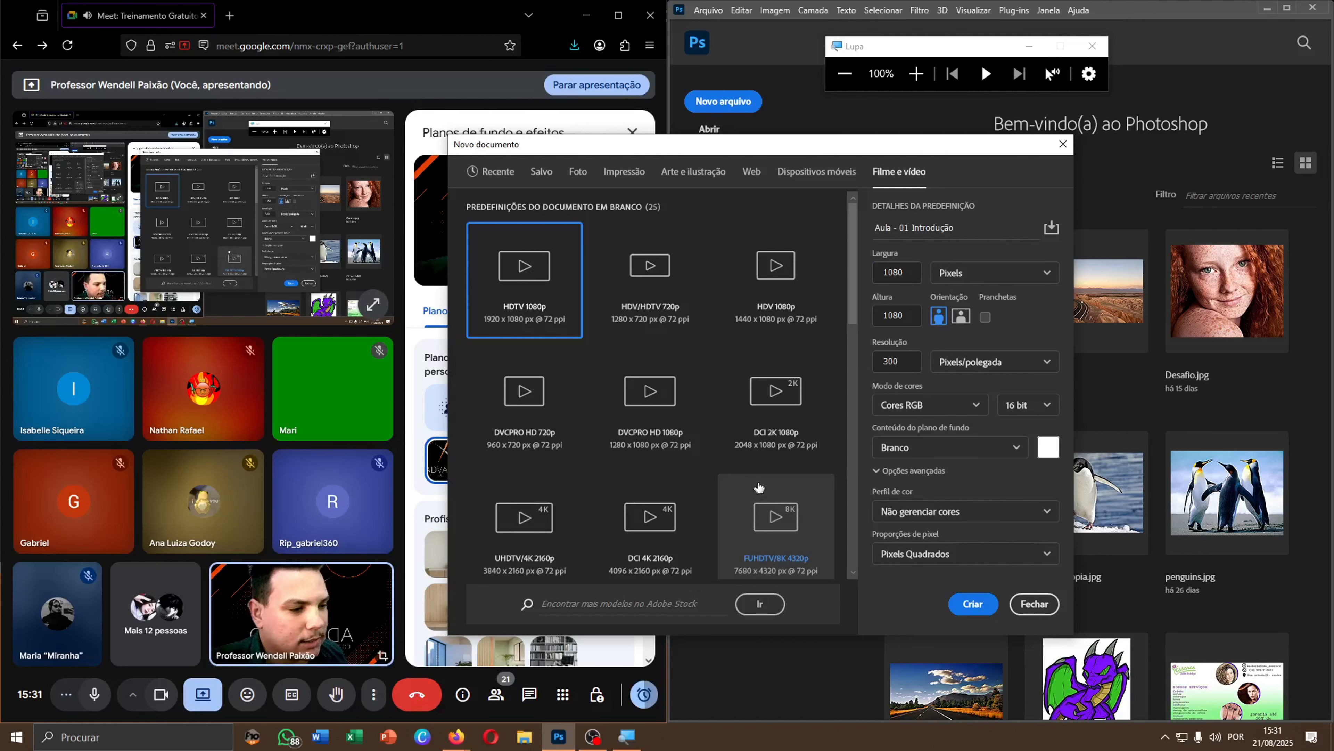
# Show the recent document presets, then dismiss Novo documento without creating a file and close the Windows Magnifier.
pyautogui.click(517, 180)
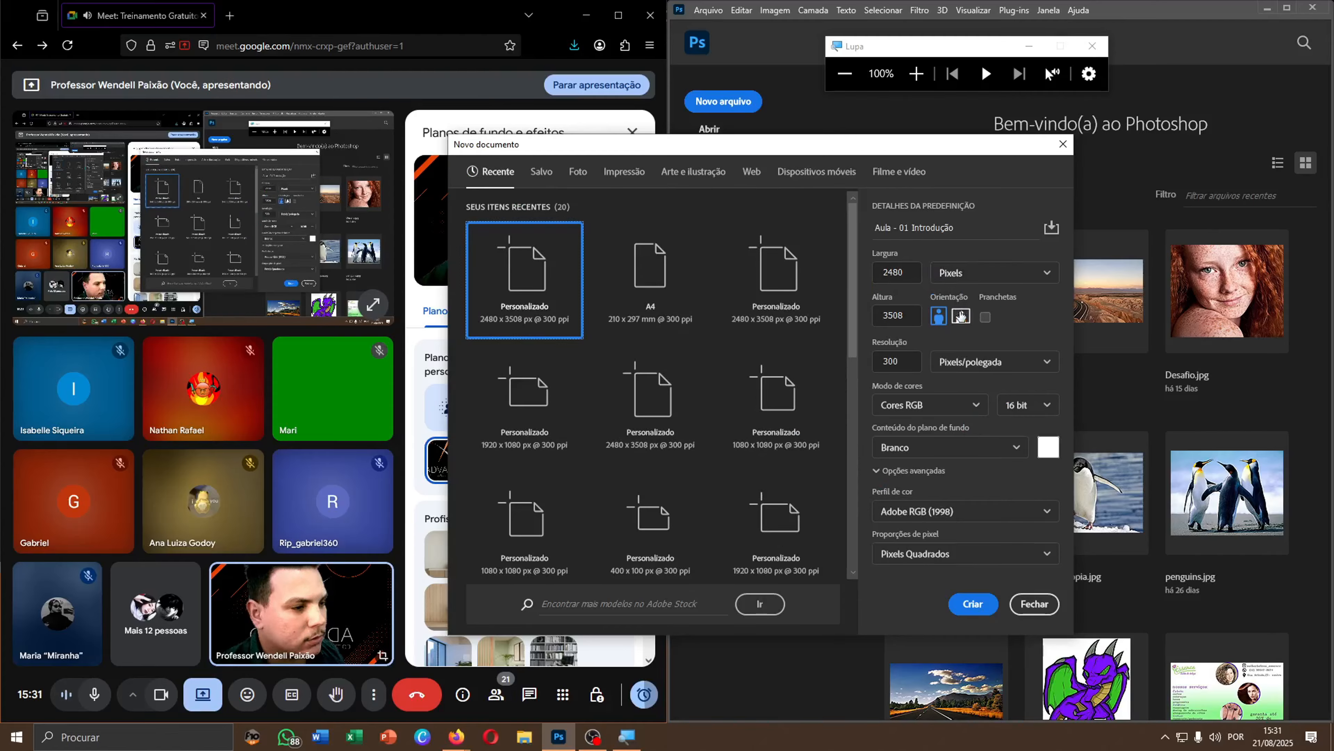
pyautogui.click(1064, 144)
pyautogui.click(1092, 46)
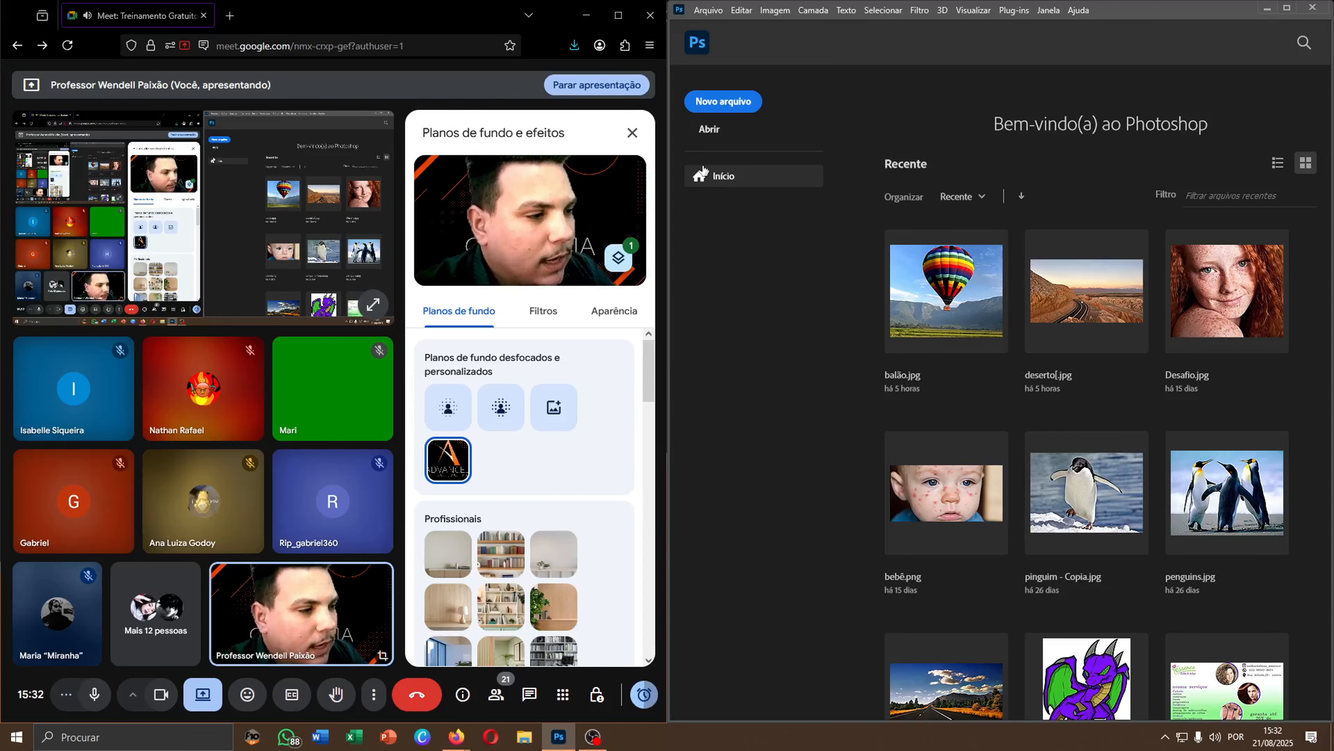
# Start opening existing files and browse from the desktop's ADVANCED shortcut to the Exercícios folder in REDE.
pyautogui.click(711, 135)
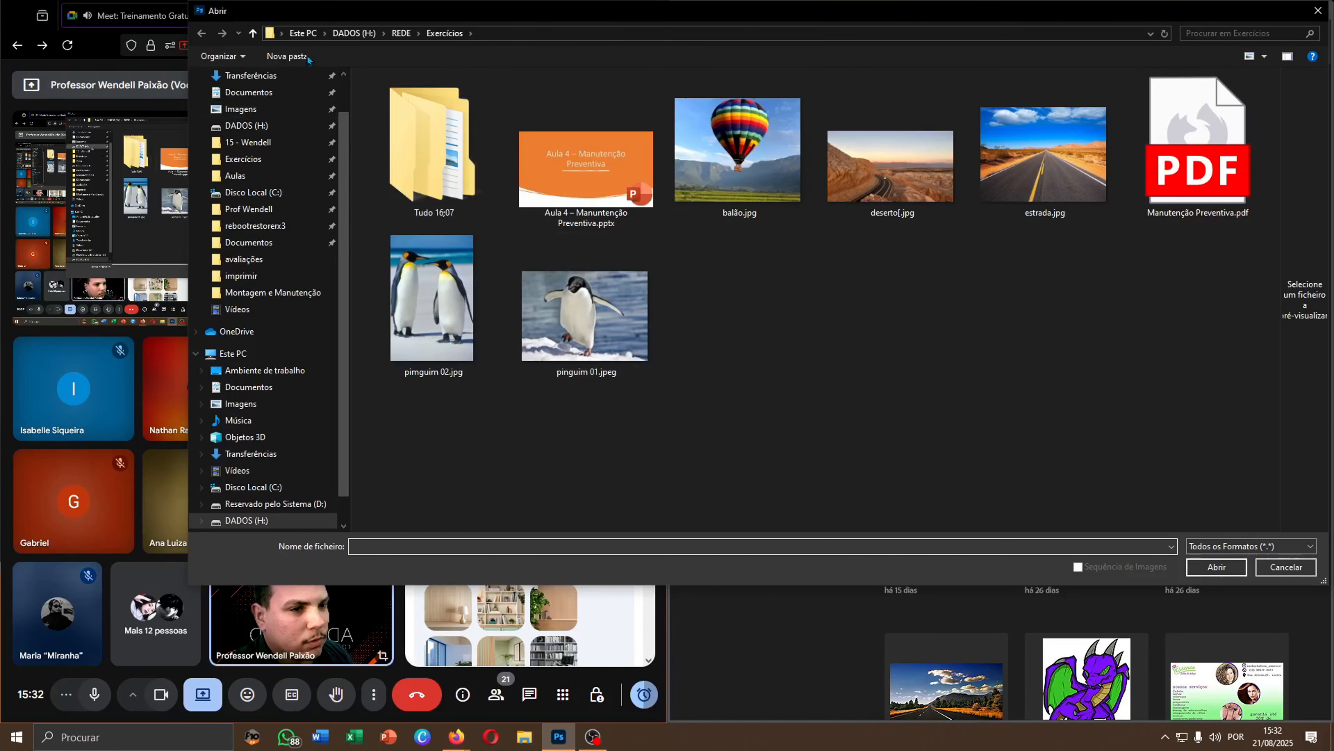
pyautogui.scroll(1, 272, 127)
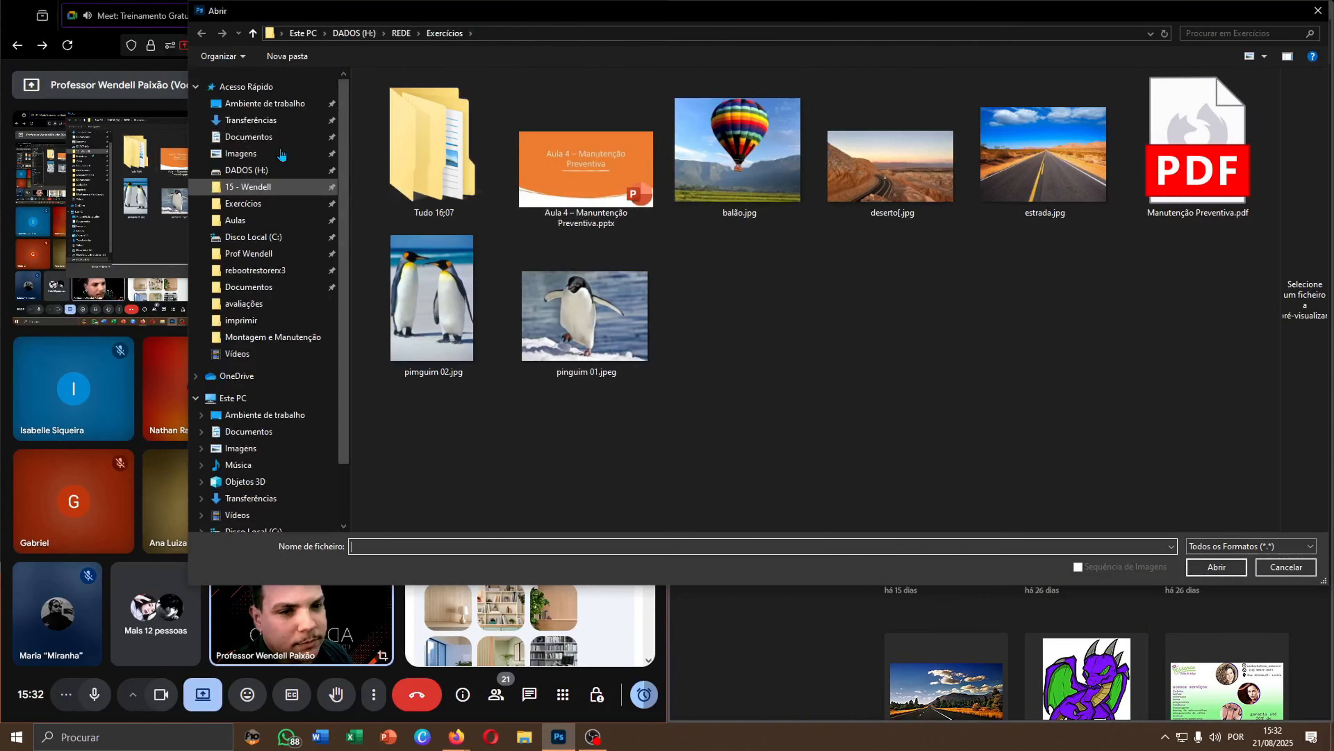
pyautogui.click(265, 104)
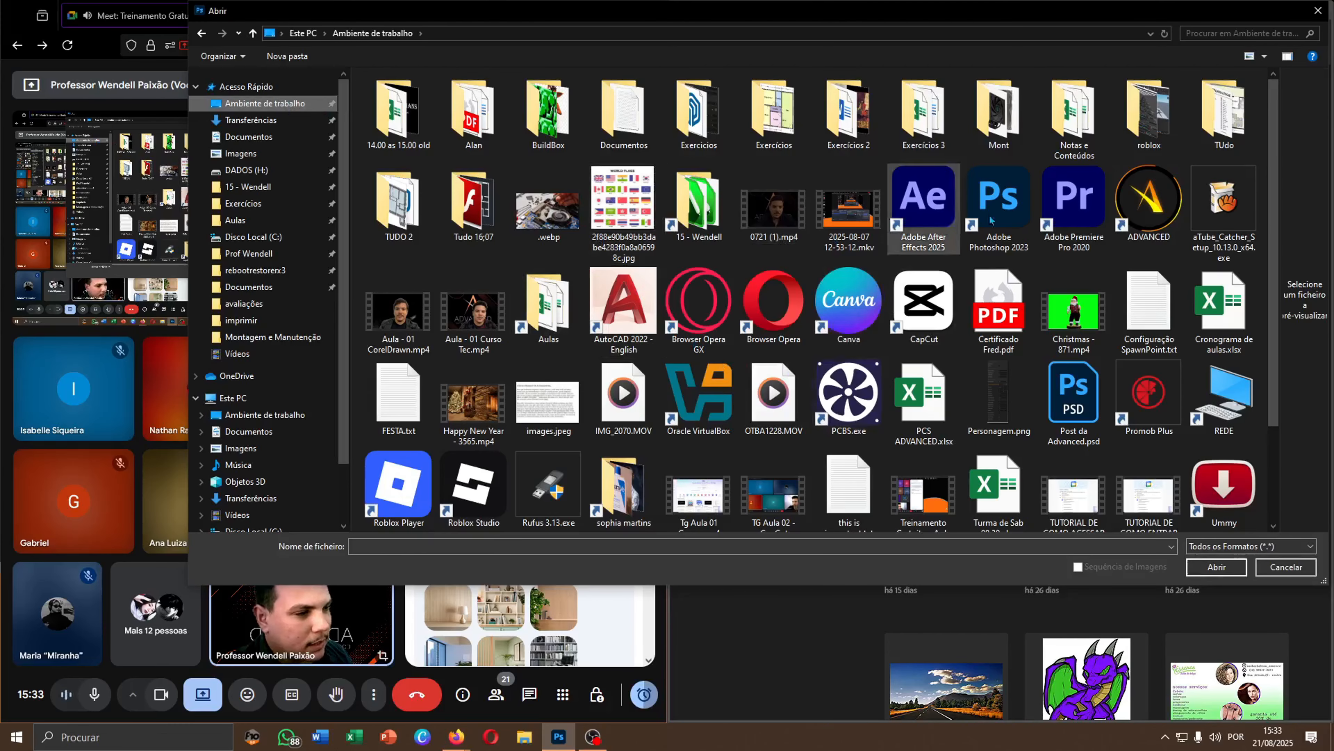
pyautogui.doubleClick(1154, 199)
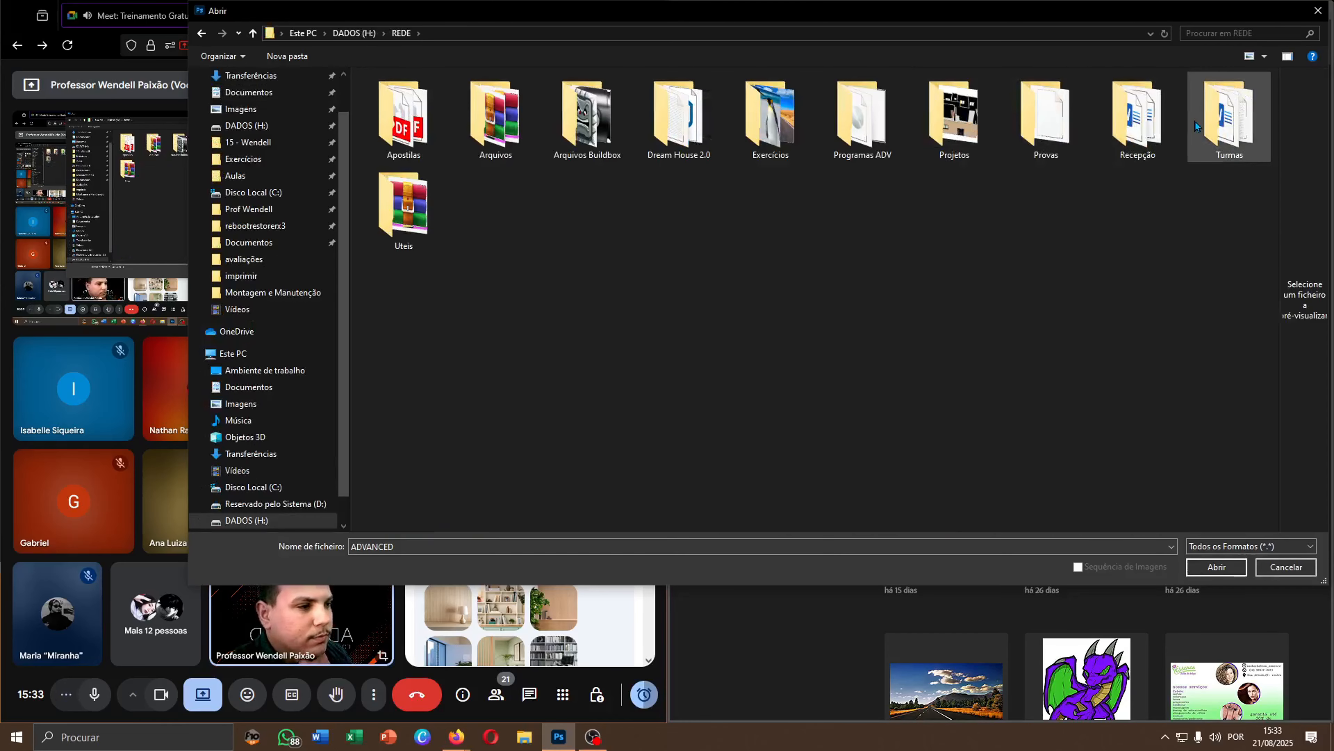
pyautogui.doubleClick(788, 102)
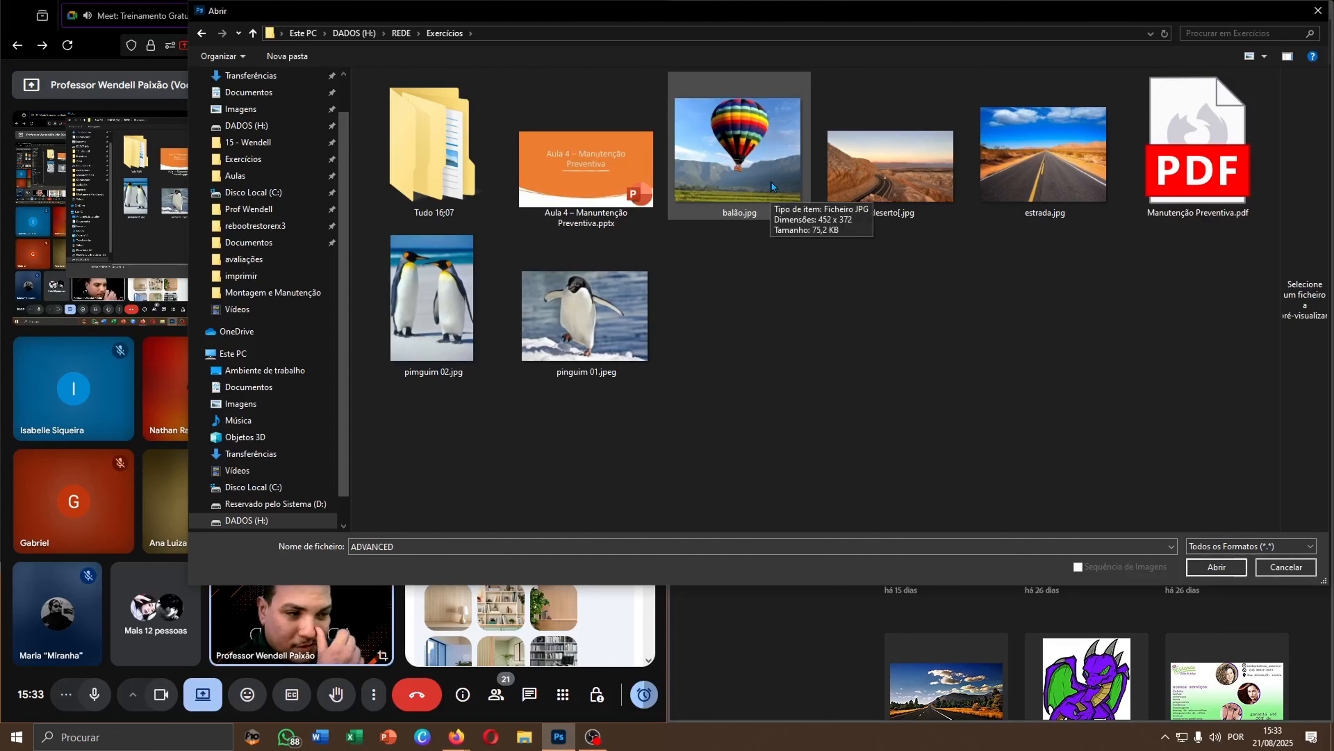
# Open balão.jpg and deserto[.jpg together, leaving both images as they are without color management.
pyautogui.click(750, 166)
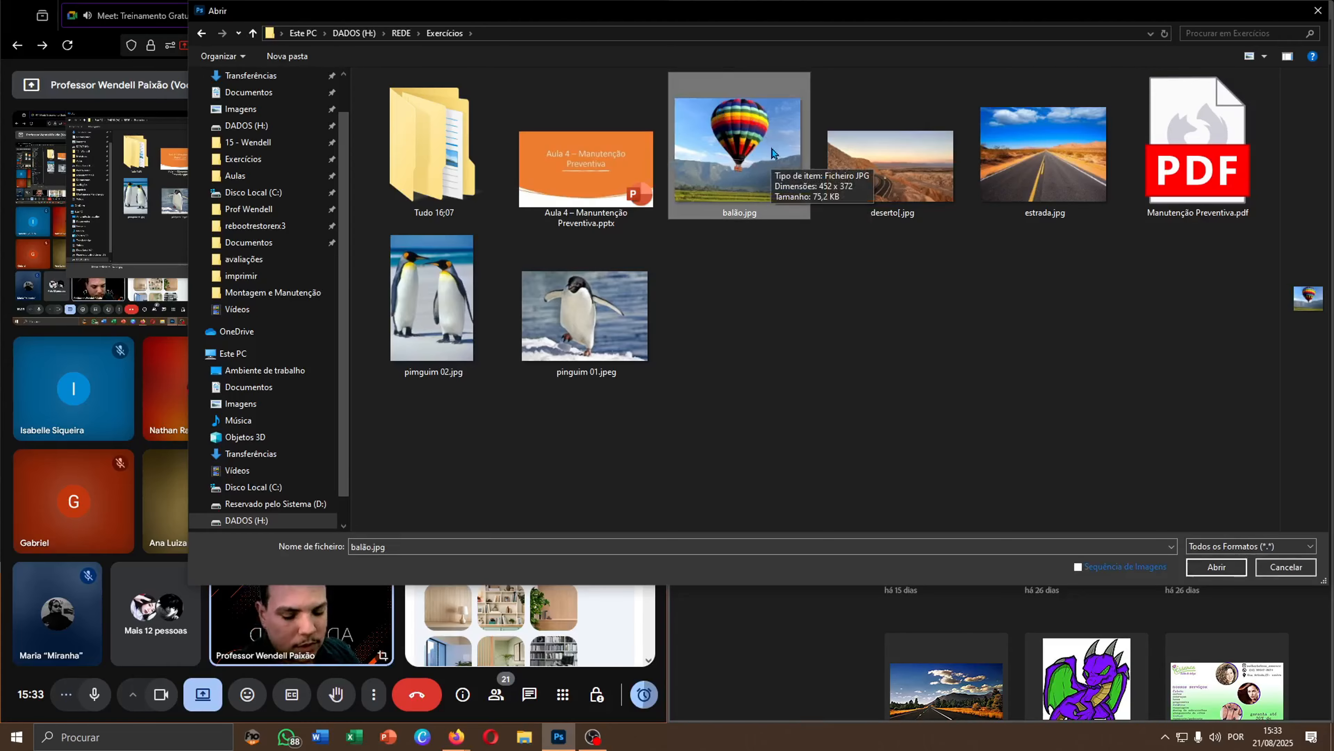
pyautogui.keyDown('ctrl'); pyautogui.click(889, 169); pyautogui.keyUp('ctrl')
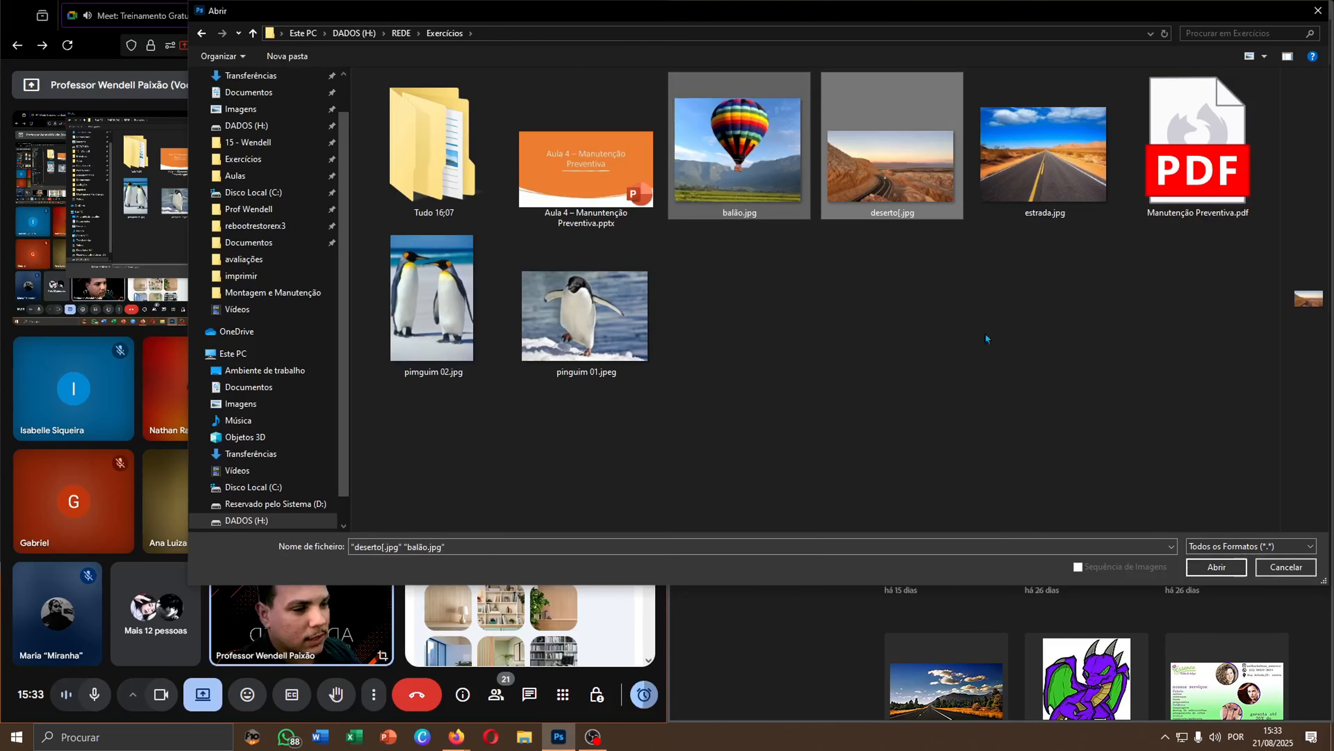
pyautogui.click(1231, 566)
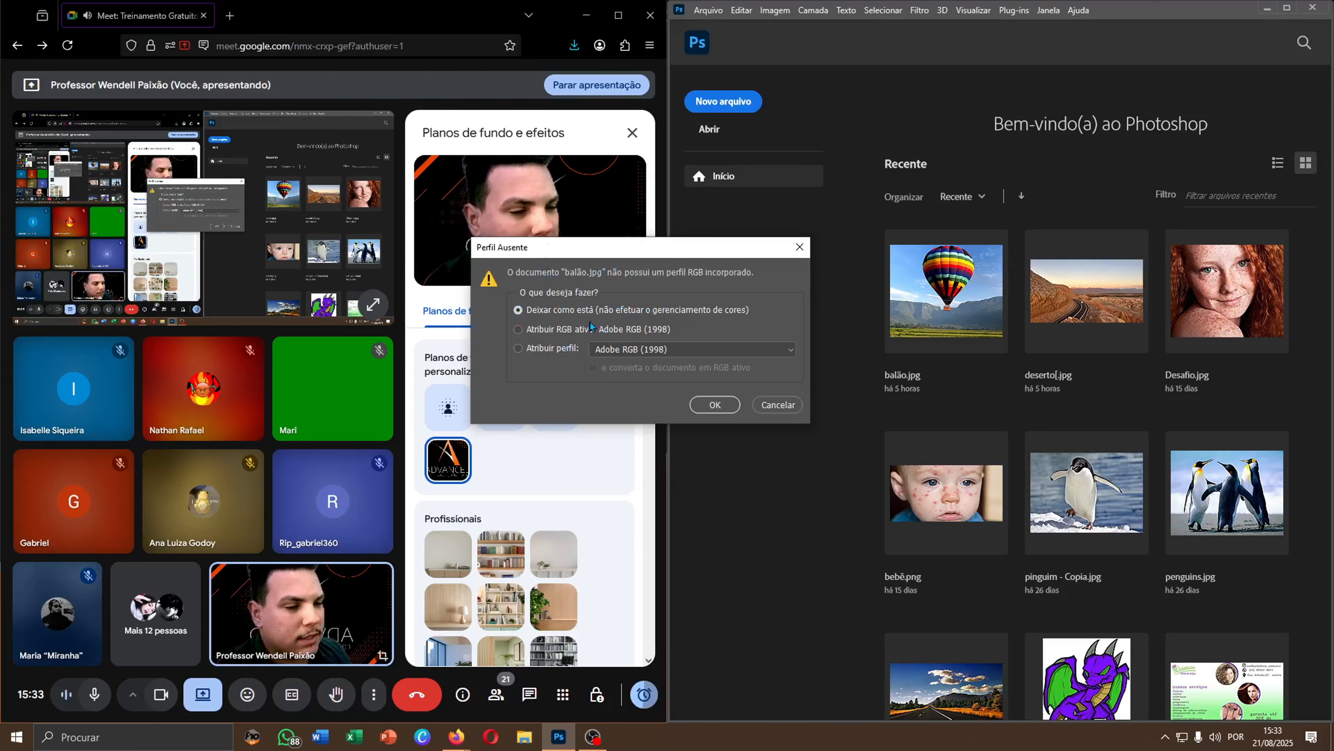
pyautogui.click(719, 408)
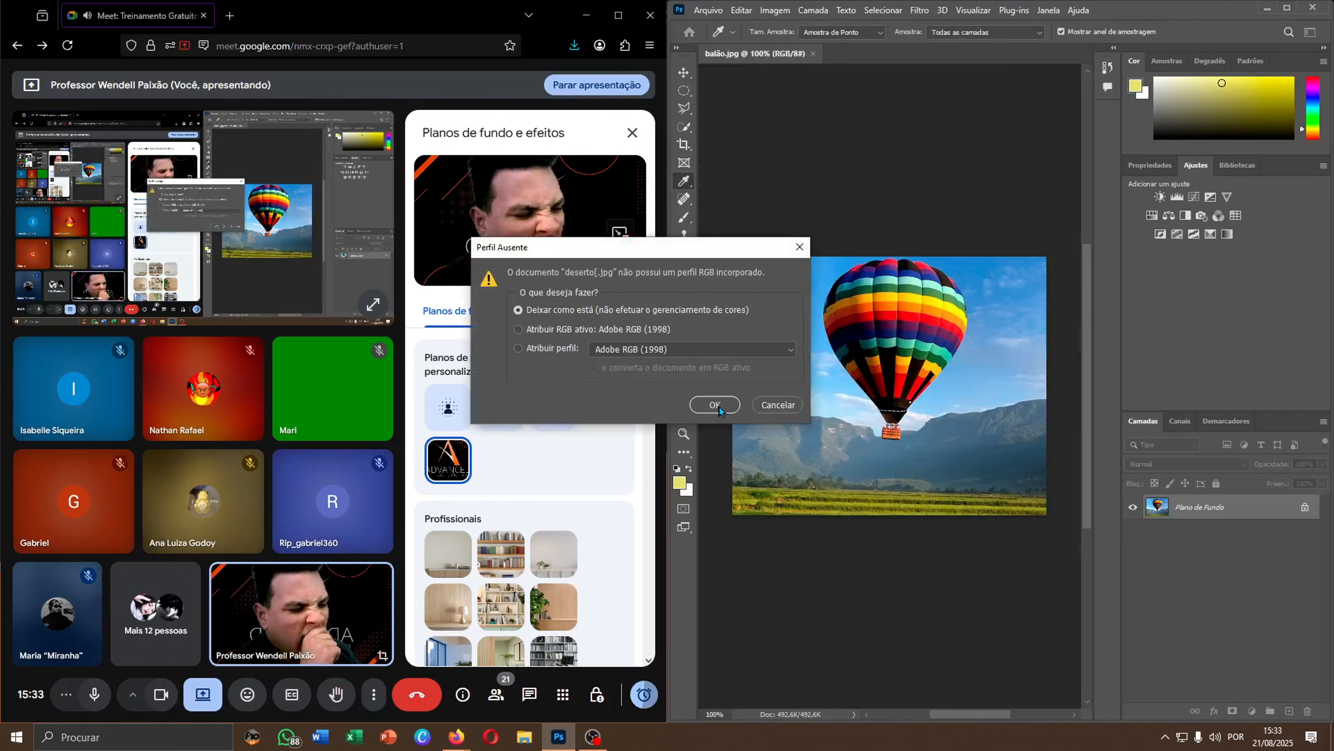
pyautogui.click(720, 407)
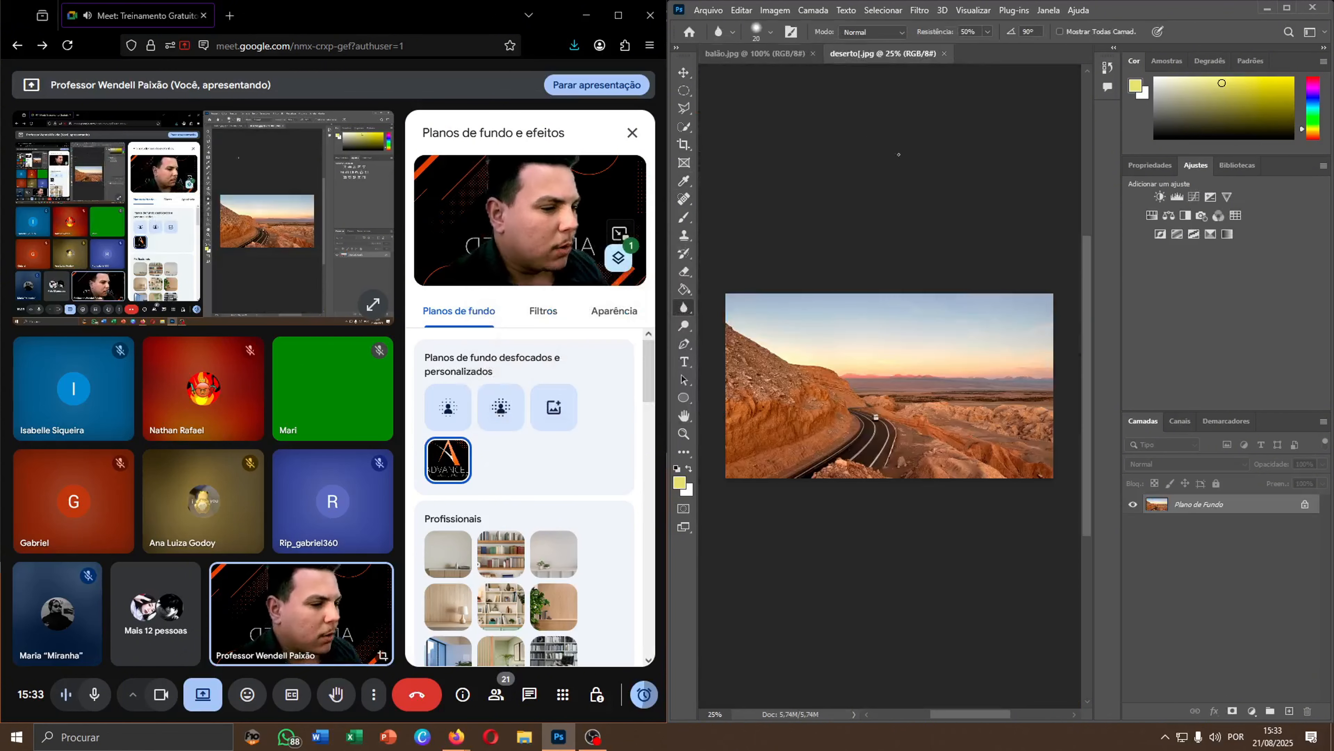
# Activate the Move tool and enlarge the screen with the Windows Magnifier.
pyautogui.click(684, 72)
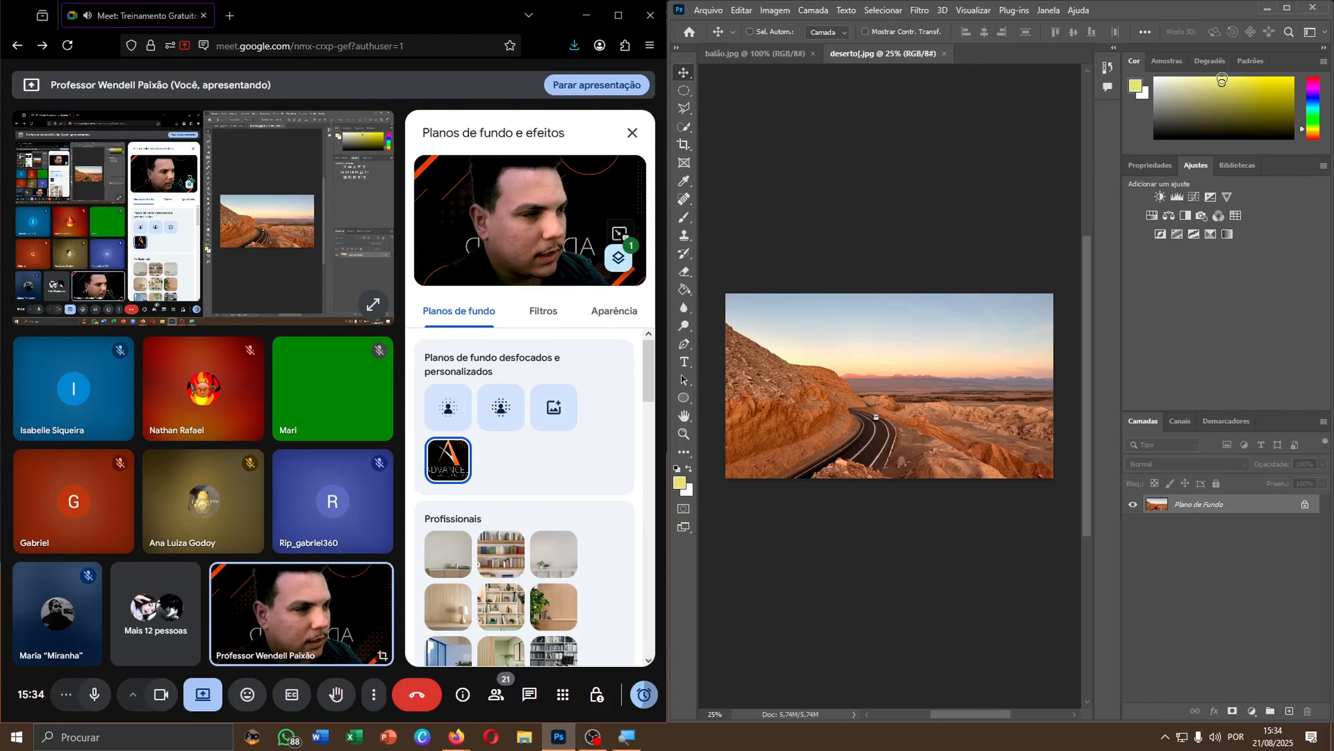
pyautogui.press('super+plus')
pyautogui.press('super+plus')
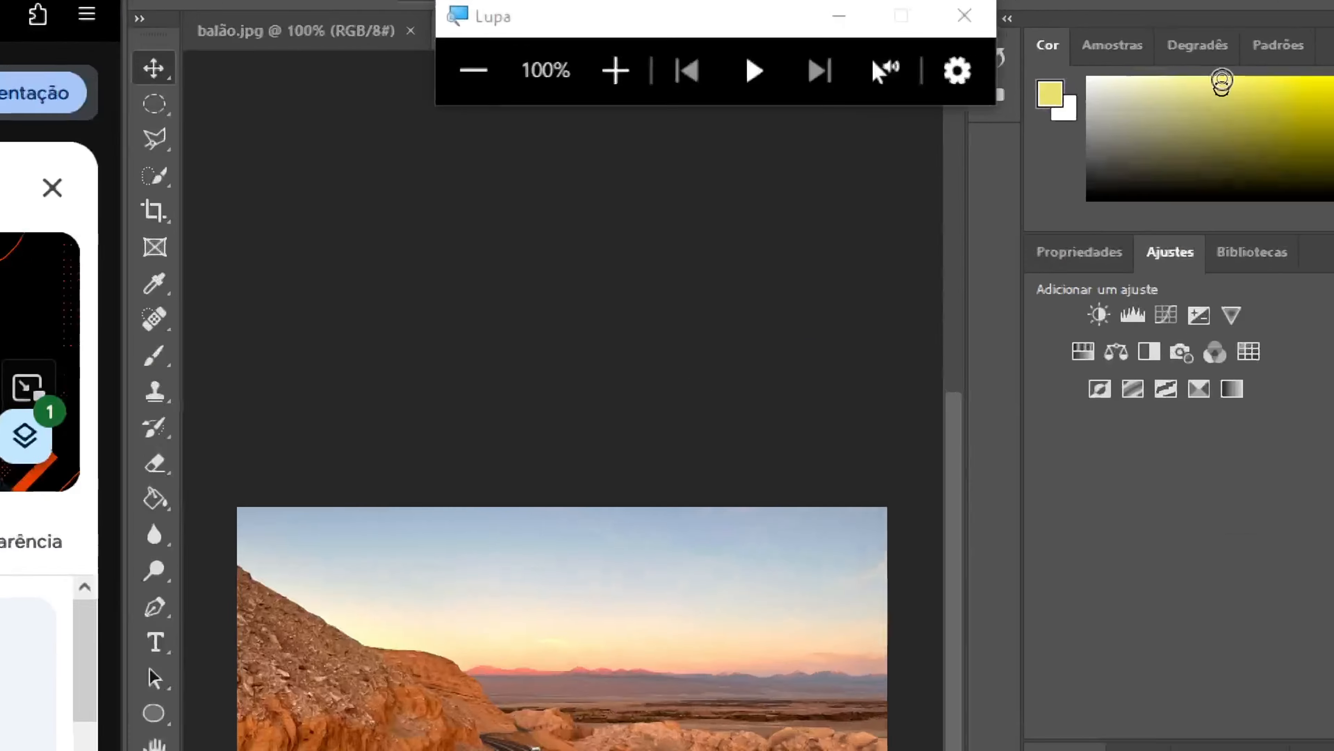
# Enlarge the screen to 300% with the Windows Magnifier, reset the Essenciais workspace to its default layout, and close the Magnifier.
pyautogui.press('super+plus')
pyautogui.press('super+plus')
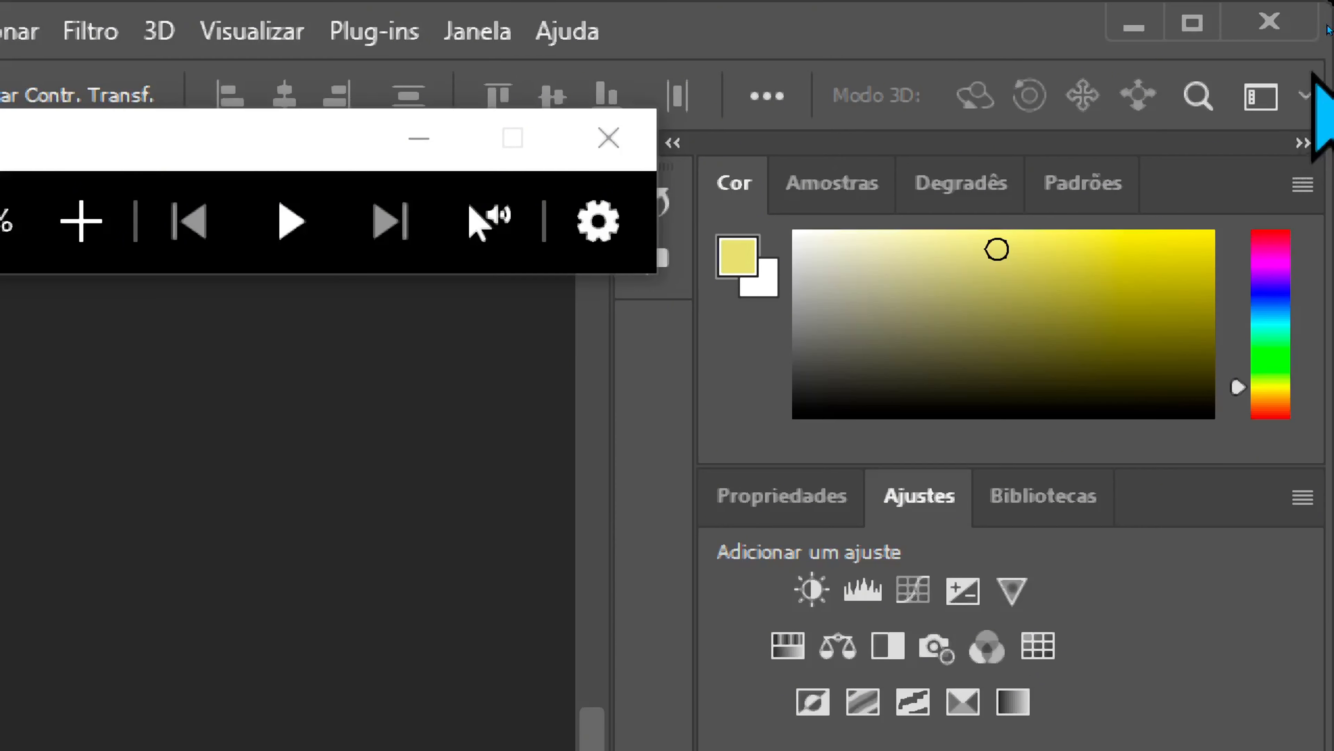
pyautogui.click(1308, 96)
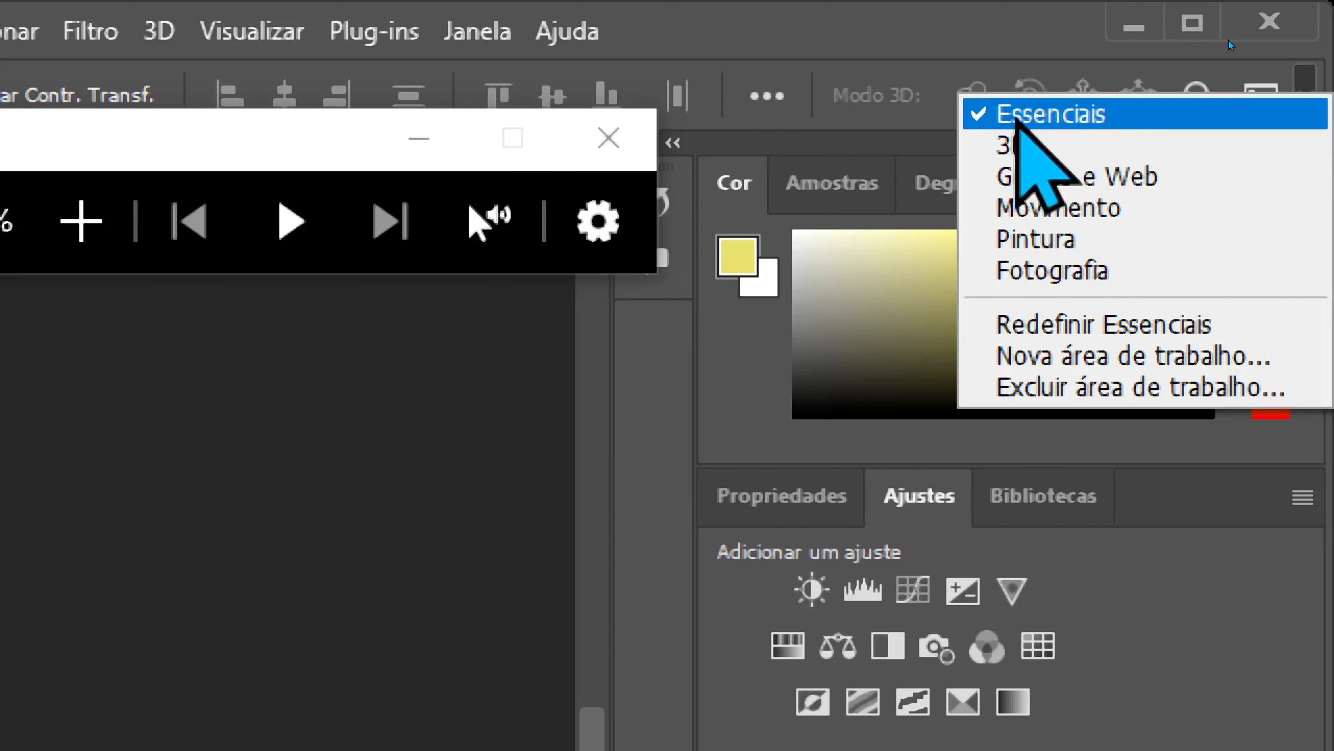
pyautogui.click(1016, 120)
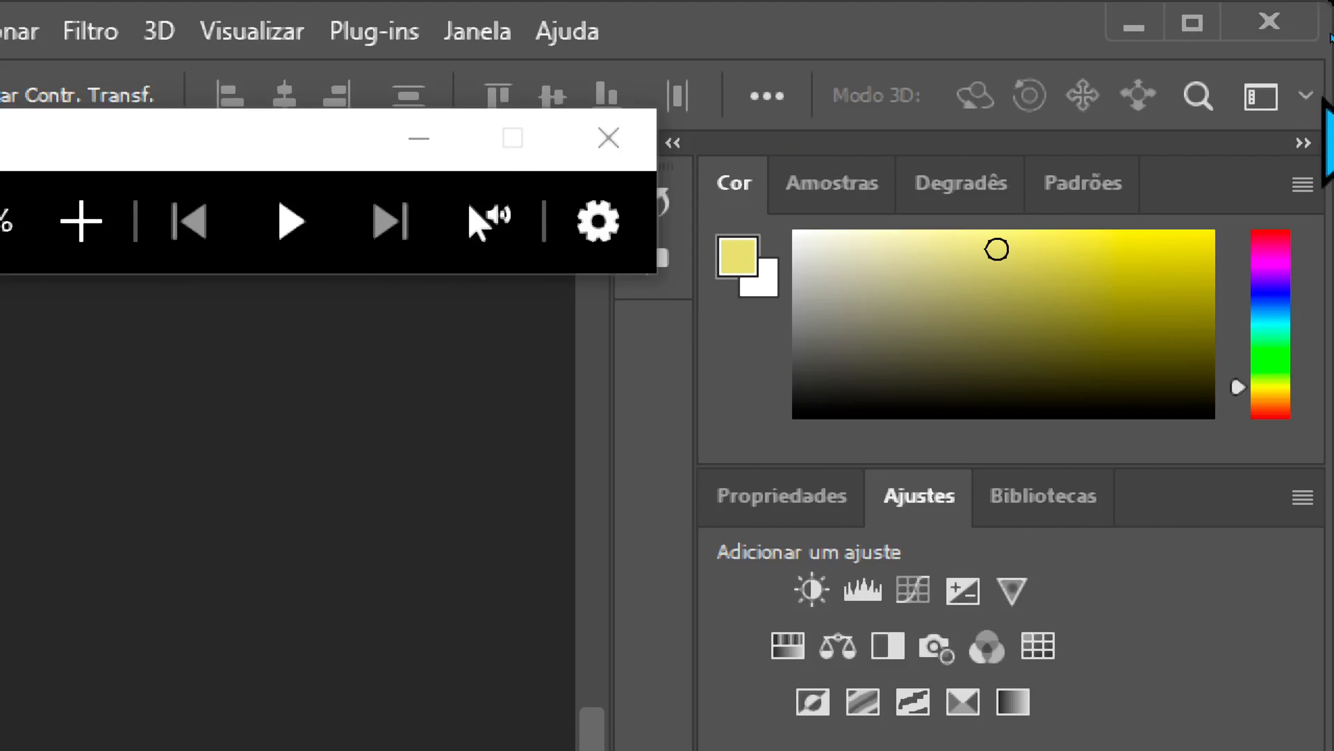
pyautogui.click(1306, 95)
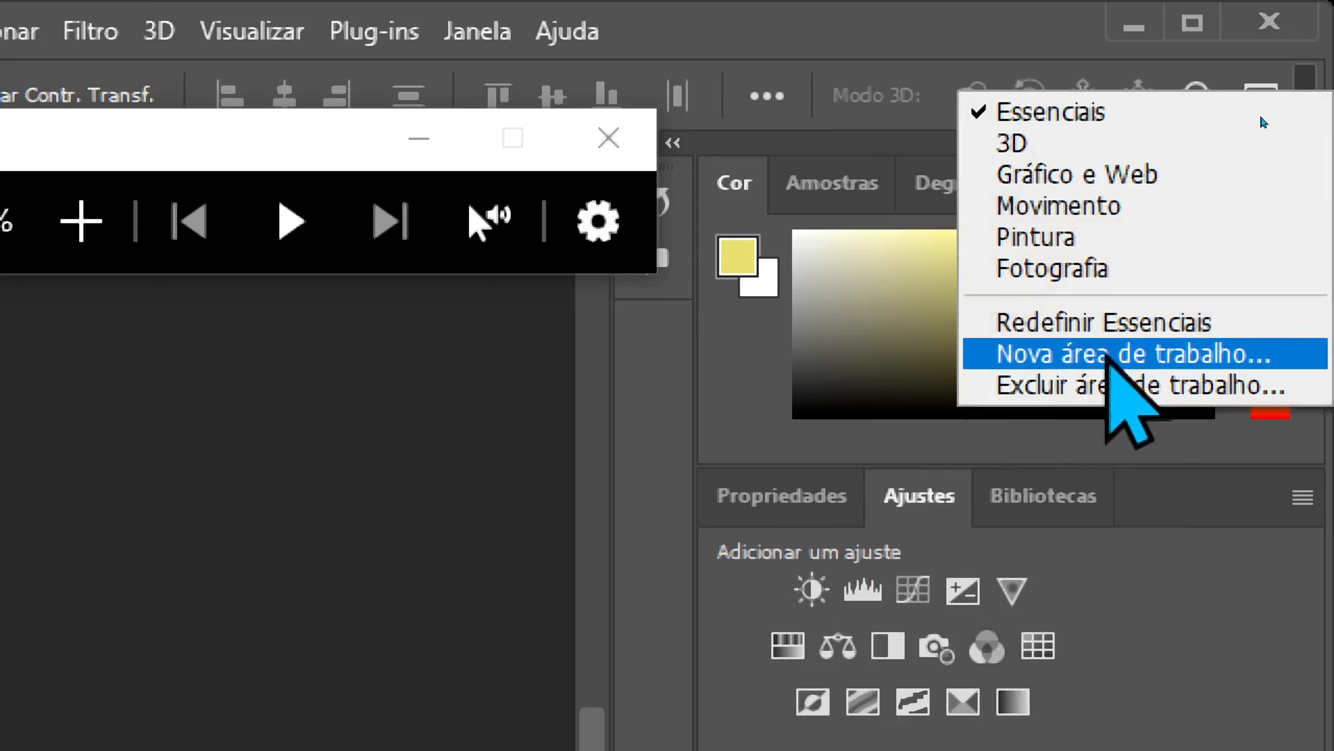
pyautogui.click(1134, 321)
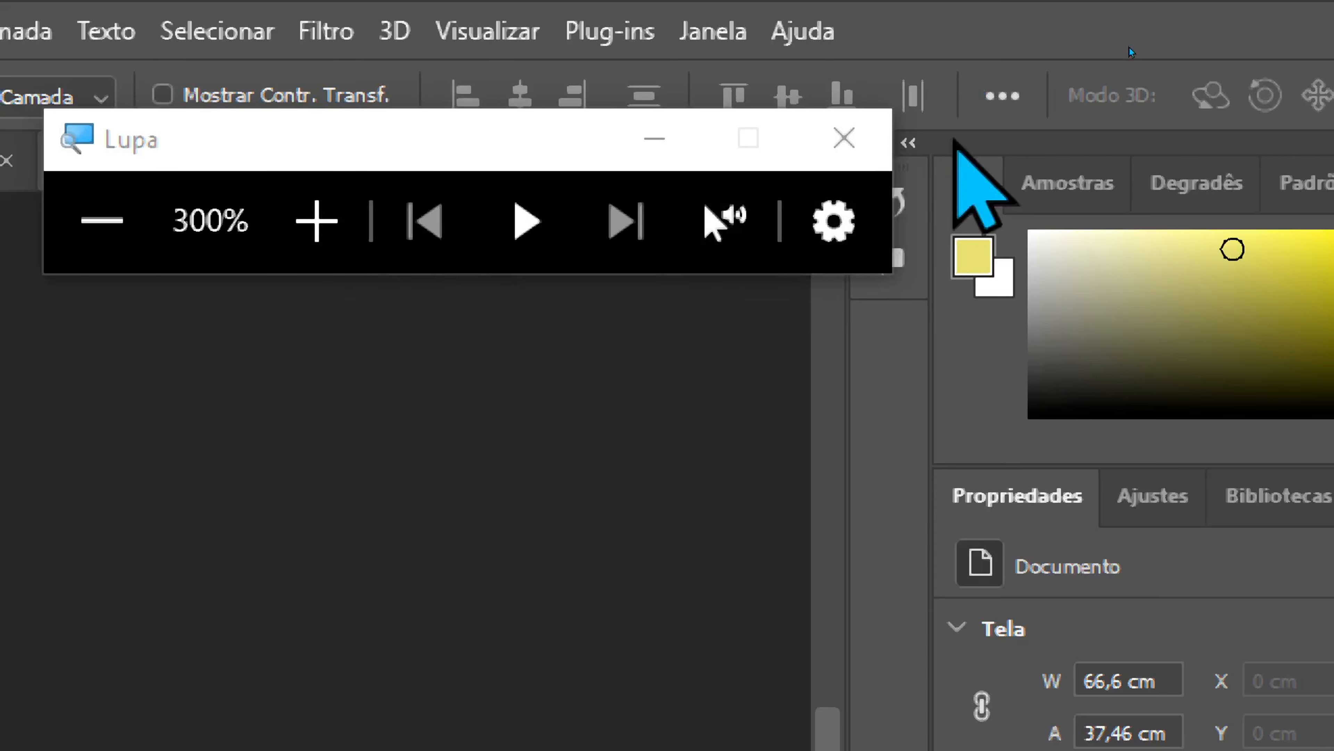
pyautogui.click(844, 138)
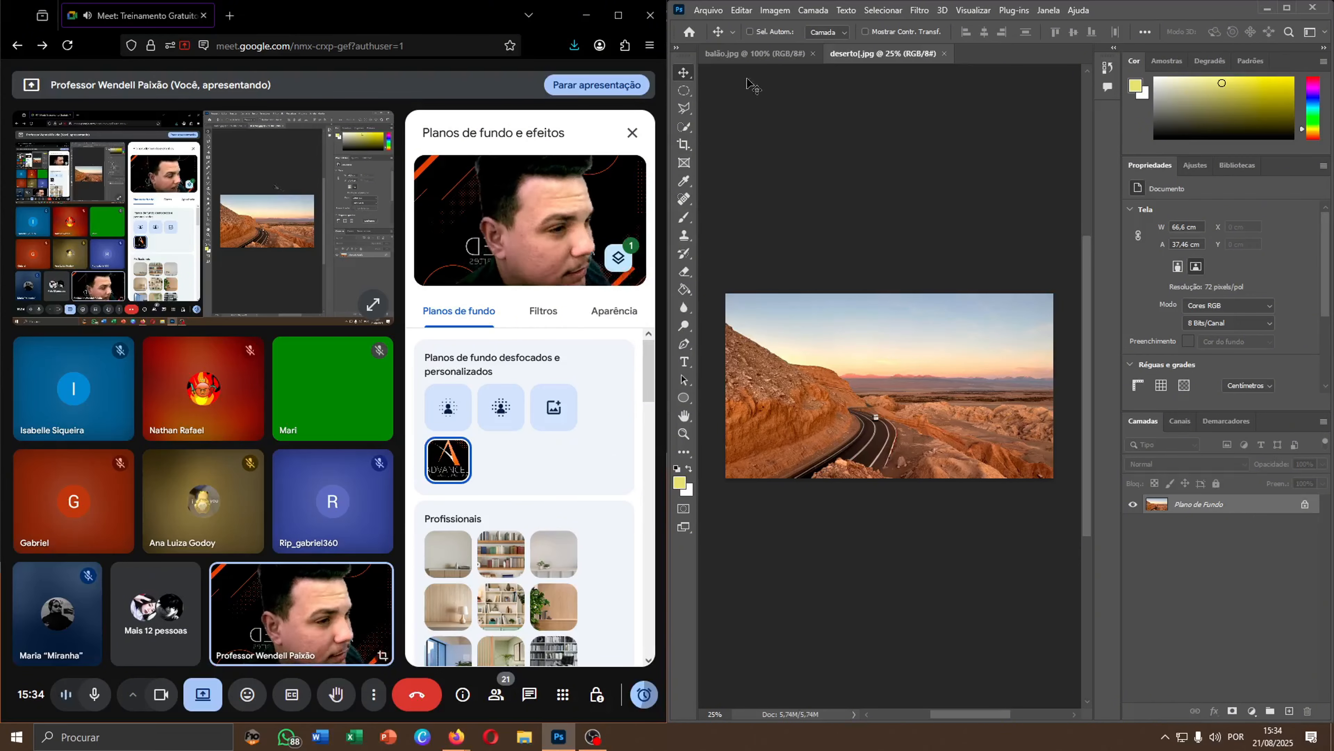
# Show the Arquivo, Camada and Texto menu commands, then switch to Google Meet and close the Planos de fundo e efeitos panel.
pyautogui.click(710, 11)
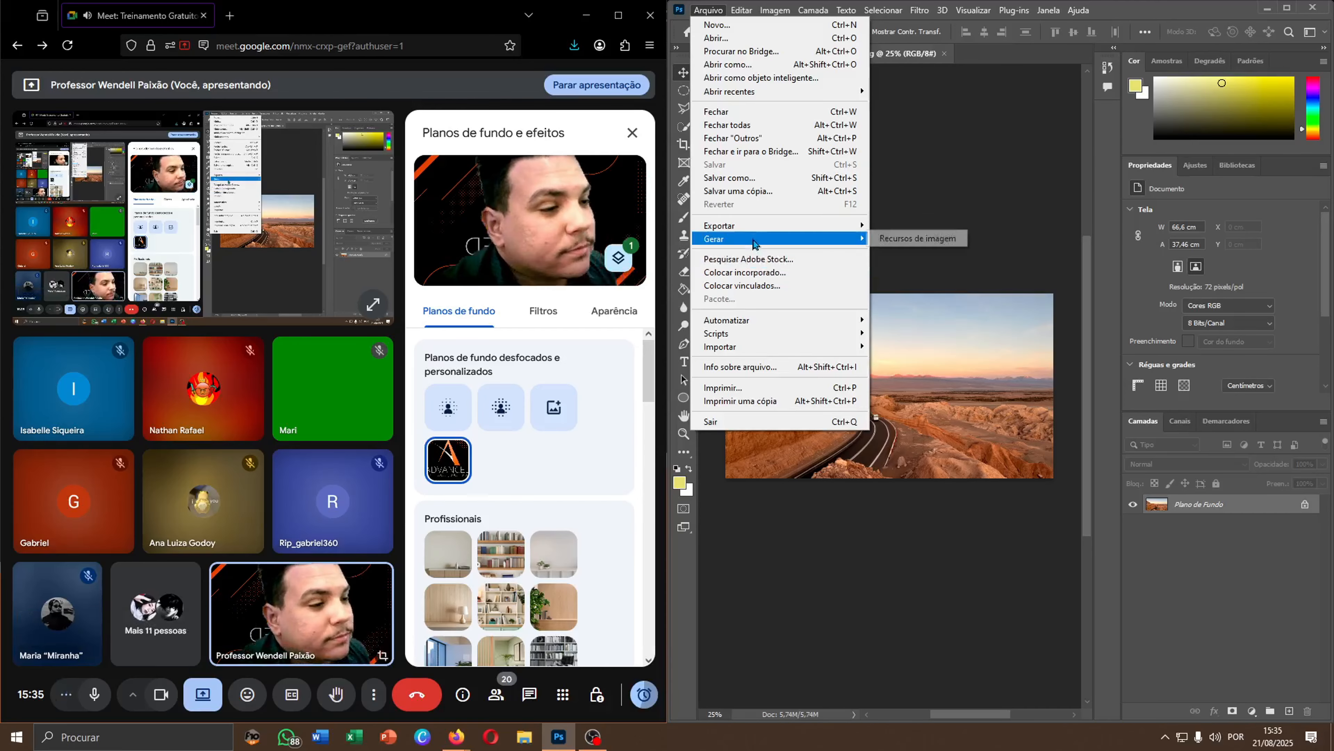
pyautogui.moveTo(751, 228)
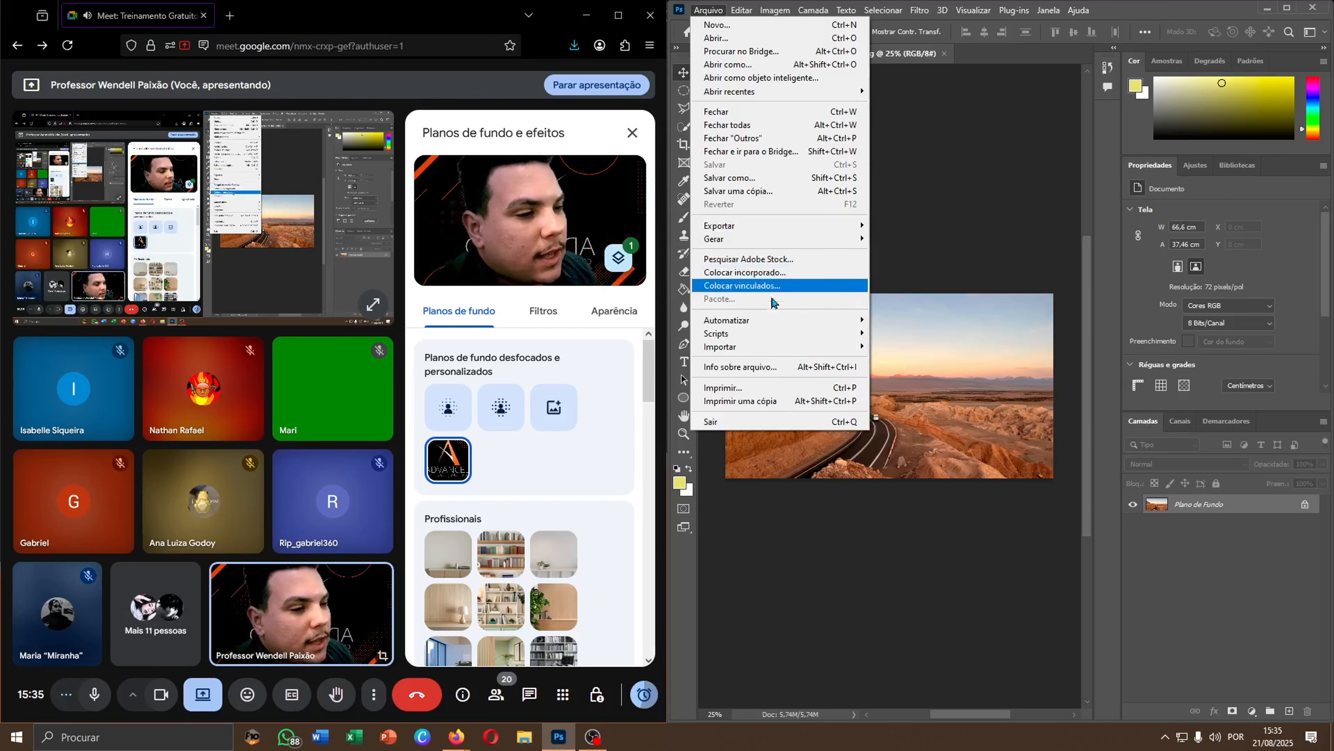
pyautogui.moveTo(769, 90)
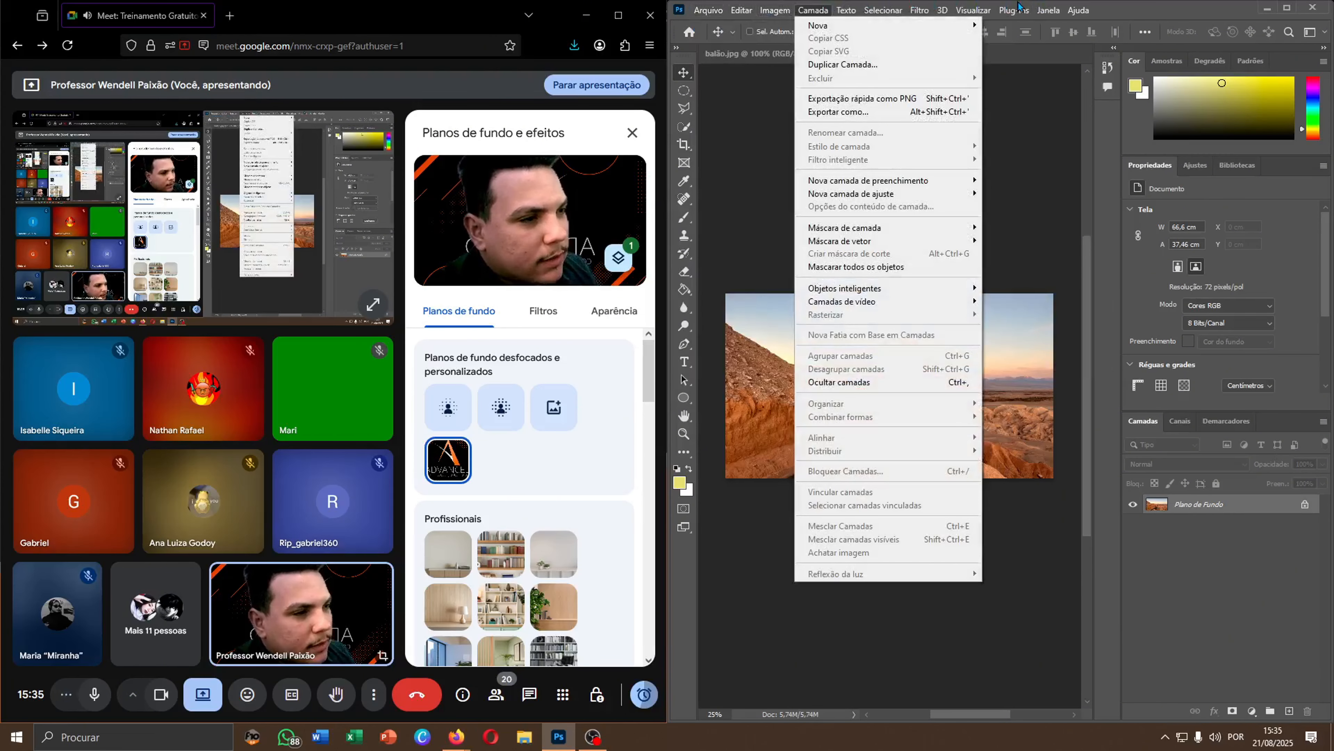
pyautogui.moveTo(845, 10)
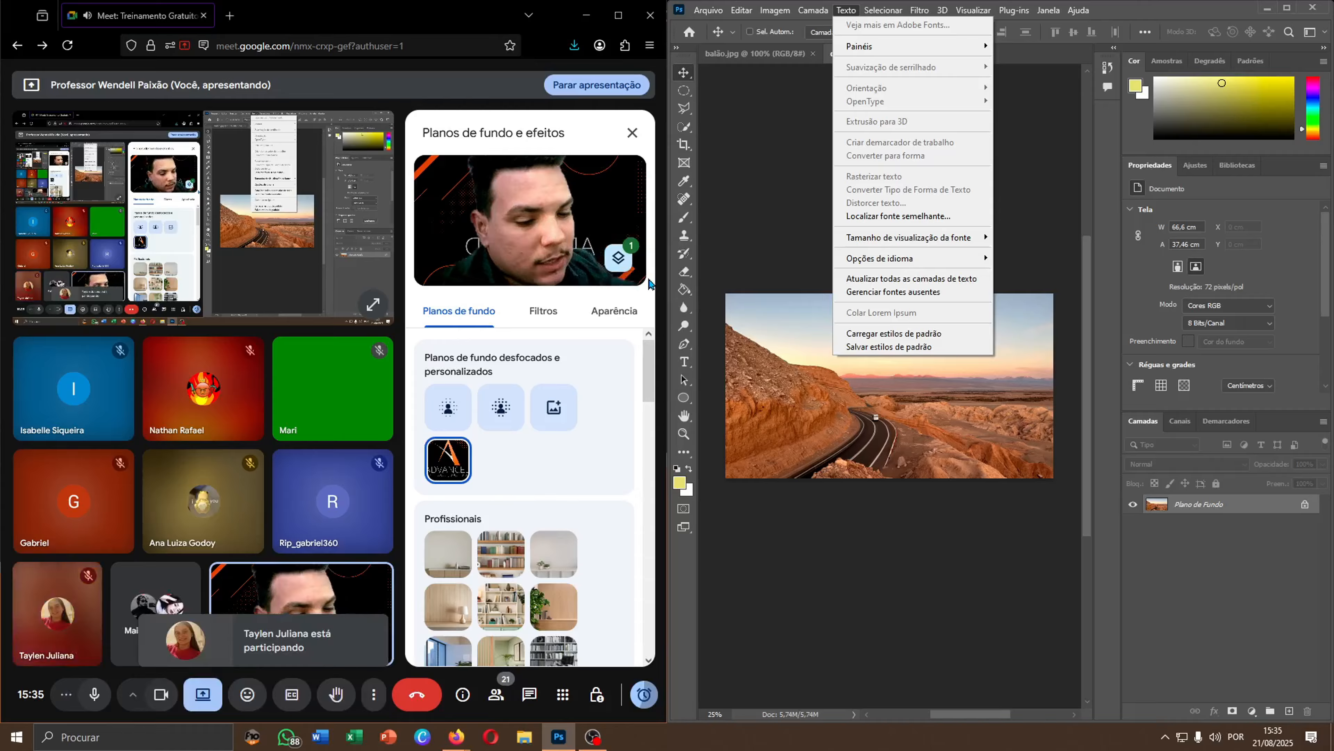
pyautogui.click(635, 138)
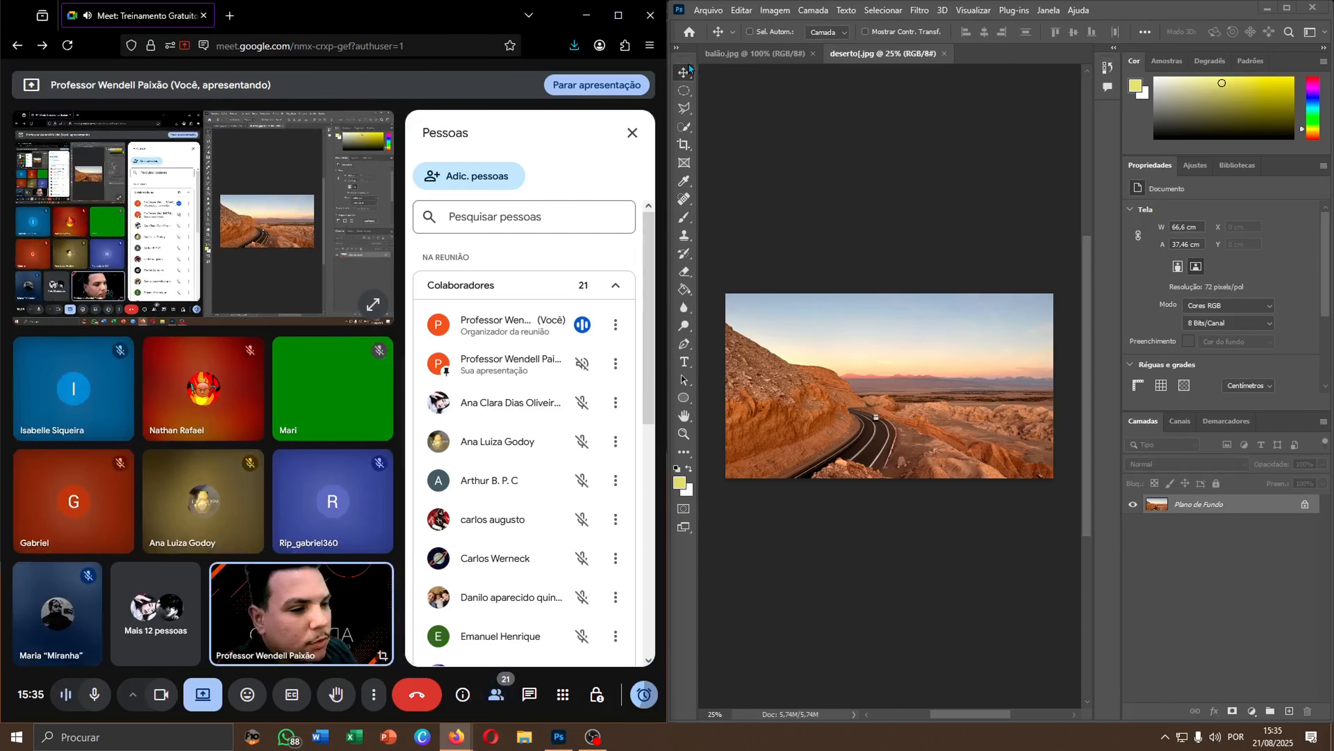
# Switch to Photoshop, try to move the locked Plano de Fundo layer, and decline converting it into a normal layer.
pyautogui.click(888, 400)
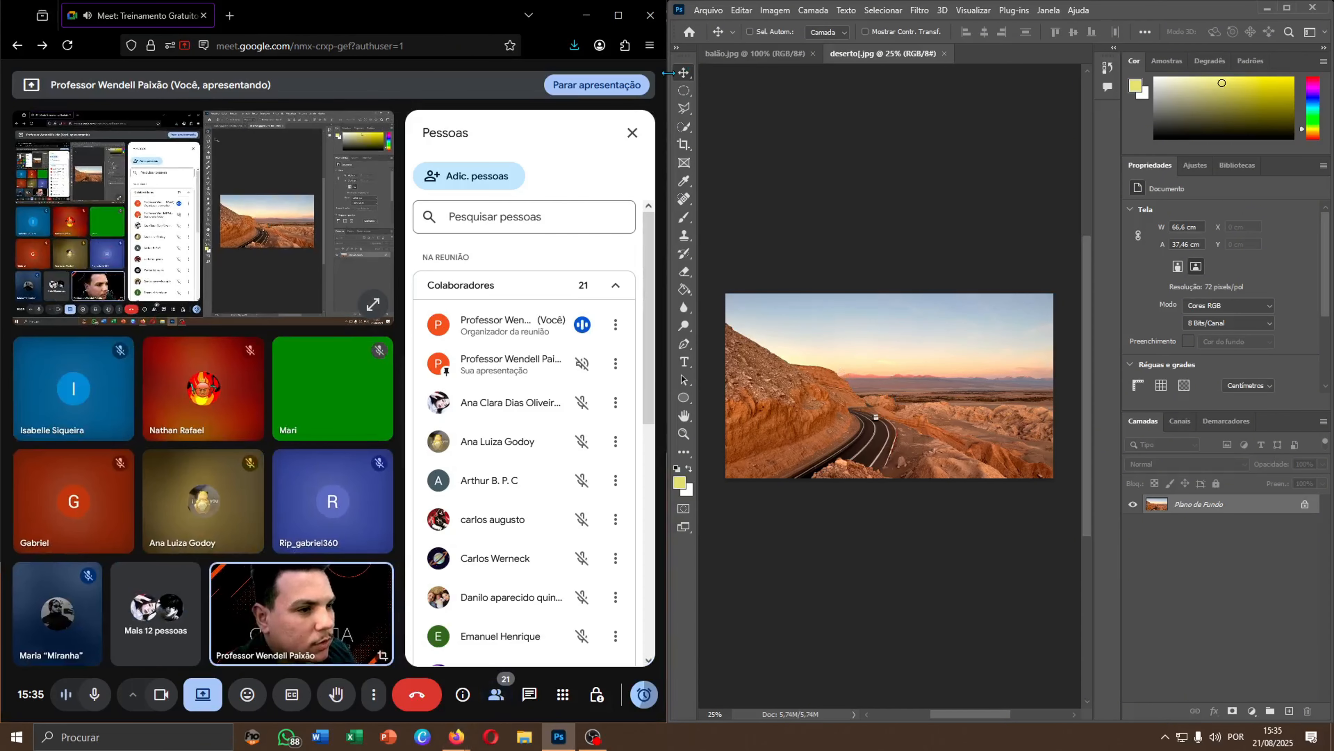
pyautogui.moveTo(888, 354); pyautogui.dragTo(828, 292)
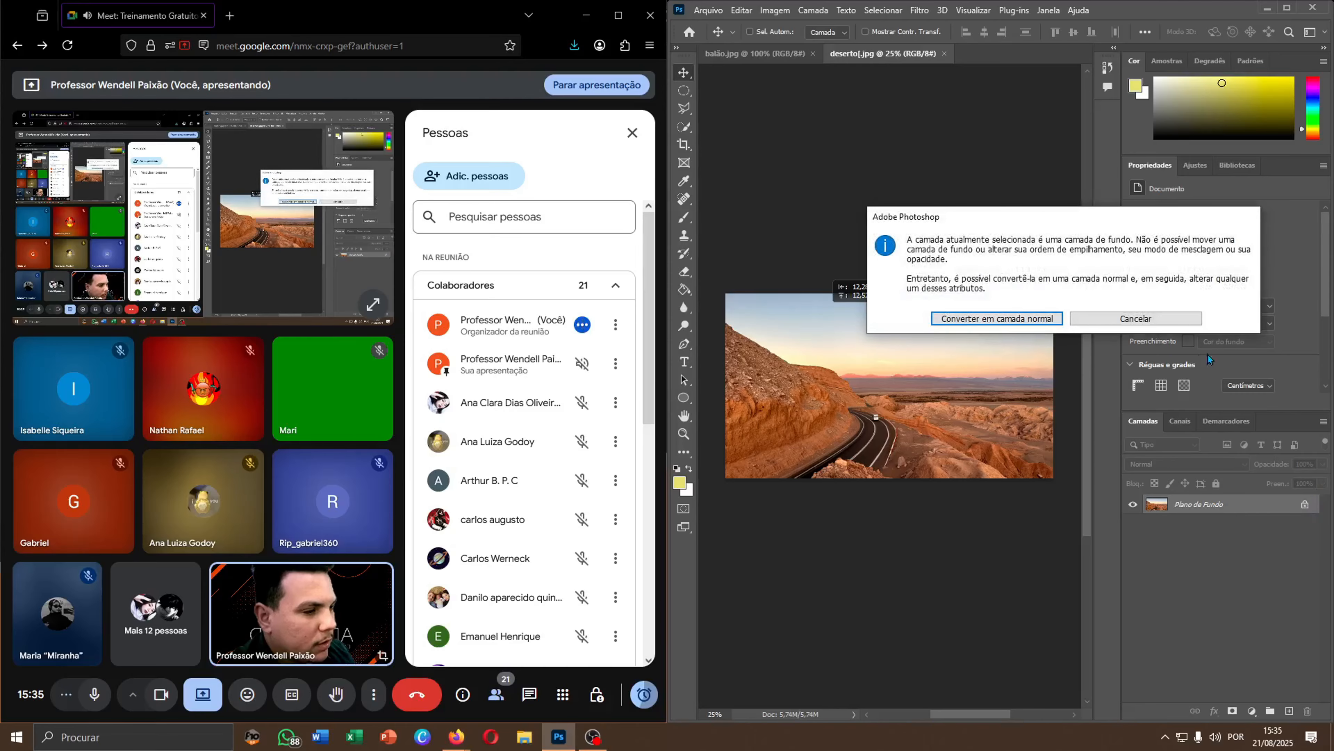
pyautogui.click(1156, 322)
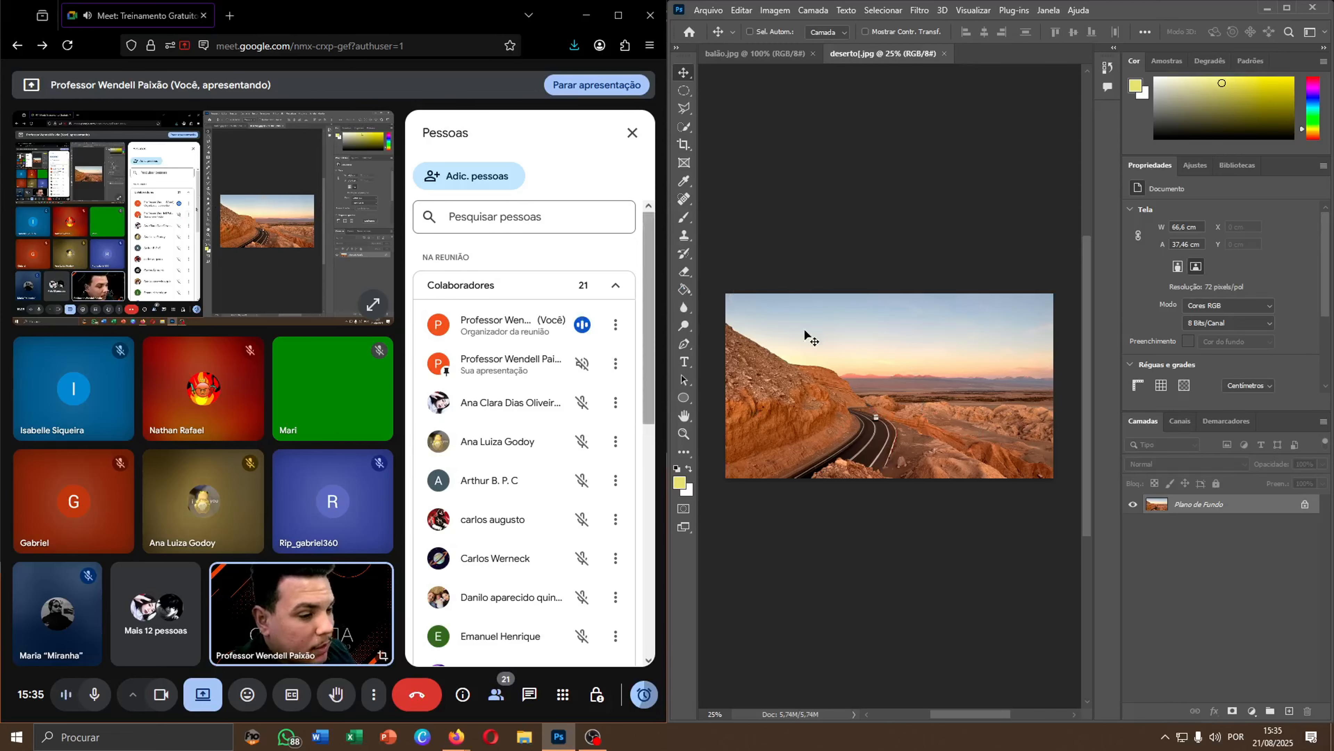
# Unlock the Plano de Fundo layer of deserto[.jpg, then test moving the image and undo the move.
pyautogui.click(1305, 505)
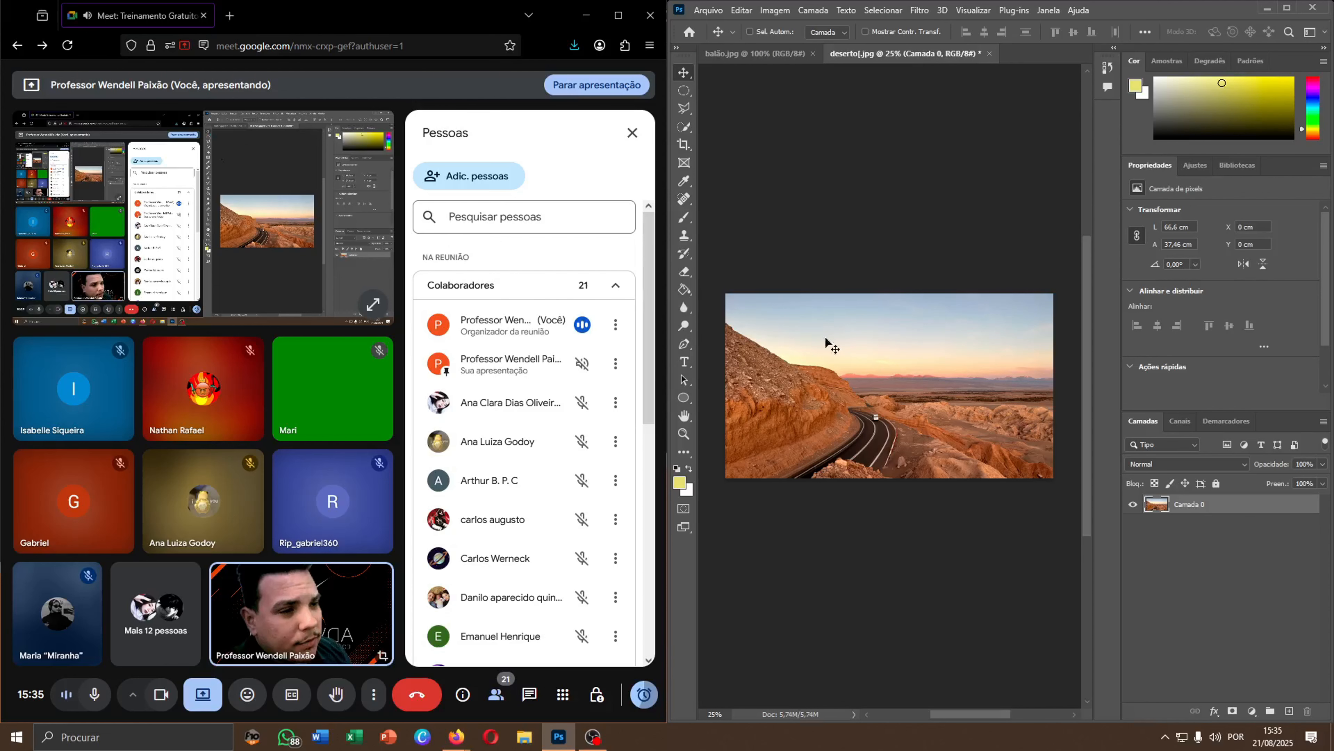
pyautogui.moveTo(825, 341); pyautogui.dragTo(969, 328)
pyautogui.hotkey('ctrl', 'z')
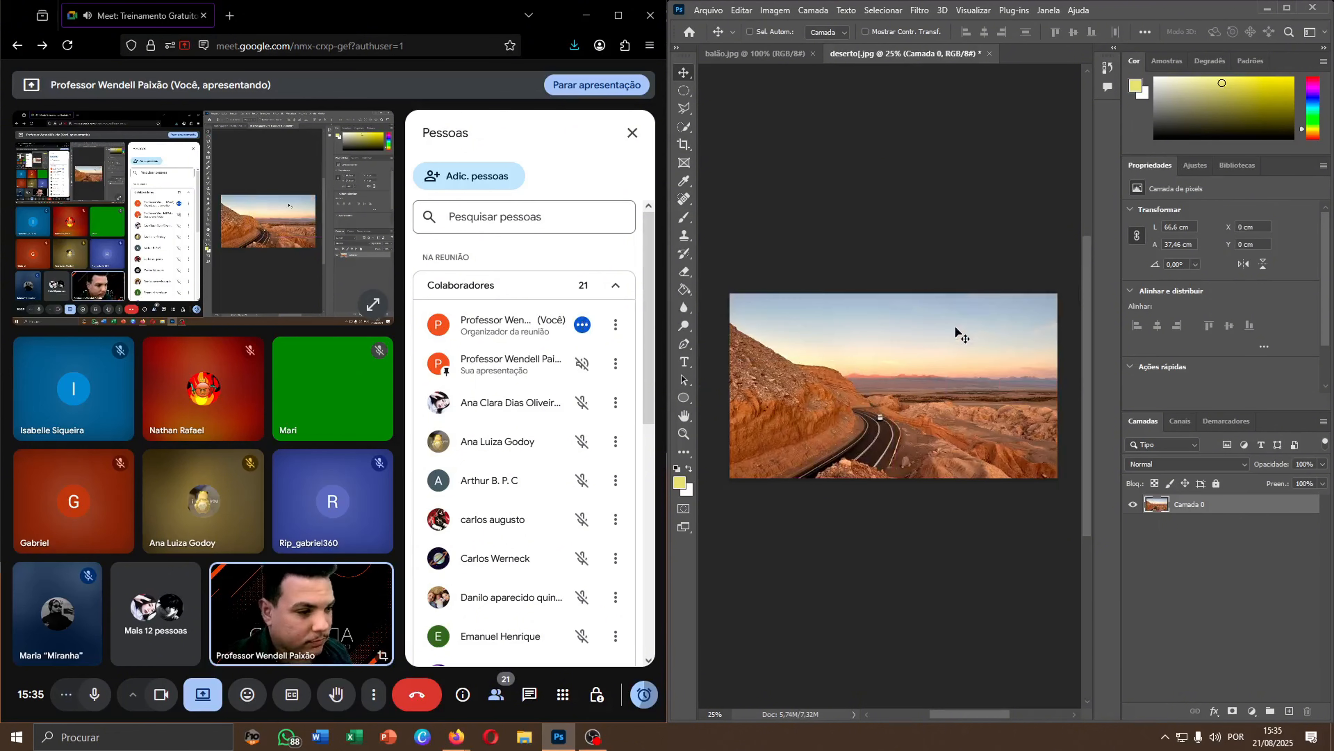
# Draw an elliptical selection about 33 × 18 cm over the sky and rocks, delete its contents, and undo the deletion.
pyautogui.click(688, 96)
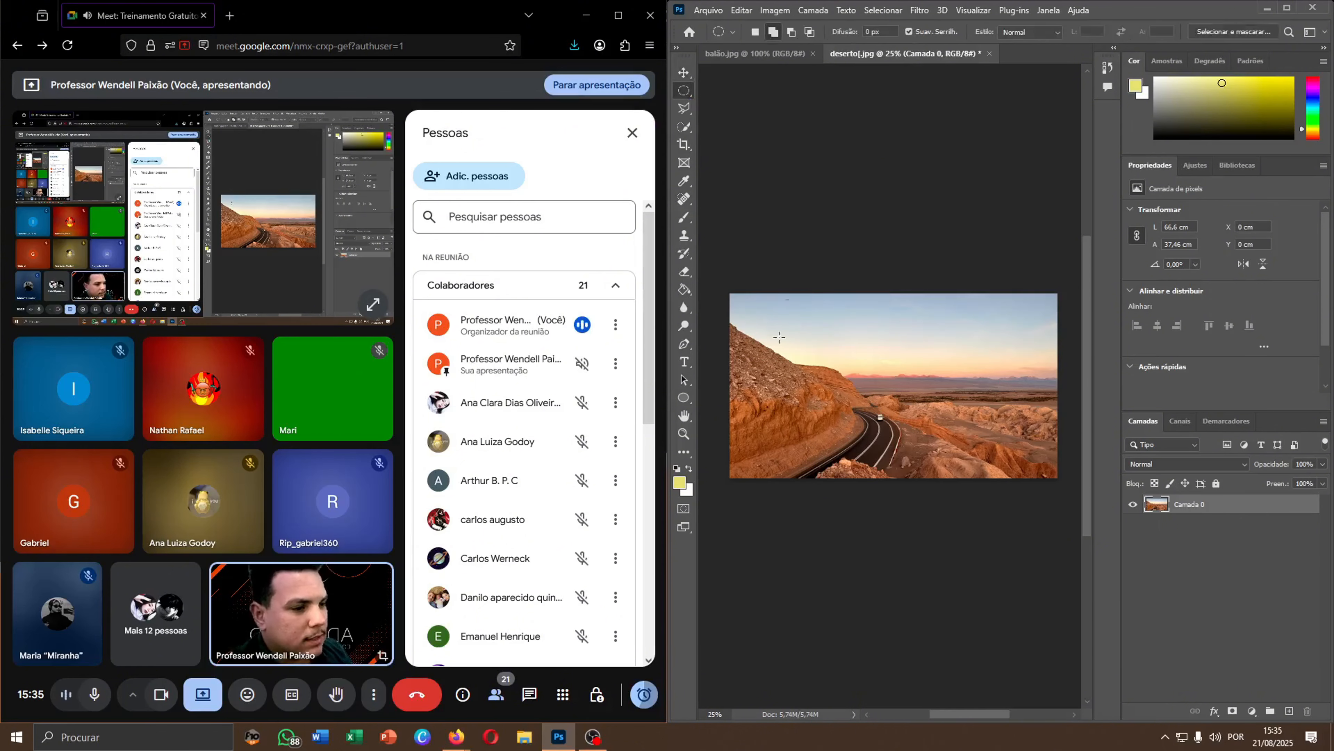
pyautogui.moveTo(766, 323); pyautogui.dragTo(927, 413)
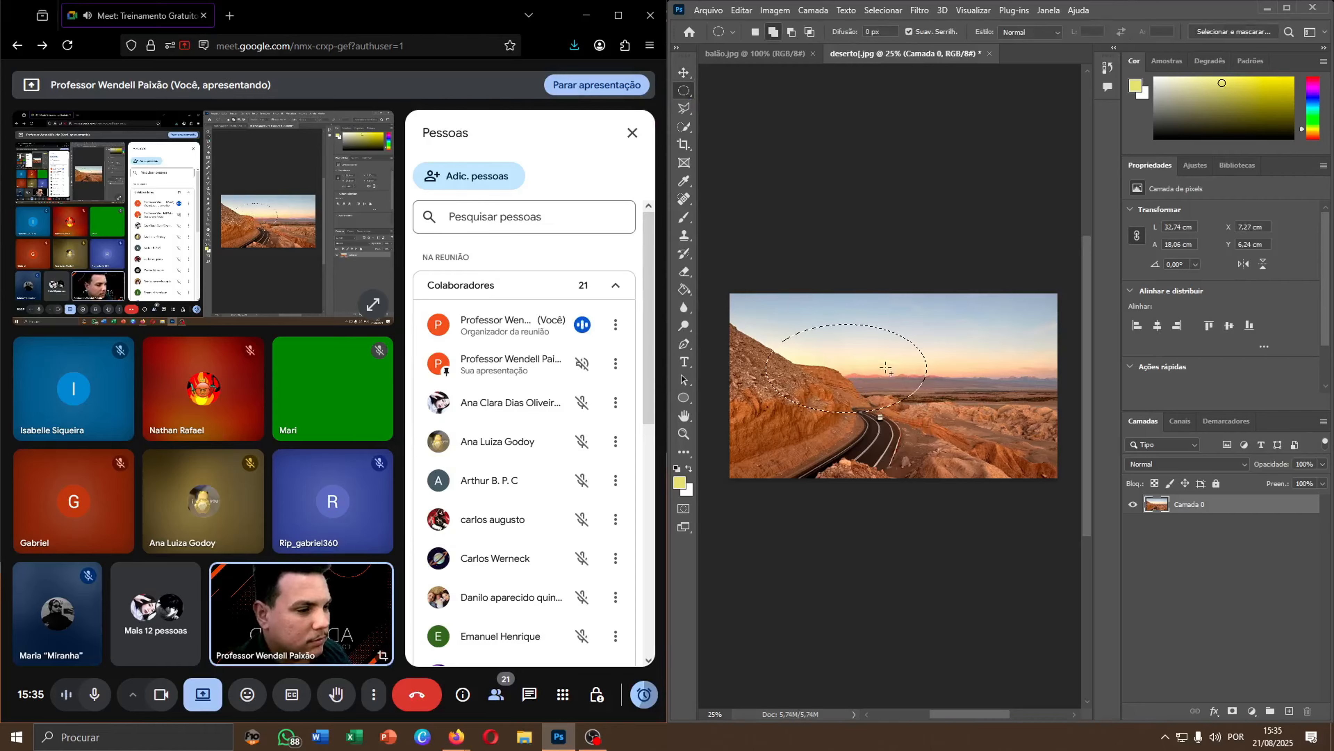
pyautogui.press('Delete')
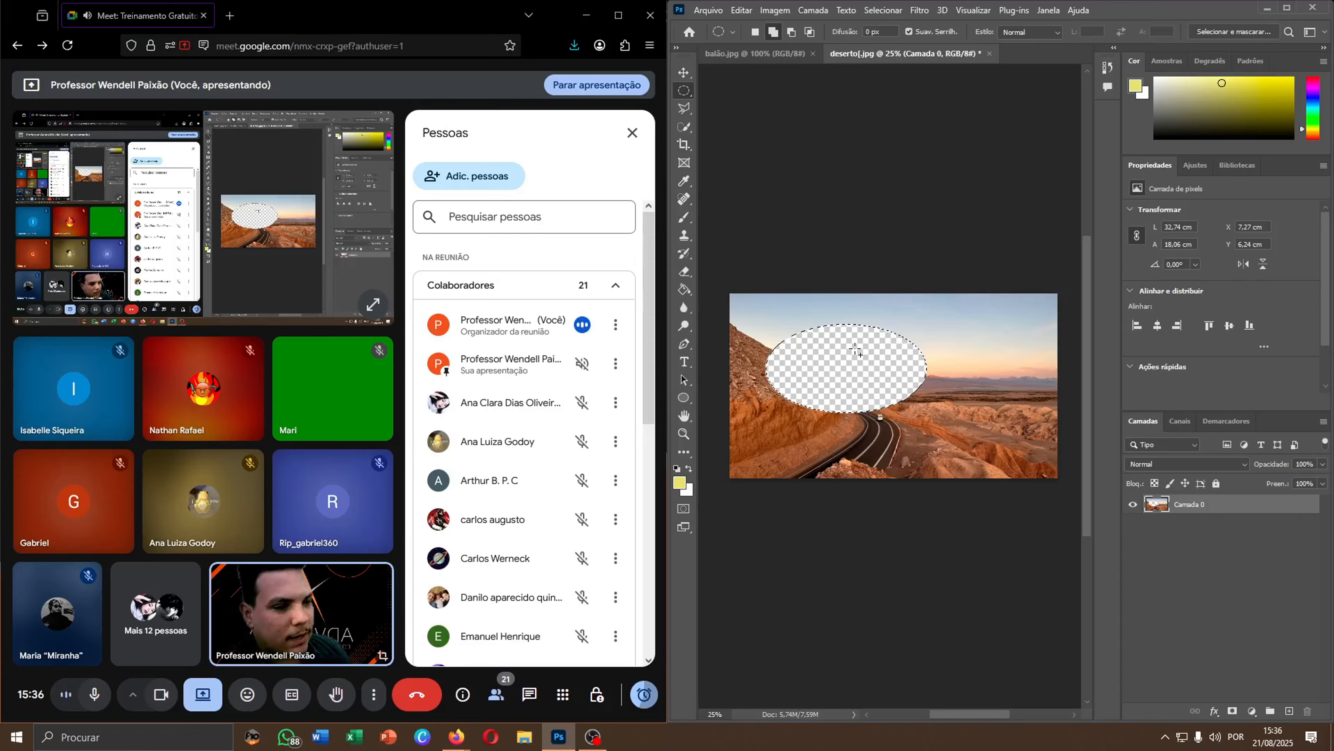
pyautogui.hotkey('ctrl', 'z')
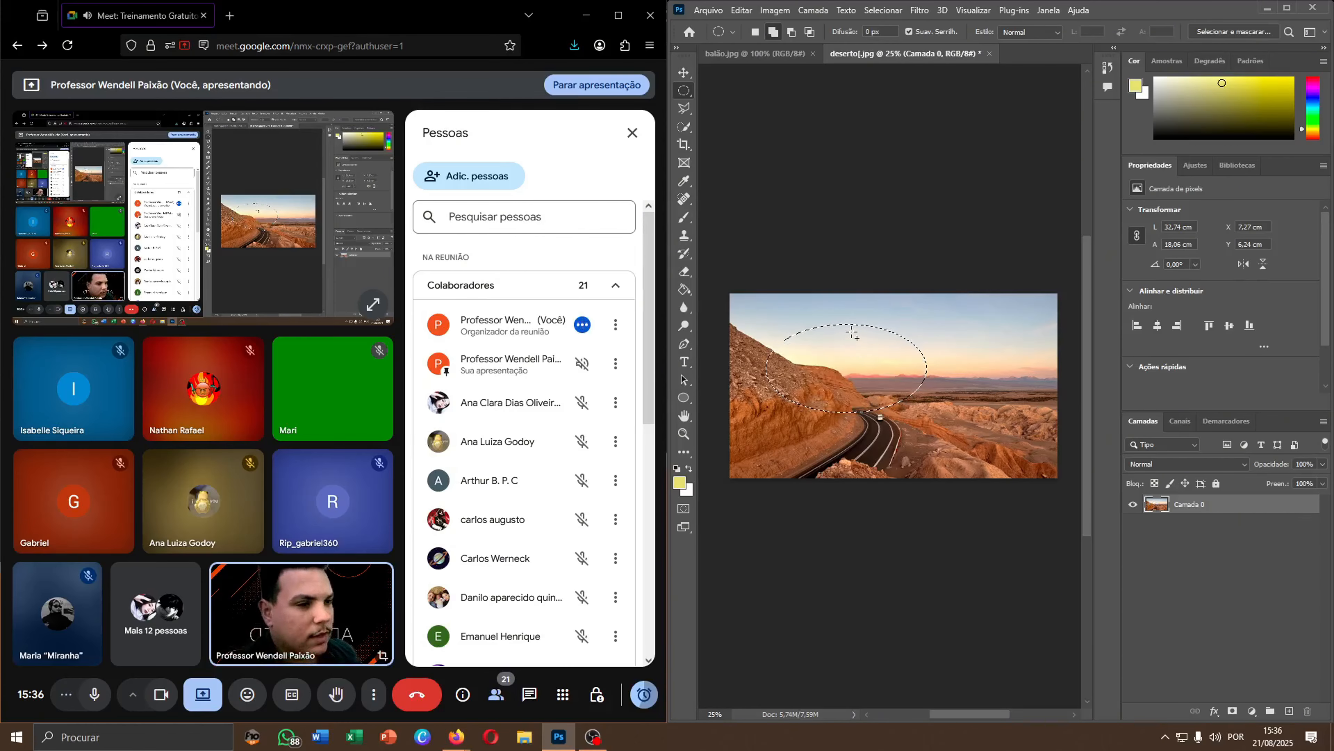
# Activate the Polygonal Lasso tool and clear the elliptical selection from the desert image.
pyautogui.click(686, 108)
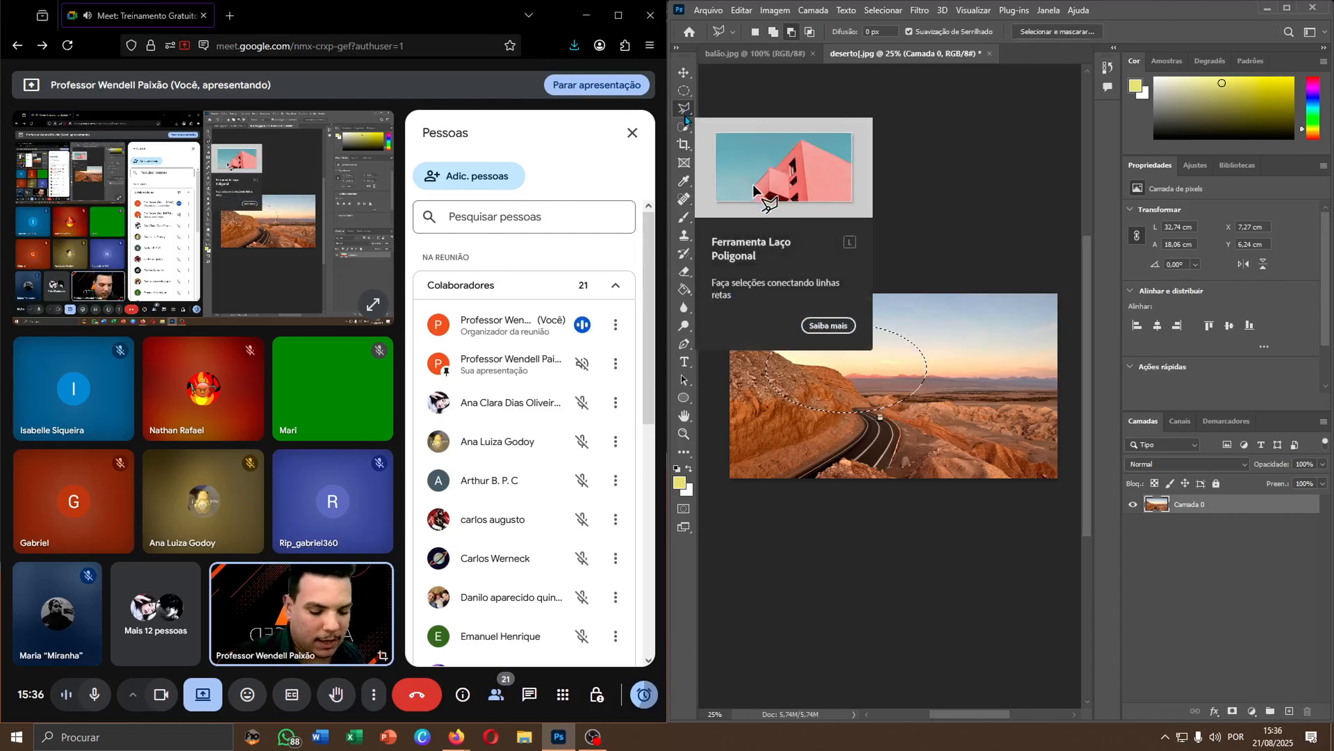
pyautogui.press('super+d')
pyautogui.press('super+d')
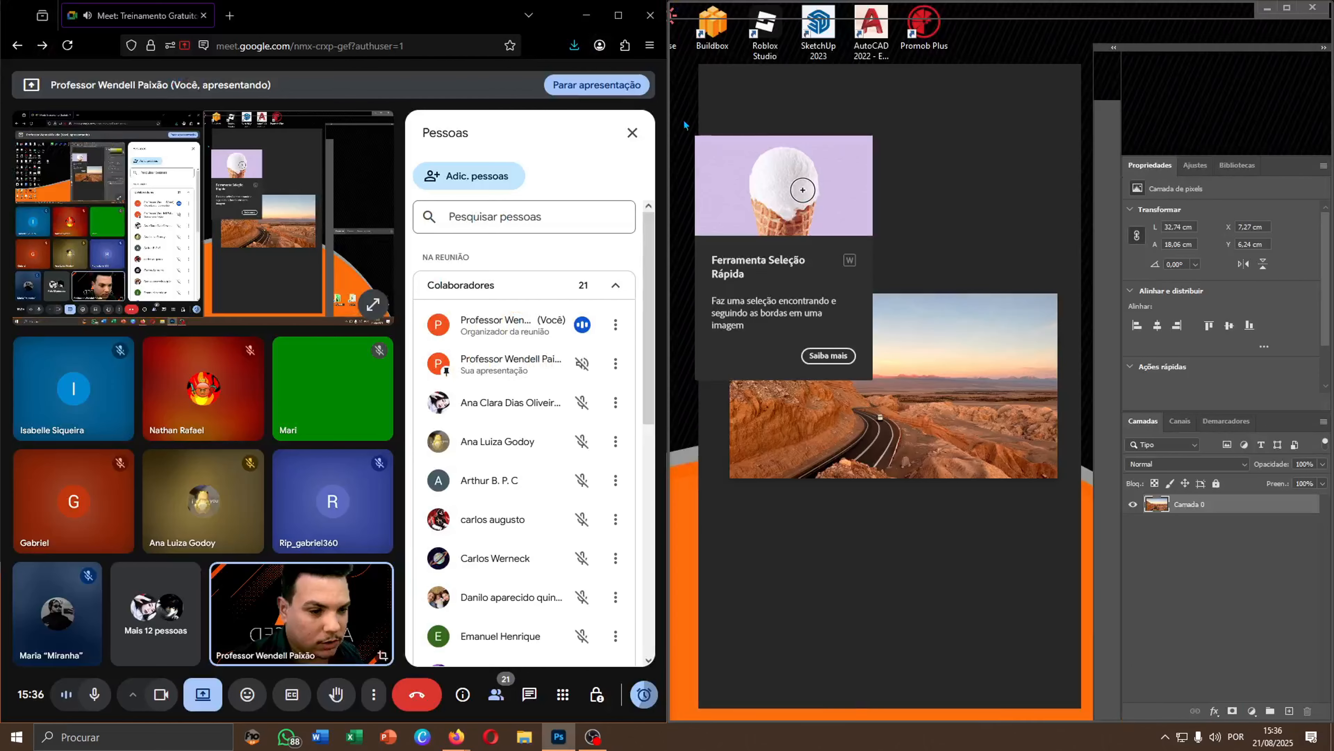
pyautogui.hotkey('ctrl', 'd')
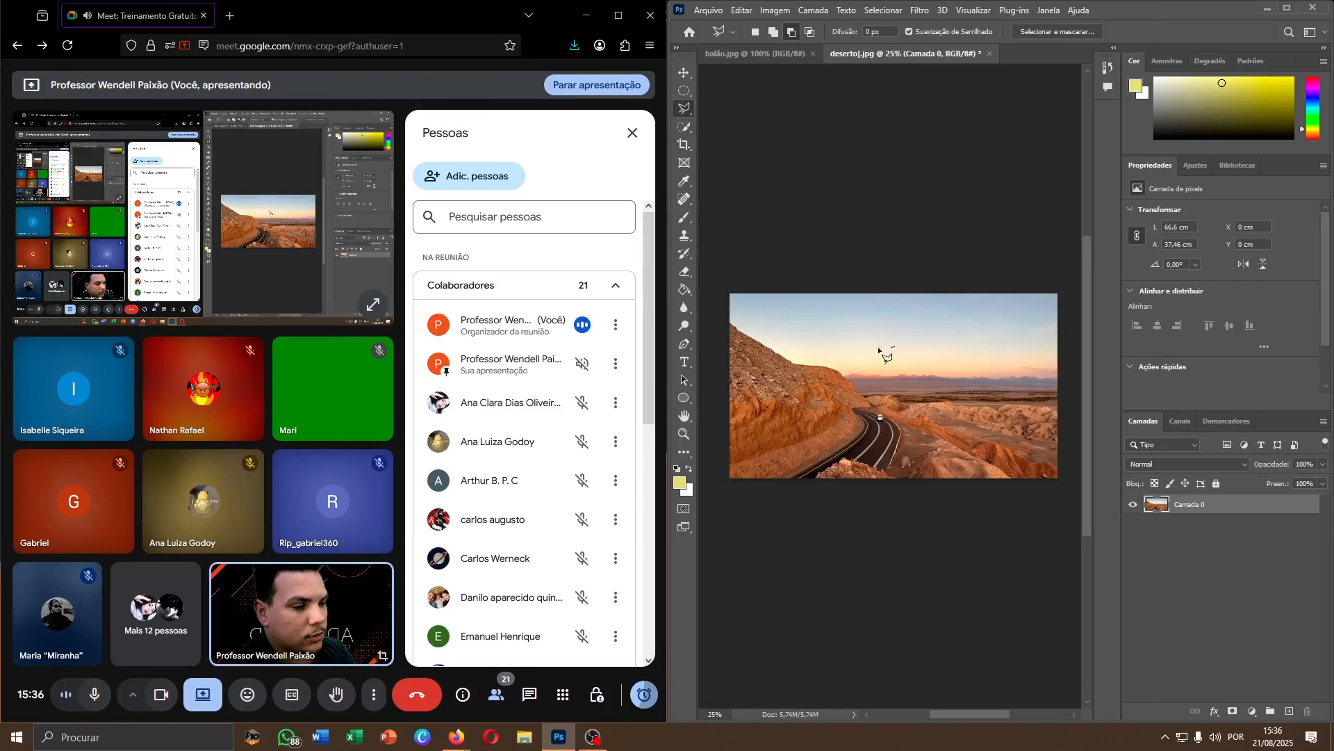
# Outline a thin polygonal selection about 19 × 1.5 cm in the desert sky, then deselect it.
pyautogui.click(896, 347)
pyautogui.click(824, 347)
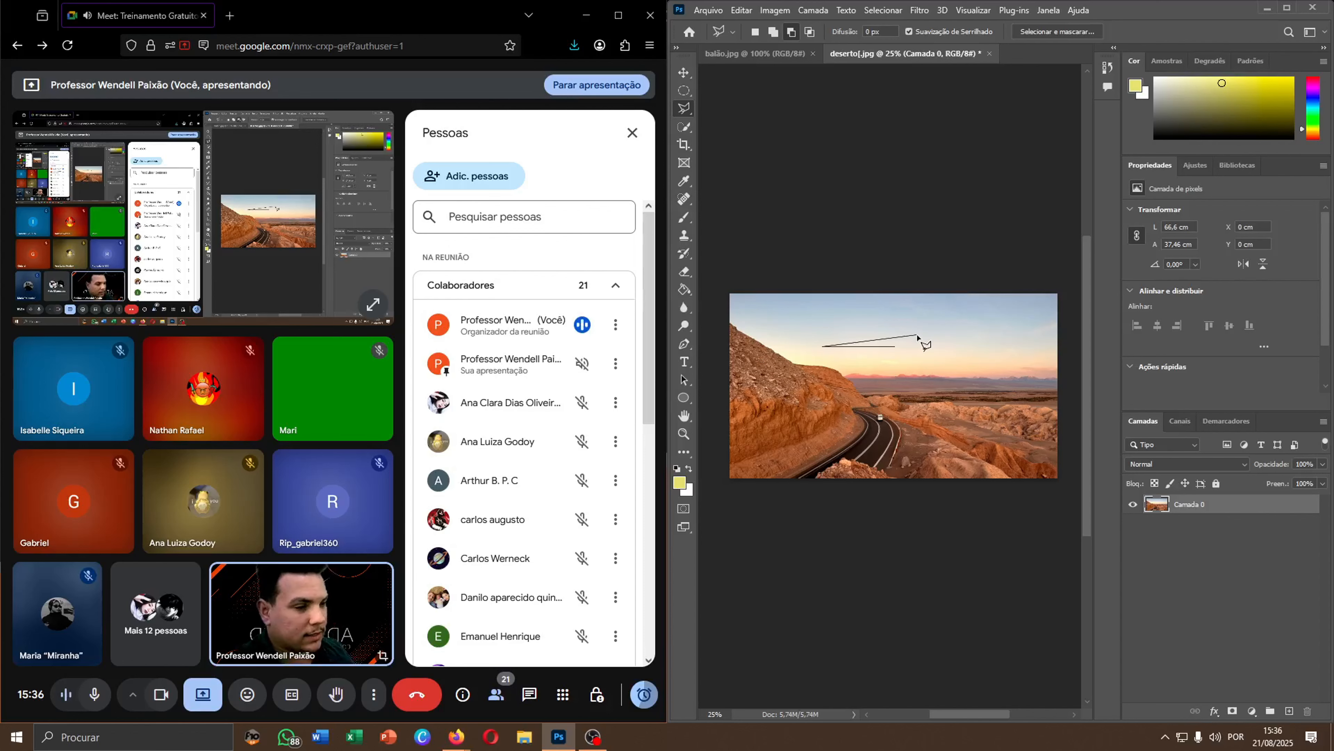
pyautogui.click(914, 341)
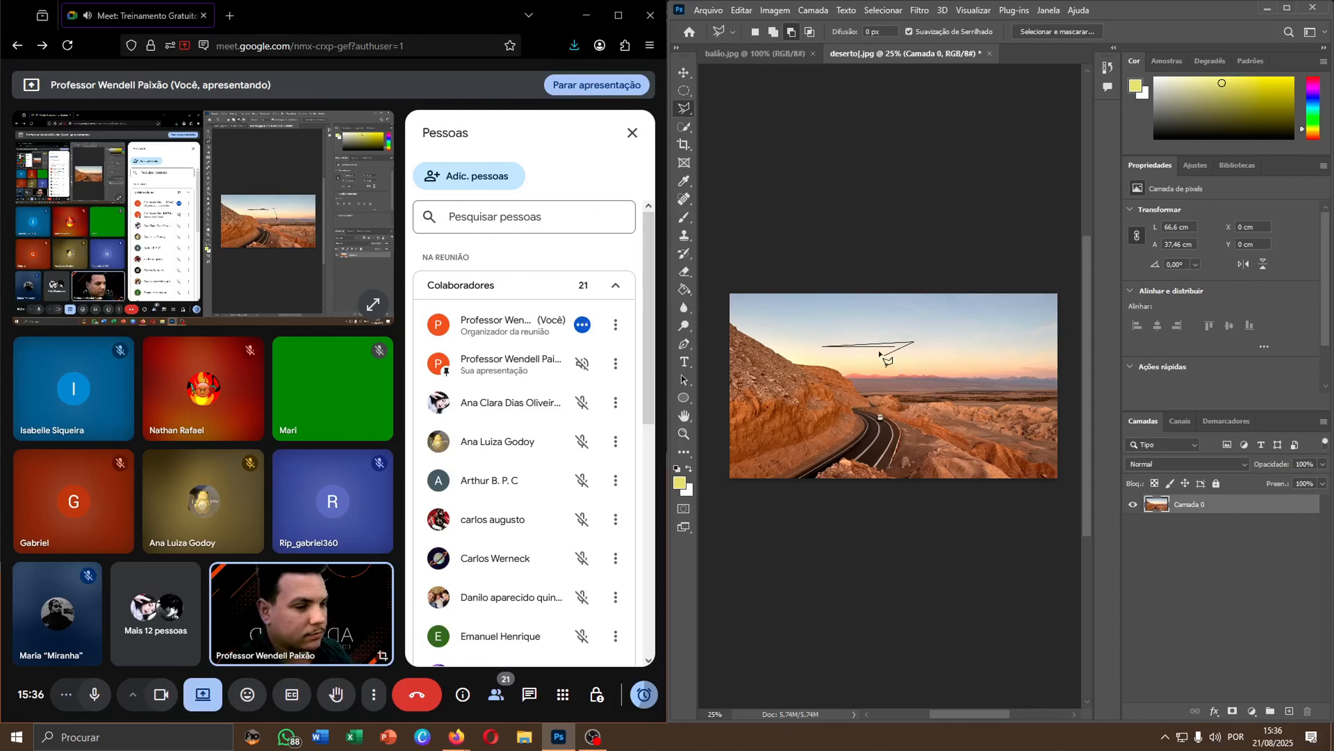
pyautogui.doubleClick(897, 350)
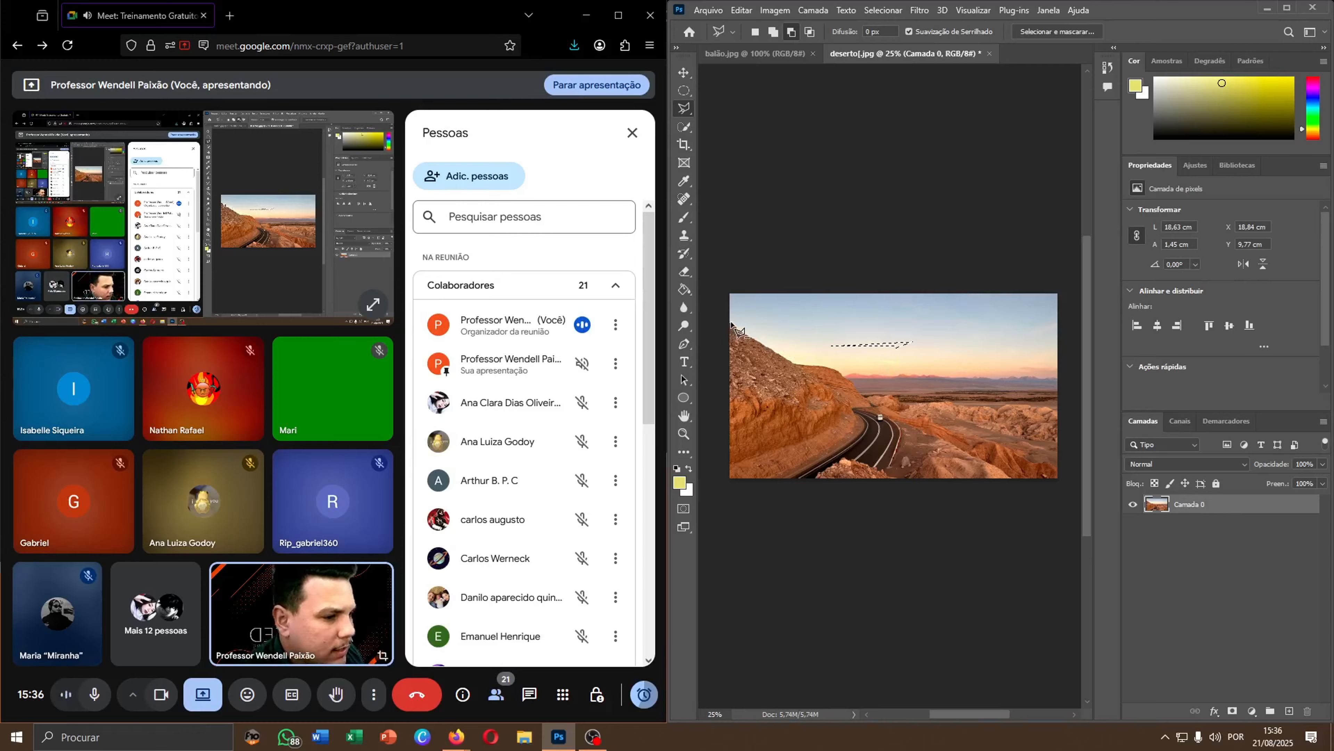
pyautogui.hotkey('ctrl', 'd')
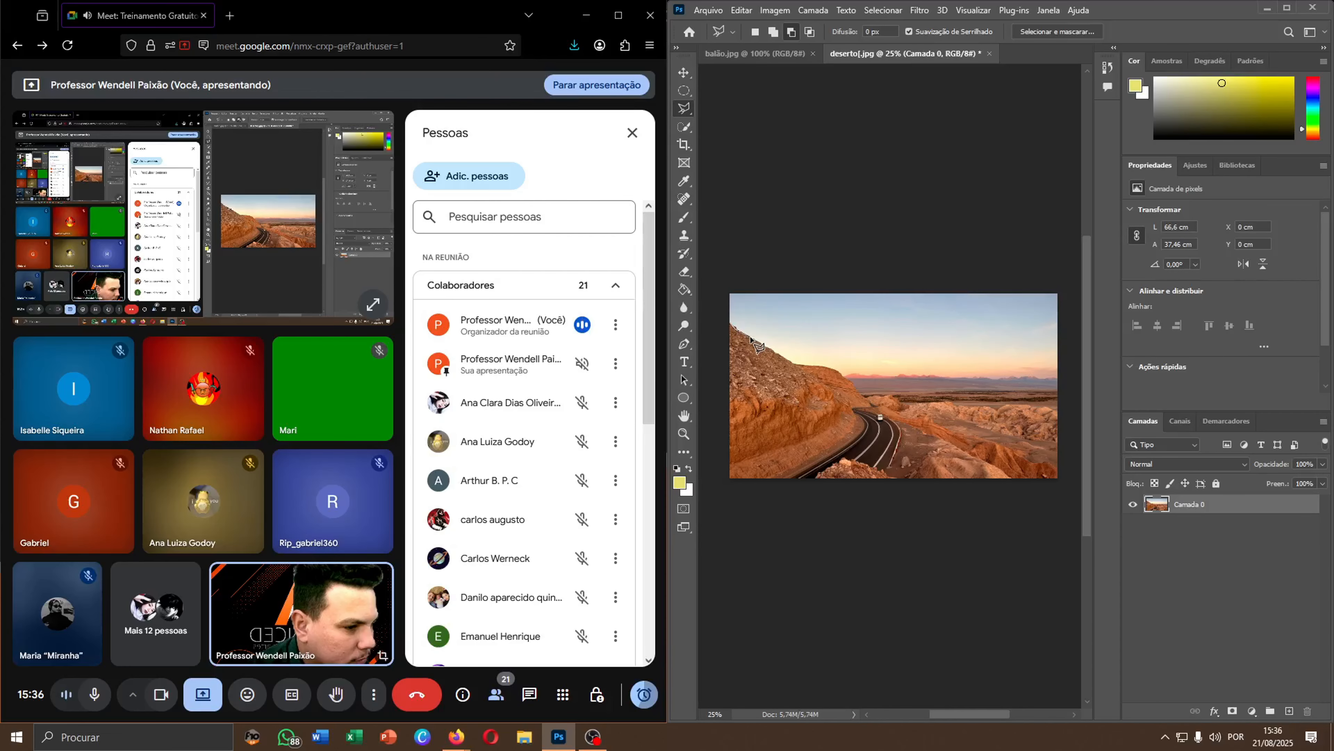
# Select the sky corner above the rocks, about 18 × 12 cm, with the Polygonal Lasso, delete it, and deselect.
pyautogui.click(780, 354)
pyautogui.click(818, 293)
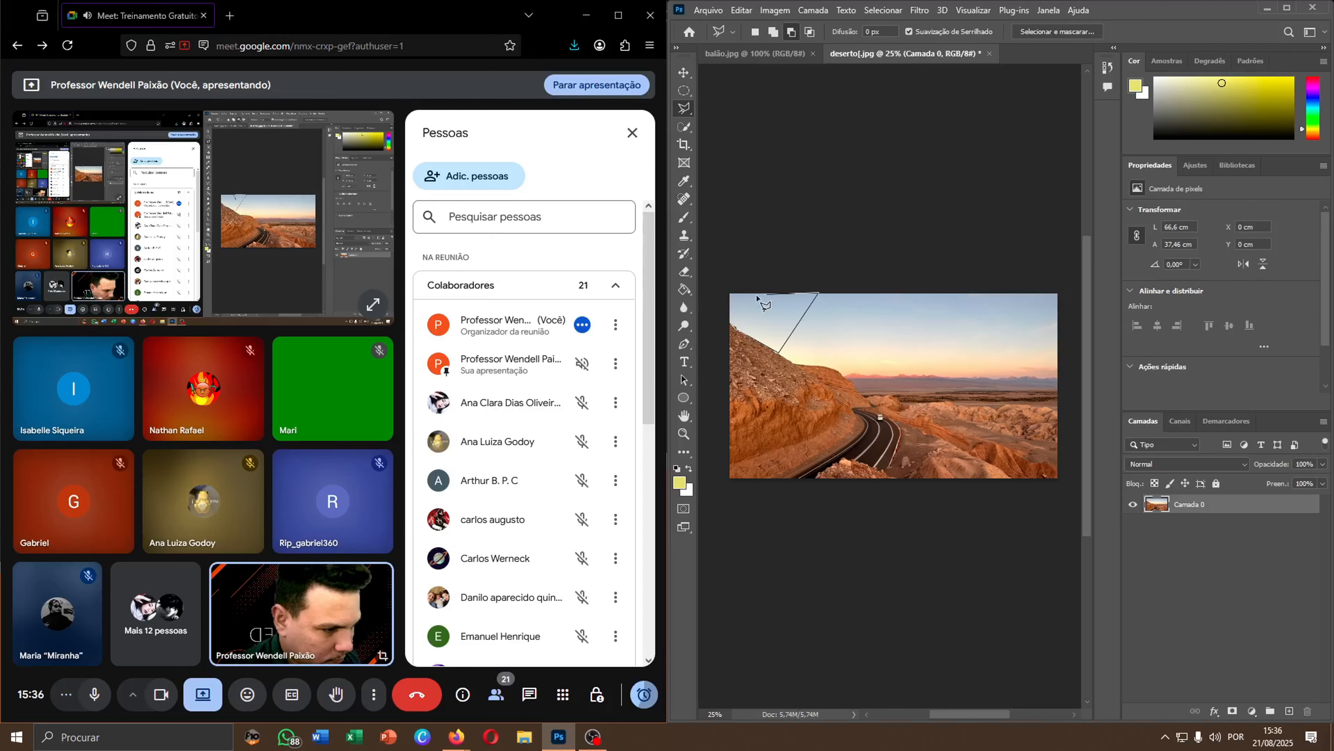
pyautogui.click(731, 325)
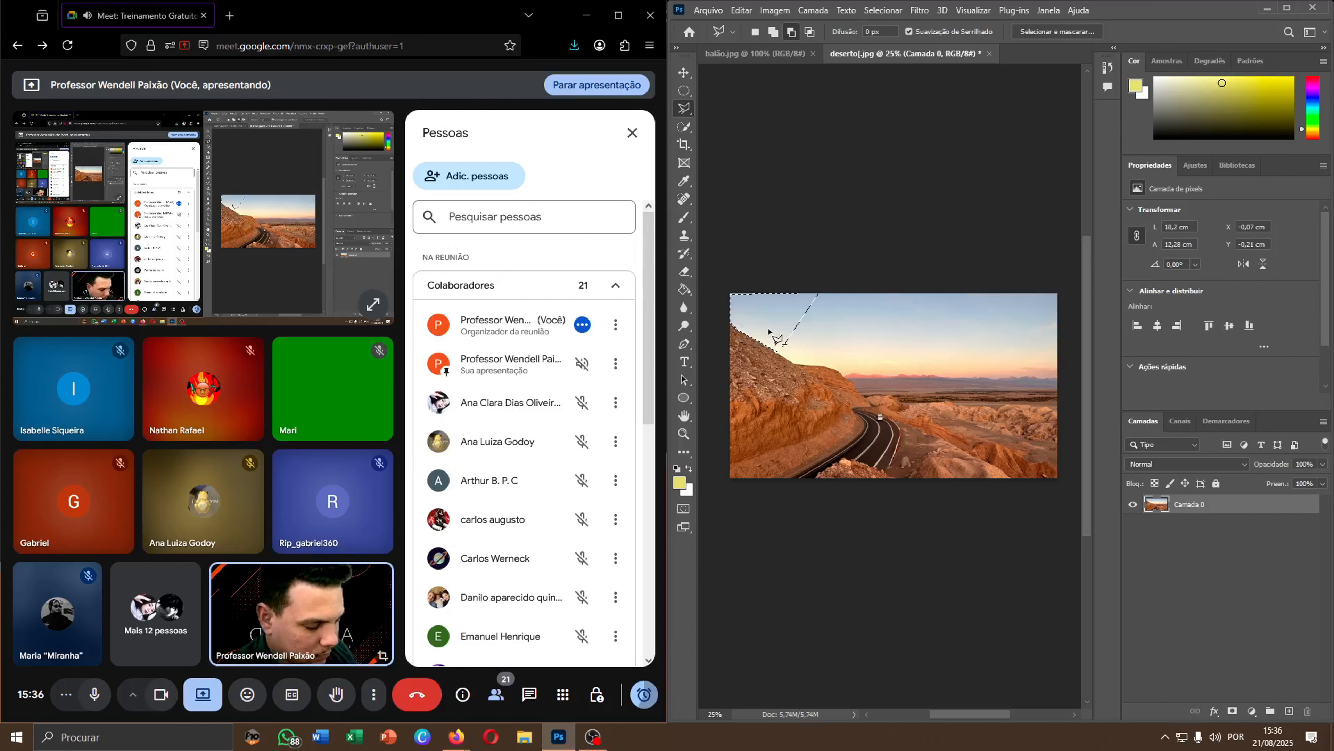
pyautogui.press('Delete')
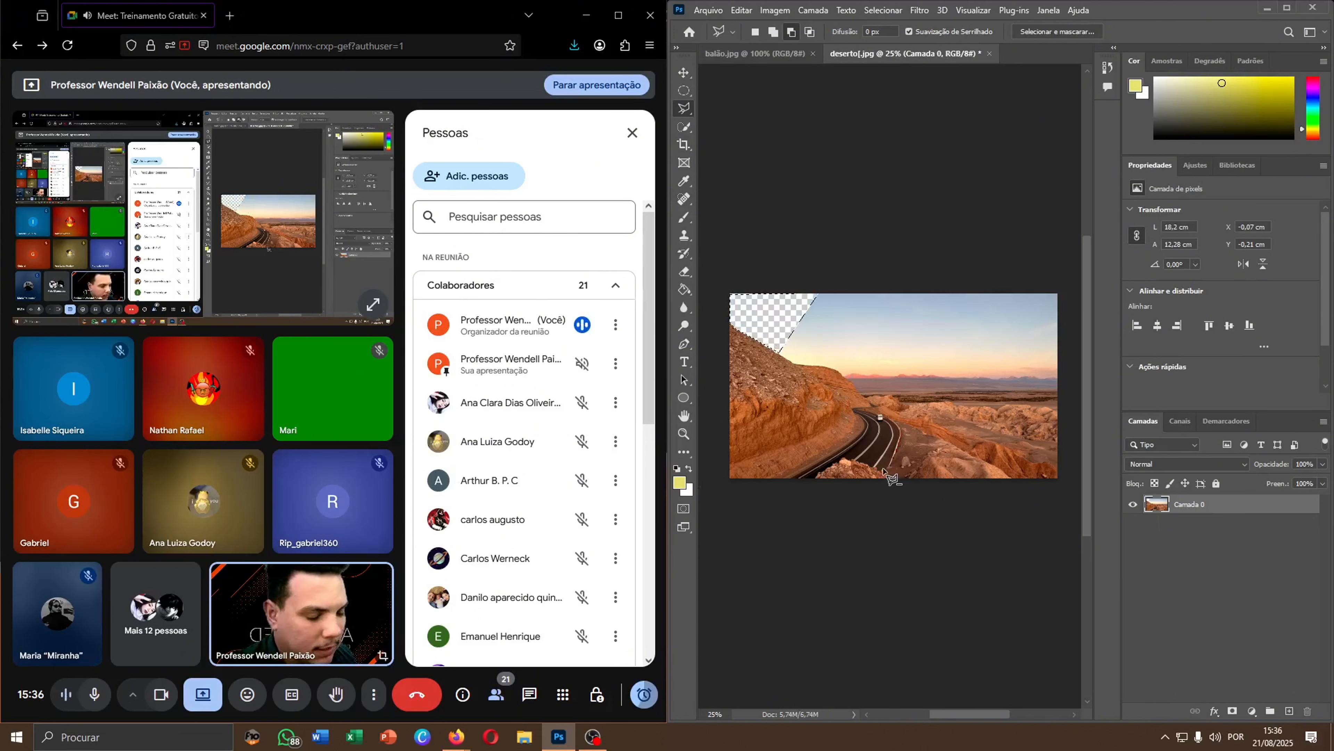
pyautogui.hotkey('ctrl', 'd')
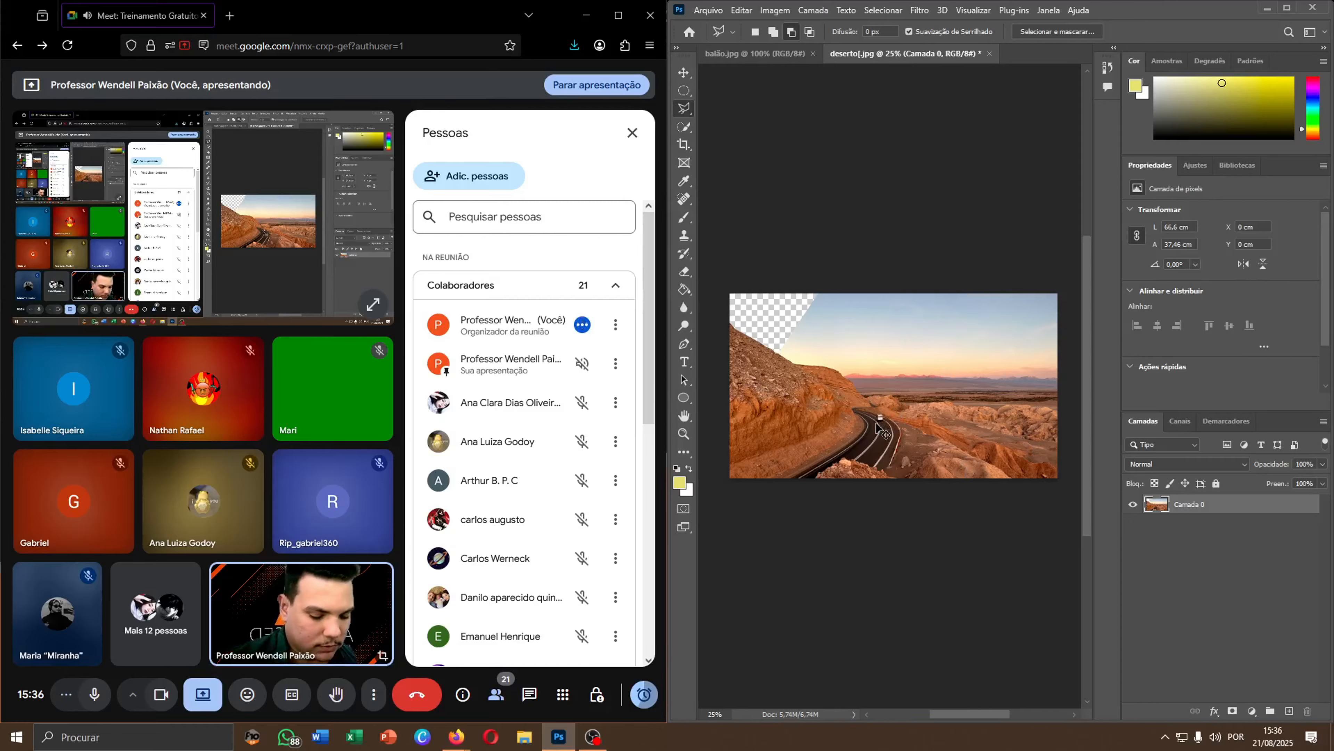
# Undo the deletion of the sky corner and clear the remaining polygonal selection.
pyautogui.hotkey('ctrl', 'z')
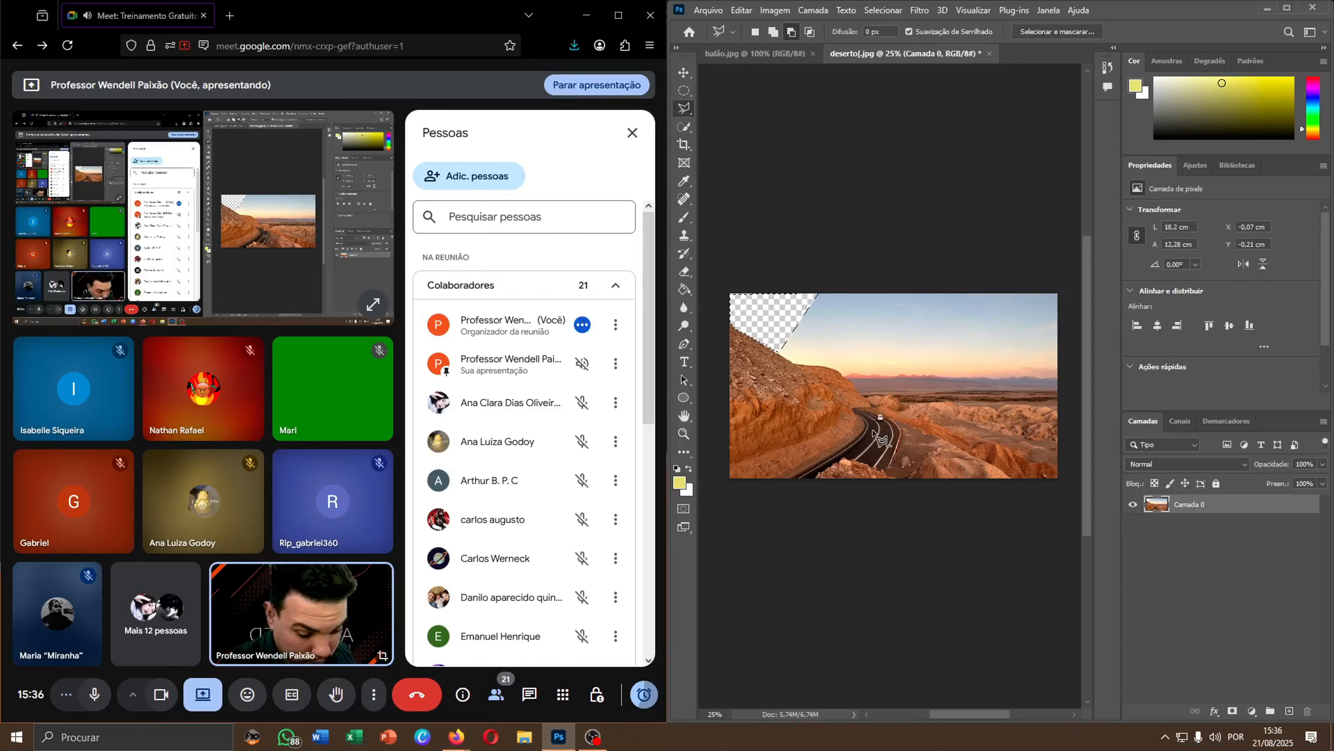
pyautogui.hotkey('ctrl', 'z')
pyautogui.hotkey('ctrl', 'd')
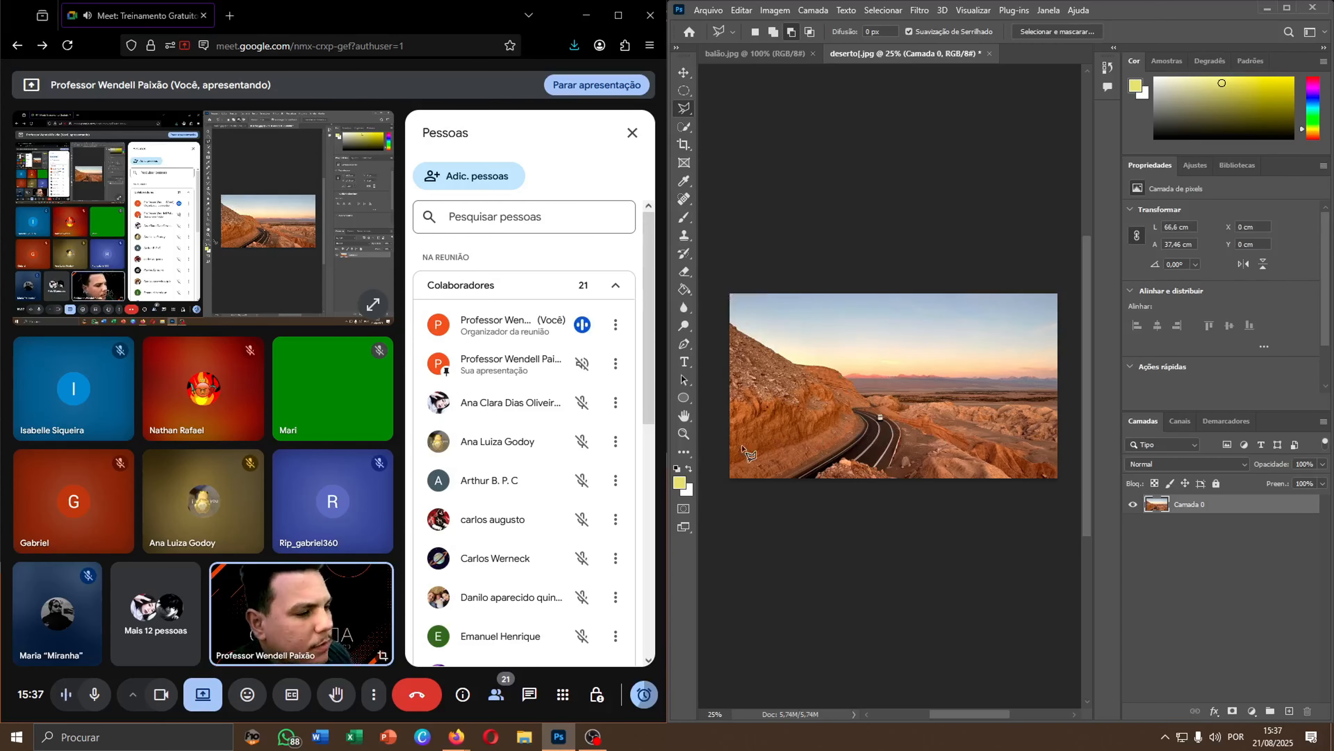
# View the balloon image in balão.jpg, then return to the deserto[.jpg document.
pyautogui.click(788, 54)
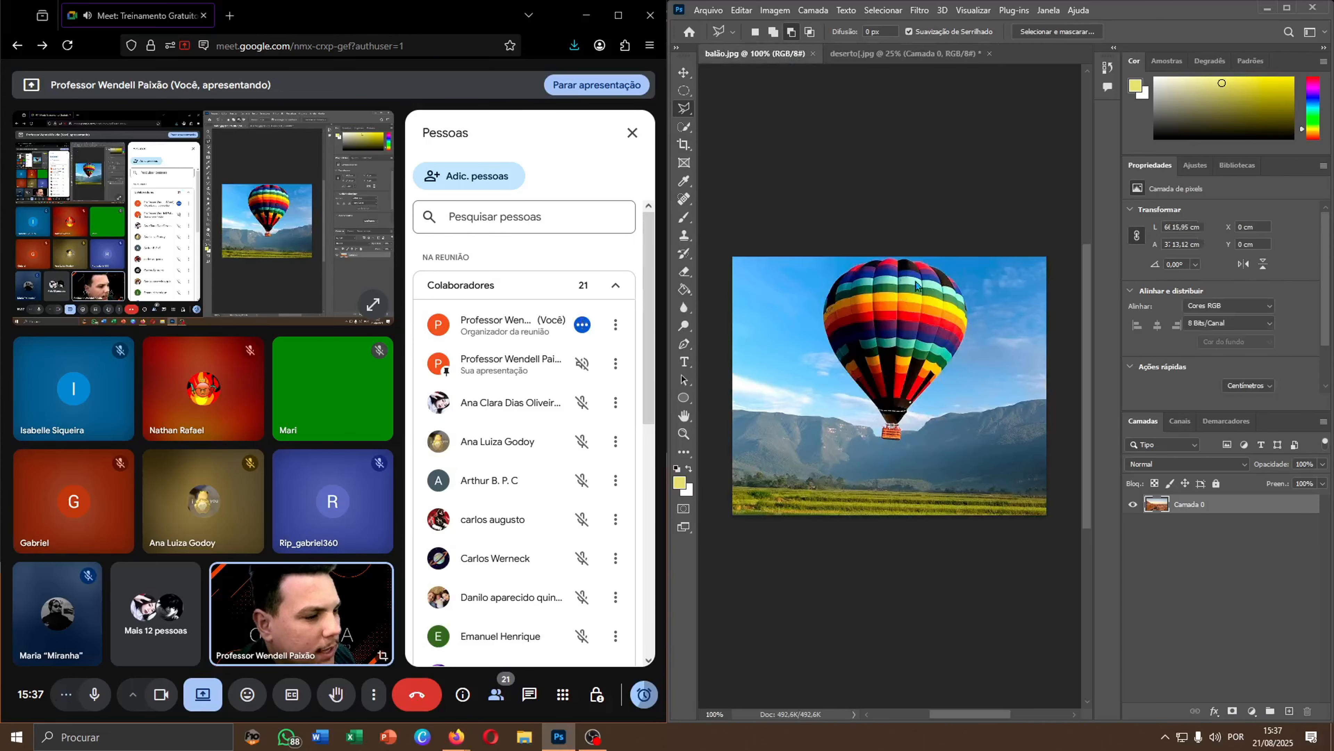
pyautogui.click(904, 54)
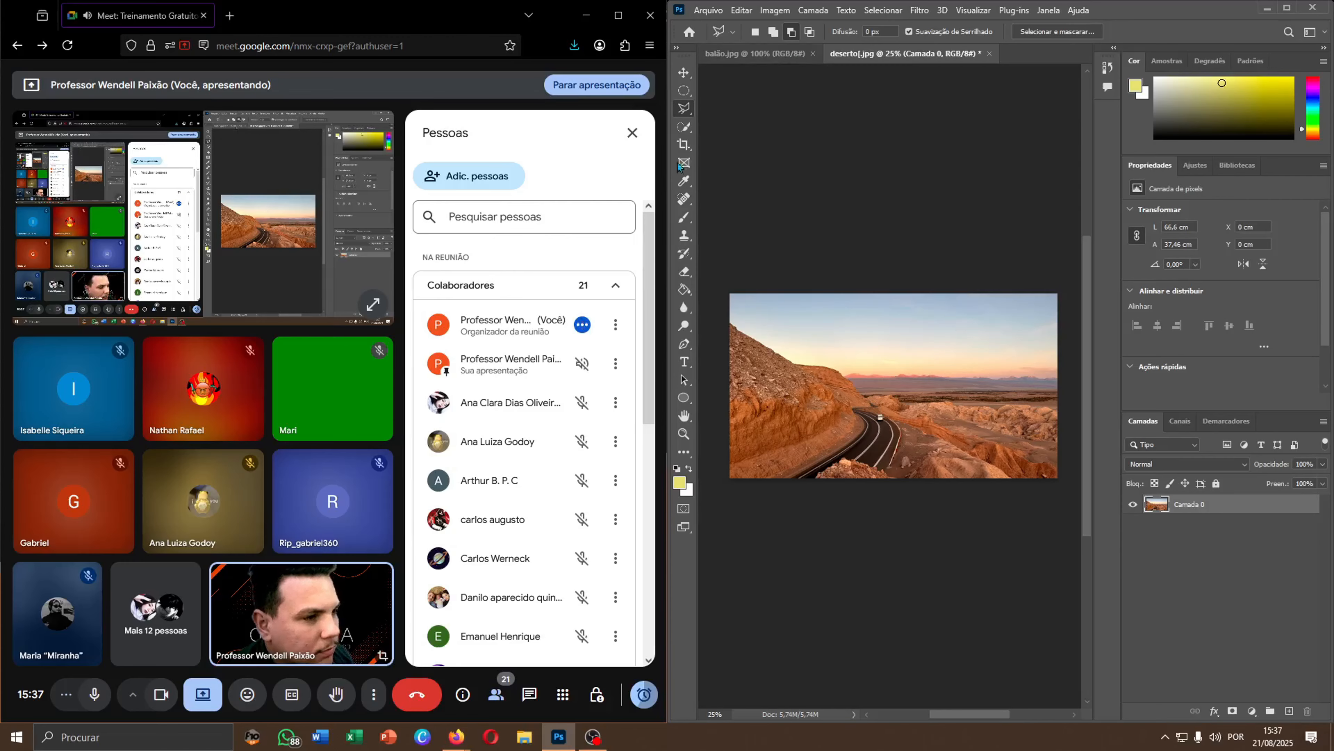
# Select the whole desert sky down to the horizon with the Quick Selection tool and delete it.
pyautogui.click(688, 127)
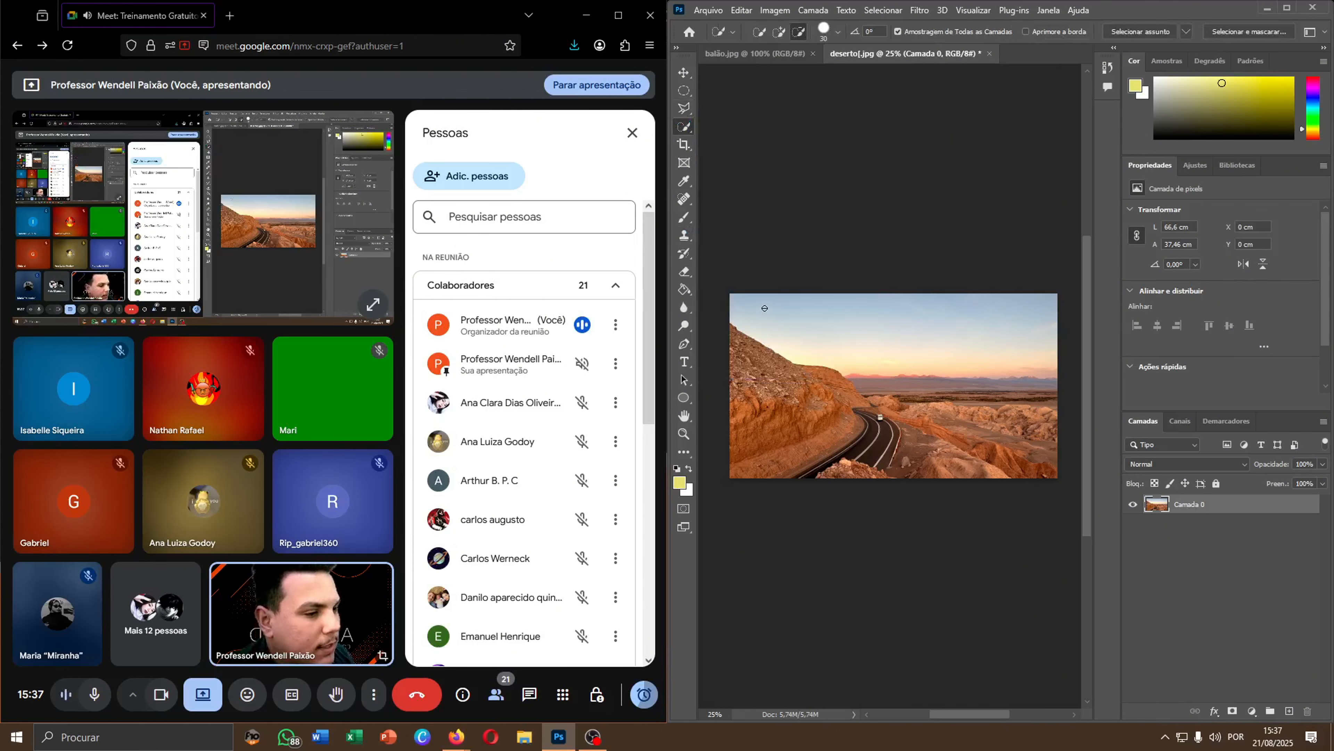
pyautogui.moveTo(765, 308)
pyautogui.mouseDown()
pyautogui.moveTo(790, 355)
pyautogui.moveTo(883, 350)
pyautogui.mouseUp()
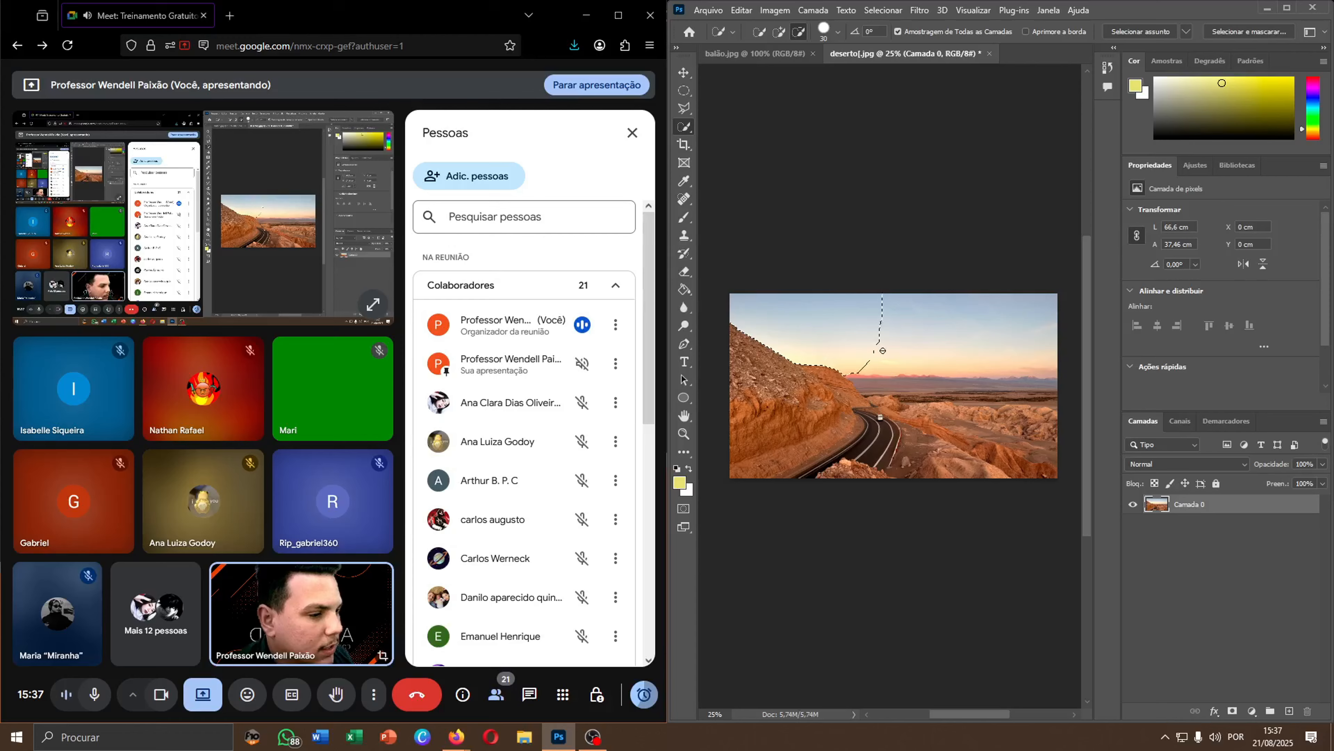
pyautogui.keyDown('alt'); pyautogui.click(927, 353); pyautogui.keyUp('alt')
pyautogui.press('Delete')
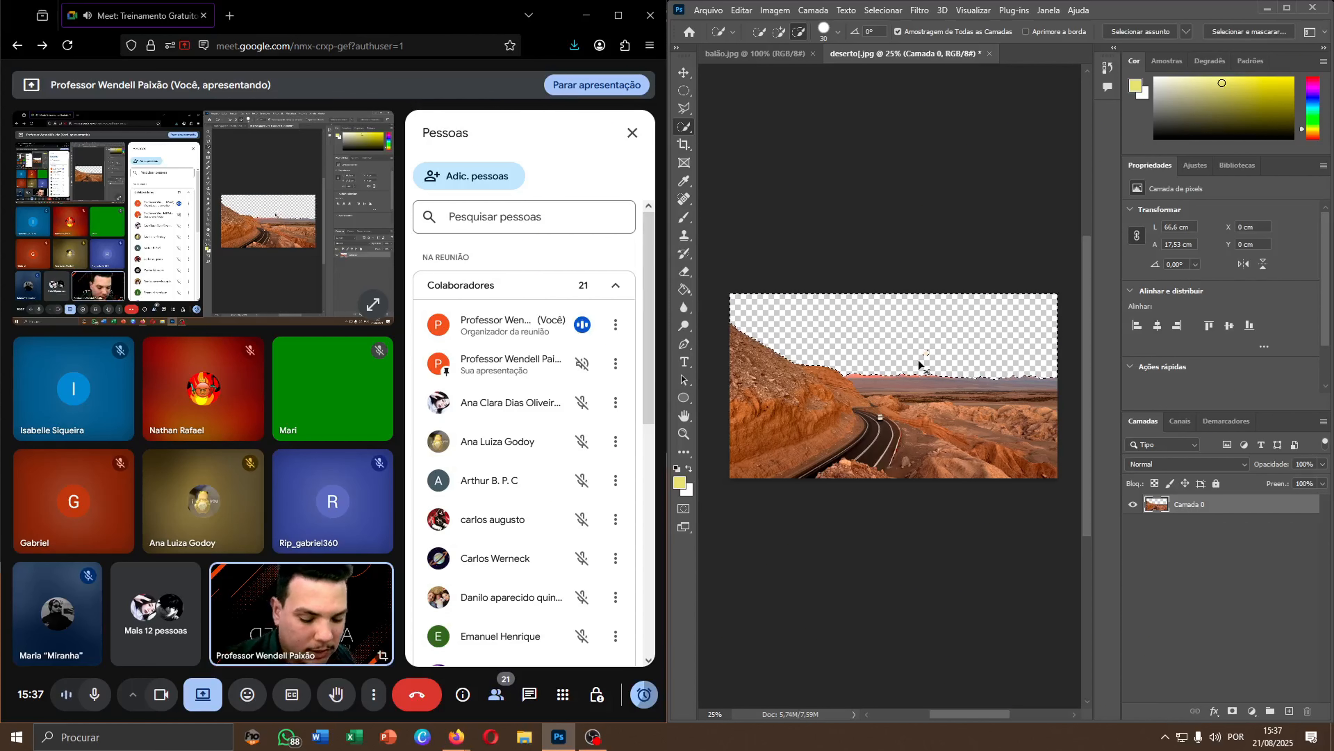
# Undo the deletion of the whole sky and clear the quick selection.
pyautogui.hotkey('ctrl', 'z')
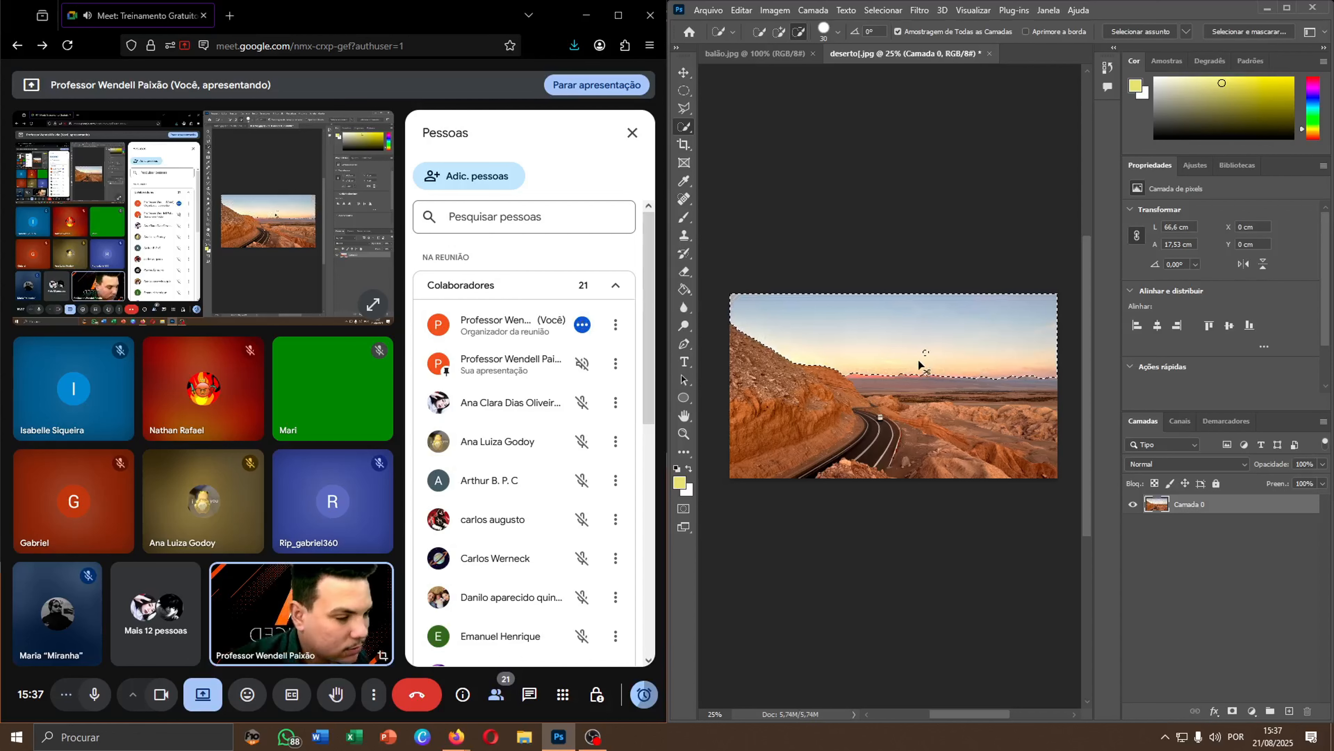
pyautogui.hotkey('ctrl', 'd')
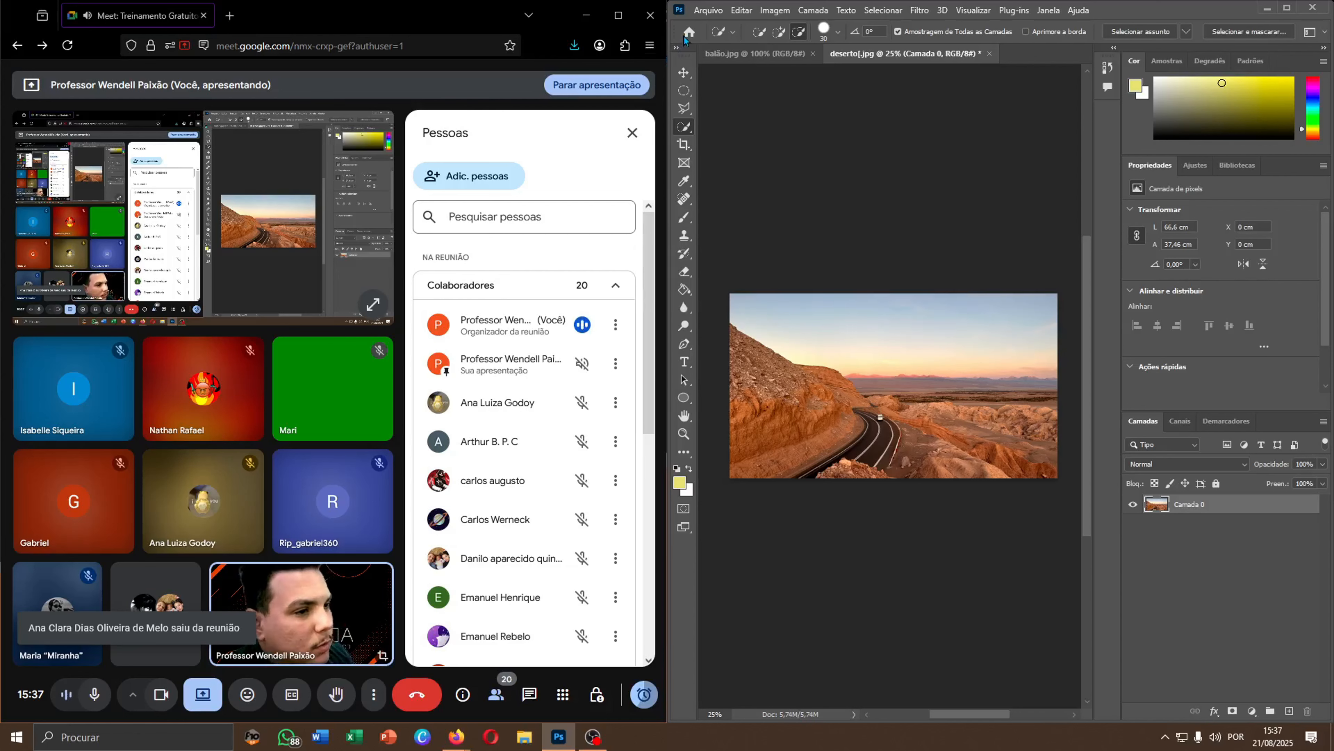
# Go to the balão.jpg document and set the Quick Selection brush size to 29 px.
pyautogui.click(740, 54)
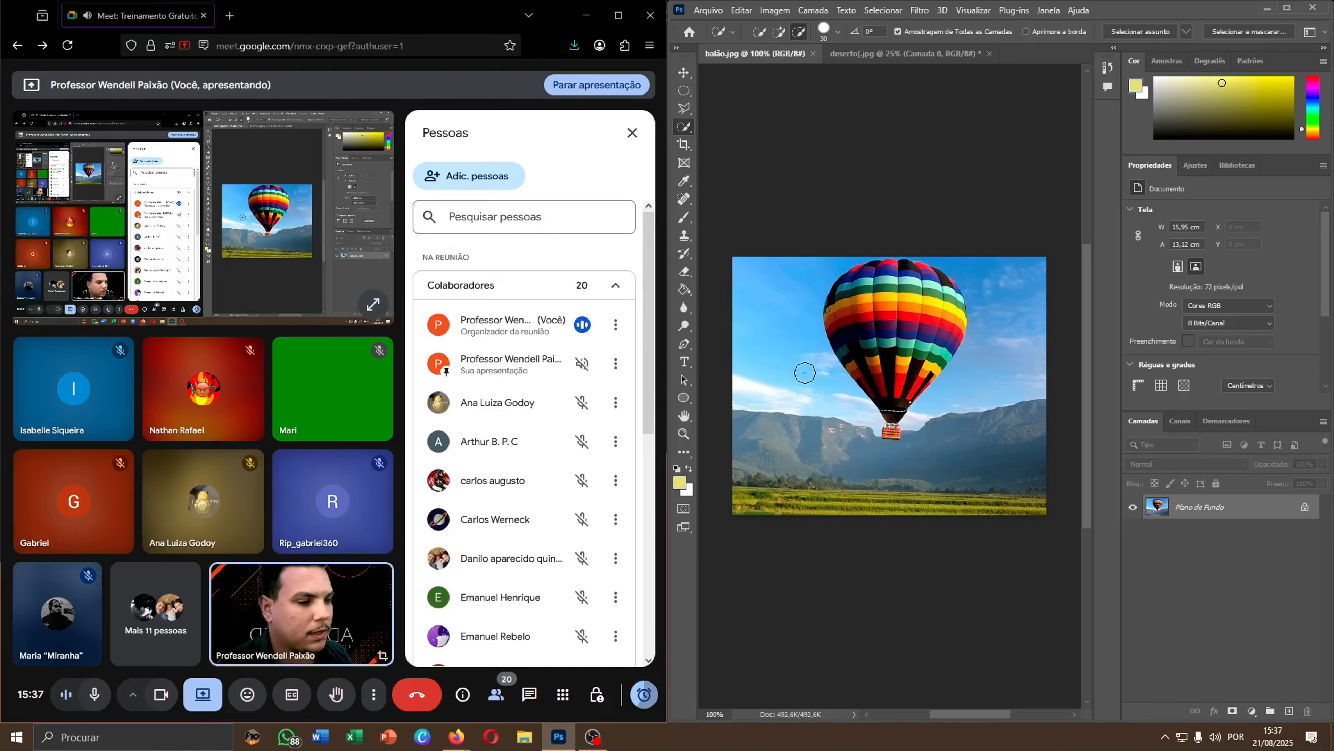
pyautogui.click(834, 32)
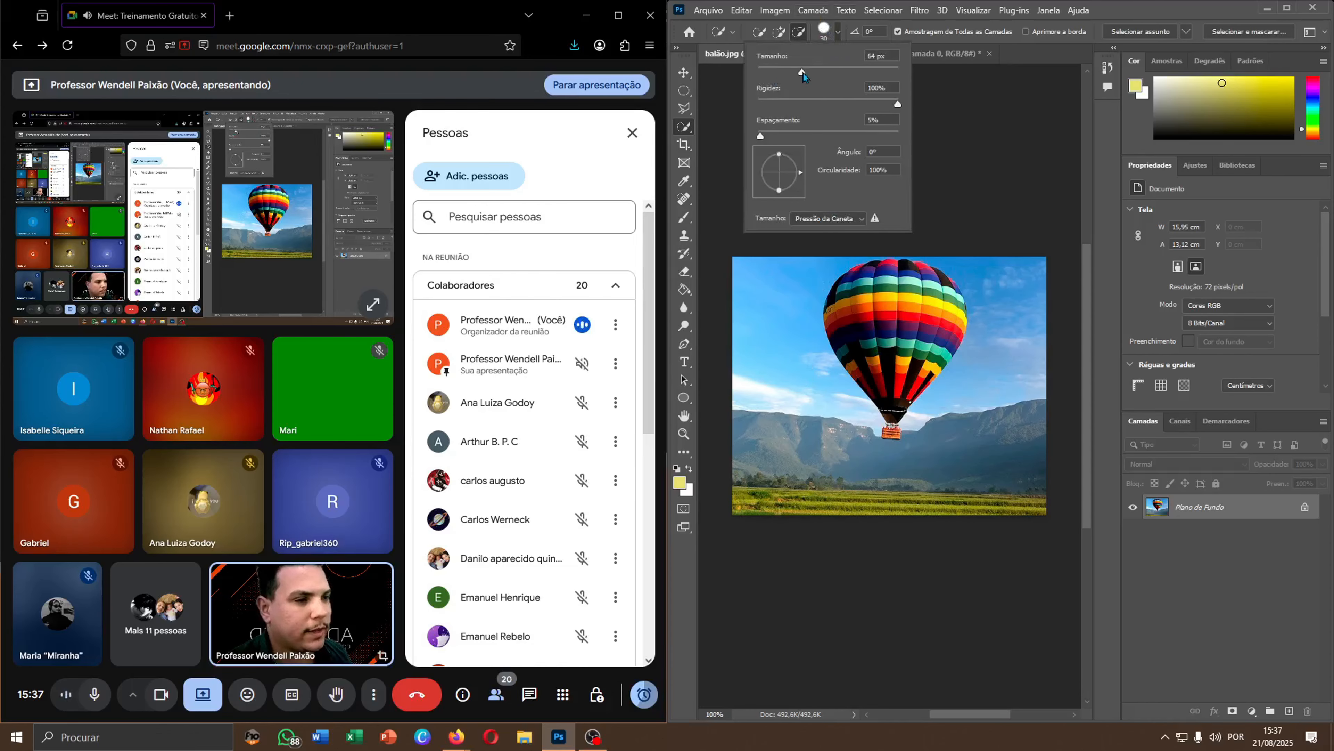
pyautogui.moveTo(801, 74); pyautogui.dragTo(779, 74)
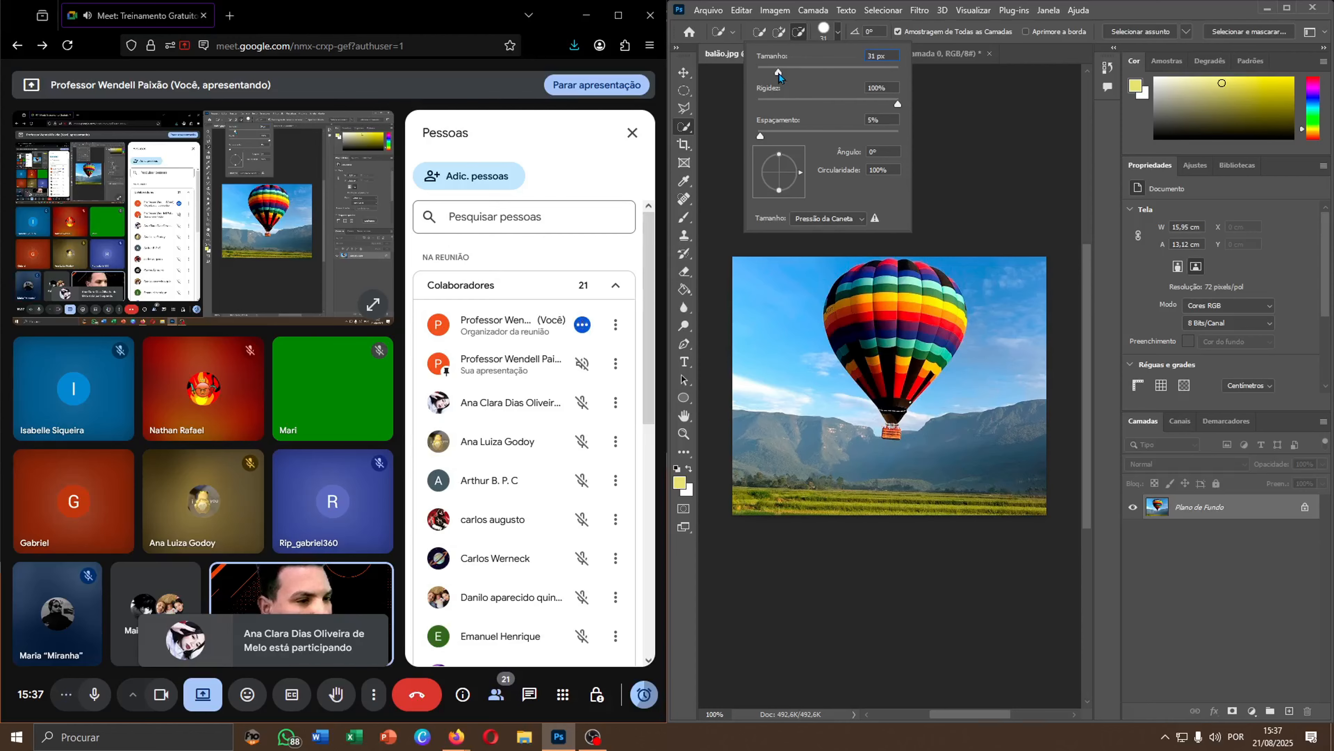
pyautogui.moveTo(778, 74); pyautogui.dragTo(780, 80)
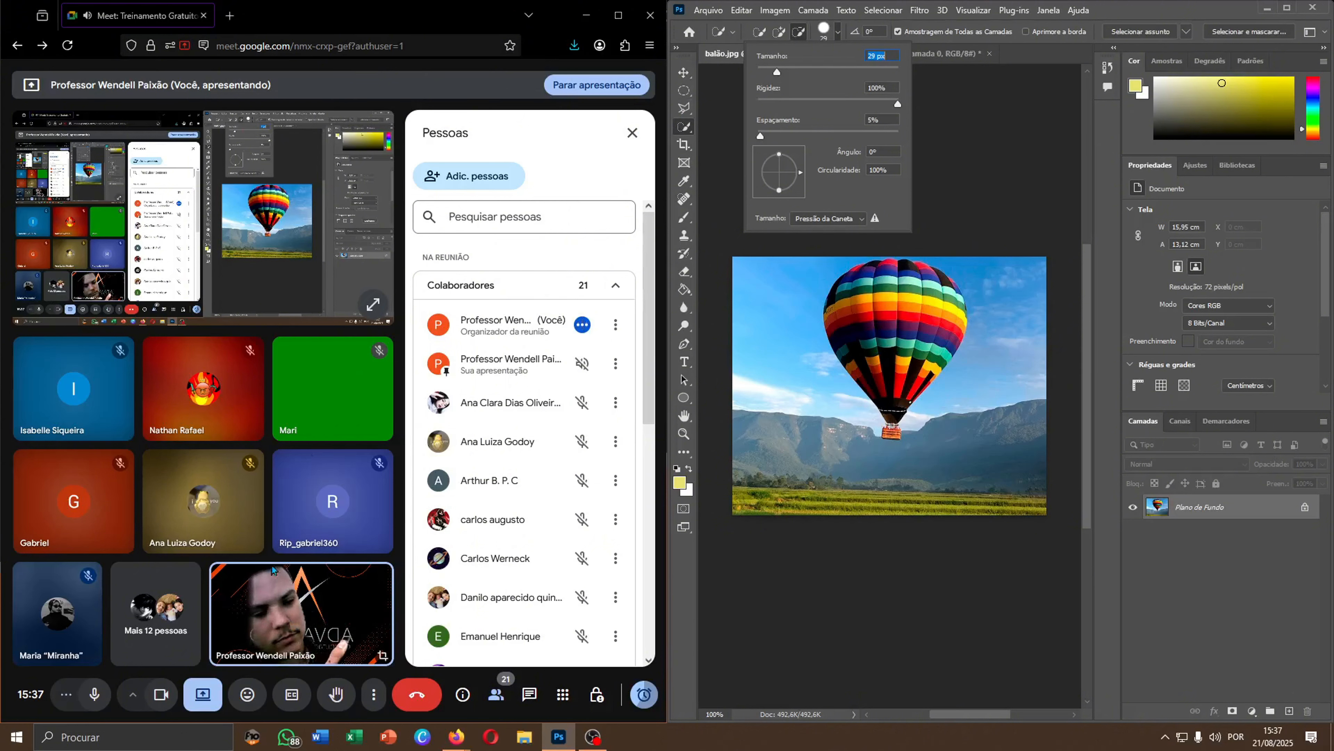
# Switch to Google Meet and remove the custom background effect from the webcam.
pyautogui.click(314, 618)
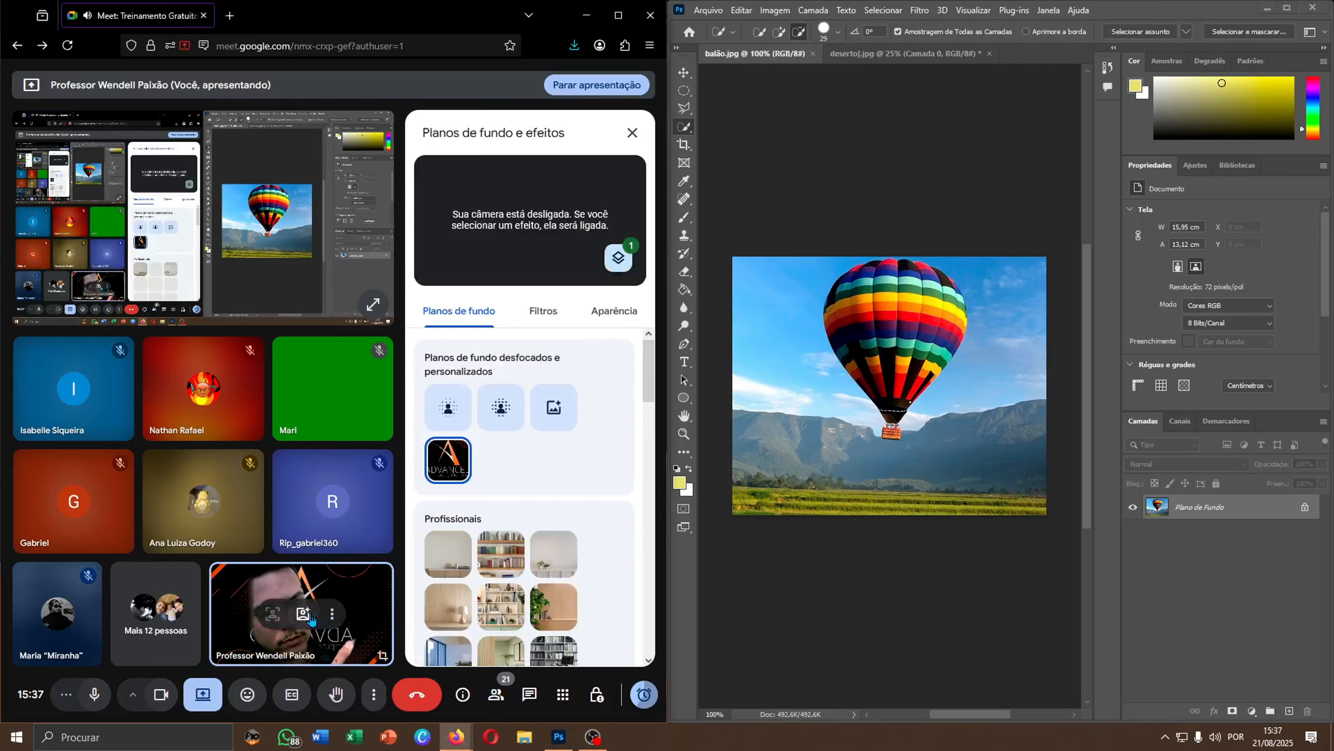
pyautogui.click(465, 475)
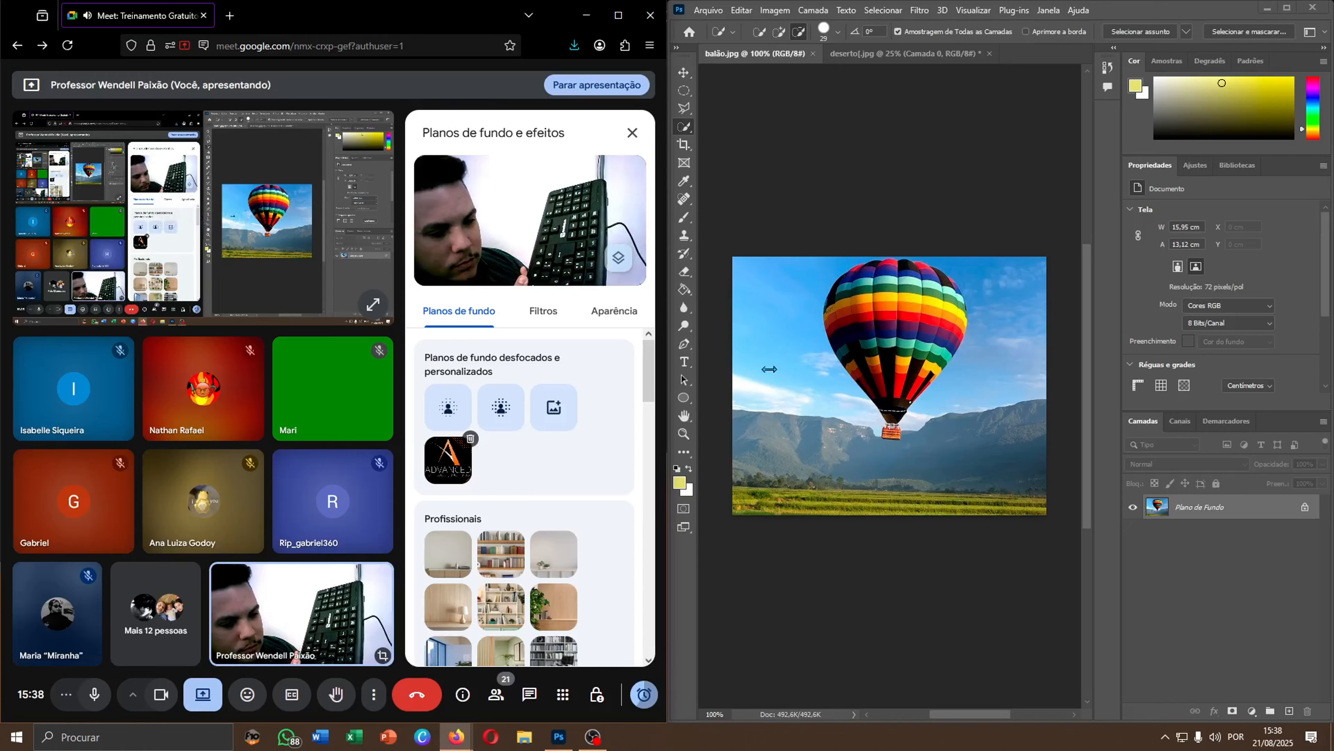
# Return to Photoshop and repeatedly enlarge and shrink the Quick Selection brush over the balloon image, finishing at 20 px.
pyautogui.click(805, 365)
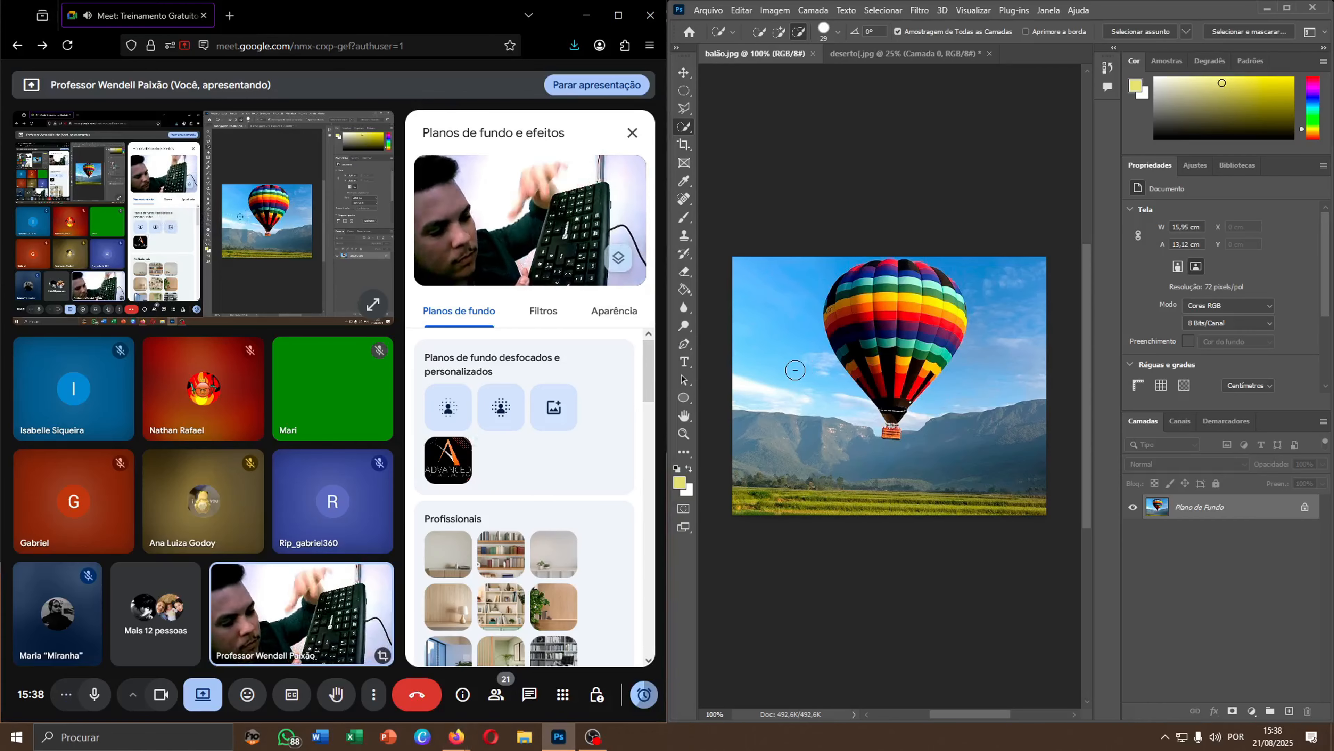
pyautogui.press(']')
pyautogui.press(']')
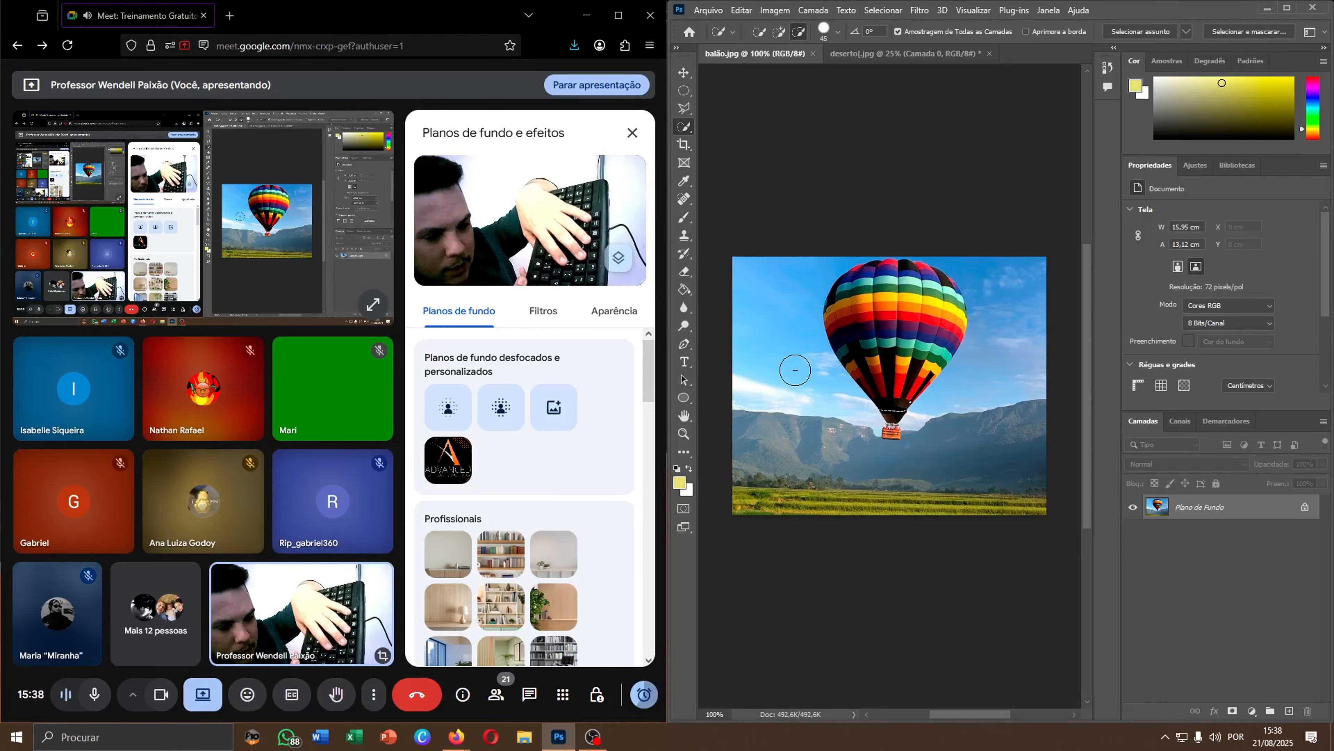
pyautogui.press('[')
pyautogui.press('[')
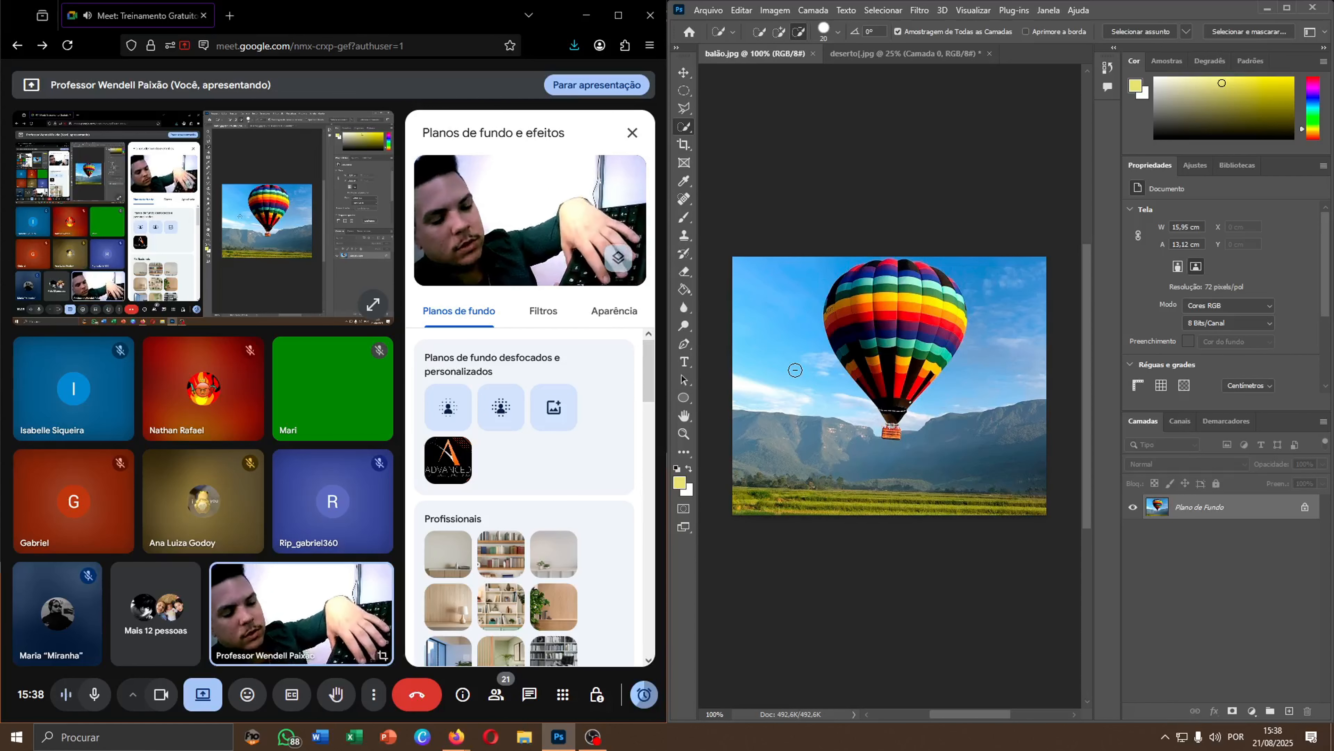
pyautogui.press(']')
pyautogui.press(']')
pyautogui.press(']')
pyautogui.press('[')
pyautogui.press('[')
pyautogui.press('[')
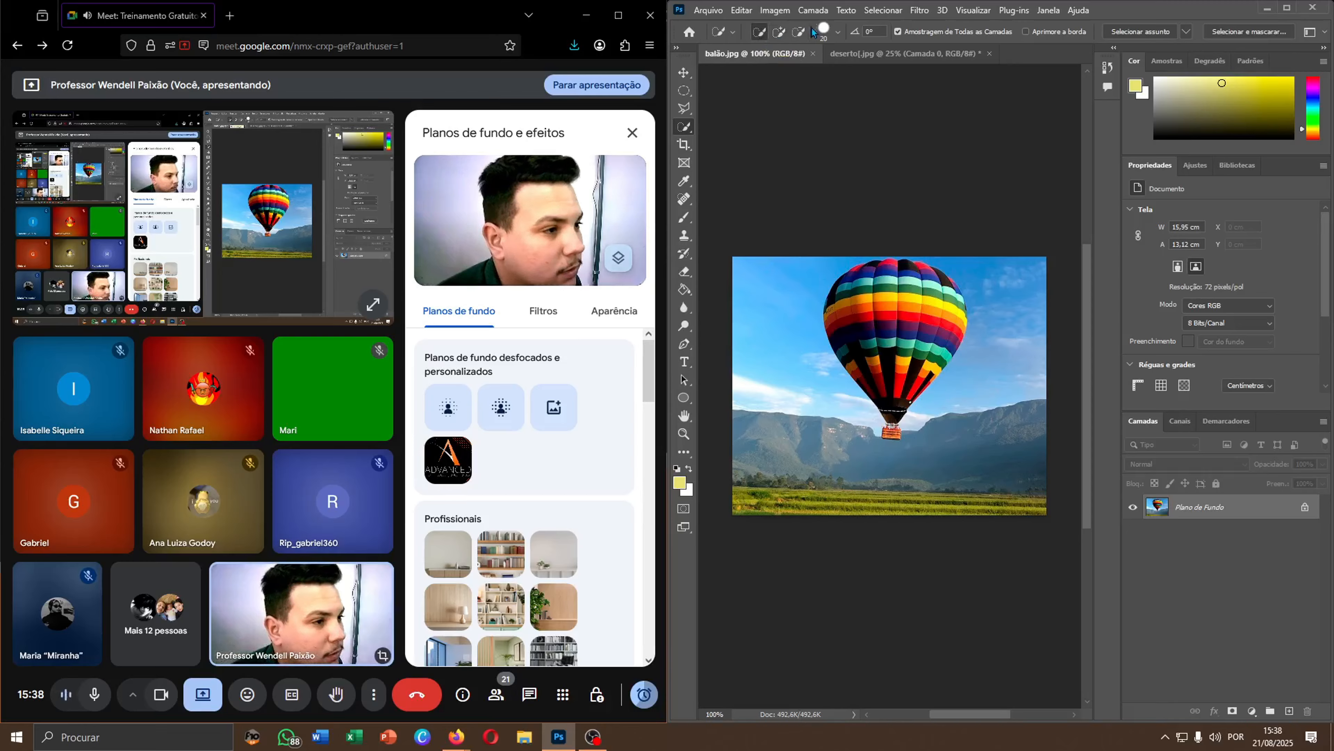
# Make a new Quick Selection of the sky, mountains and field surrounding the balloon.
pyautogui.click(800, 33)
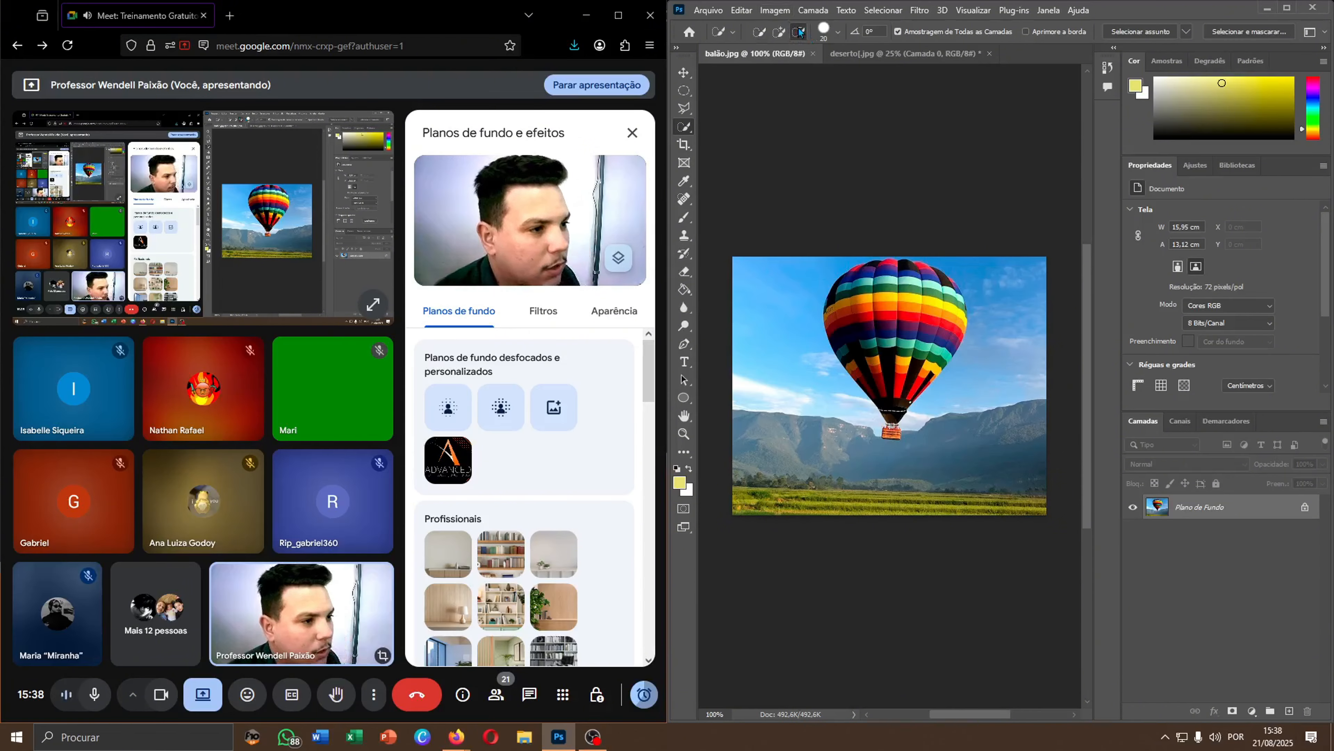
pyautogui.click(760, 32)
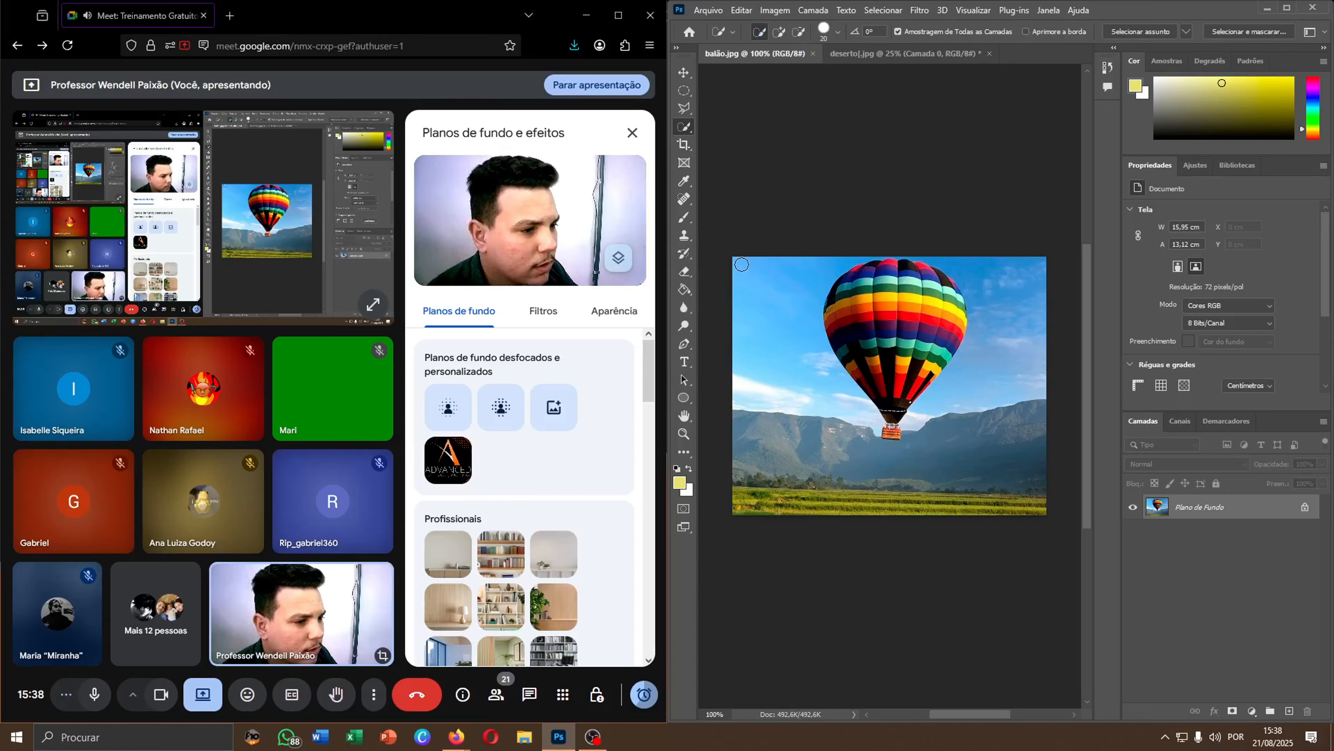
pyautogui.hotkey('ctrl', '+')
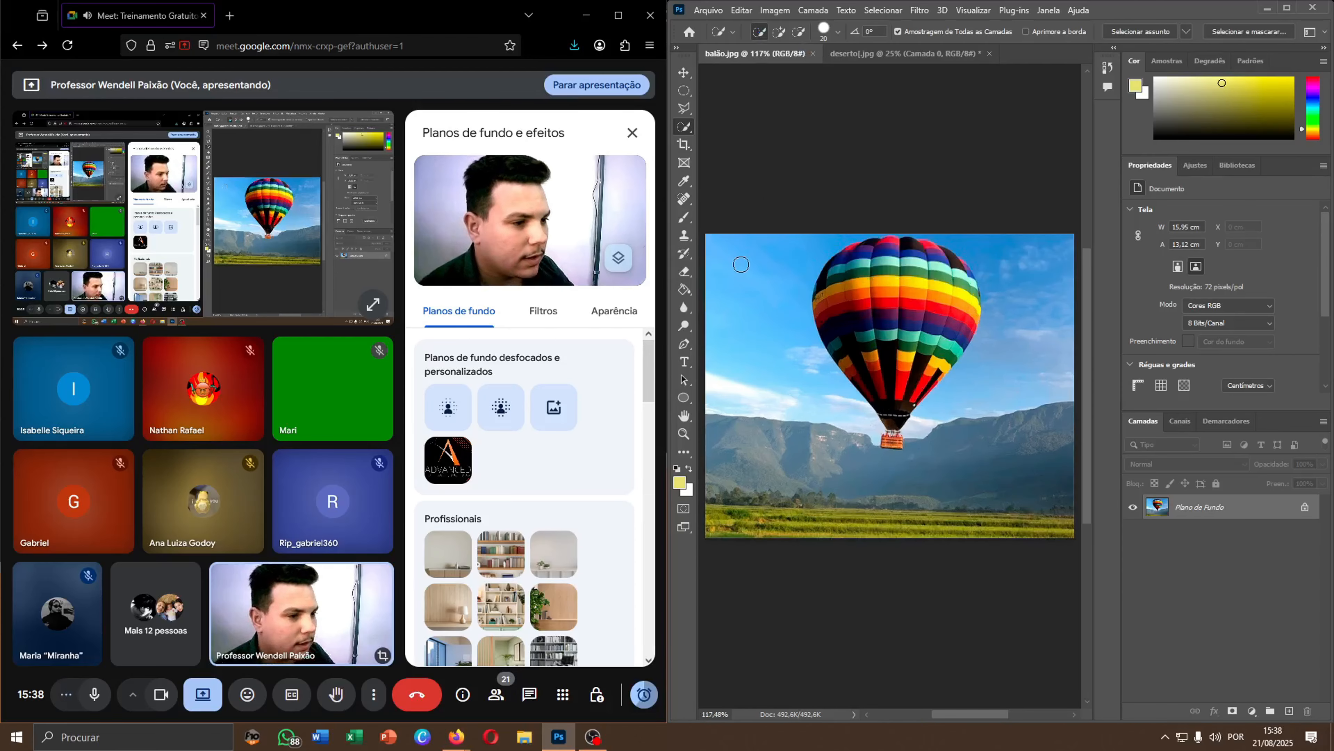
pyautogui.moveTo(712, 239)
pyautogui.mouseDown()
pyautogui.moveTo(784, 355)
pyautogui.moveTo(795, 442)
pyautogui.moveTo(786, 491)
pyautogui.moveTo(759, 470)
pyautogui.moveTo(725, 530)
pyautogui.moveTo(765, 530)
pyautogui.moveTo(822, 439)
pyautogui.moveTo(836, 438)
pyautogui.moveTo(854, 517)
pyautogui.moveTo(882, 524)
pyautogui.moveTo(984, 518)
pyautogui.moveTo(1023, 485)
pyautogui.mouseUp()
pyautogui.moveTo(1015, 353); pyautogui.dragTo(962, 342)
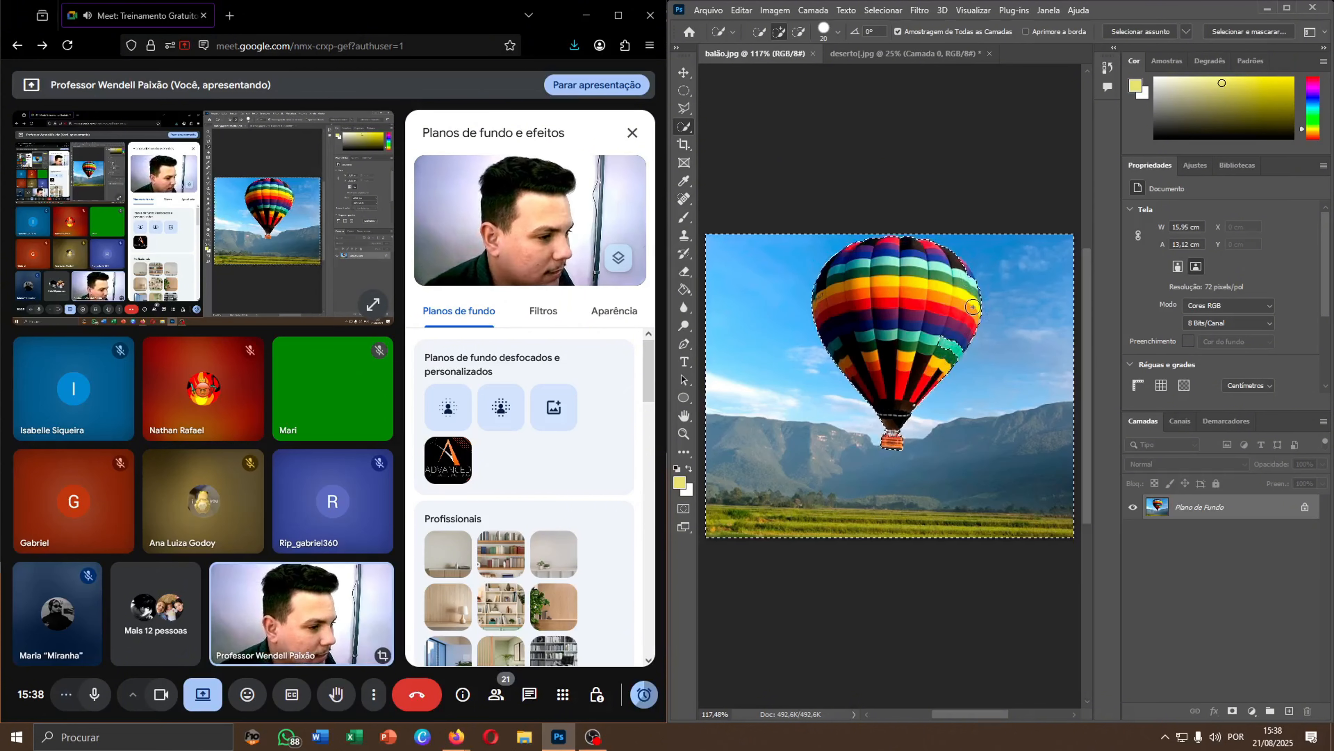
# Dismiss the content-aware Fill dialog without filling and unlock the balloon image's background layer.
pyautogui.hotkey('shift', 'BackSpace')
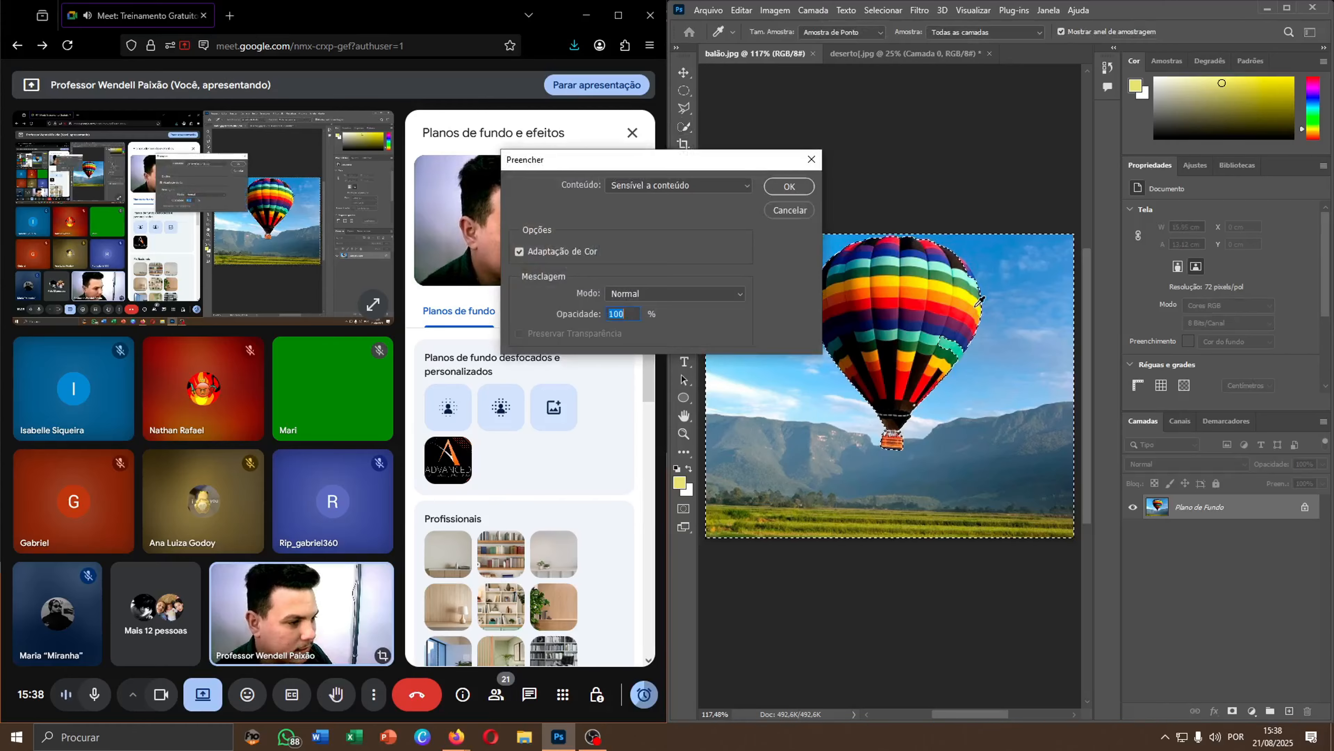
pyautogui.click(810, 160)
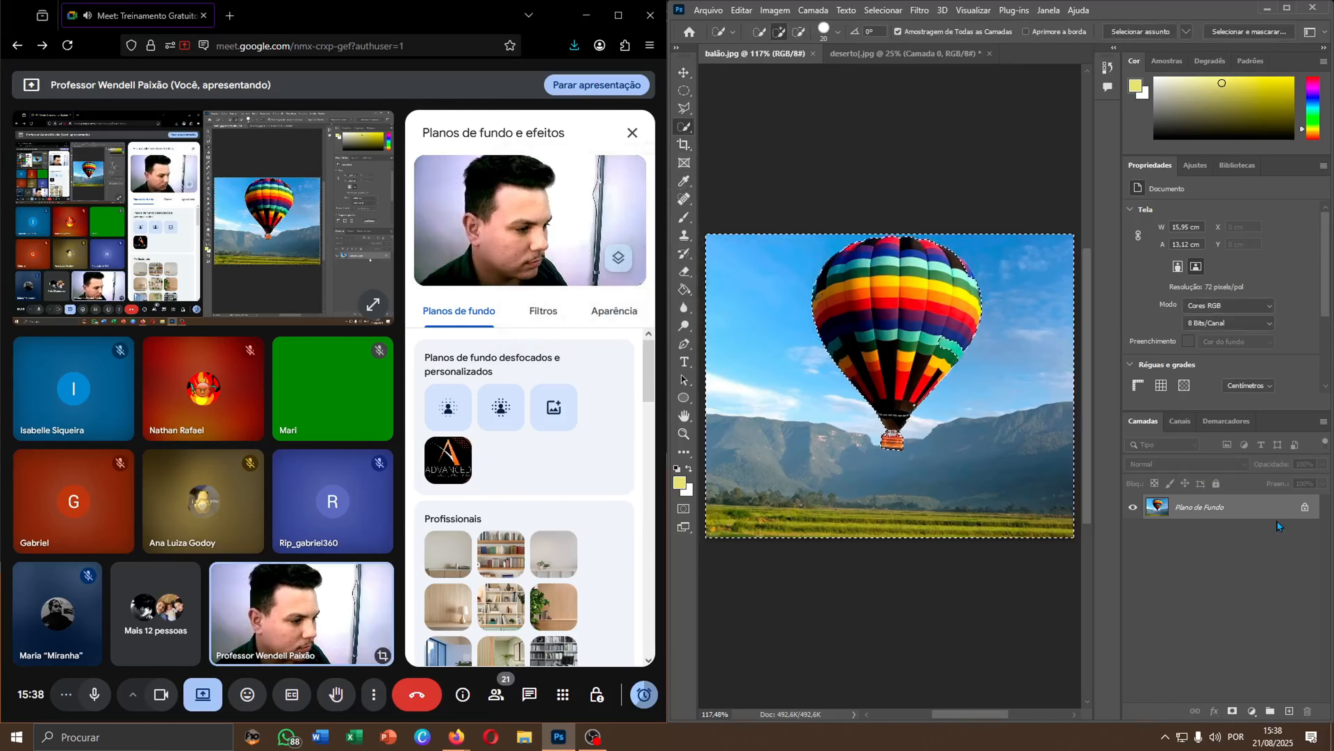
pyautogui.click(1305, 506)
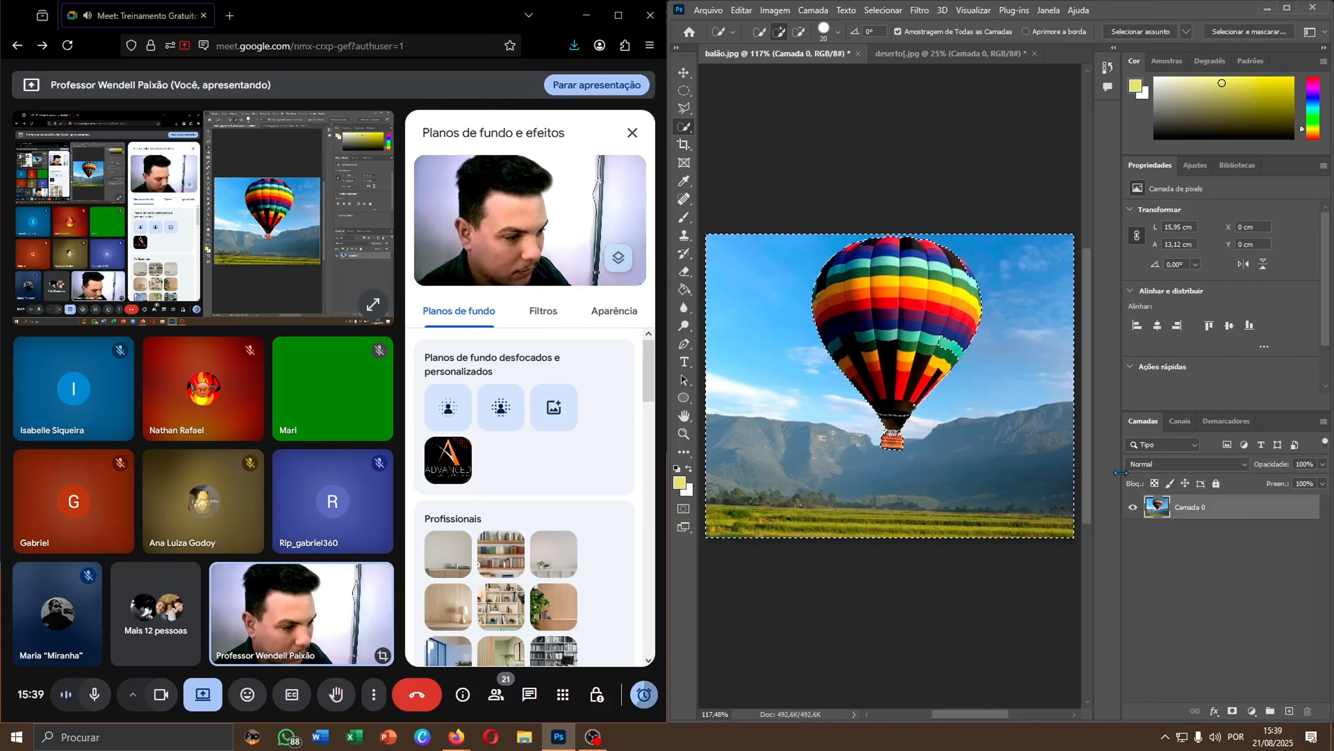
# Delete the selected surroundings so only the balloon remains on its layer, then deselect.
pyautogui.press('Delete')
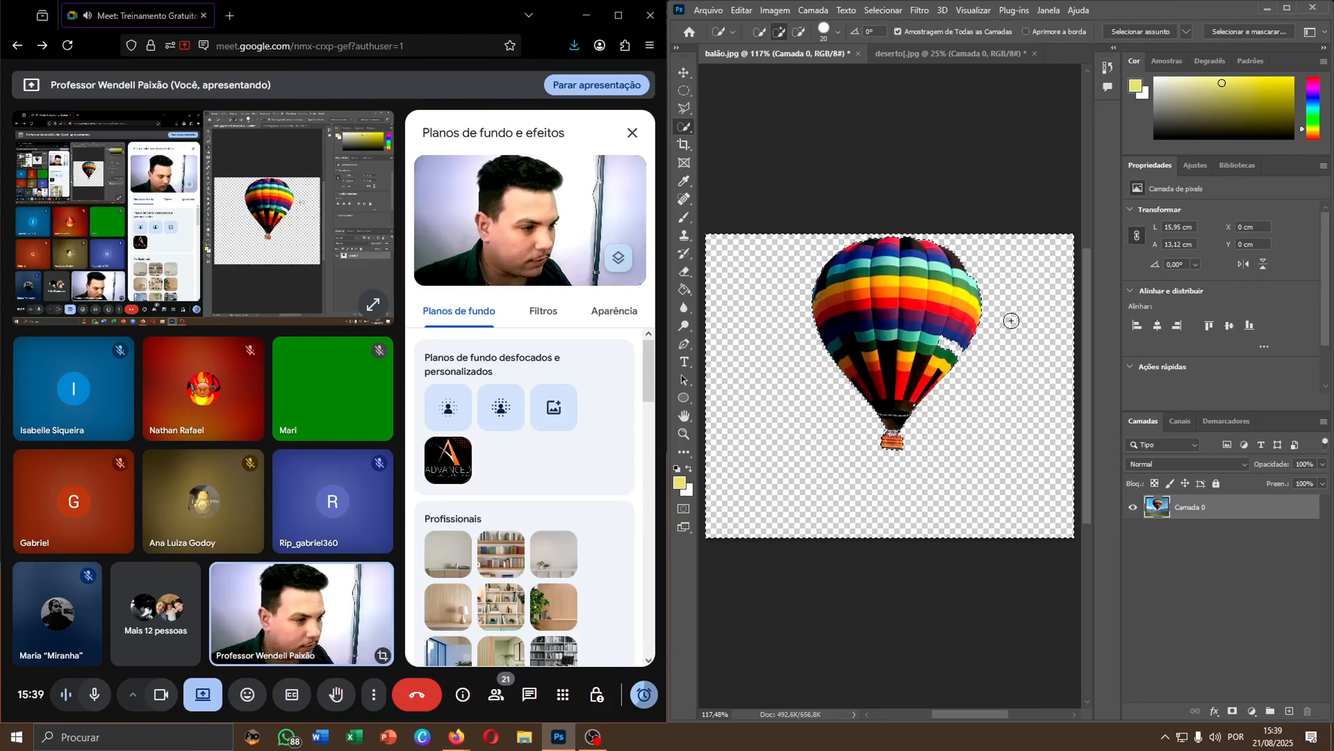
pyautogui.hotkey('ctrl', 'z')
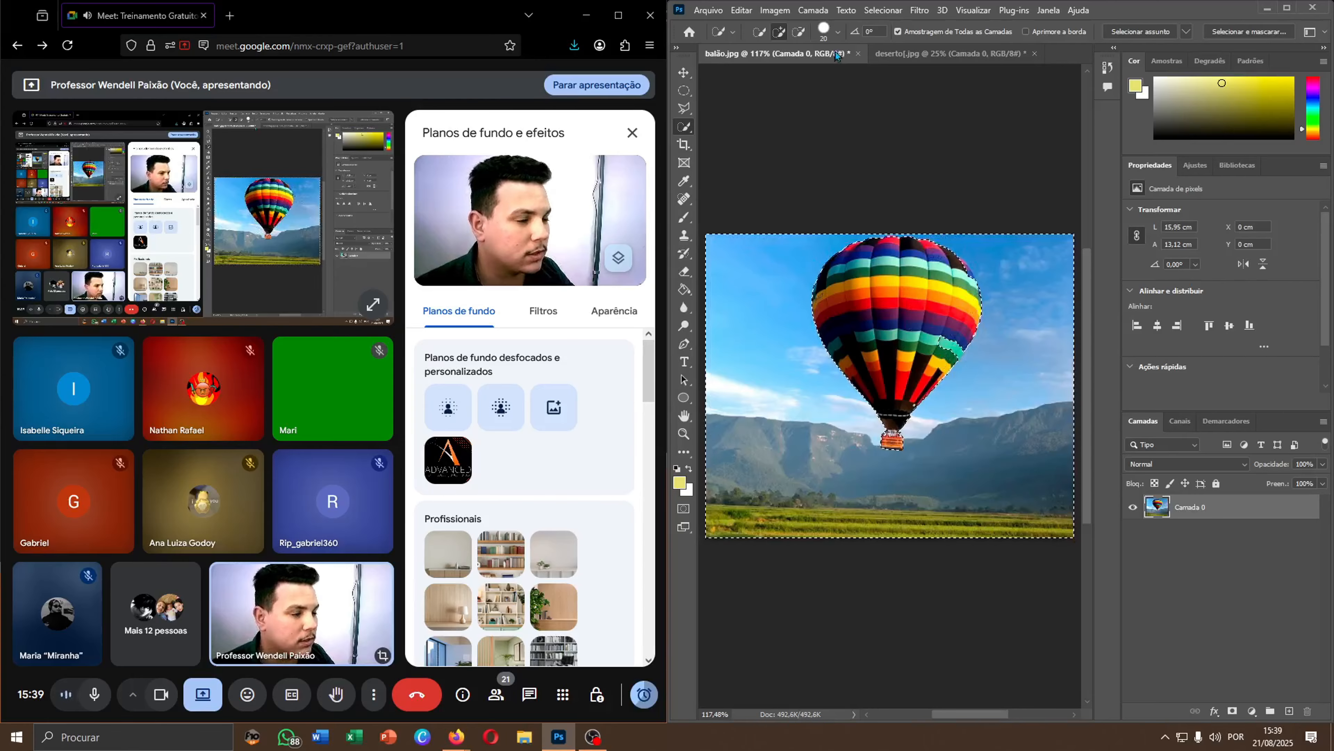
pyautogui.click(805, 37)
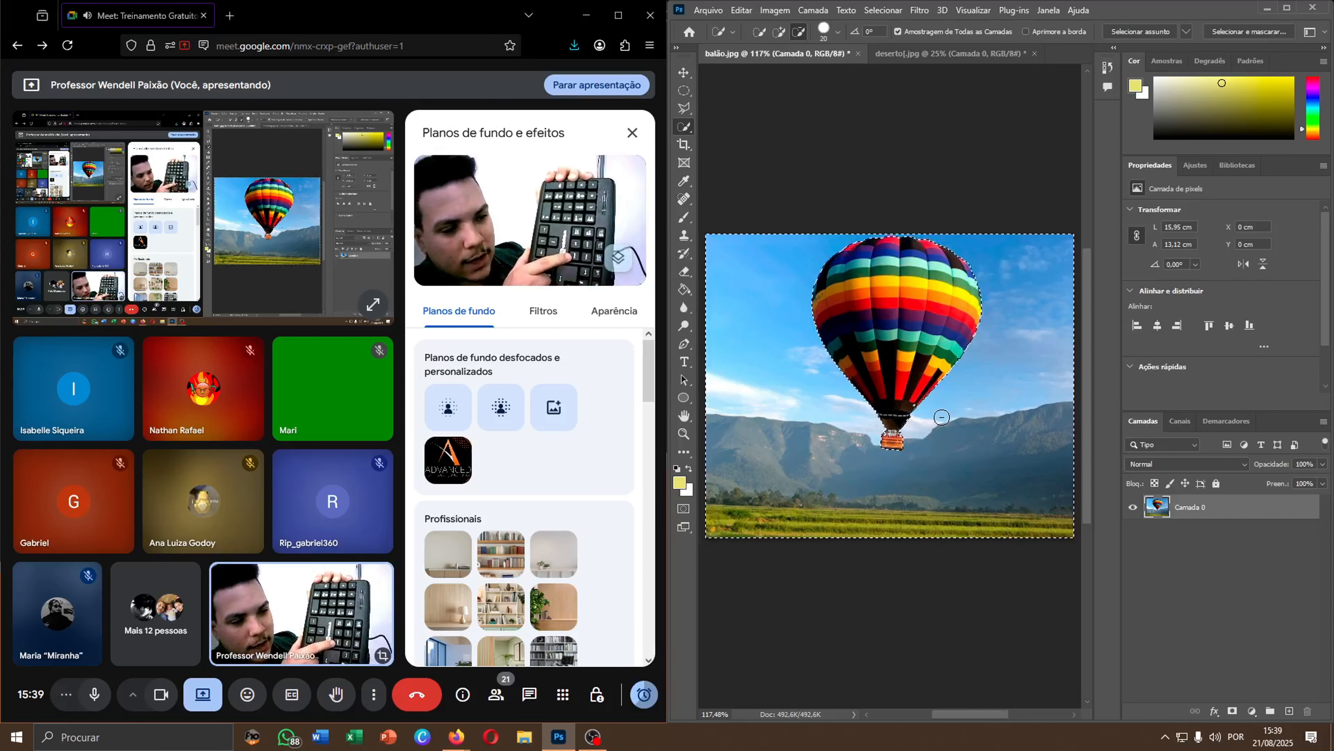
pyautogui.press('Delete')
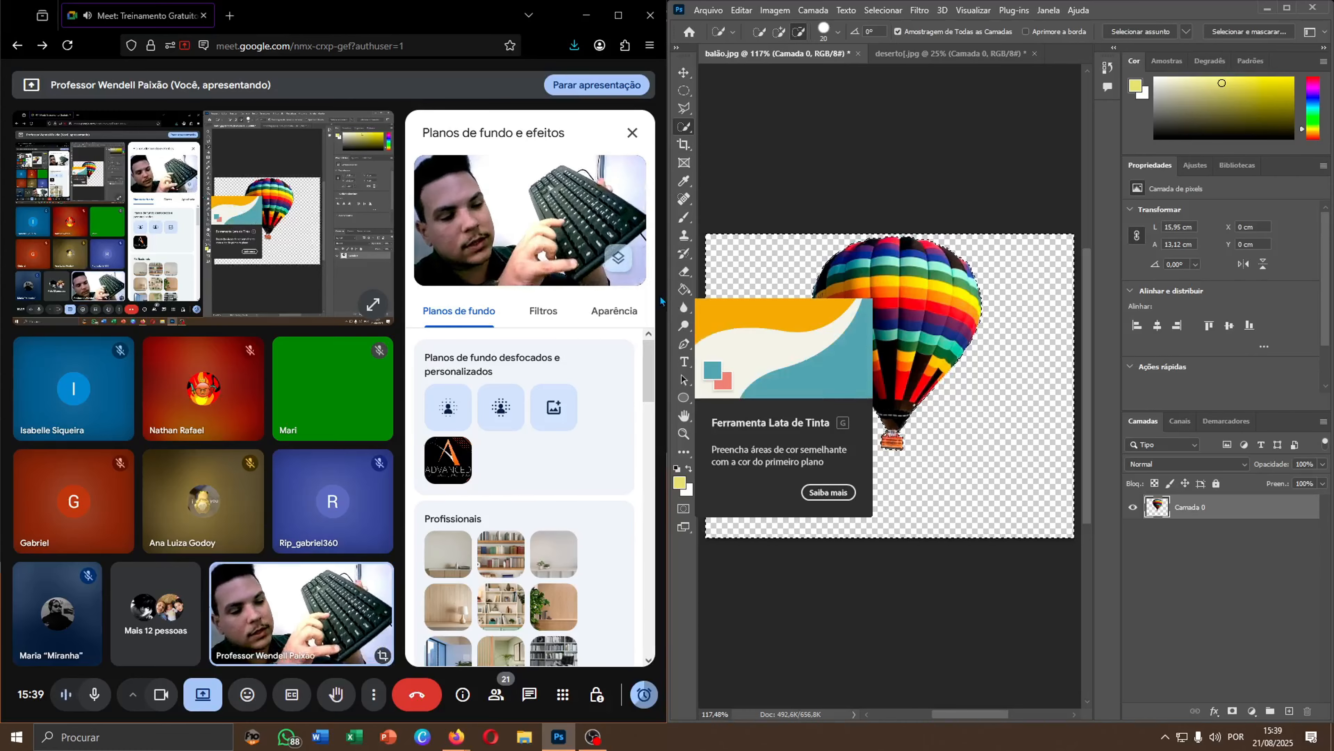
pyautogui.hotkey('ctrl', 'd')
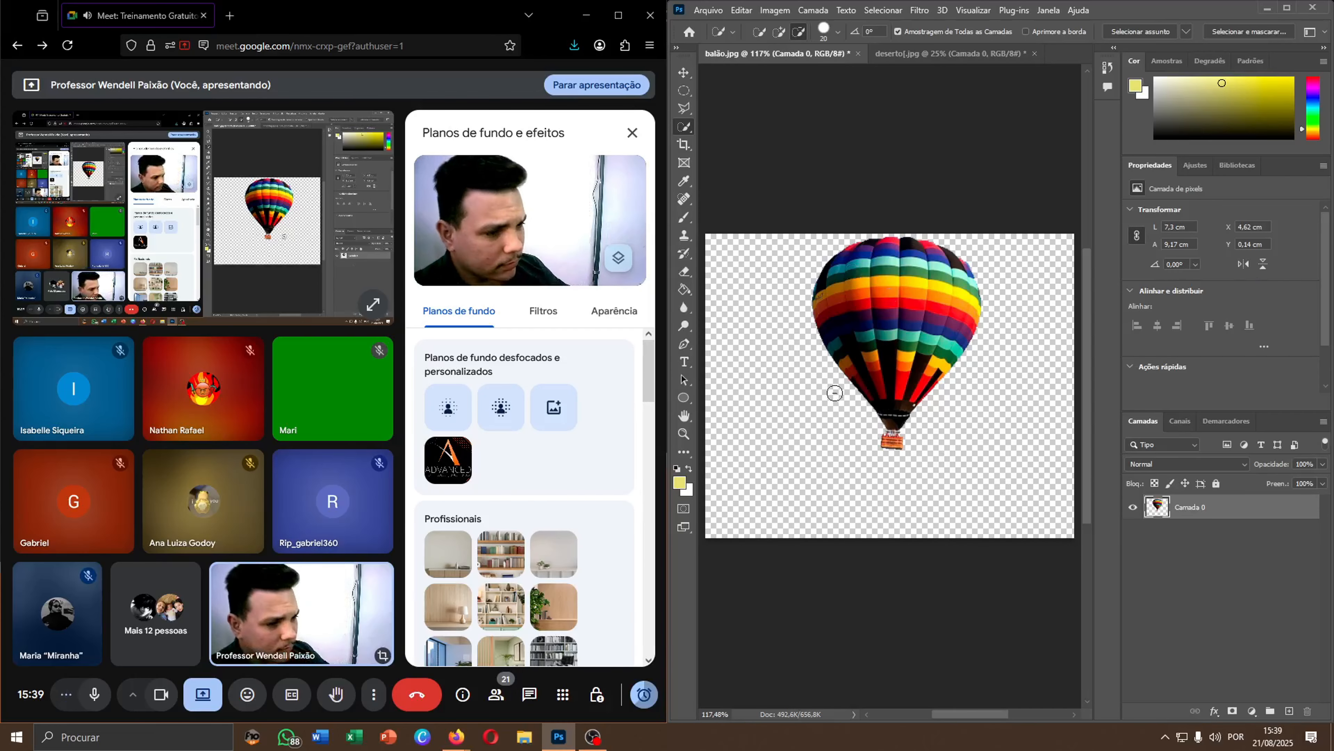
# Move the balloon cutout into the right side of the deserto[.jpg sky and scale it proportionally to 194.58%.
pyautogui.click(684, 73)
pyautogui.moveTo(929, 438); pyautogui.dragTo(975, 337)
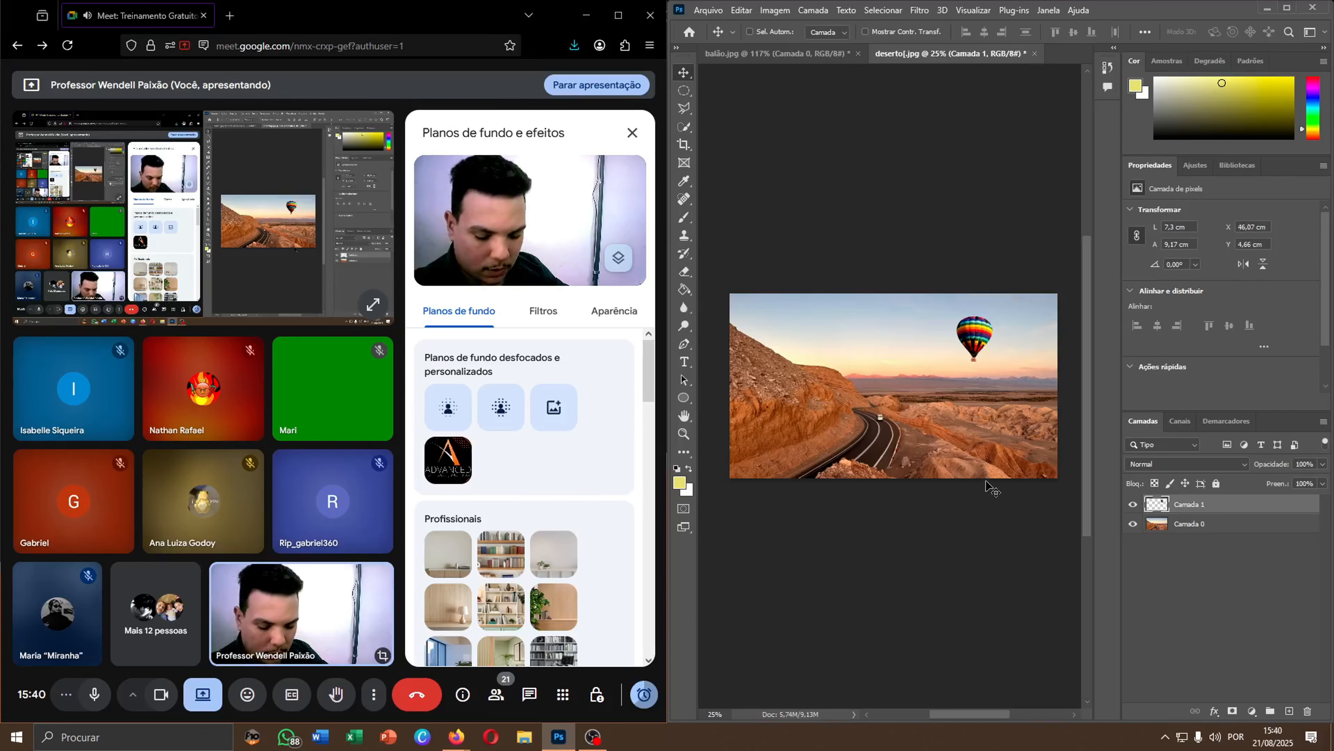
pyautogui.hotkey('ctrl', 't')
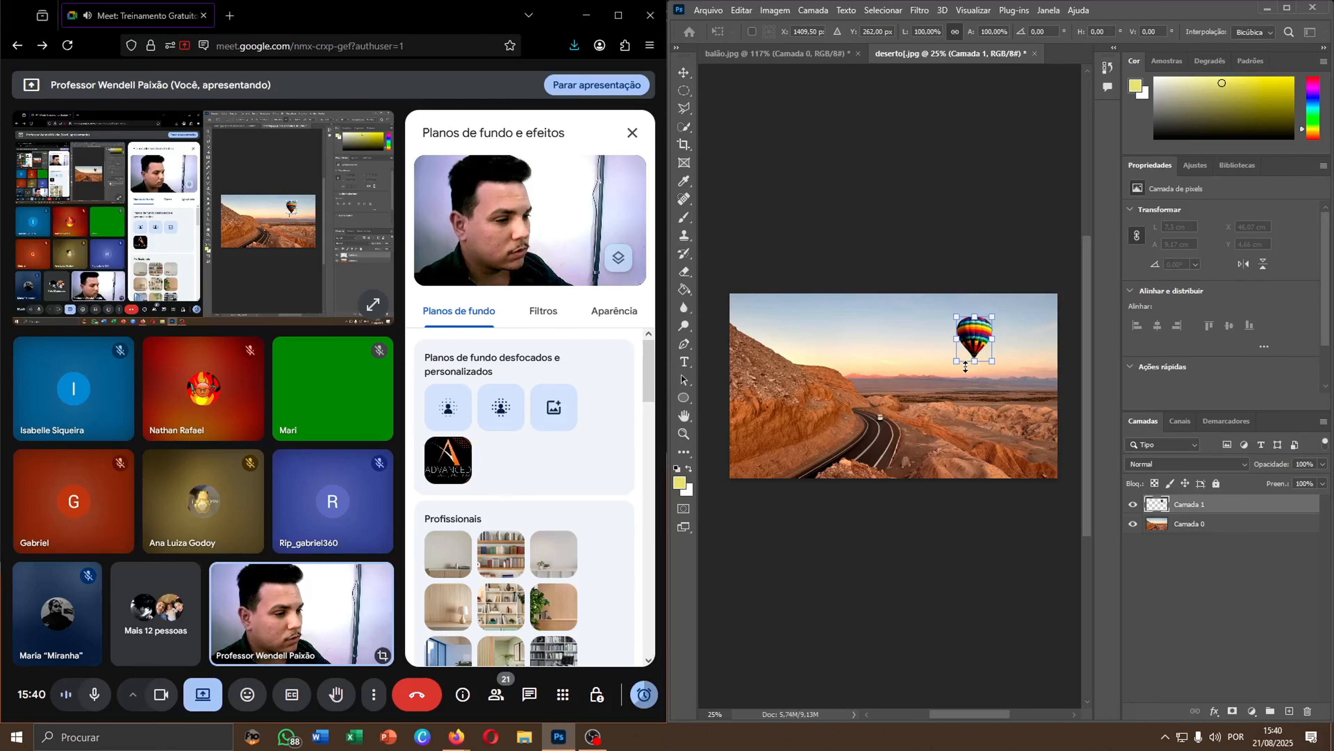
pyautogui.moveTo(956, 363)
pyautogui.mouseDown()
pyautogui.moveTo(922, 404)
pyautogui.moveTo(979, 355)
pyautogui.mouseUp()
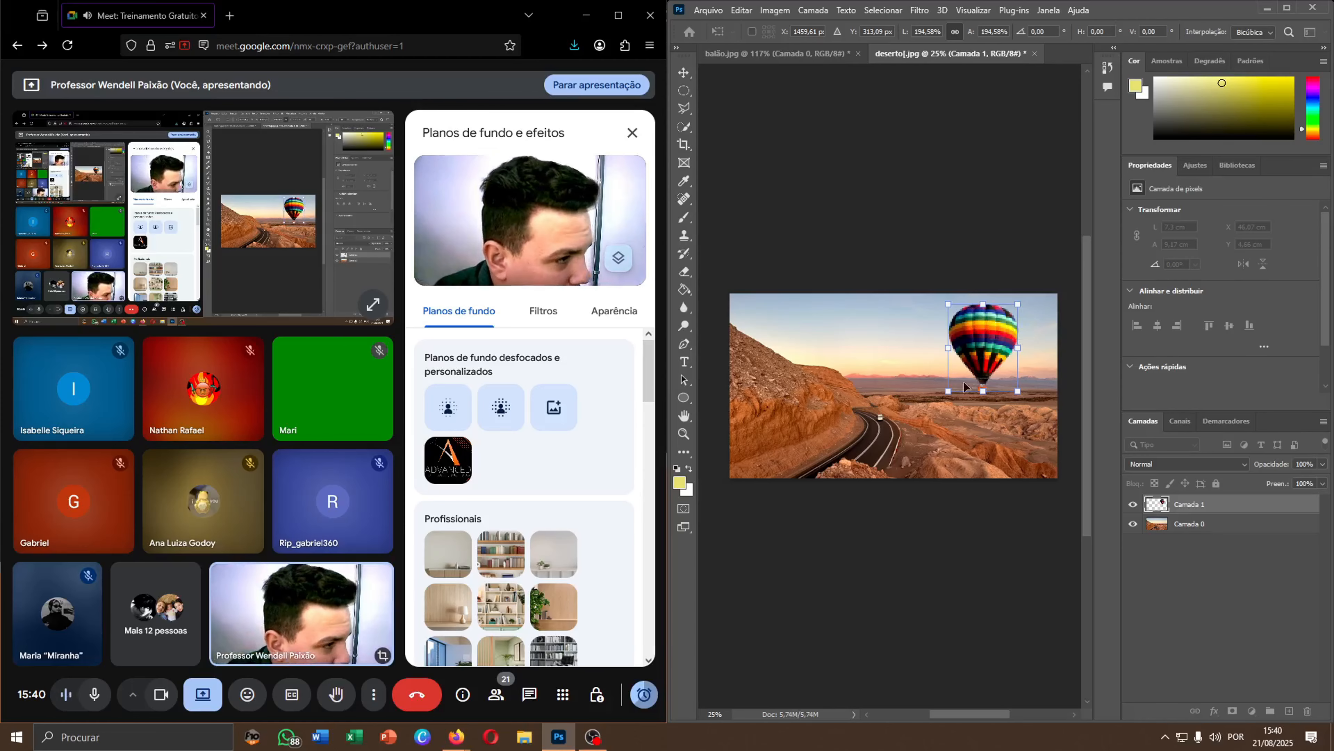
pyautogui.click(1241, 530)
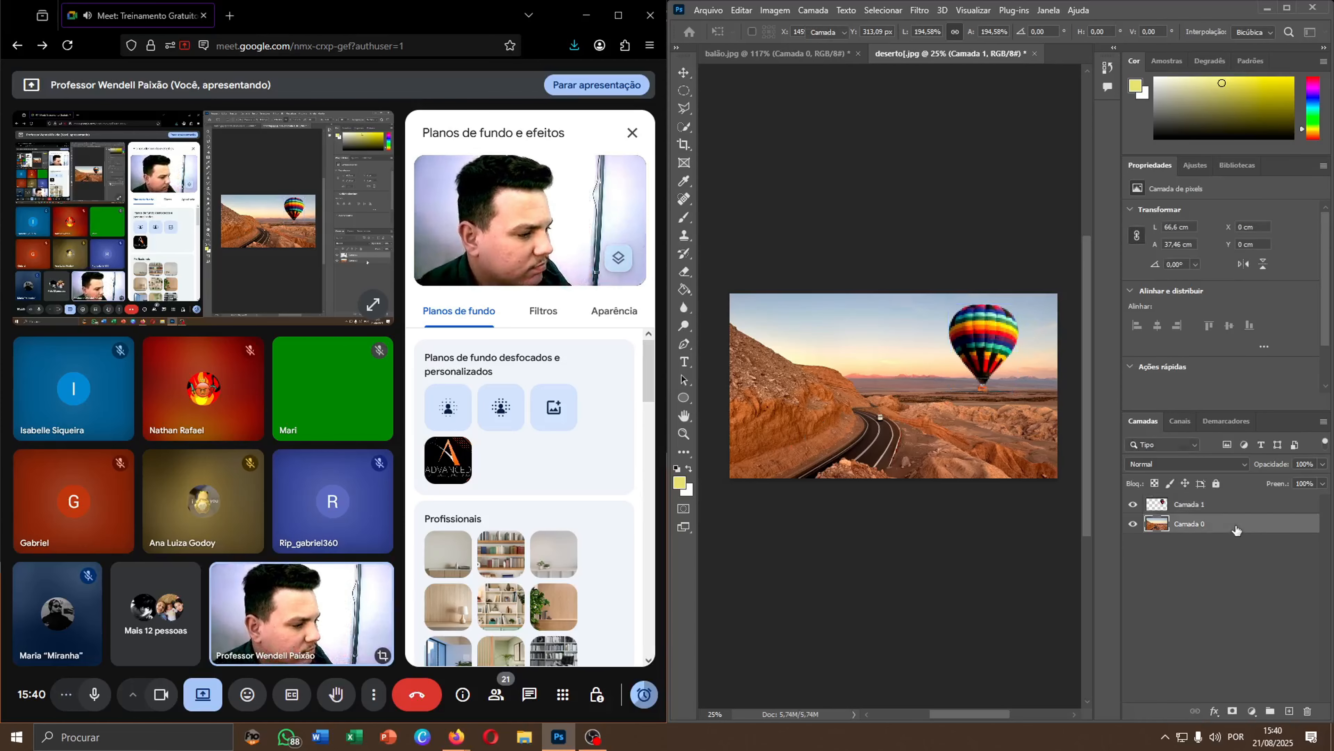
# Try to move the balloon while the desert layer Camada 0 is active, and switch between the two layers.
pyautogui.moveTo(979, 344)
pyautogui.mouseDown()
pyautogui.moveTo(939, 355)
pyautogui.moveTo(983, 347)
pyautogui.mouseUp()
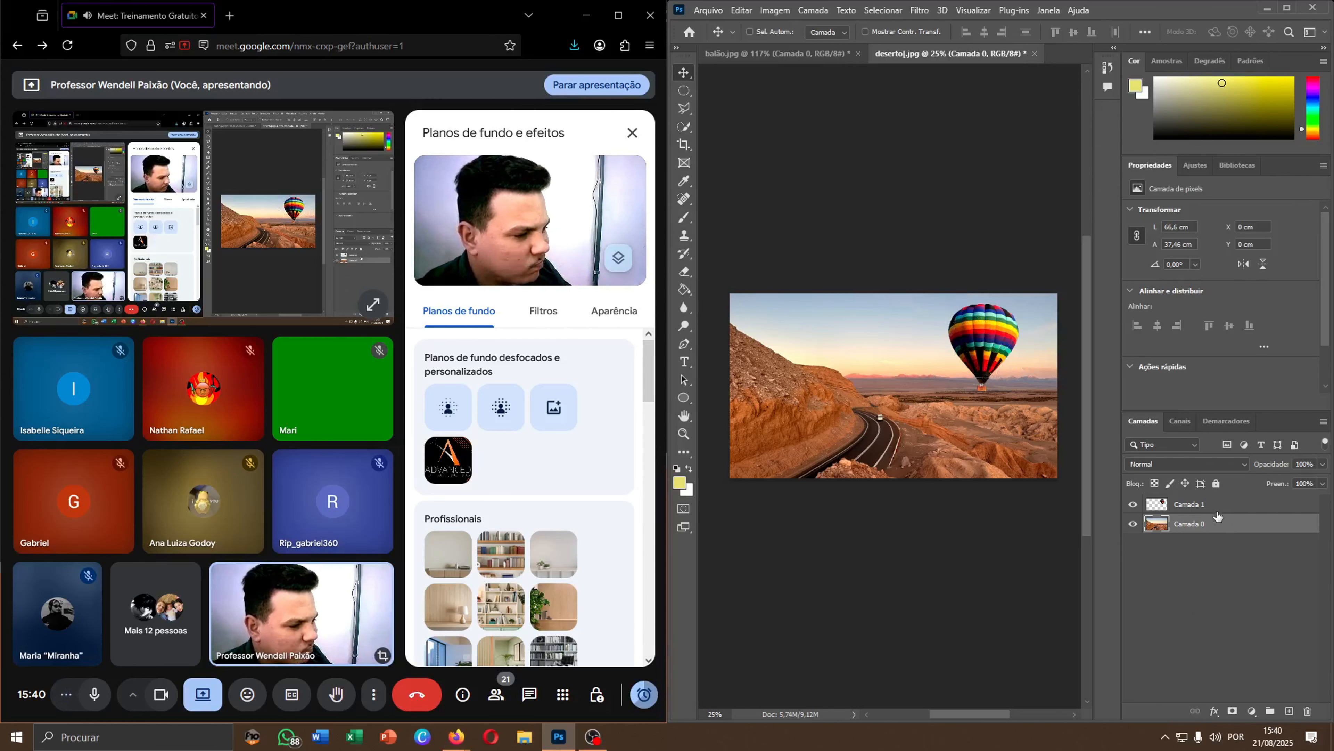
pyautogui.click(1187, 505)
pyautogui.click(1162, 521)
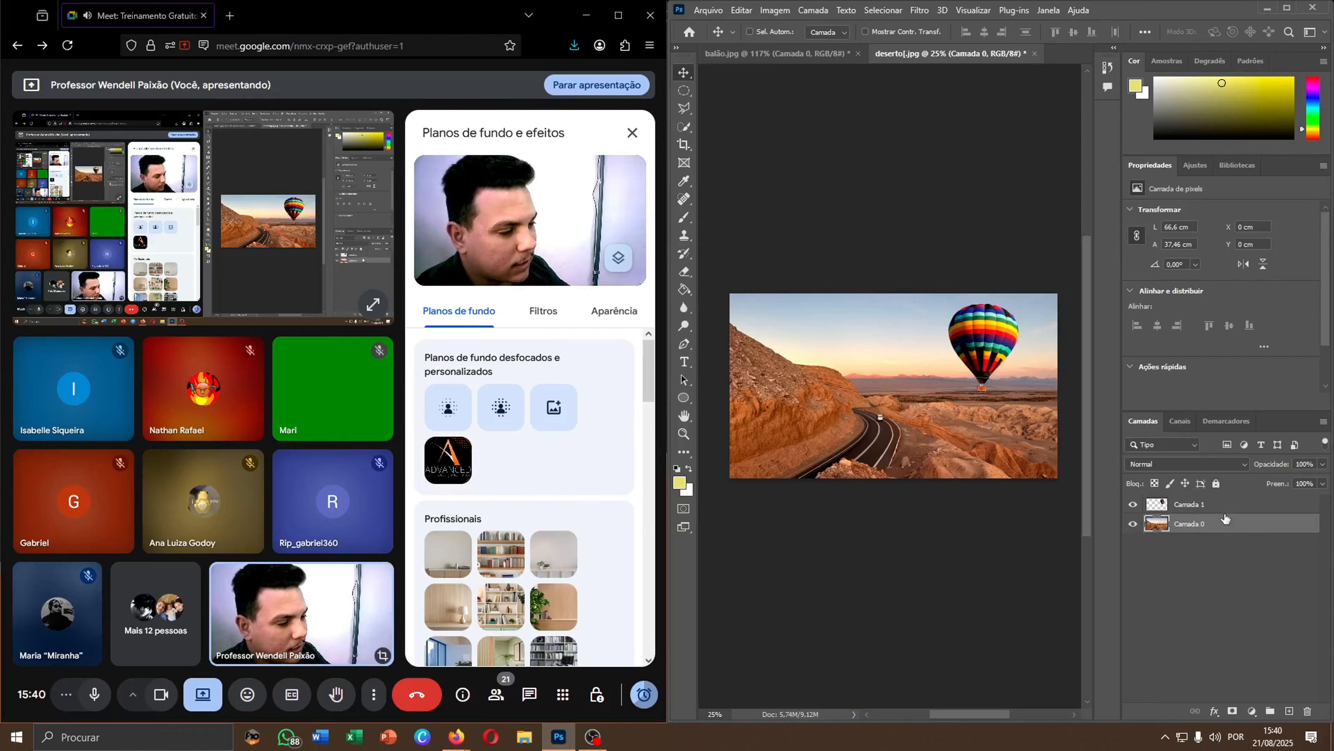
# Duplicate the balloon layer Camada 1.
pyautogui.click(1180, 507)
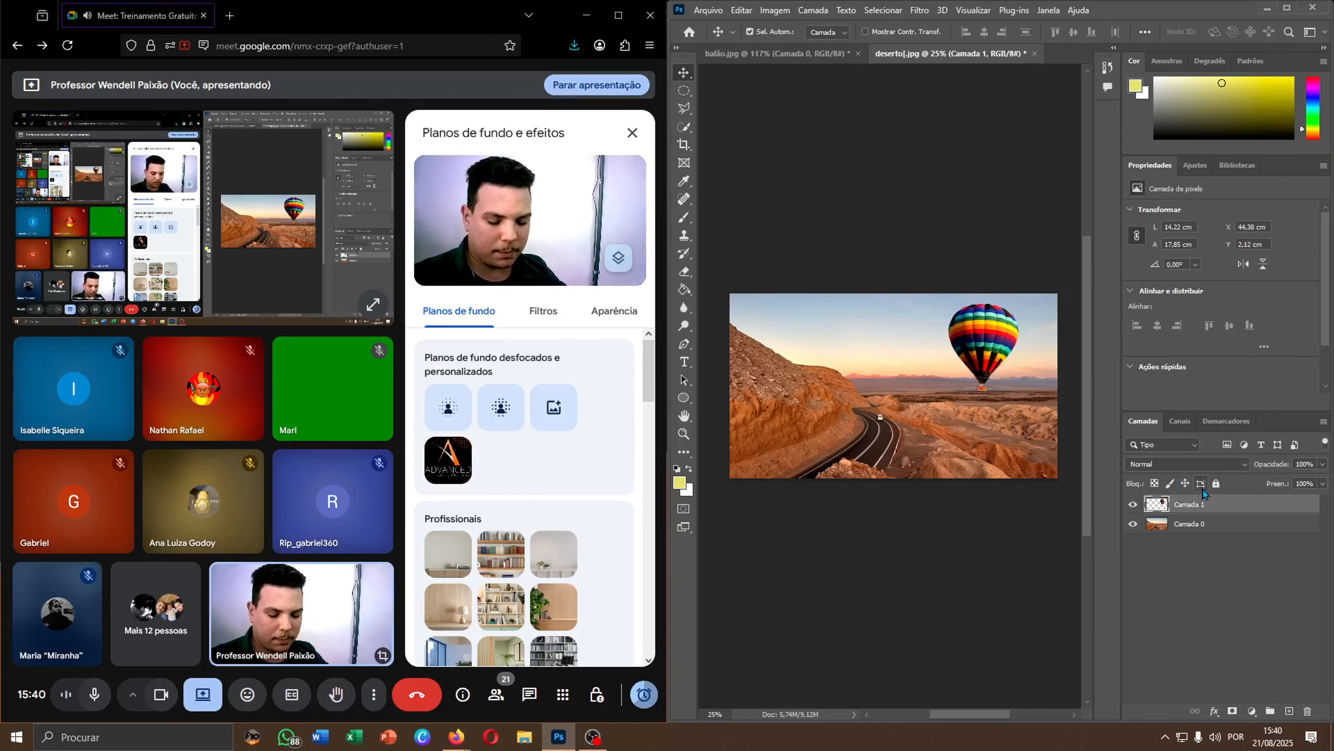
pyautogui.hotkey('ctrl', 'j')
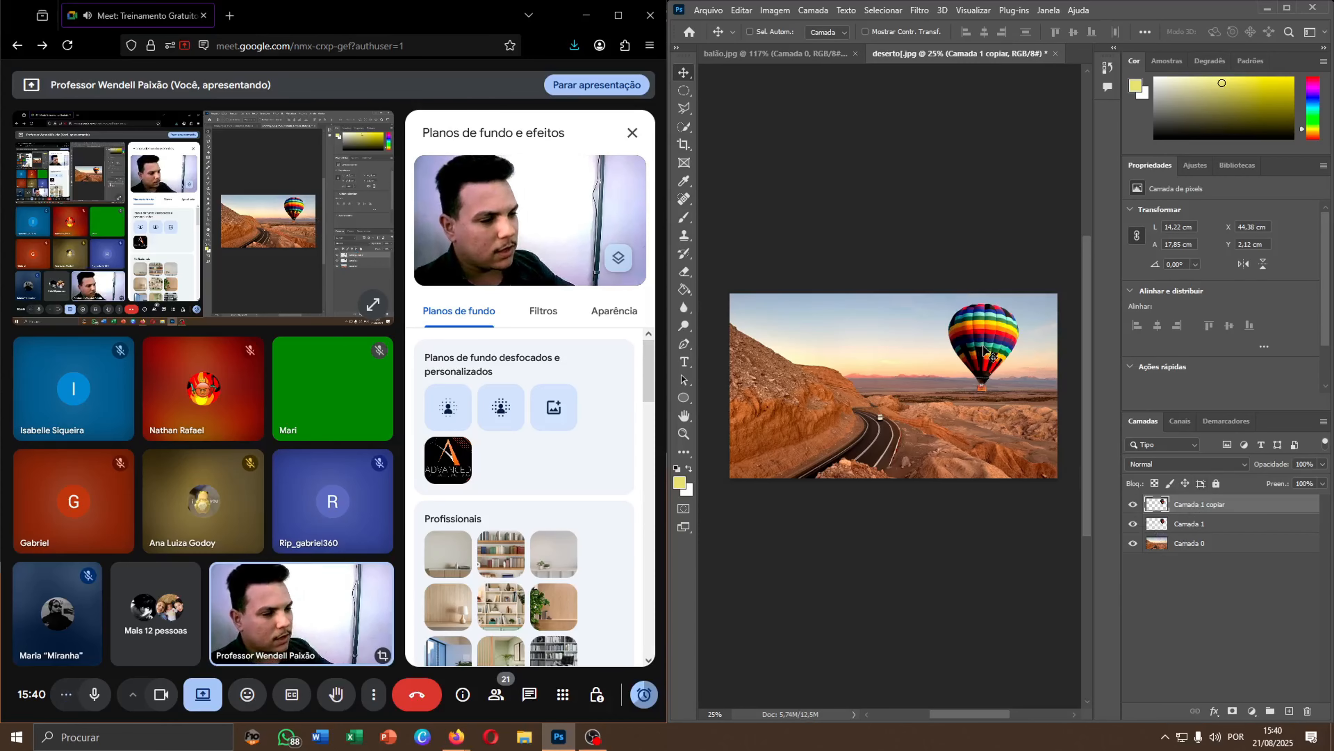
# Move the duplicated balloon to the left side of the sky, scale it proportionally to 47.45%, and make layer Camada 1 active.
pyautogui.moveTo(990, 350); pyautogui.dragTo(795, 341)
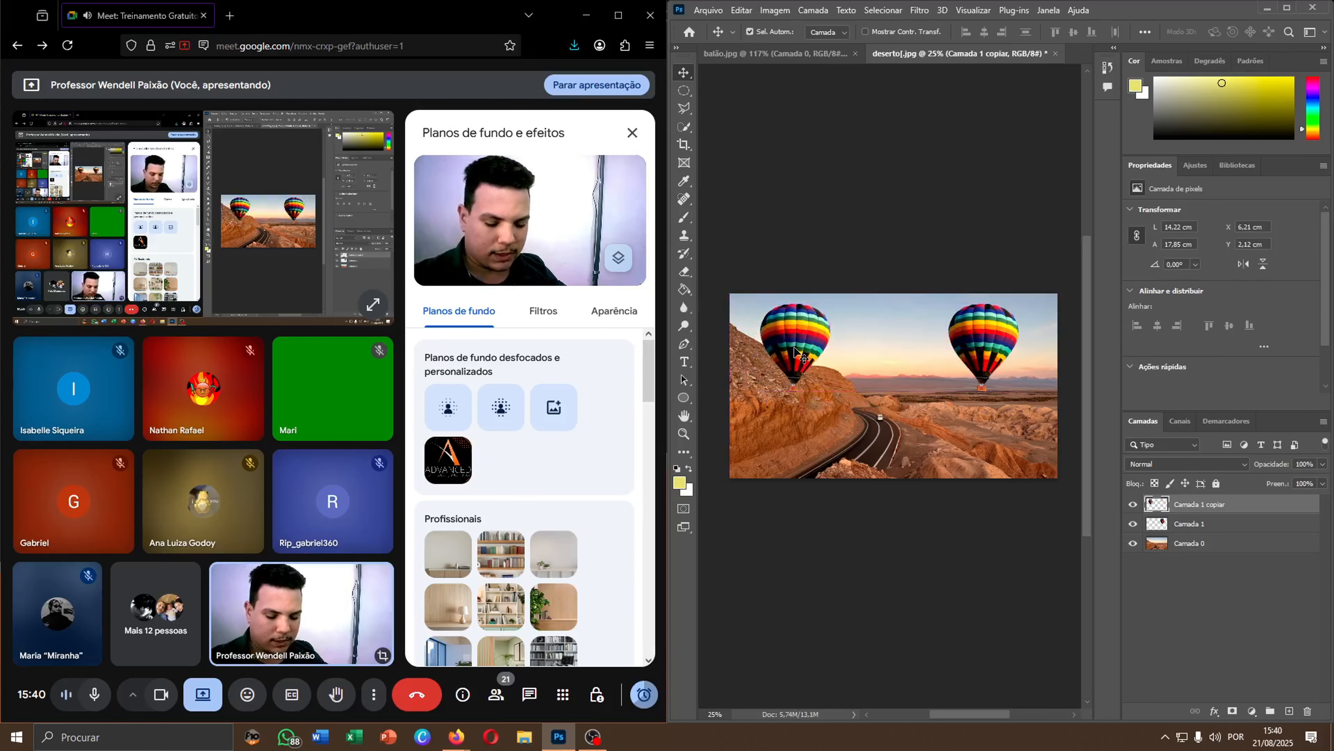
pyautogui.hotkey('ctrl', 't')
pyautogui.moveTo(831, 392); pyautogui.dragTo(793, 326)
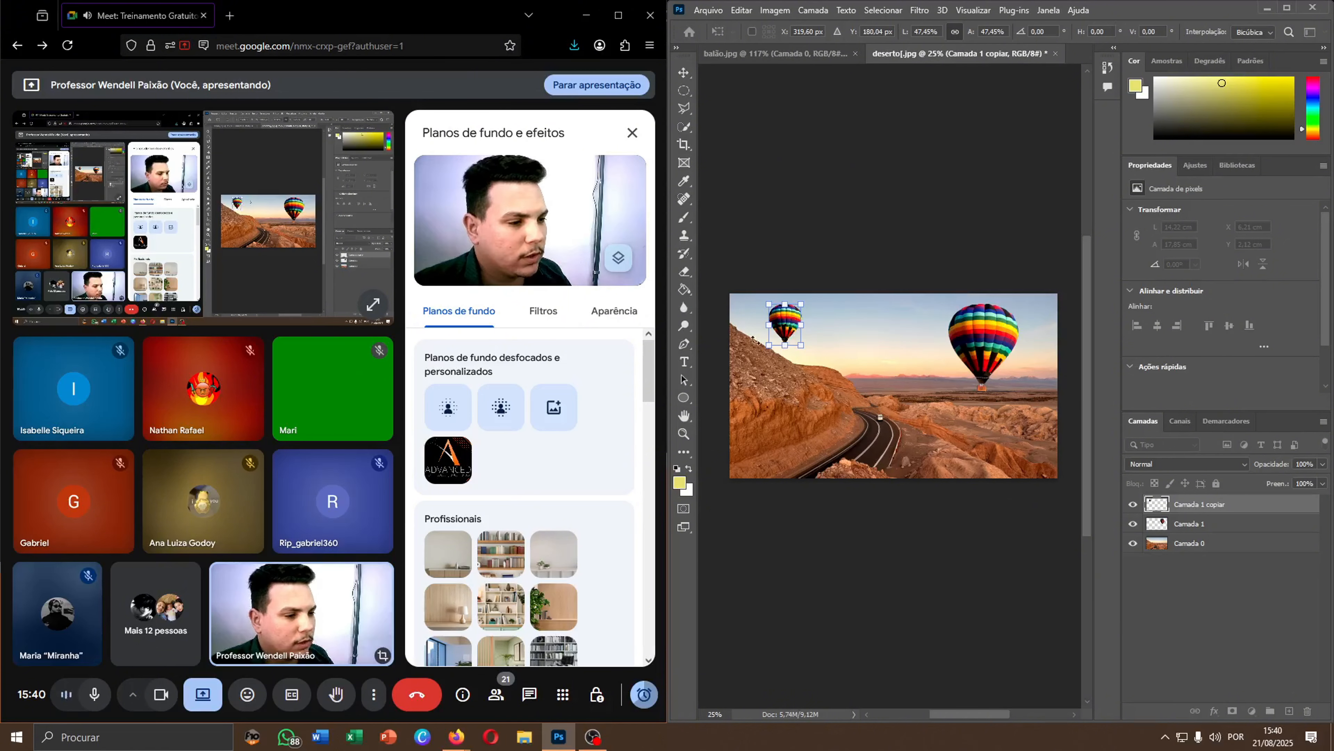
pyautogui.click(1168, 529)
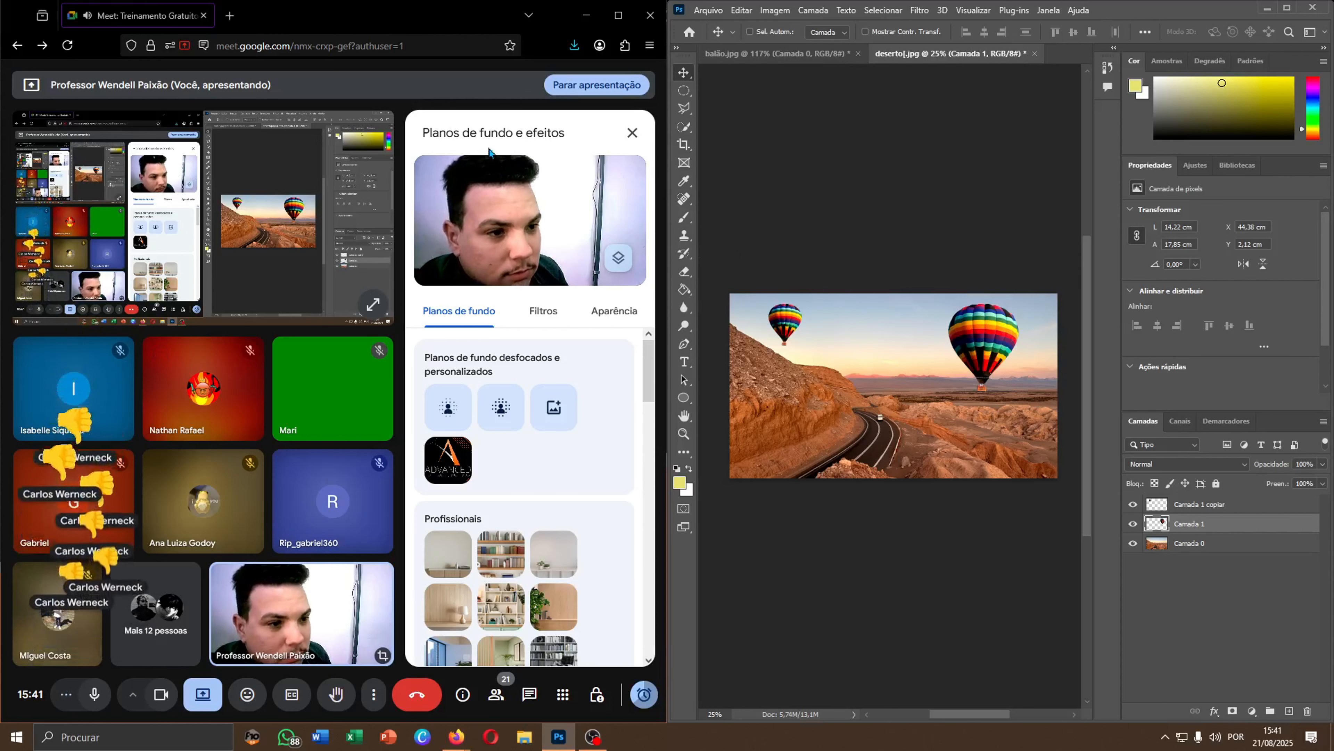
# Switch to the Google Meet call, close the backgrounds and effects settings, and show the chat messages.
pyautogui.click(633, 135)
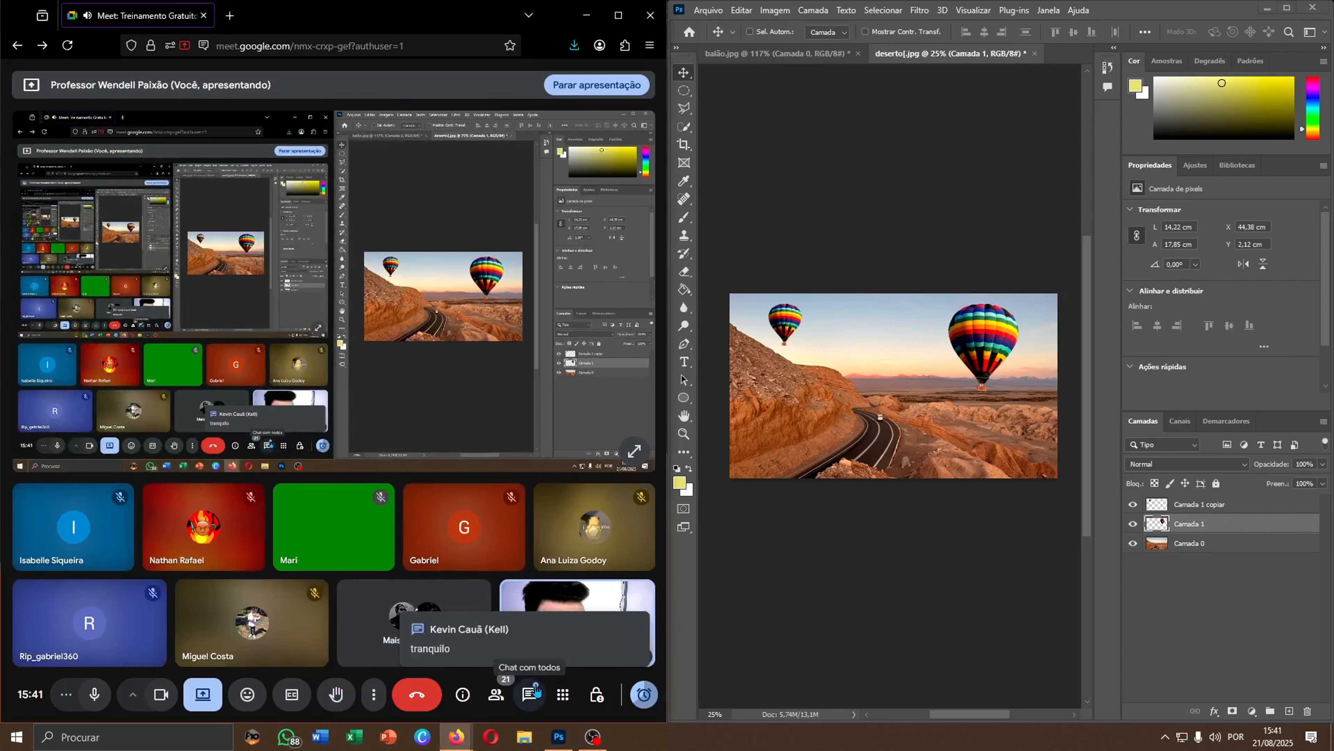
pyautogui.click(531, 694)
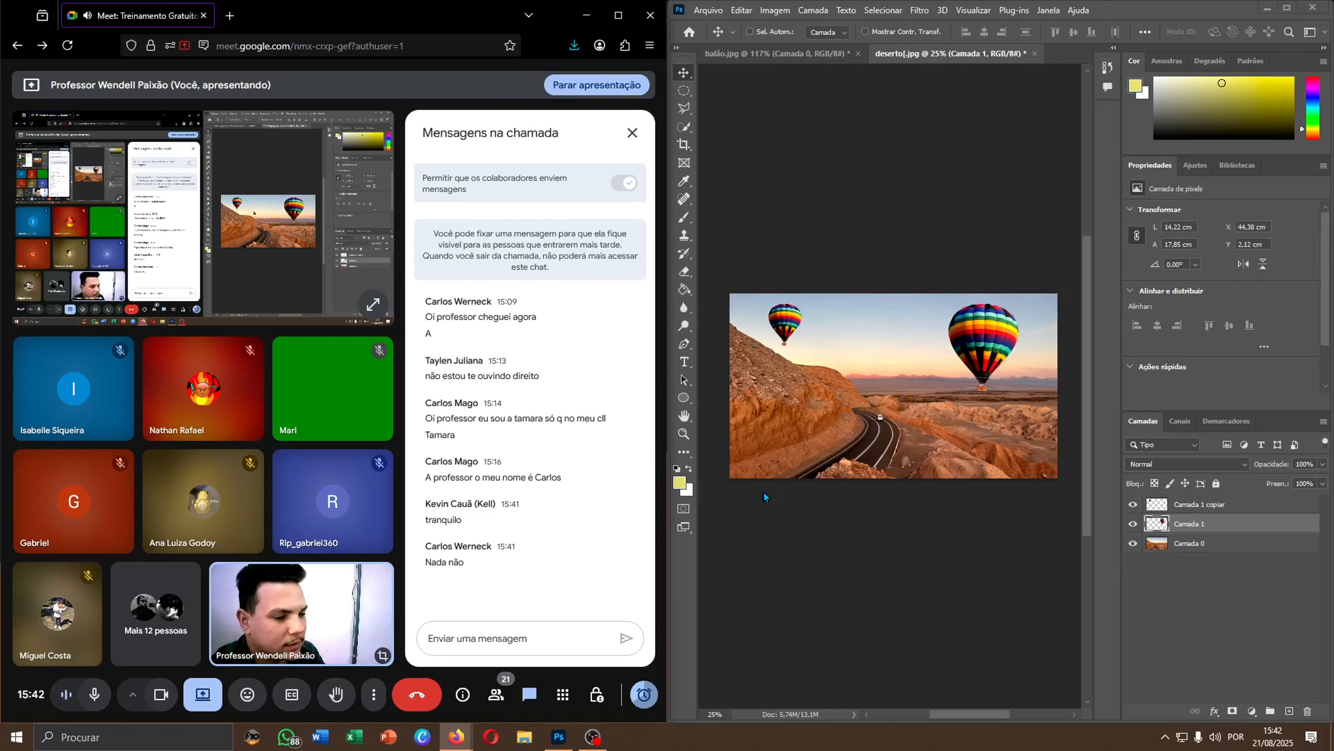
# Open estrada.jpg, pimguim 02.jpg and pinguim 01.jpeg in Photoshop, leaving missing profiles as is and using the embedded profile for pimguim 02.jpg.
pyautogui.click(709, 11)
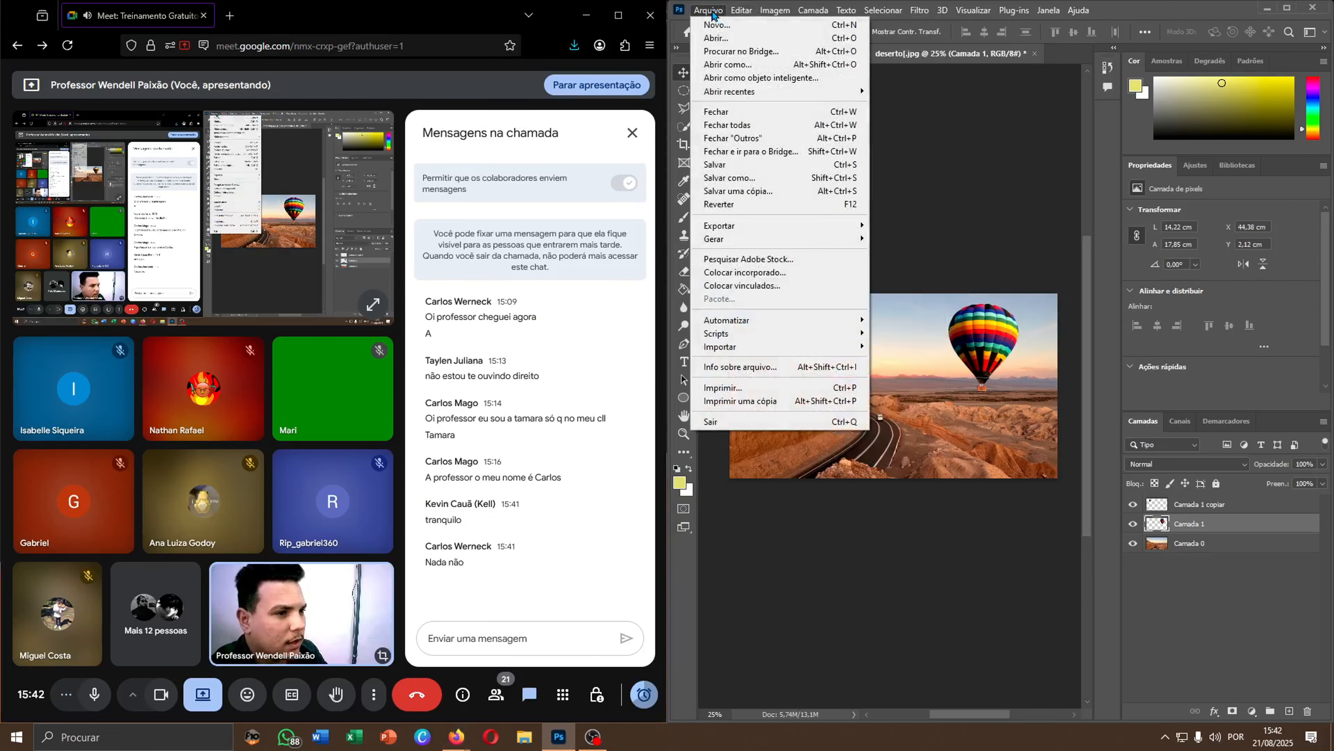
pyautogui.click(733, 39)
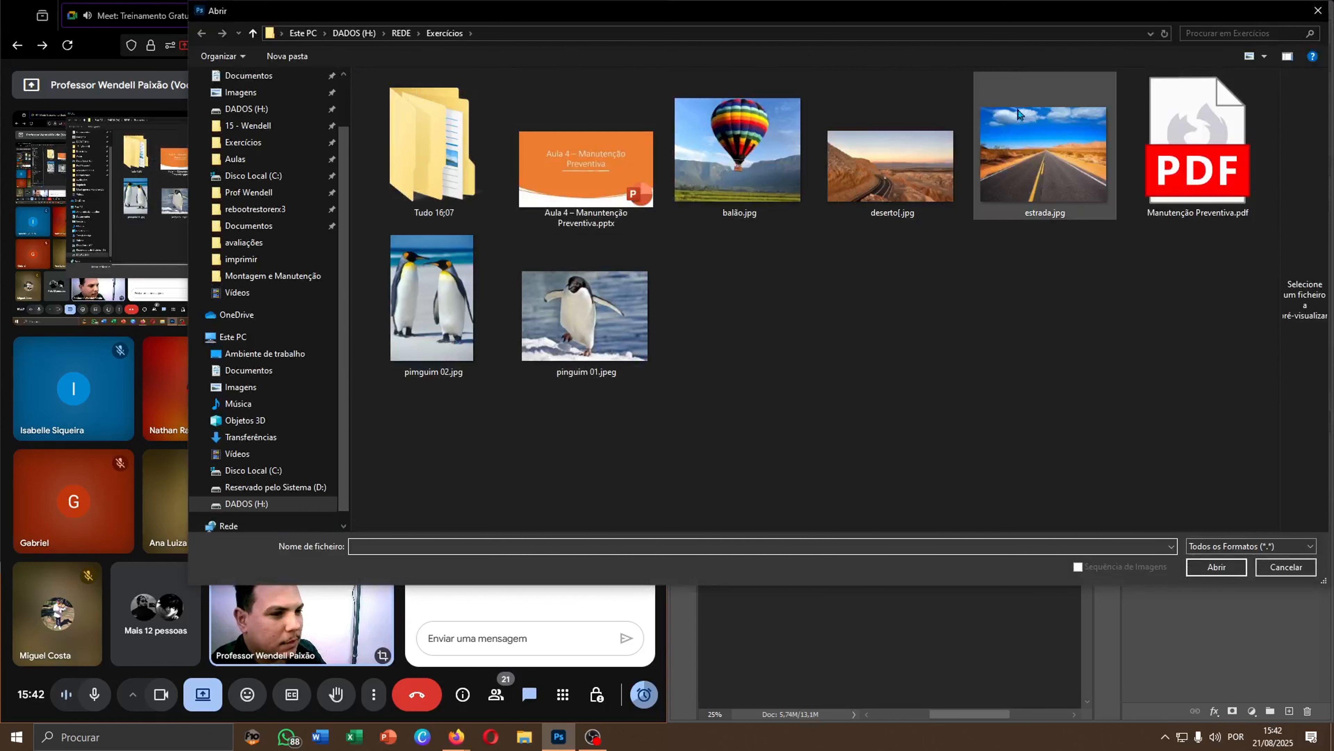
pyautogui.click(588, 341)
pyautogui.keyDown('ctrl'); pyautogui.click(478, 323); pyautogui.keyUp('ctrl')
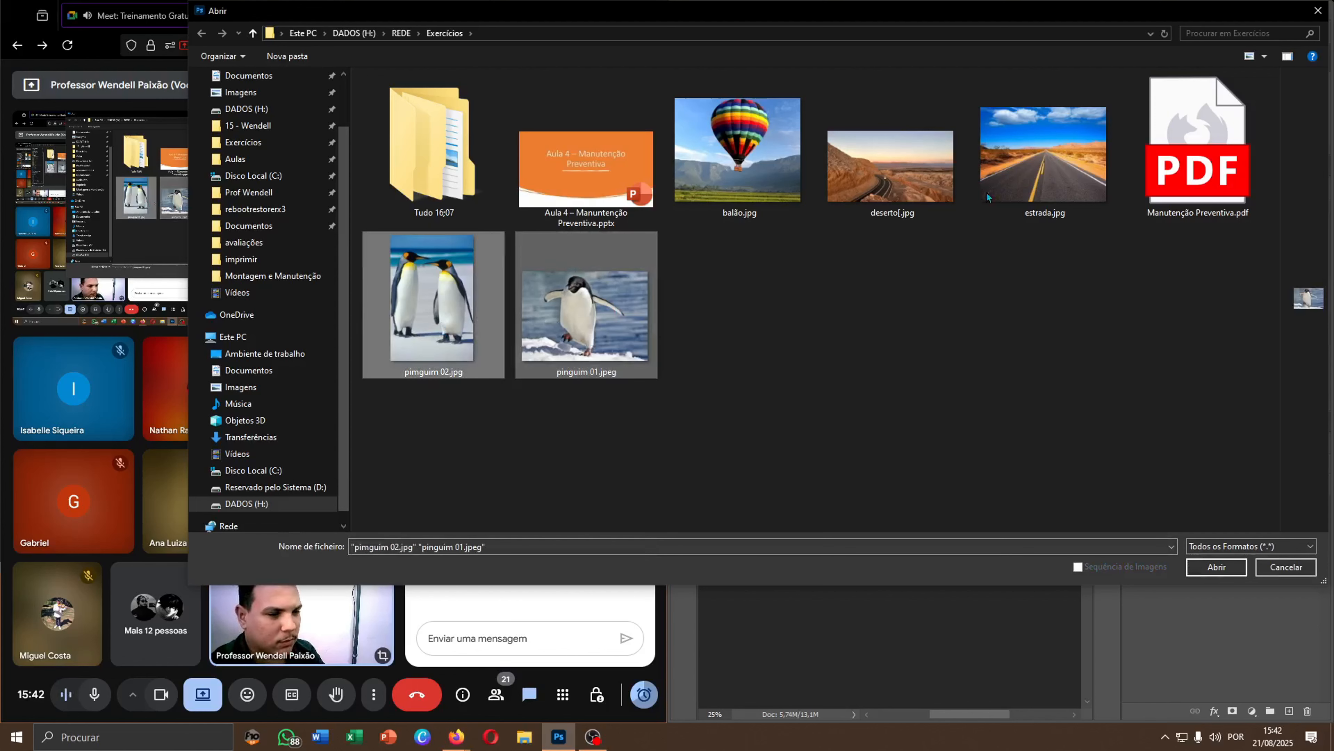
pyautogui.keyDown('ctrl'); pyautogui.click(1090, 151); pyautogui.keyUp('ctrl')
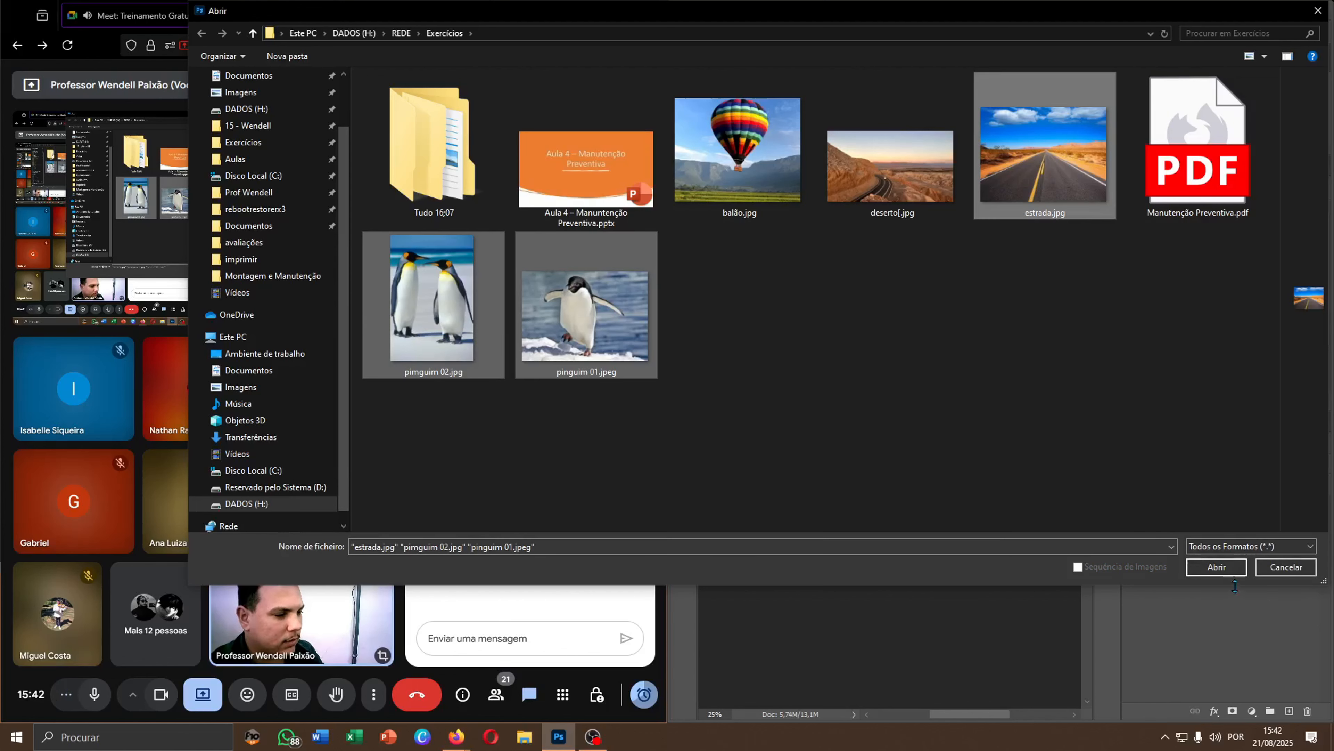
pyautogui.click(1216, 567)
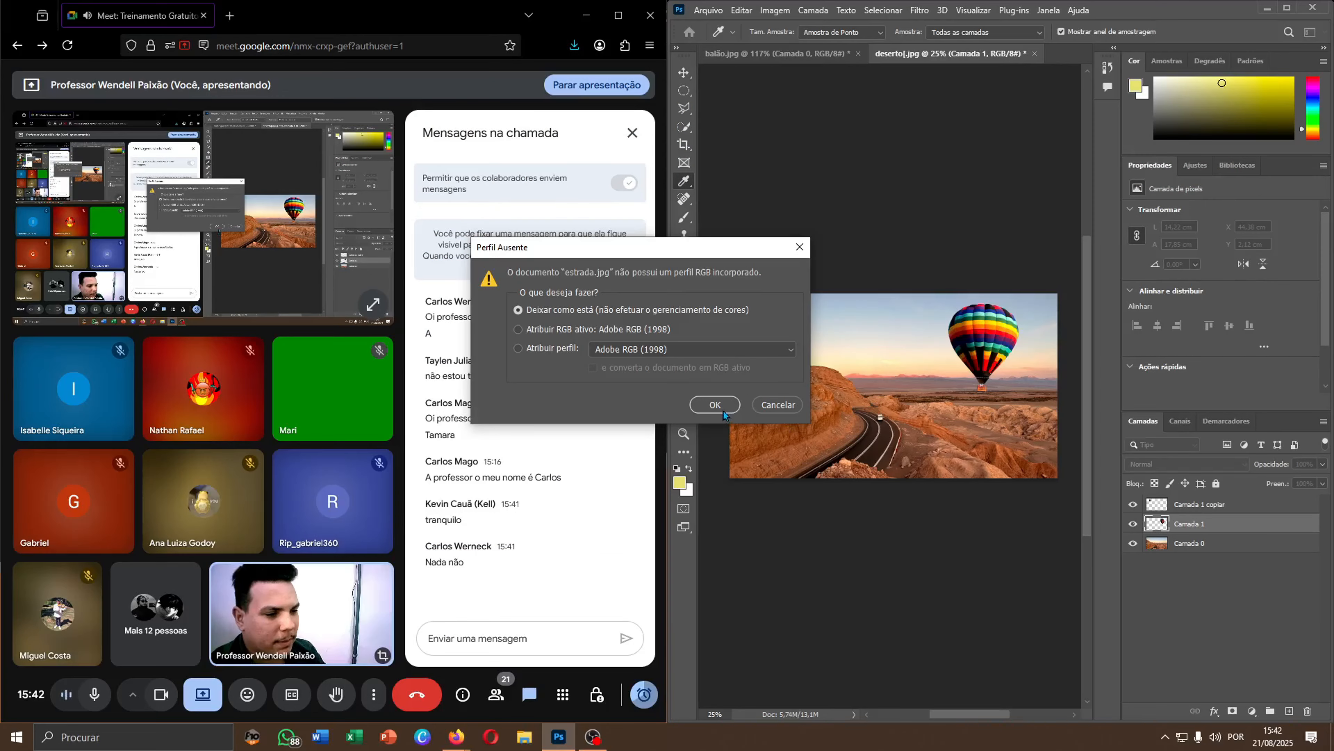
pyautogui.click(715, 404)
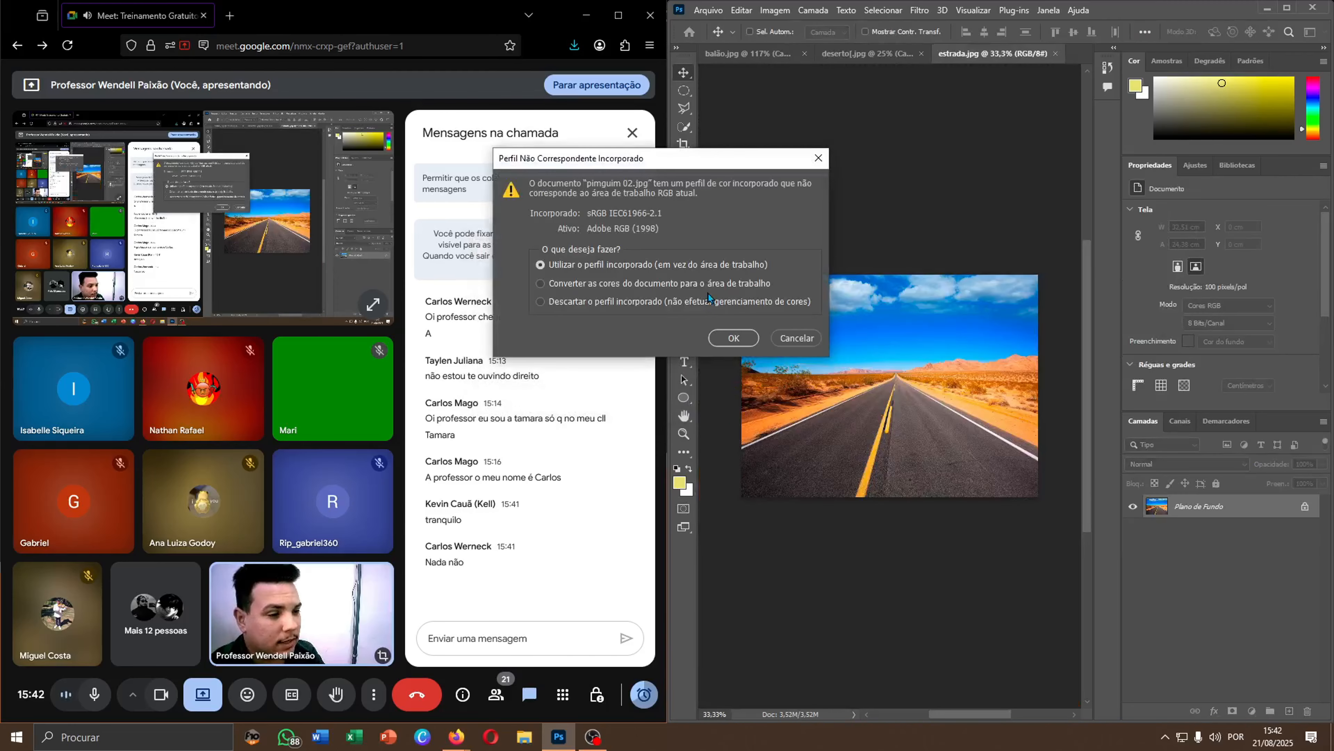
pyautogui.click(730, 338)
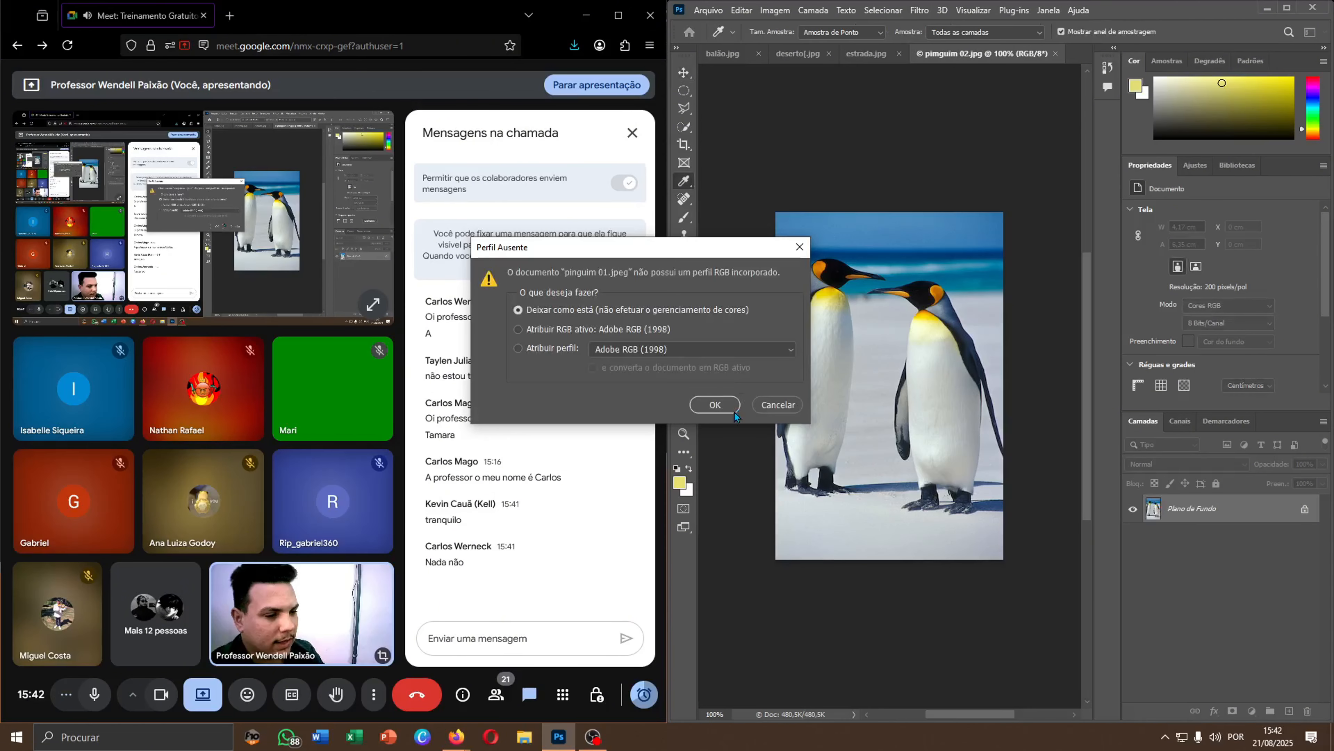
pyautogui.click(727, 406)
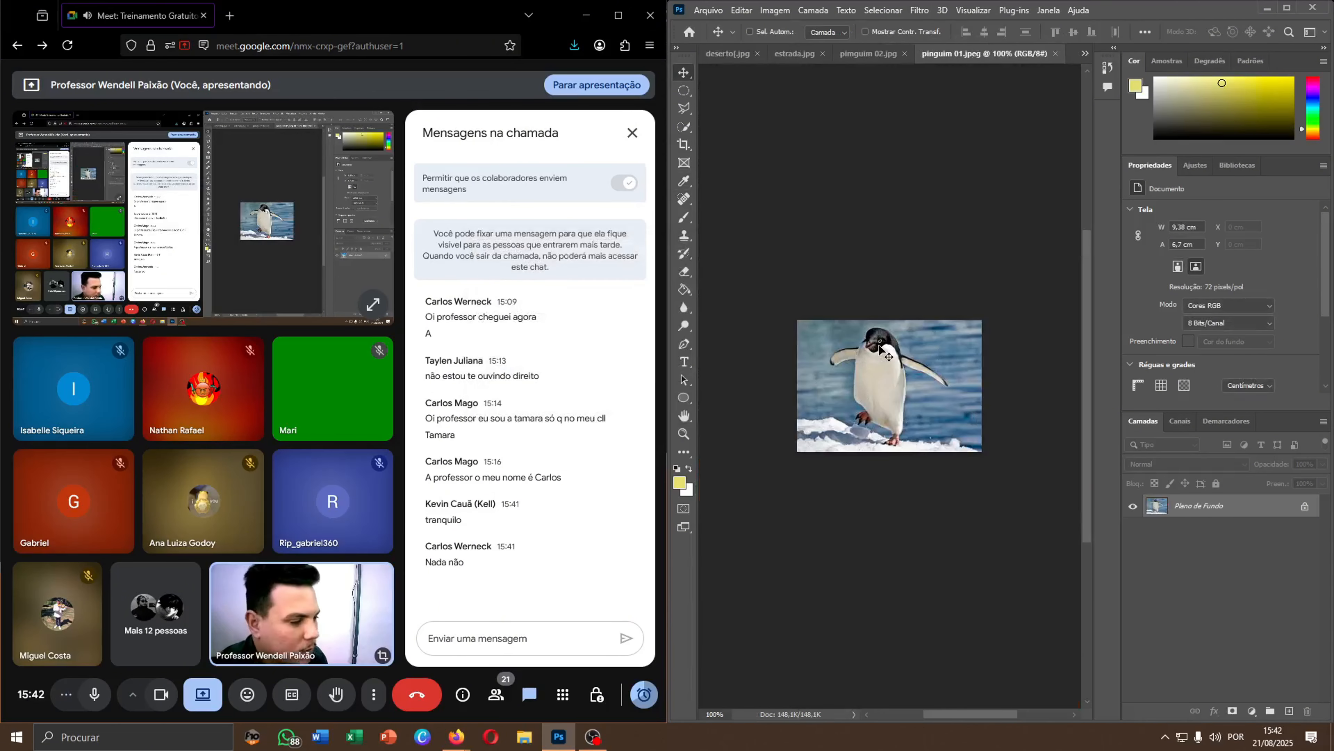
# Unlock the background layers of pinguim 01.jpeg, pimguim 02.jpg and estrada.jpg.
pyautogui.click(1307, 513)
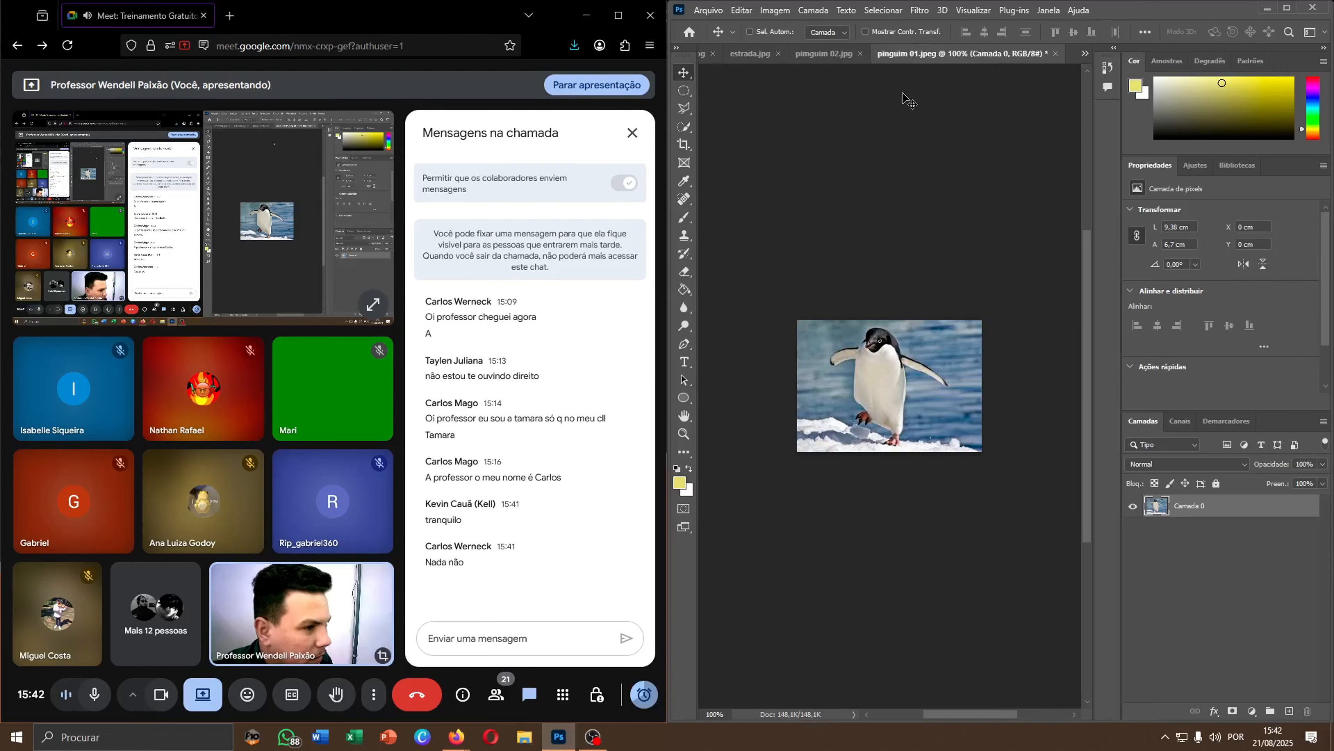
pyautogui.click(837, 53)
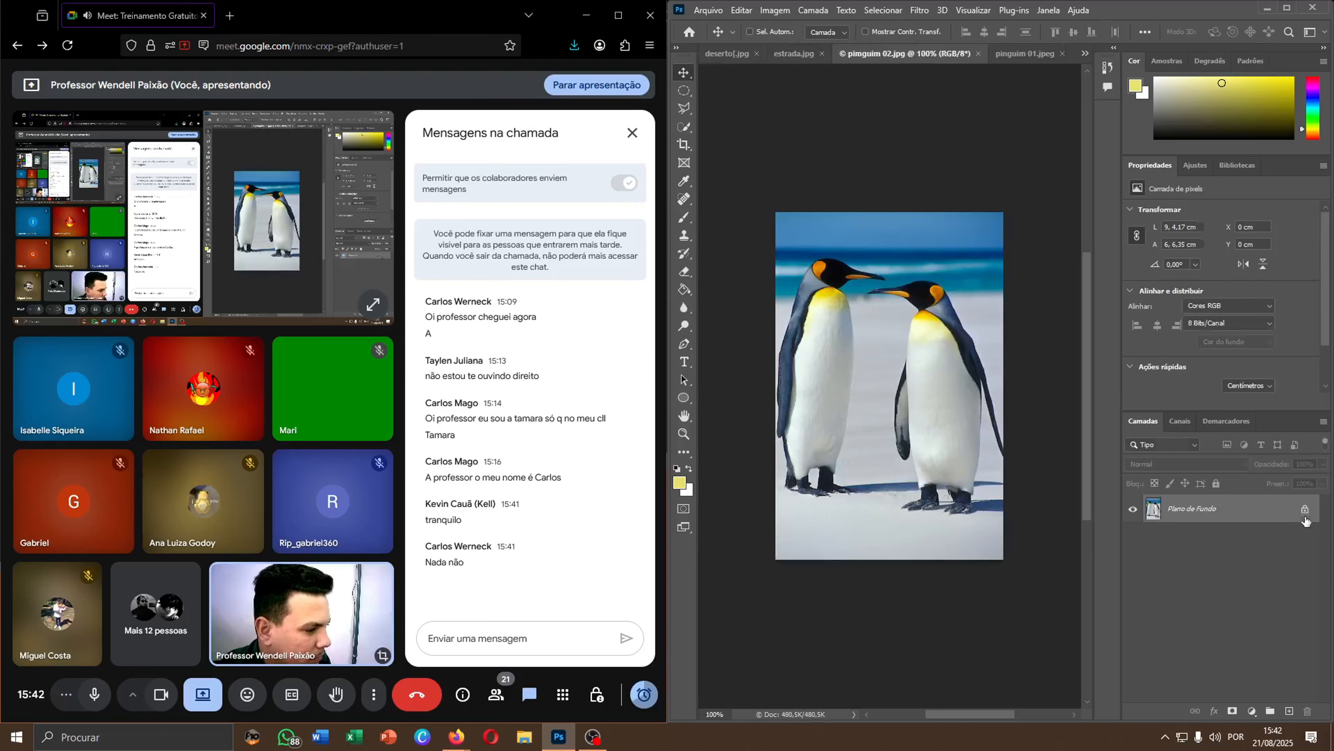
pyautogui.hotkey('ctrl', 'shift', 'Tab')
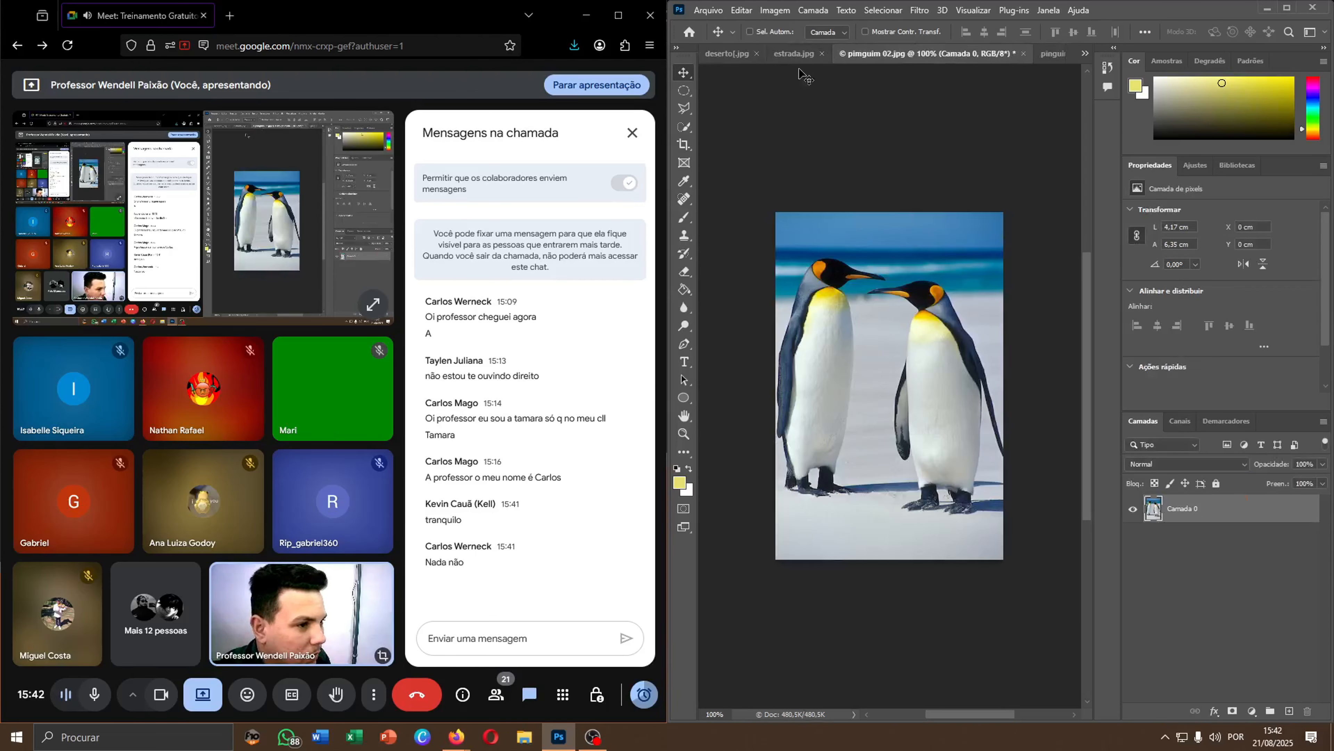
pyautogui.click(1306, 509)
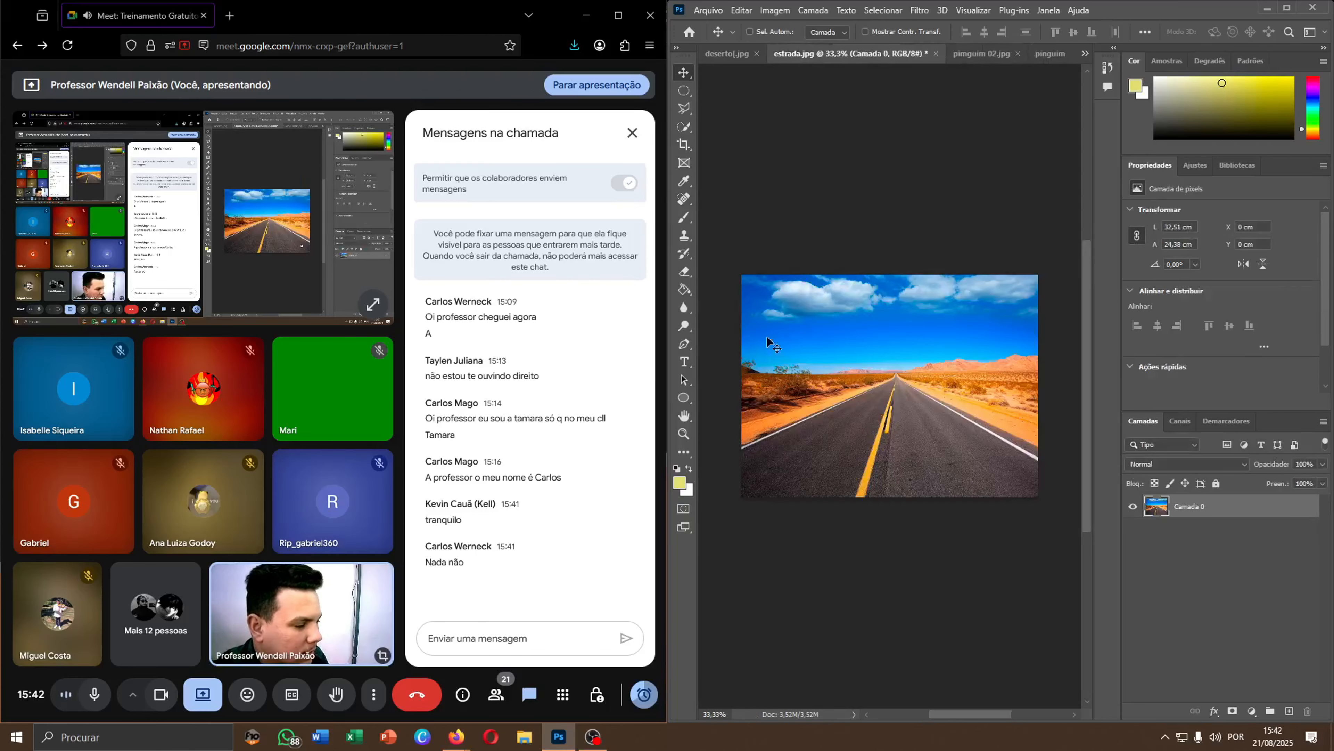
pyautogui.hotkey('ctrl', '0')
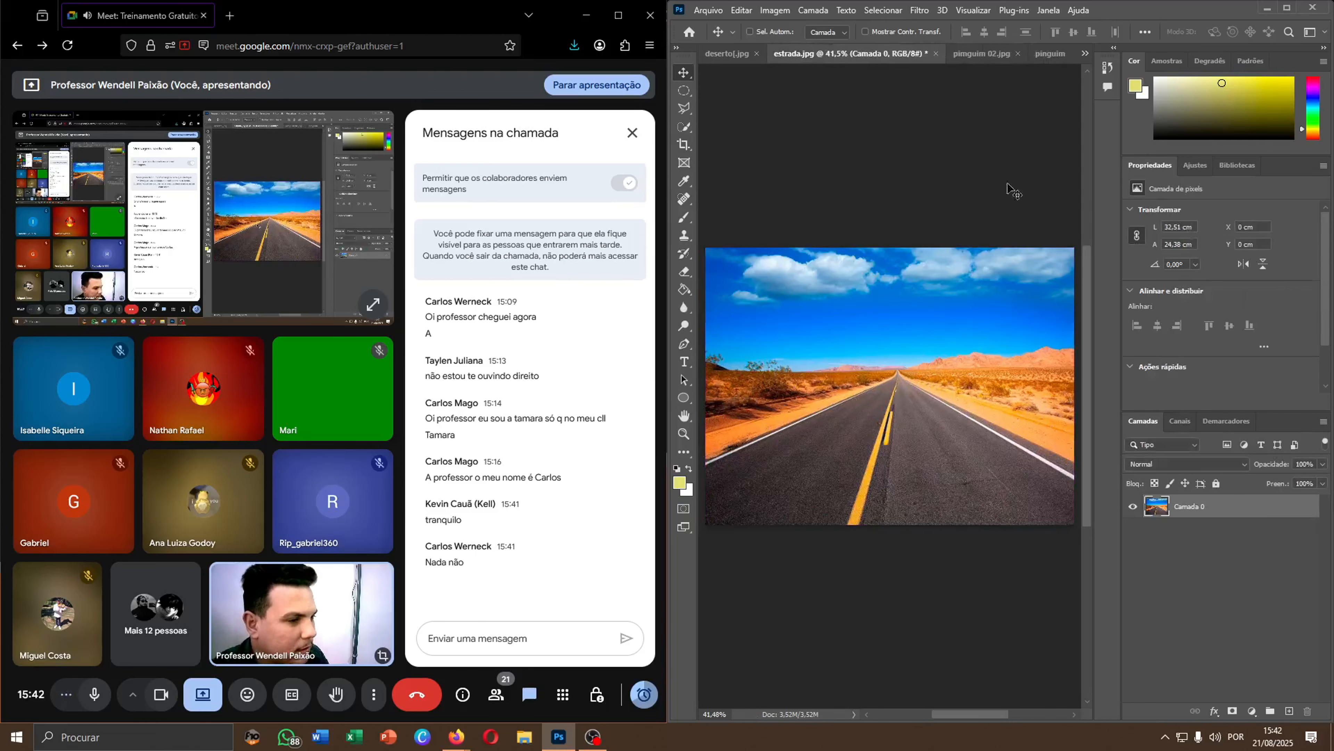
# Select the sky, sea and sand around the two penguins in pimguim 02.jpg with a new Quick Selection.
pyautogui.click(1009, 56)
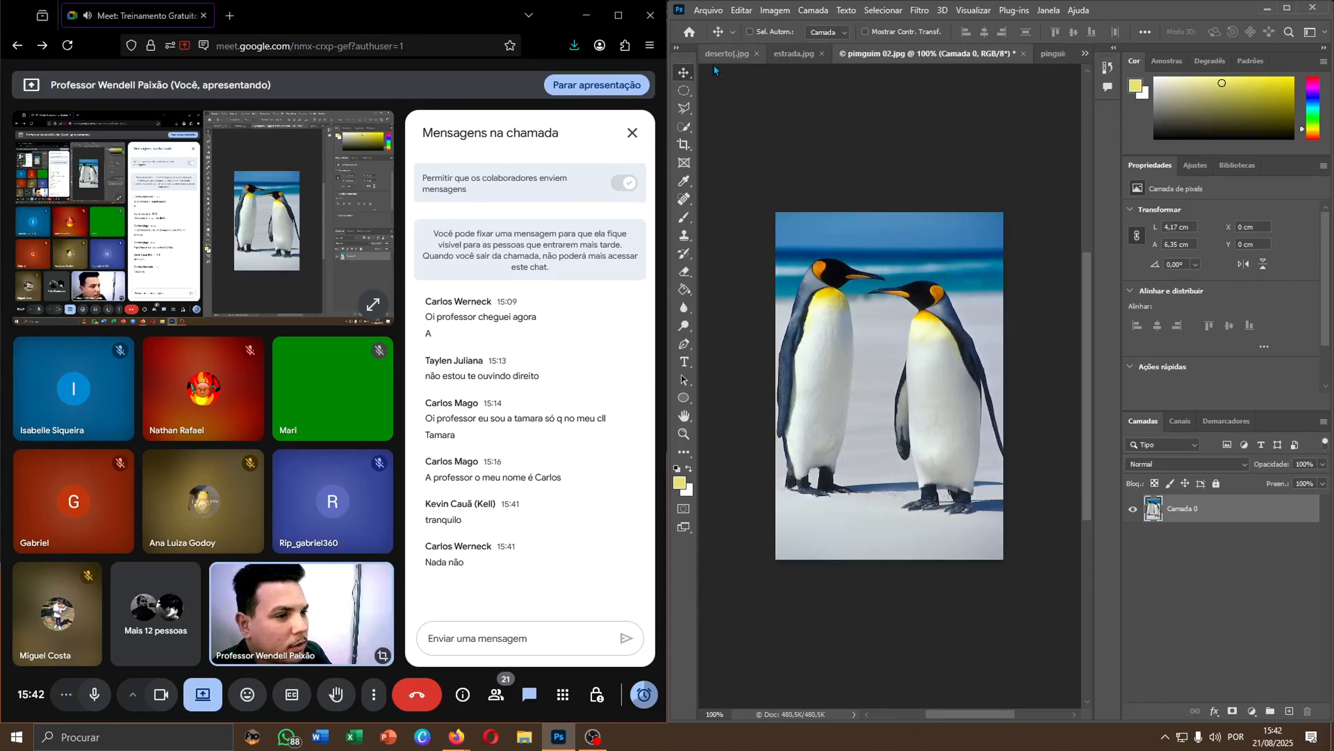
pyautogui.click(685, 127)
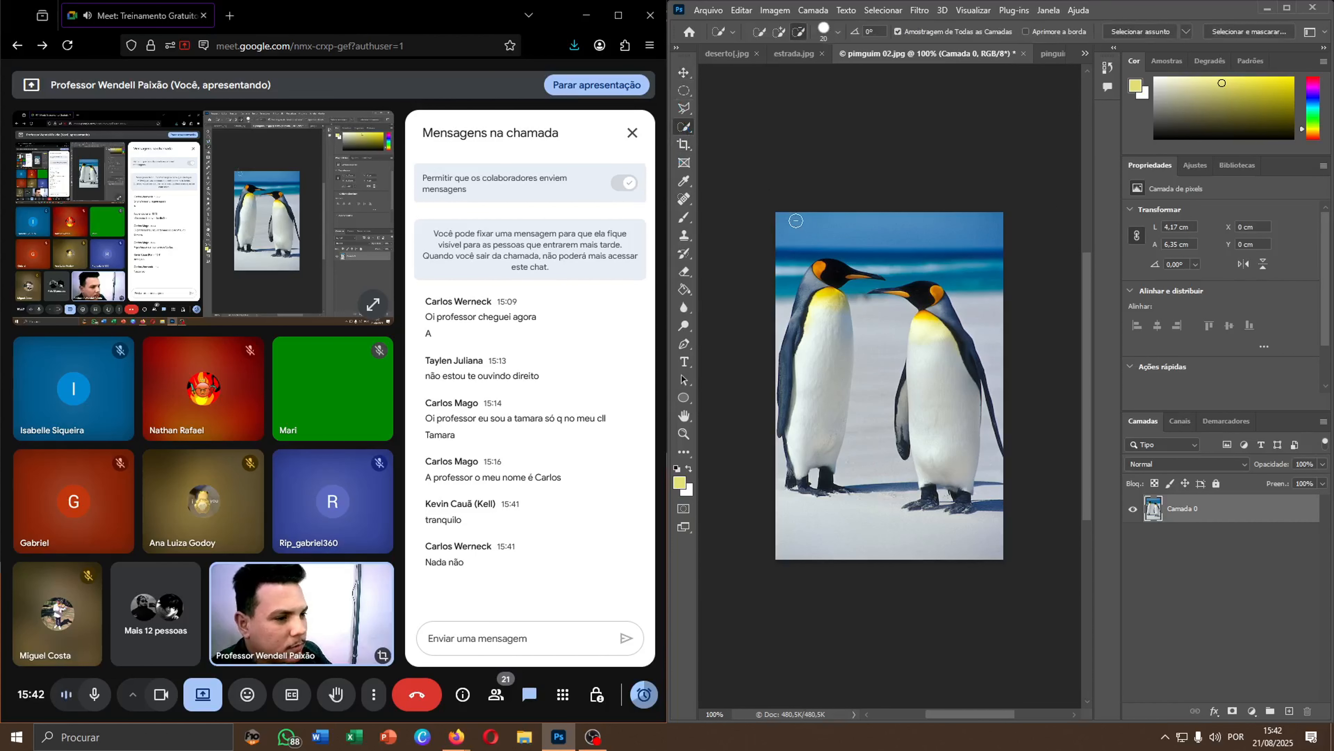
pyautogui.click(763, 32)
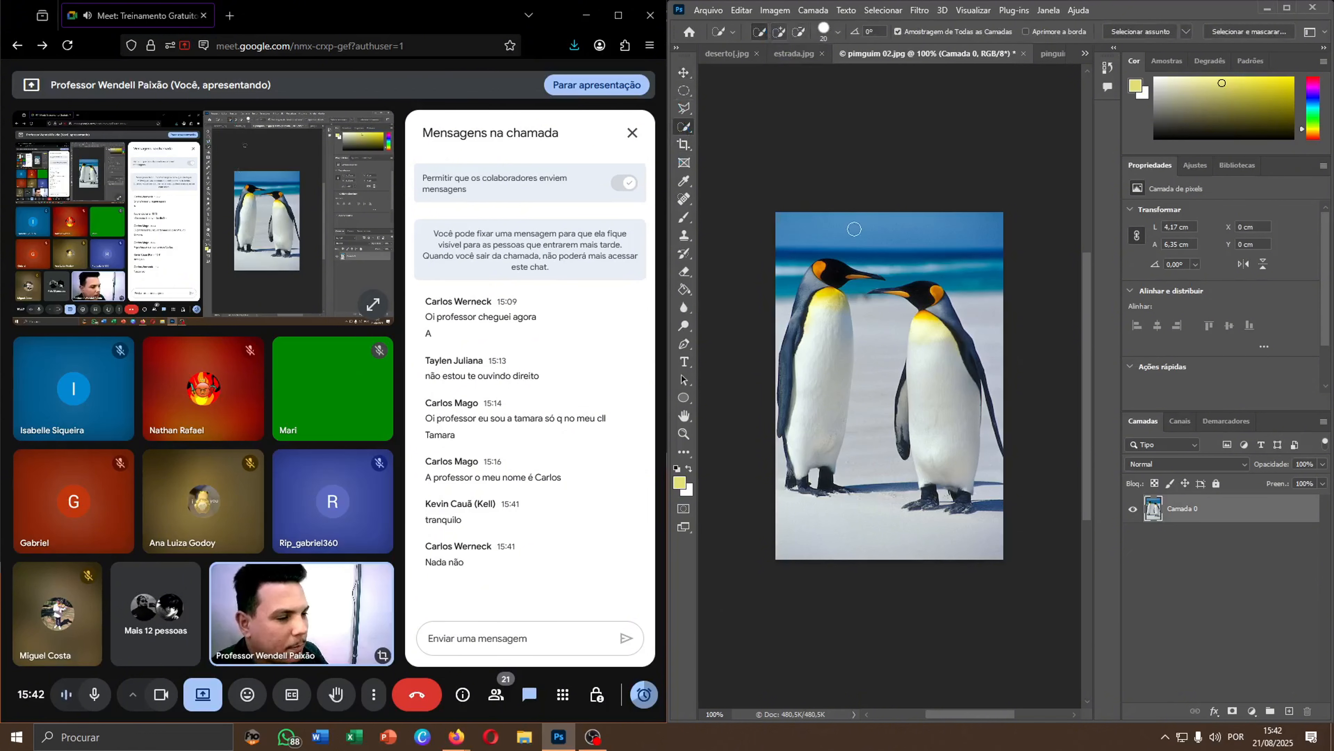
pyautogui.moveTo(786, 223)
pyautogui.mouseDown()
pyautogui.moveTo(951, 285)
pyautogui.moveTo(974, 319)
pyautogui.moveTo(993, 415)
pyautogui.mouseUp()
pyautogui.moveTo(992, 490)
pyautogui.mouseDown()
pyautogui.moveTo(903, 546)
pyautogui.moveTo(853, 524)
pyautogui.moveTo(888, 359)
pyautogui.moveTo(876, 287)
pyautogui.mouseUp()
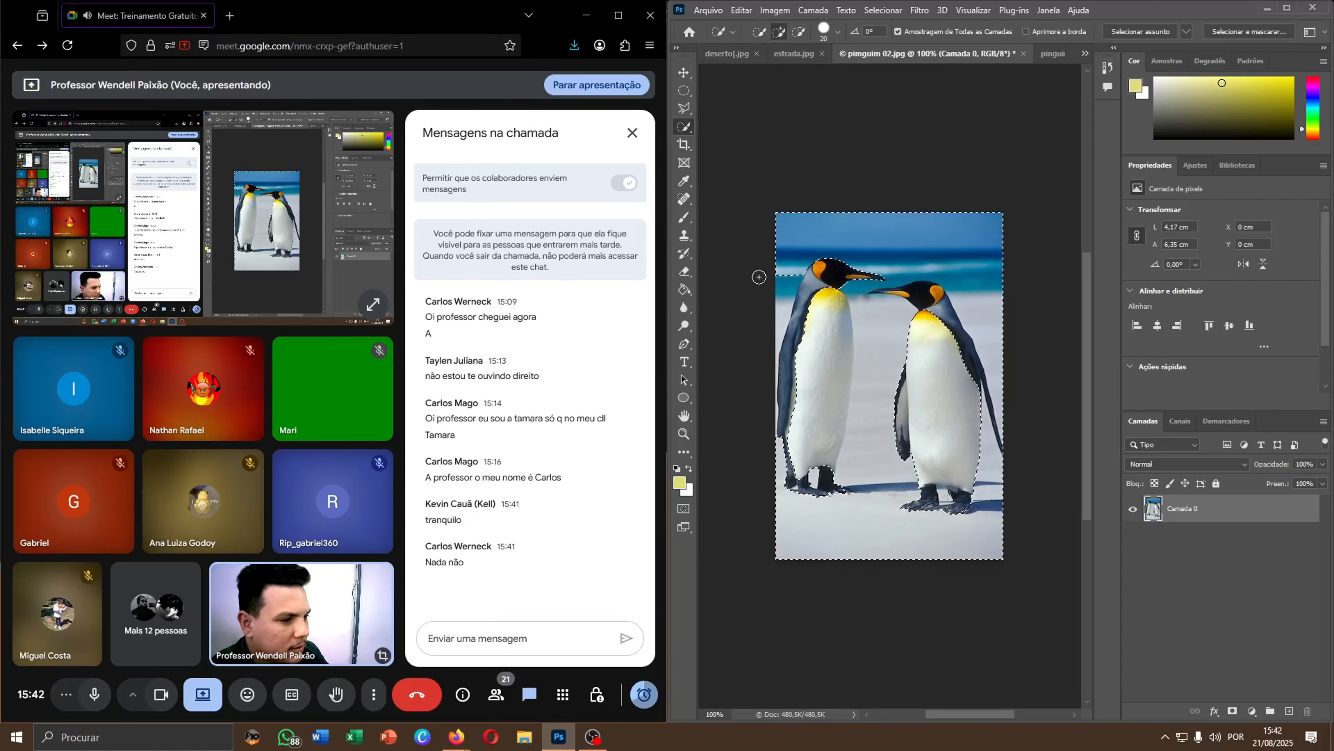
pyautogui.moveTo(780, 273); pyautogui.dragTo(794, 401)
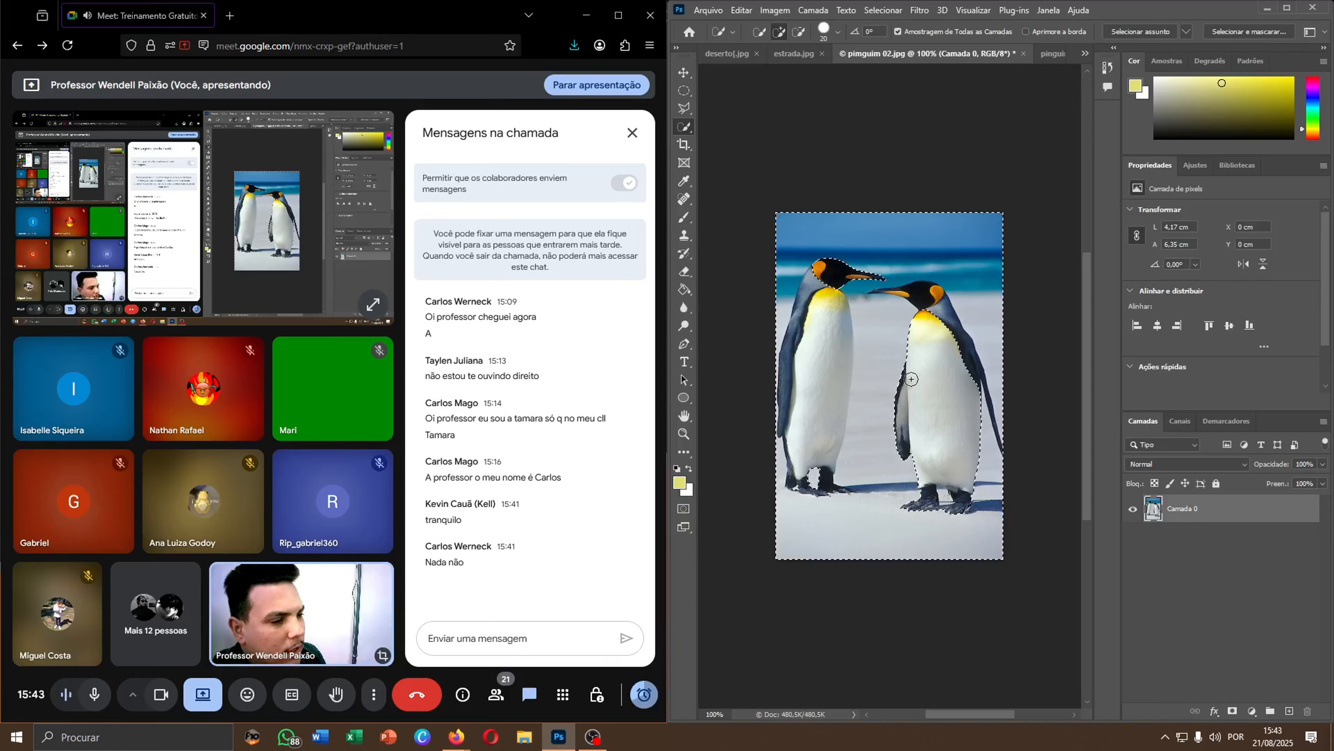
# Try deleting the selected area around the penguins, and undo that deletion.
pyautogui.press('Delete')
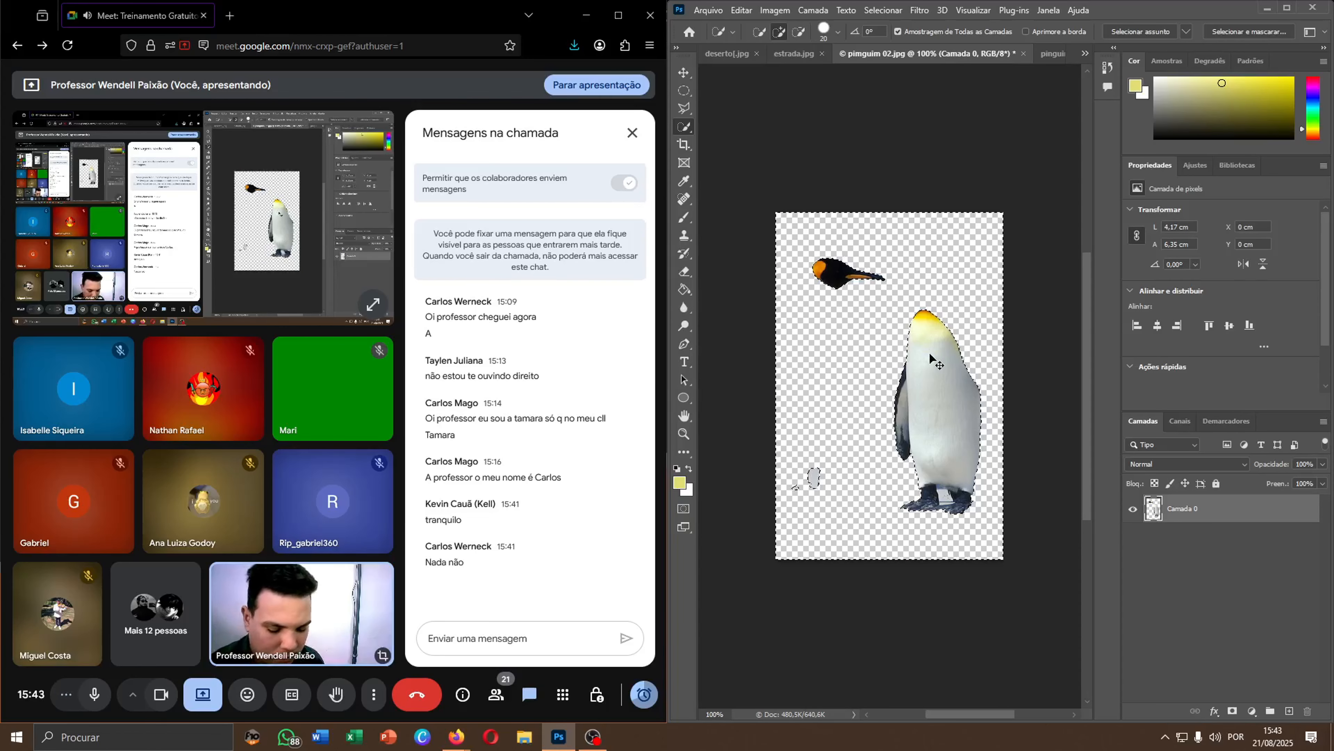
pyautogui.hotkey('ctrl', 'z')
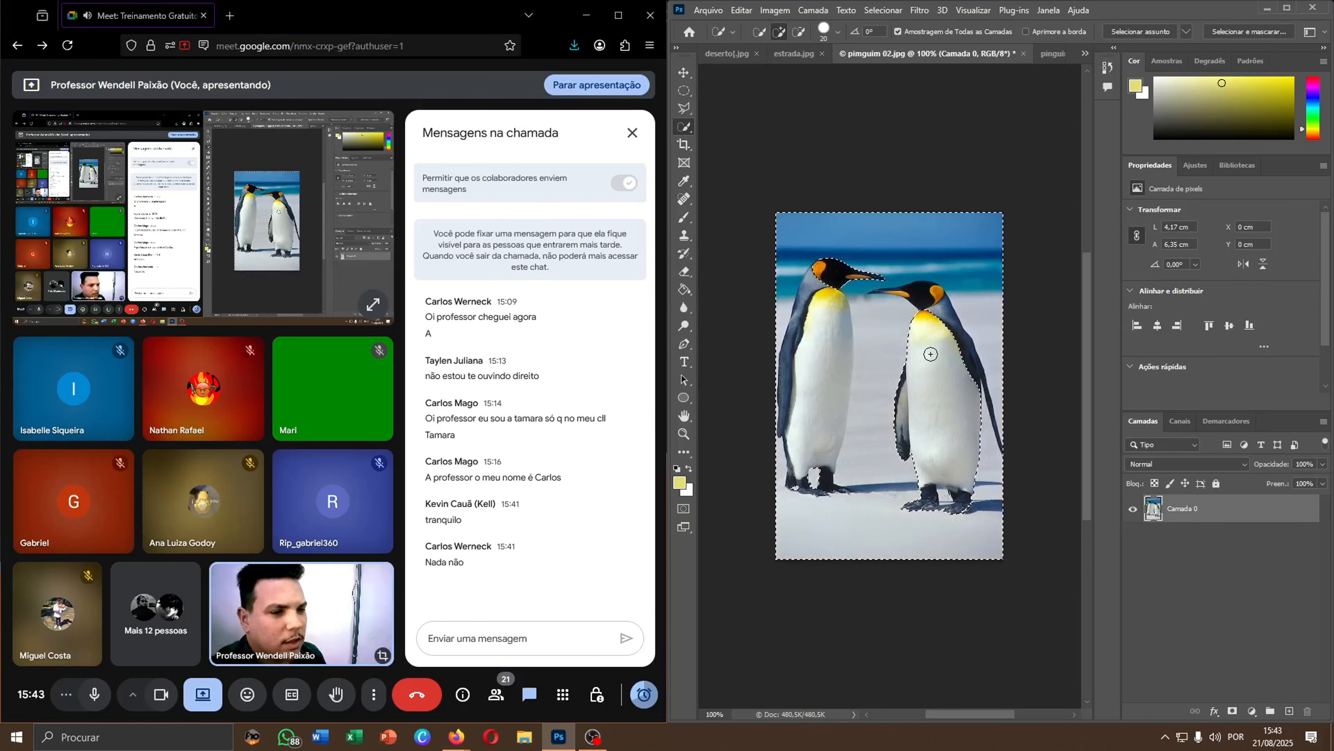
# Subtract both penguins' bodies, heads and feet from the background selection with the Quick Selection tool.
pyautogui.click(799, 32)
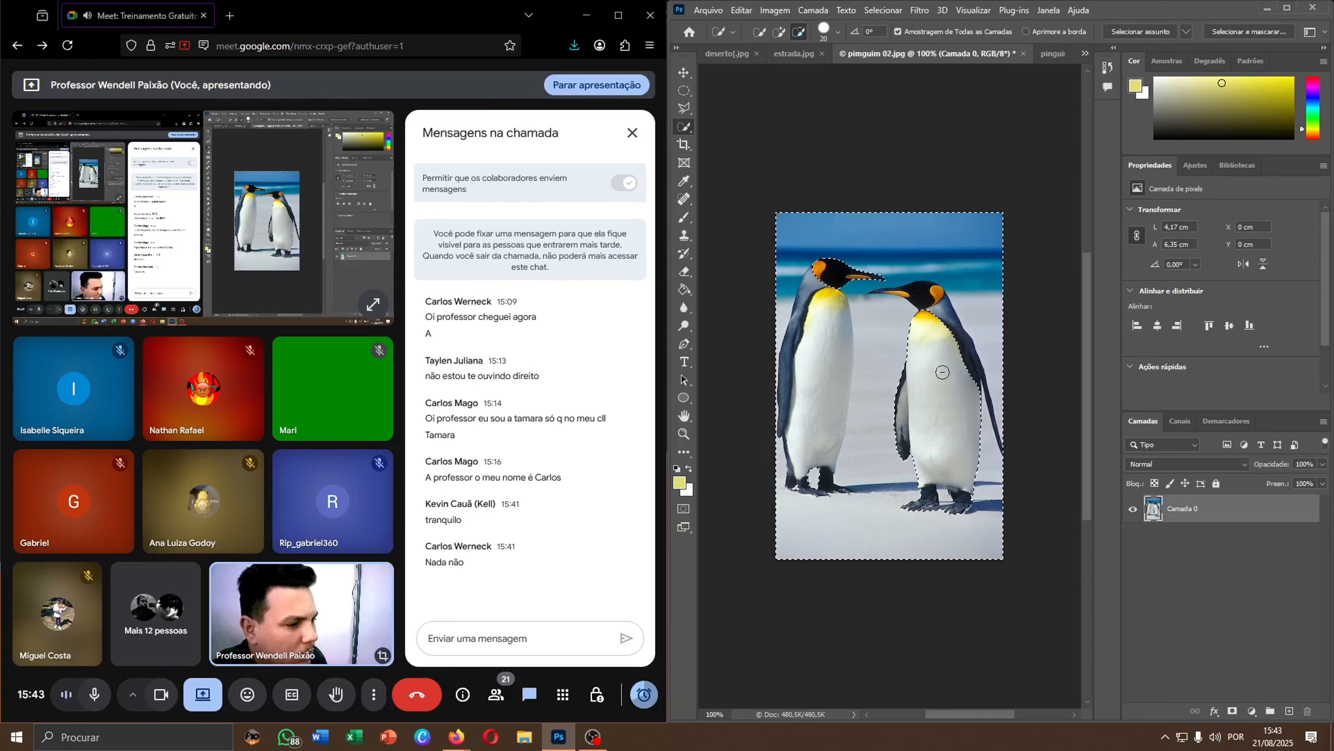
pyautogui.moveTo(929, 305)
pyautogui.mouseDown()
pyautogui.moveTo(970, 363)
pyautogui.moveTo(931, 318)
pyautogui.moveTo(909, 390)
pyautogui.moveTo(917, 430)
pyautogui.mouseUp()
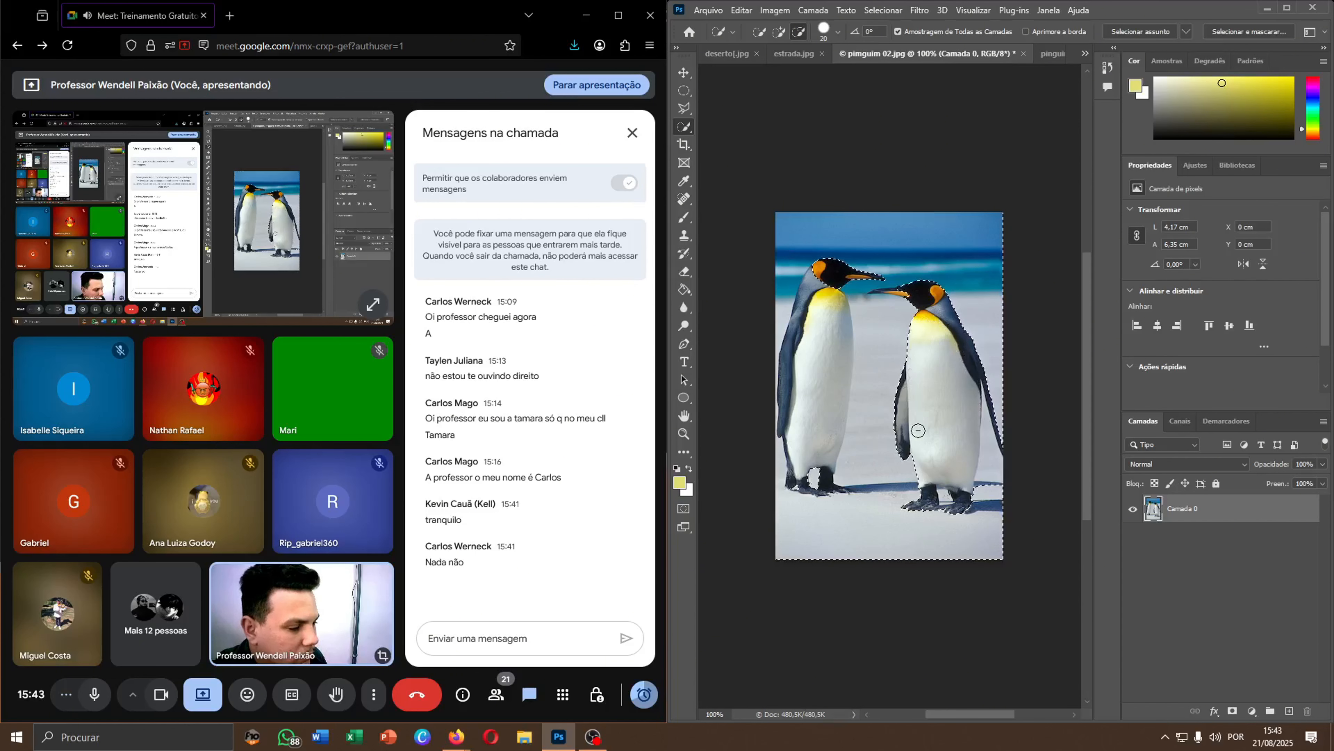
pyautogui.moveTo(822, 482); pyautogui.dragTo(809, 484)
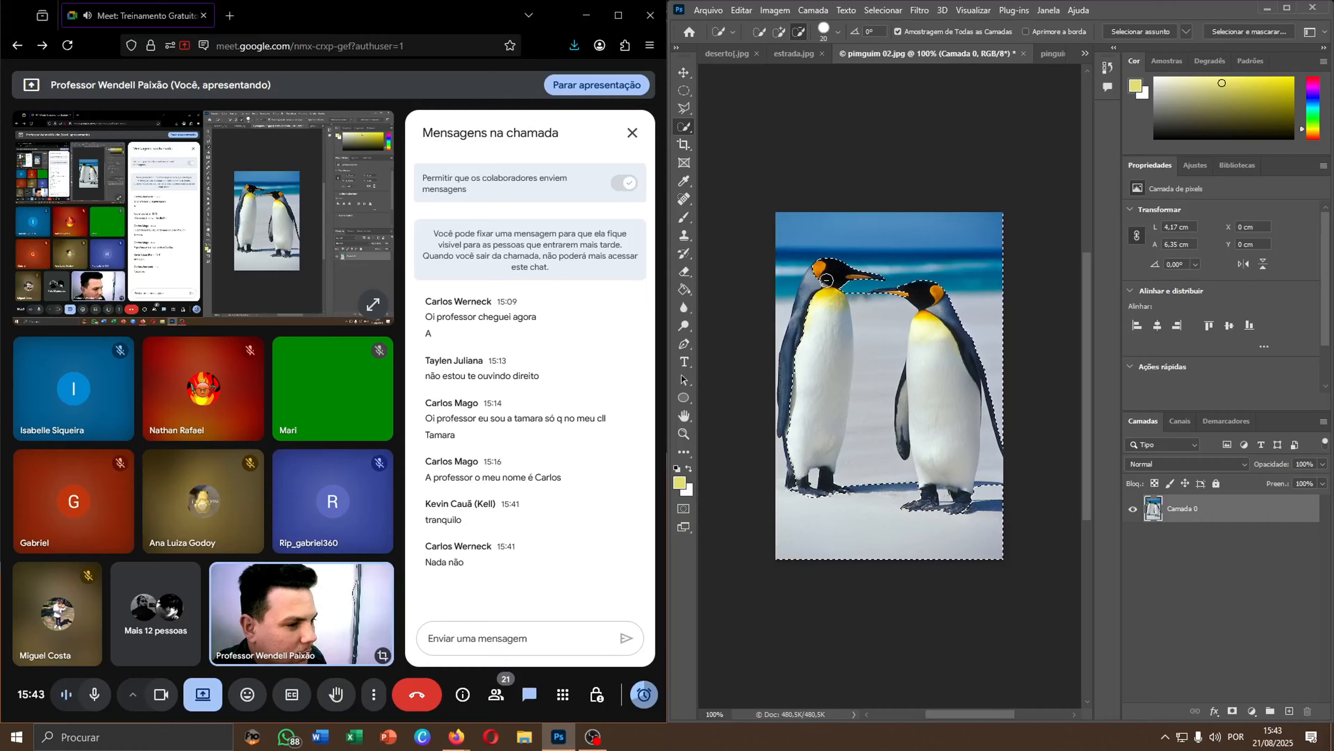
pyautogui.moveTo(826, 280)
pyautogui.mouseDown()
pyautogui.moveTo(791, 325)
pyautogui.moveTo(776, 433)
pyautogui.mouseUp()
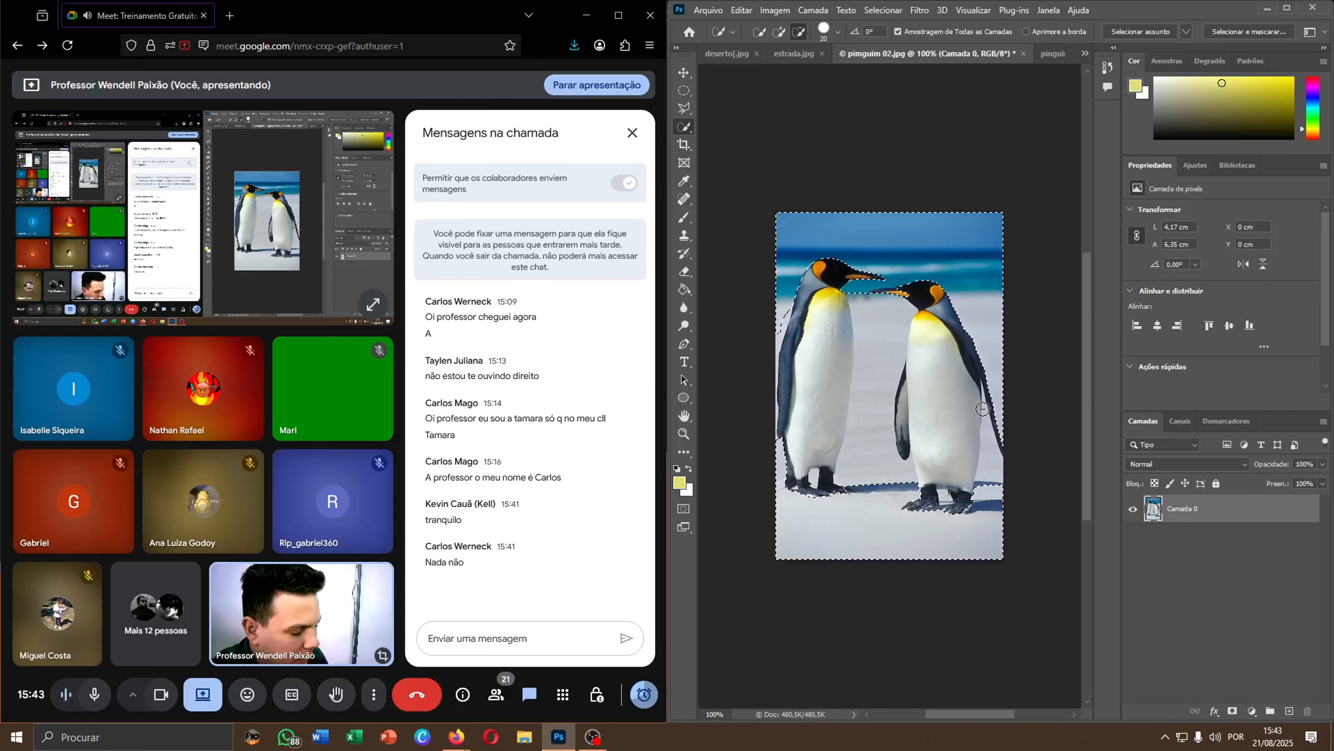
# Test the refined selection by deleting the background, and undo the deletion.
pyautogui.press('Delete')
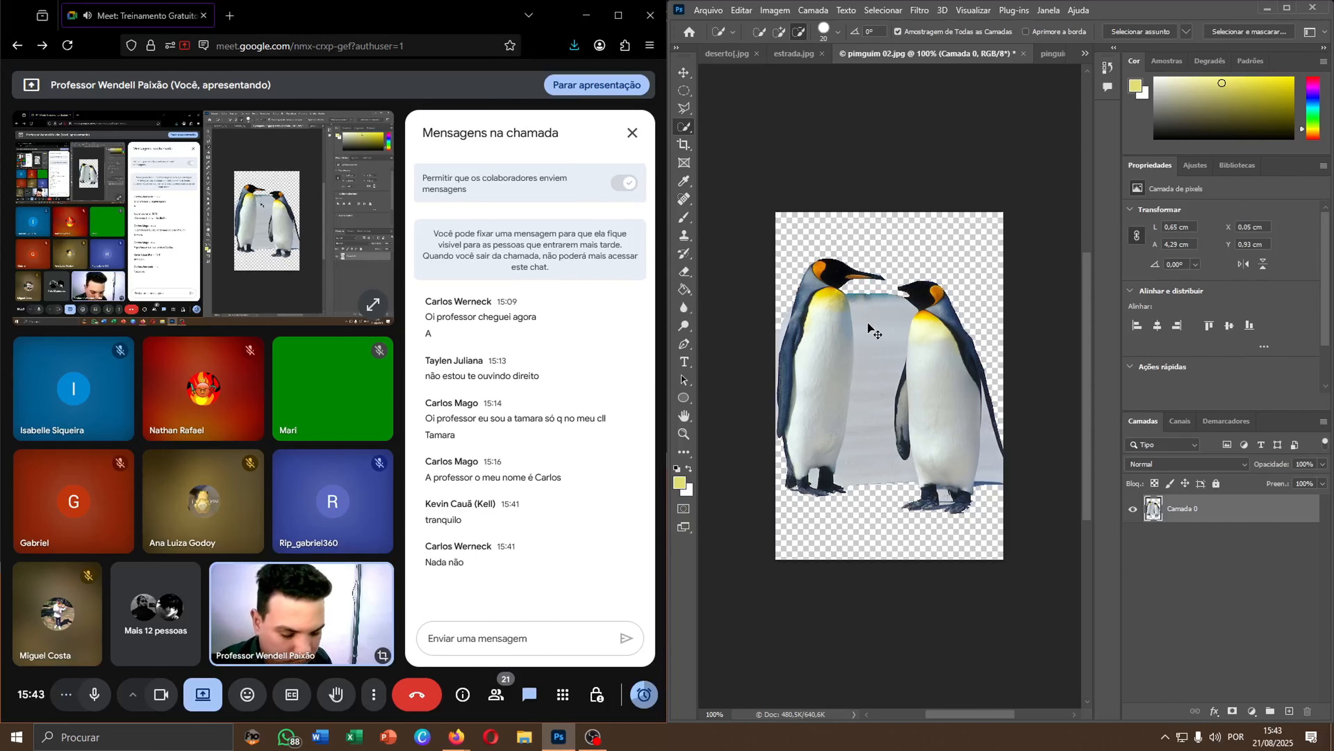
pyautogui.hotkey('ctrl', 'z')
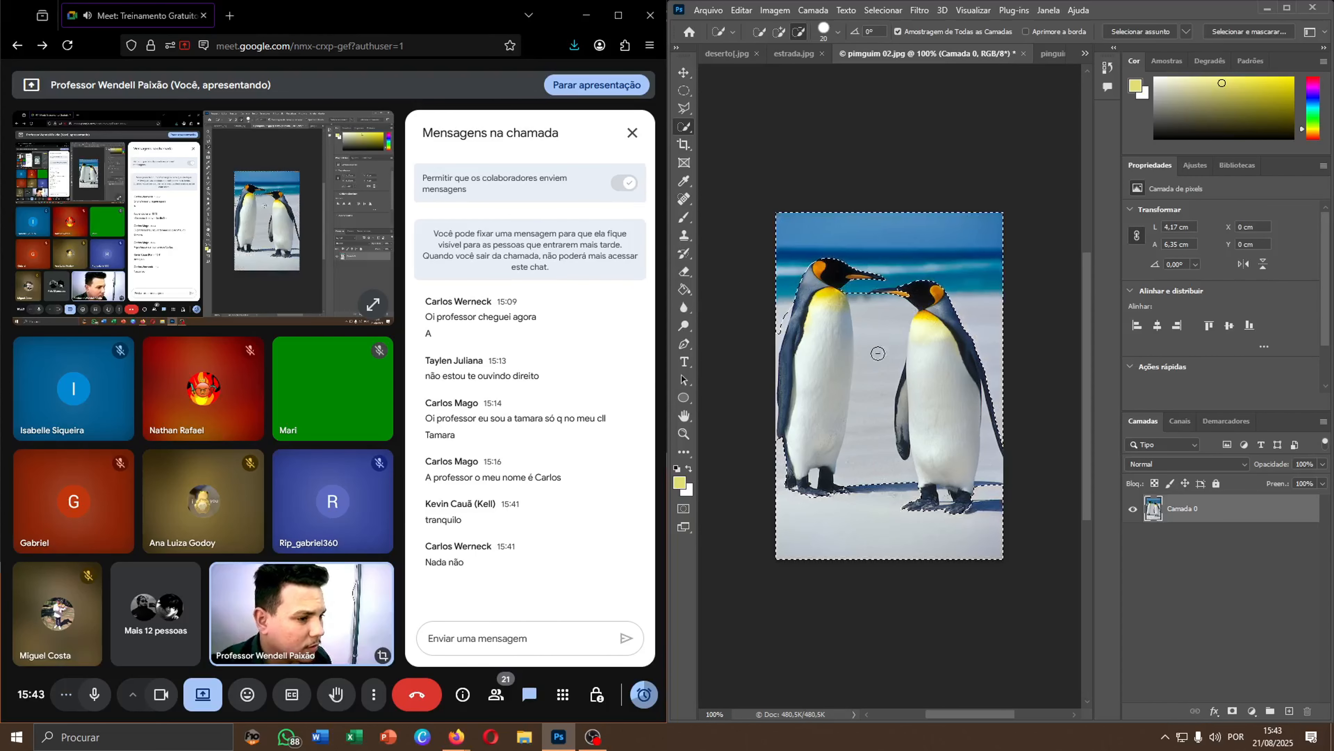
# Add the gap between the penguins to the selection, refine it around the right penguin's feet, and delete the selected background.
pyautogui.click(779, 32)
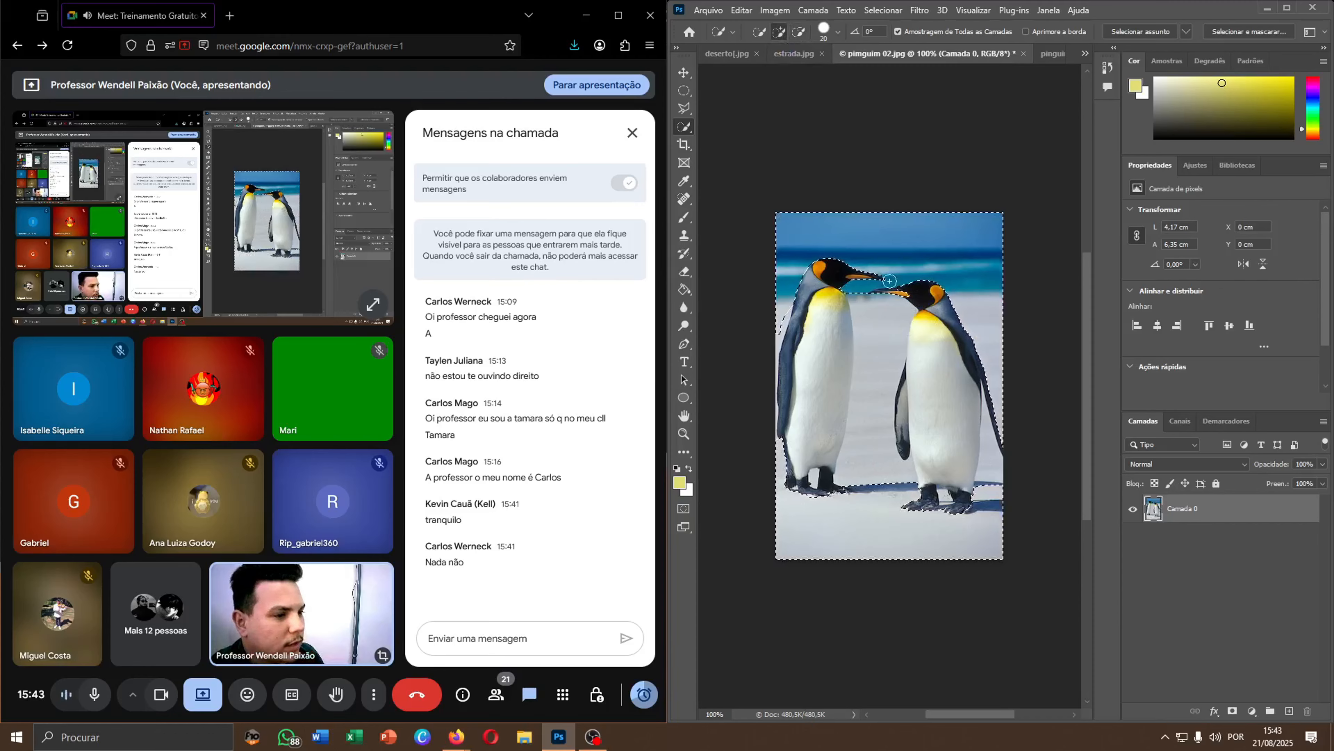
pyautogui.moveTo(872, 307)
pyautogui.mouseDown()
pyautogui.moveTo(868, 464)
pyautogui.moveTo(897, 326)
pyautogui.moveTo(880, 328)
pyautogui.moveTo(882, 370)
pyautogui.mouseUp()
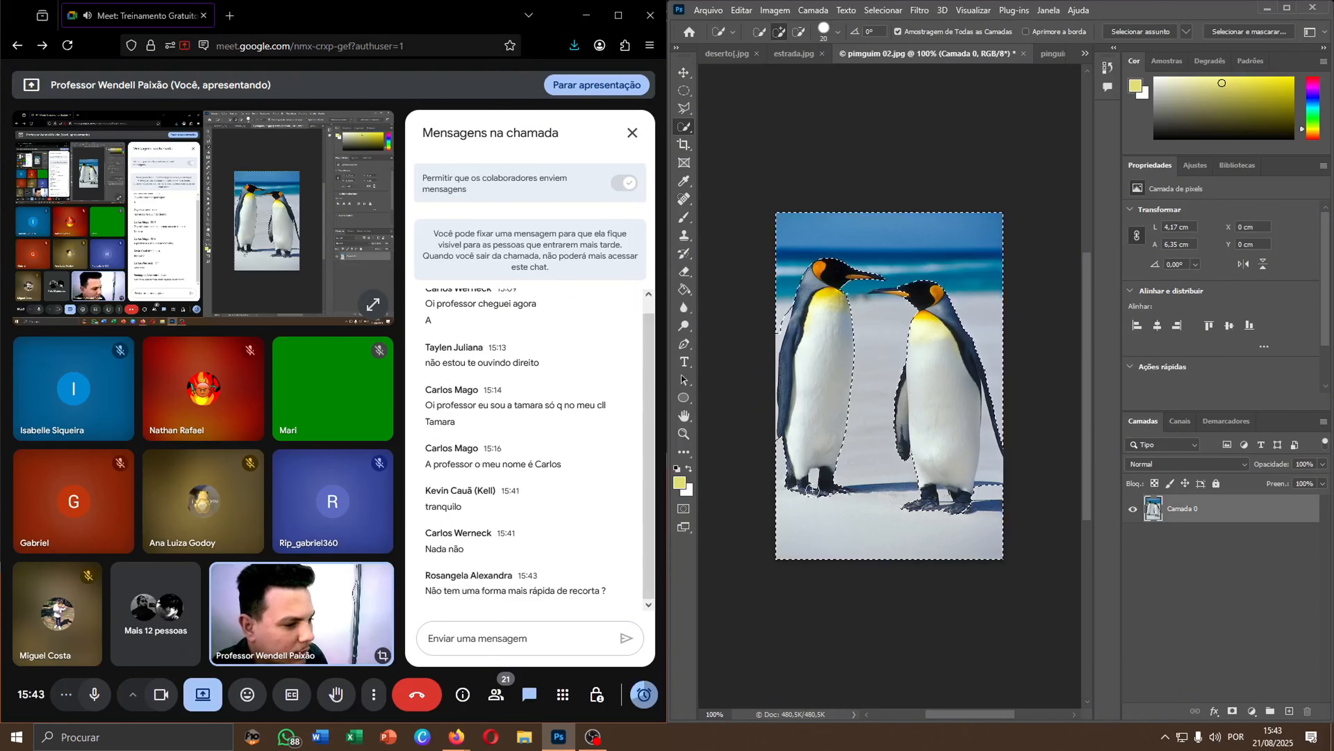
pyautogui.click(928, 503)
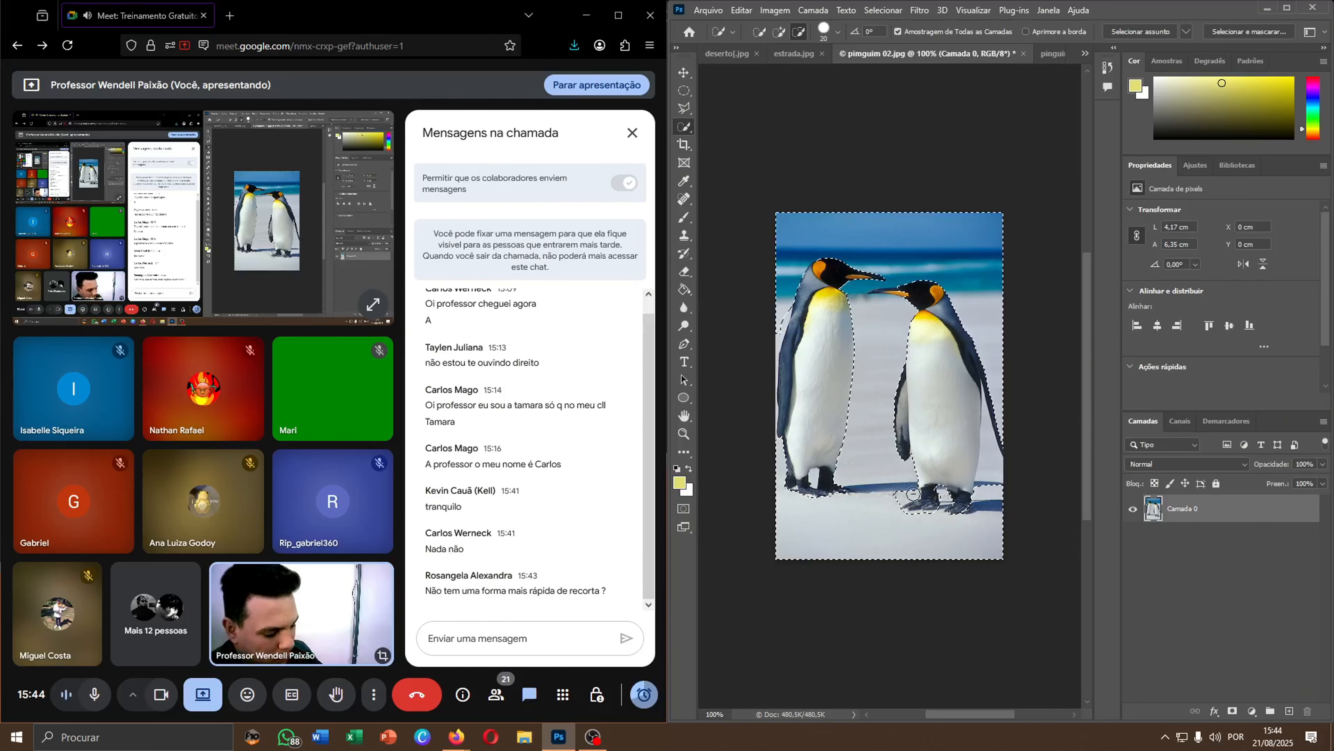
pyautogui.press('Delete')
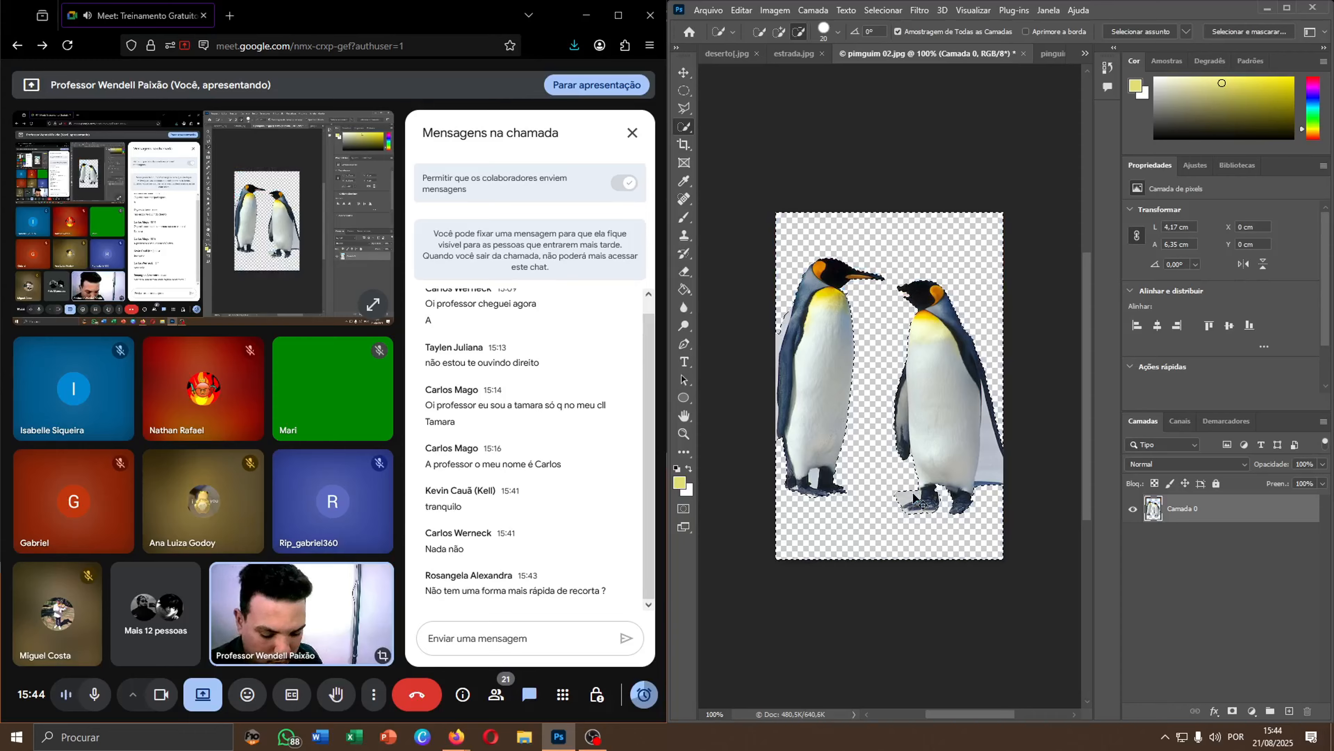
# Undo the background deletion and subtract the area between the left penguin's feet from the selection.
pyautogui.hotkey('ctrl', 'z')
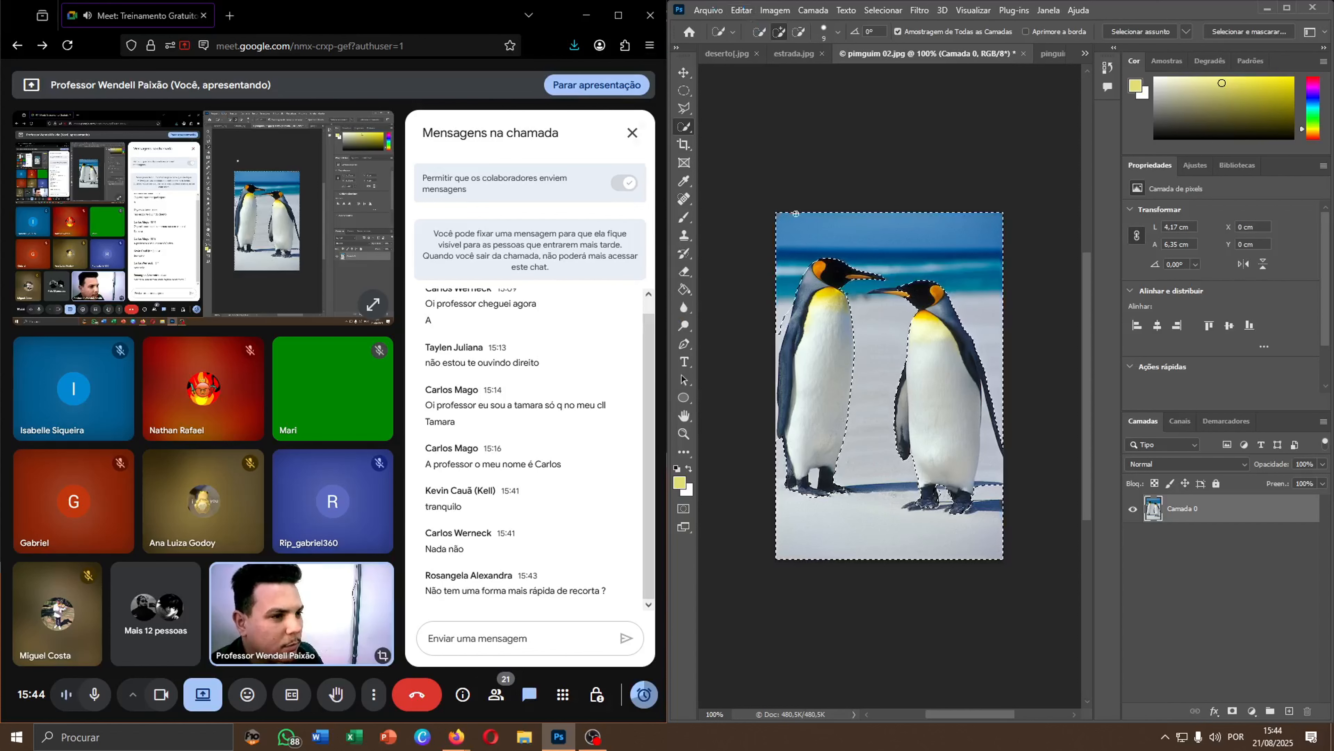
pyautogui.click(814, 475)
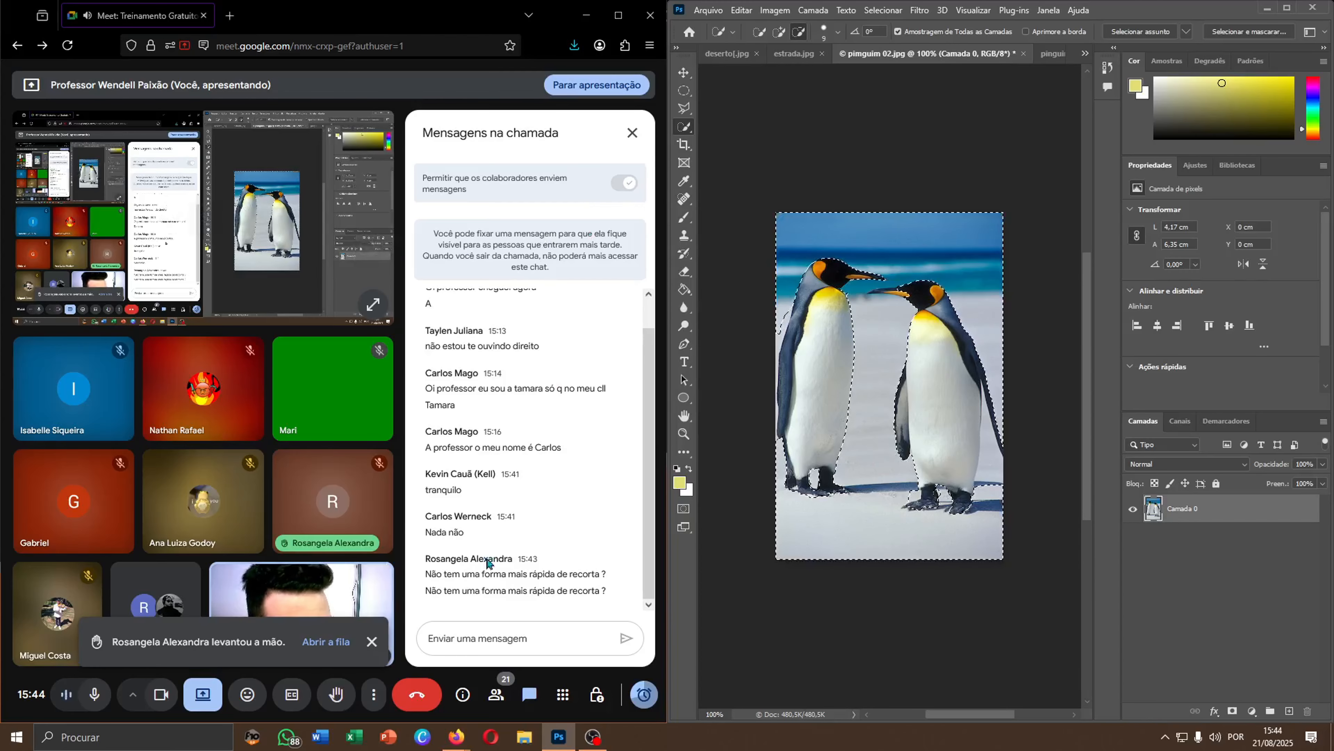
# Open the raised-hand queue in the Google Meet call and return to Photoshop.
pyautogui.click(327, 641)
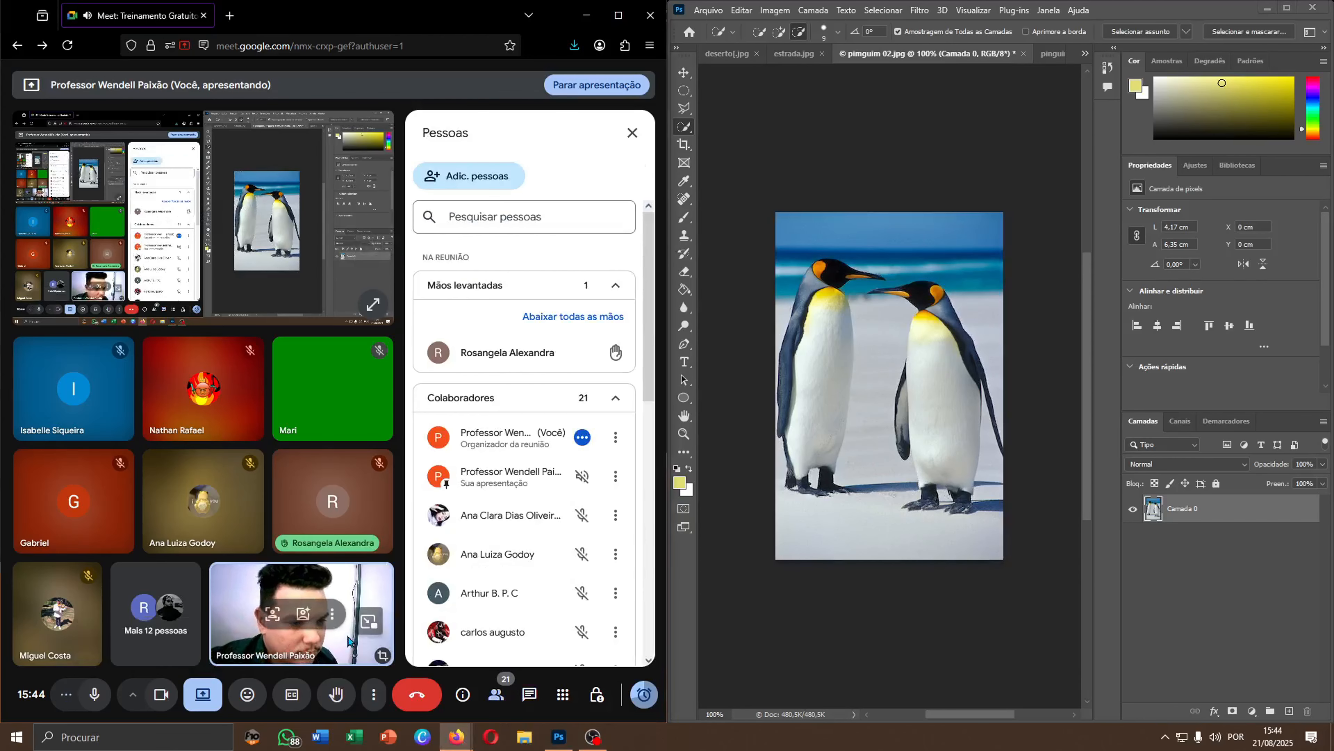
pyautogui.click(721, 209)
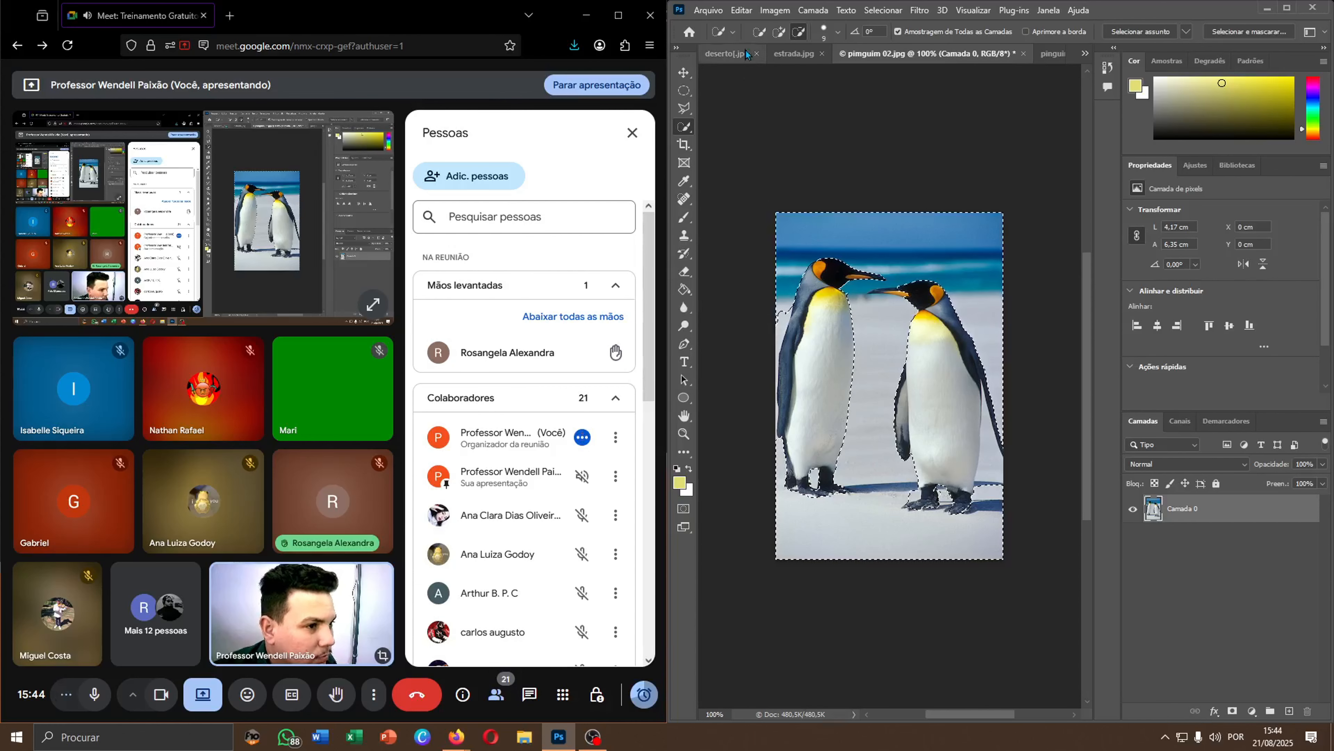
# Delete the selected background and the leftover shadow patch and line beside the right penguin's flipper, and clear the selection.
pyautogui.click(783, 31)
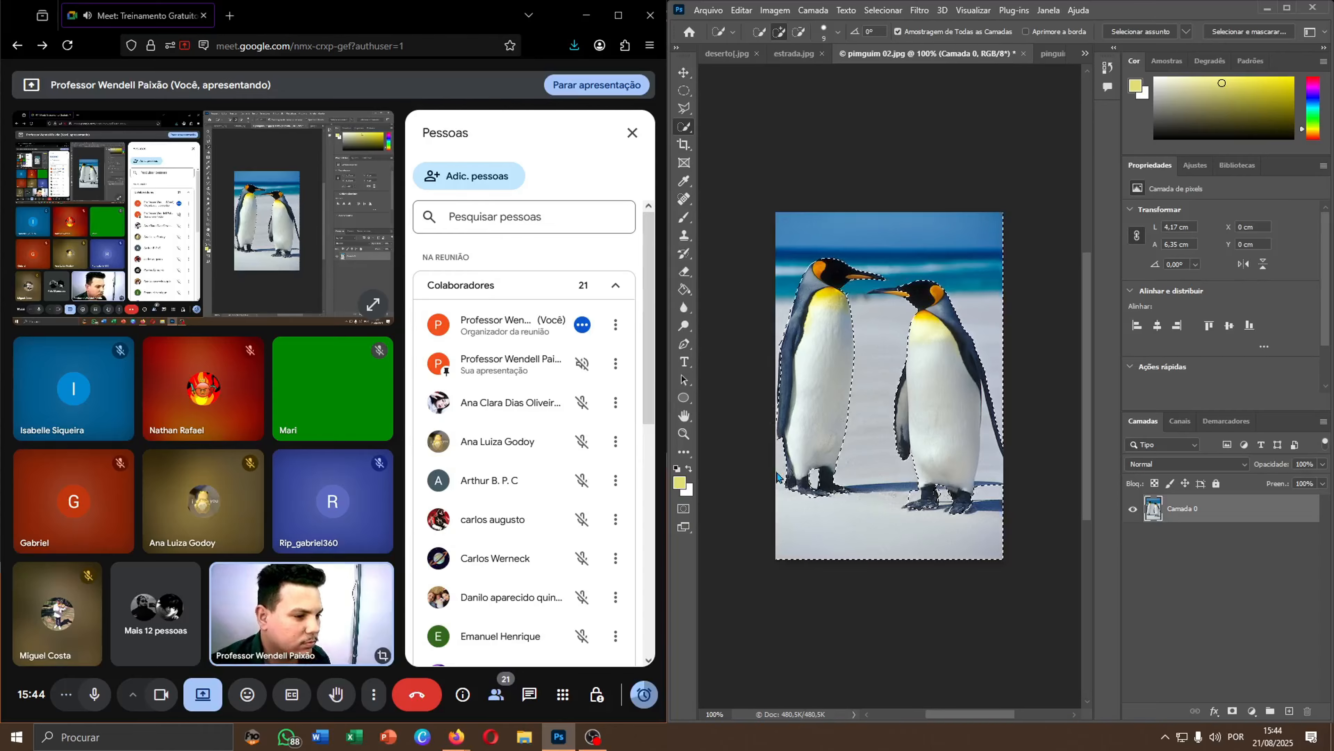
pyautogui.press('Delete')
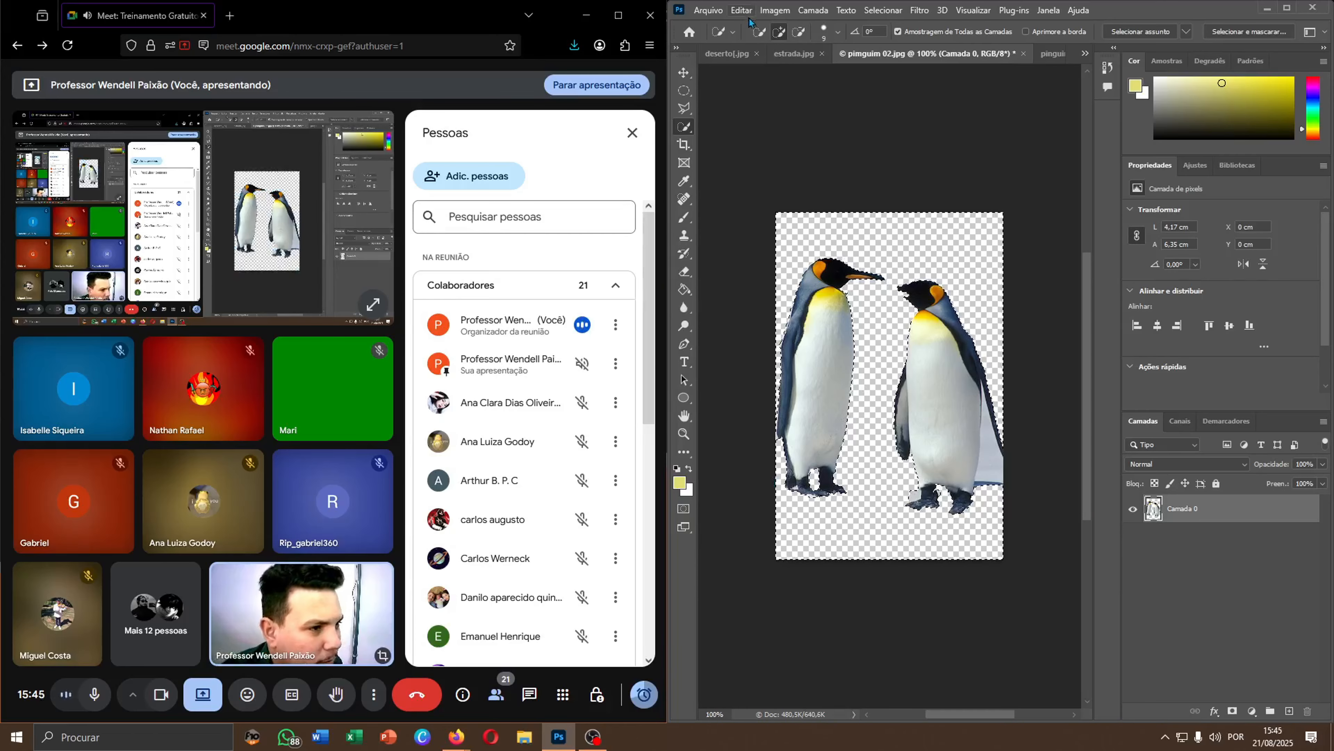
pyautogui.moveTo(982, 457); pyautogui.dragTo(988, 461)
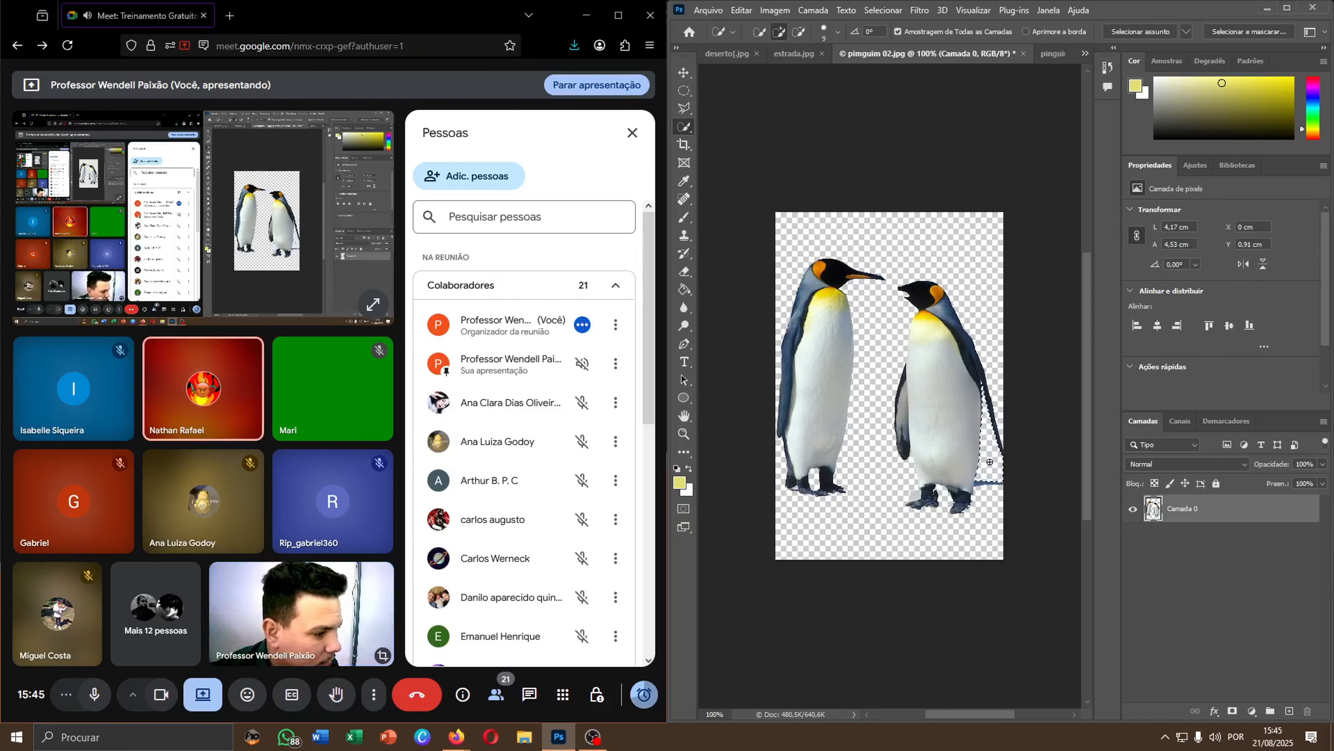
pyautogui.press('Delete')
pyautogui.hotkey('ctrl', 'd')
pyautogui.click(981, 485)
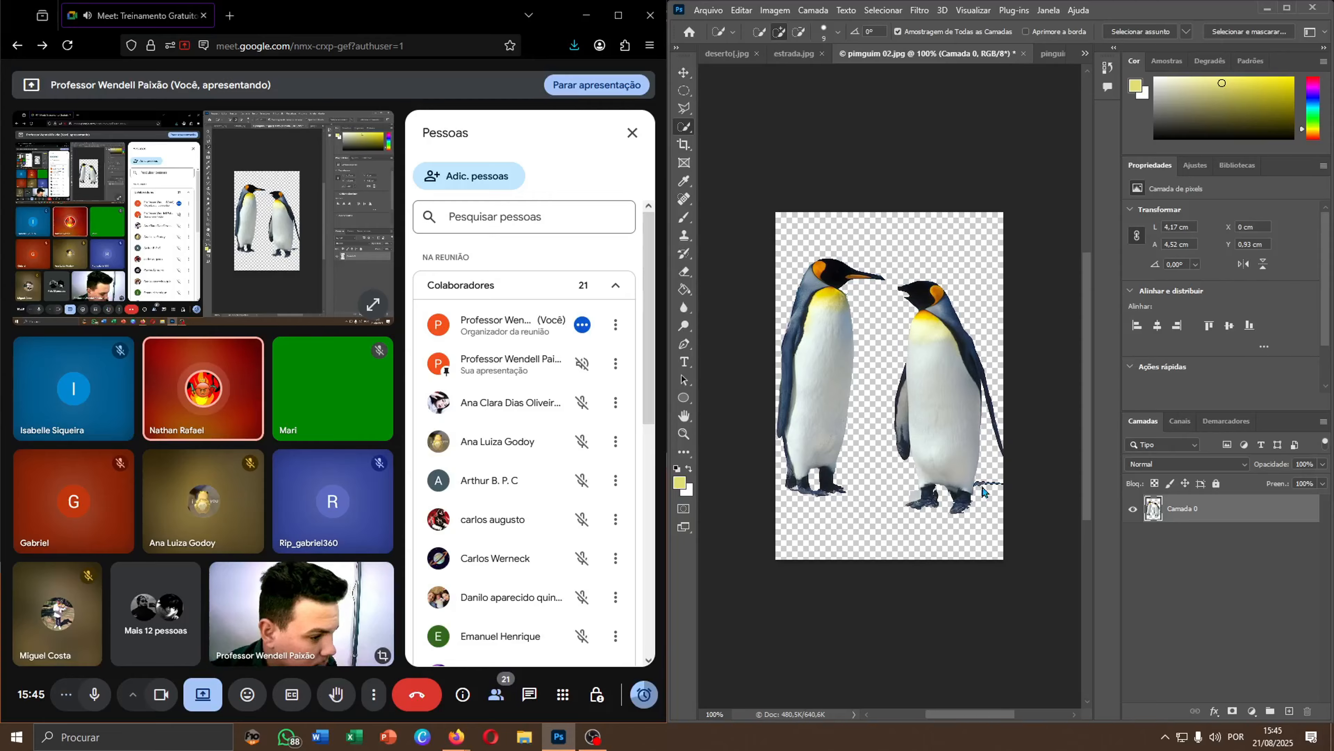
pyautogui.hotkey('ctrl', 'd')
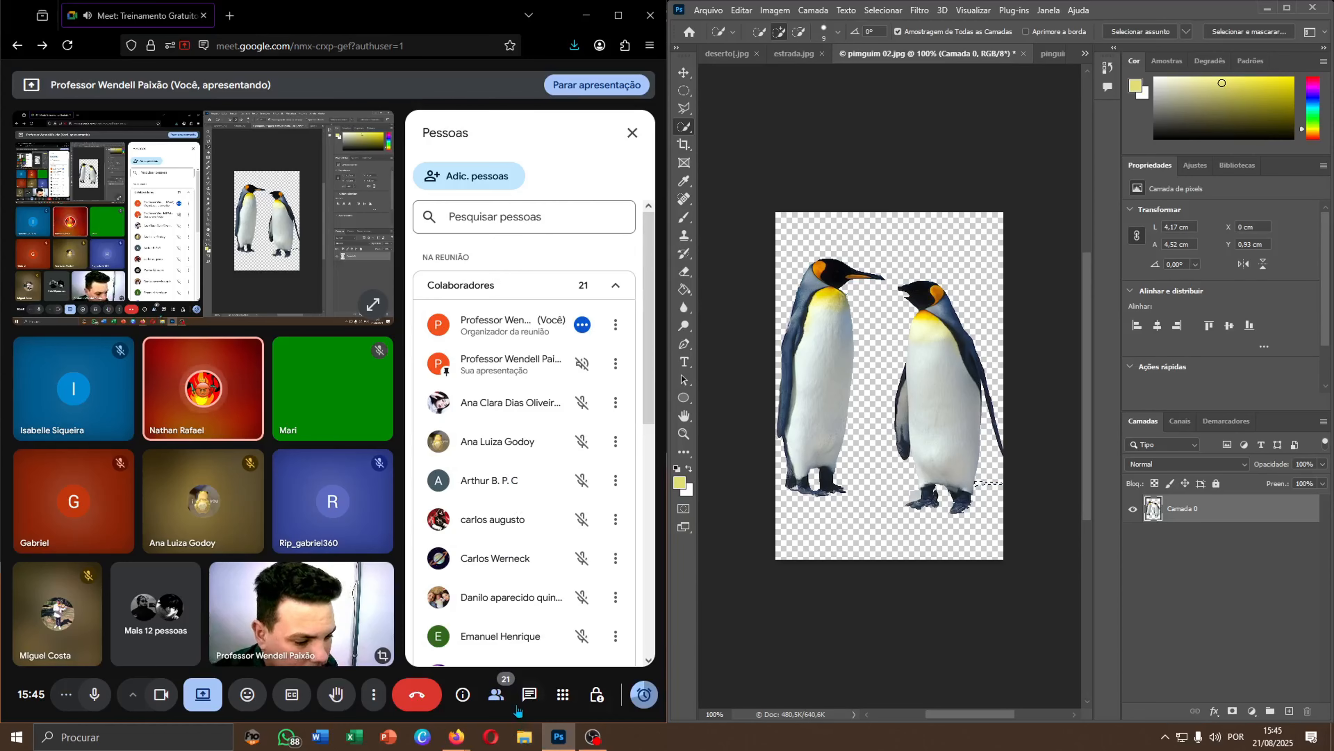
# Show the call's chat messages in Google Meet.
pyautogui.click(523, 701)
pyautogui.click(523, 701)
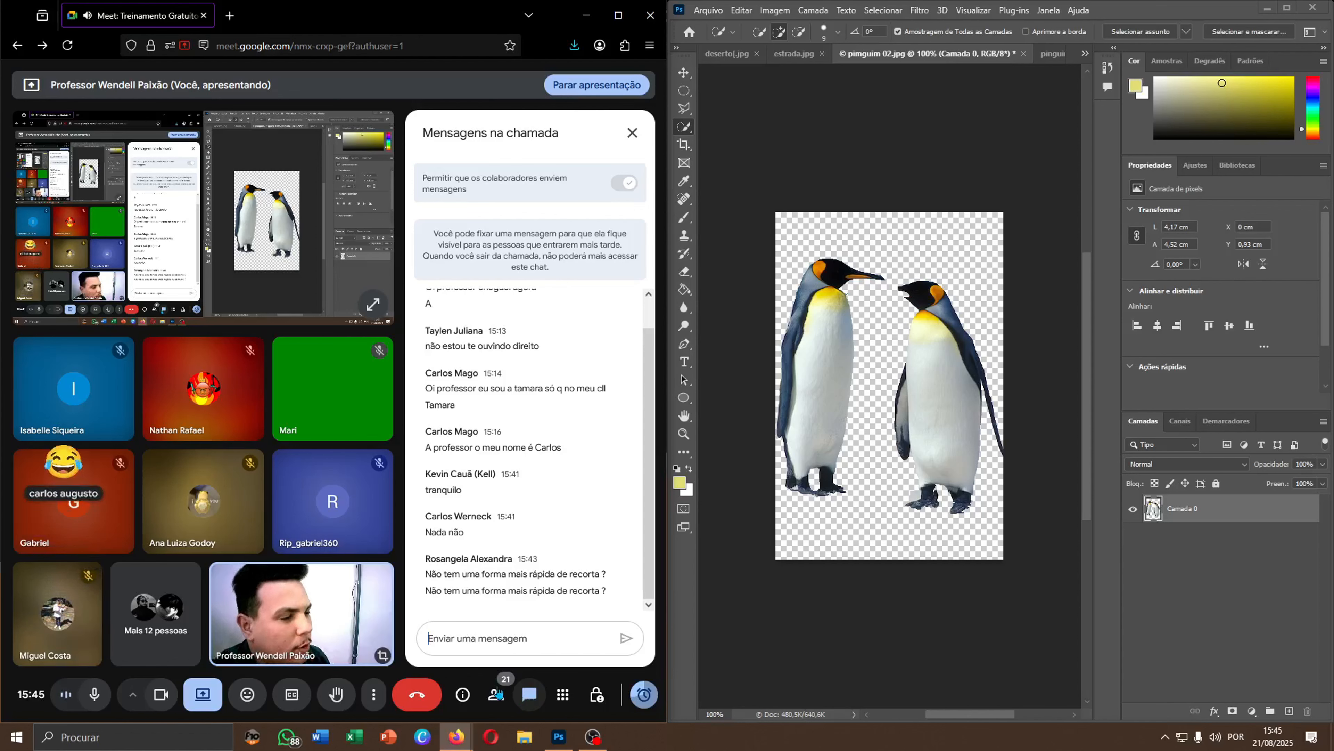
# Revert the penguin image through its history to a Quick Selection state before the background deletion, and exclude the right penguin's beak from the selection.
pyautogui.click(1105, 67)
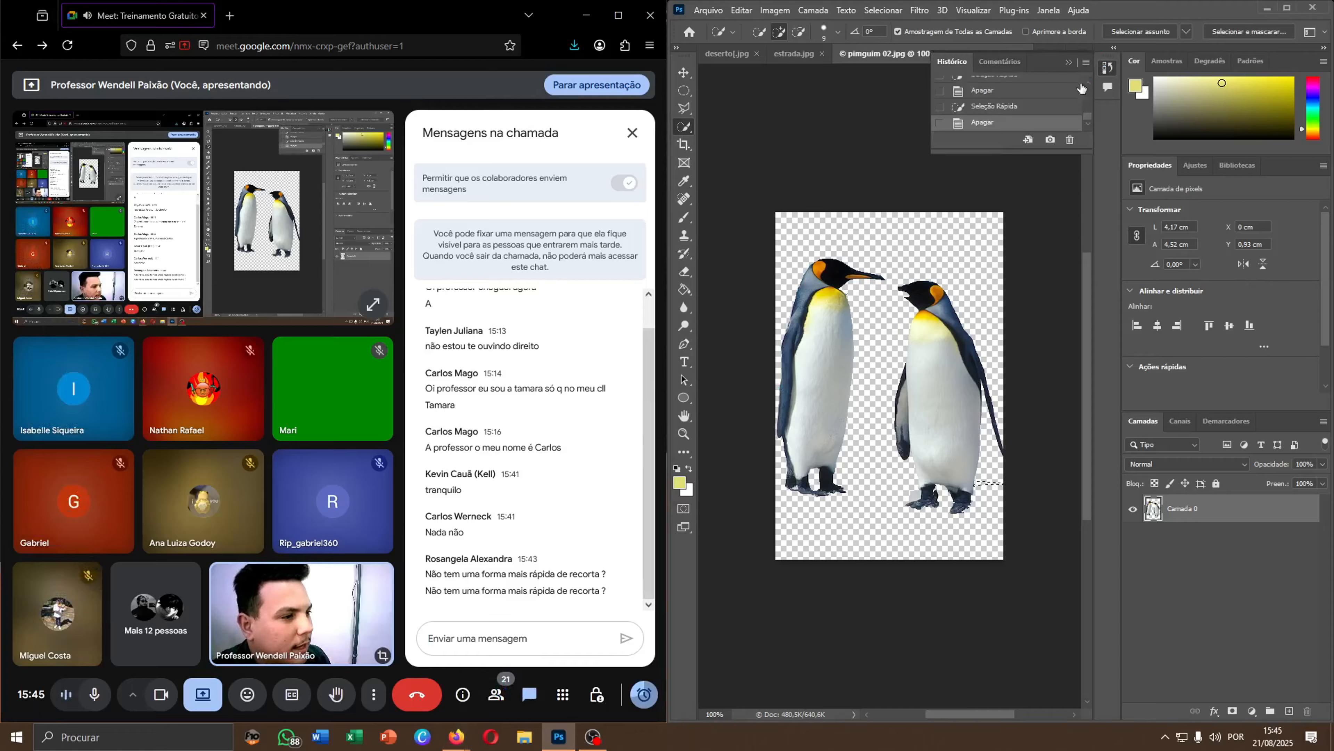
pyautogui.click(1022, 108)
pyautogui.scroll(-4, 1021, 108)
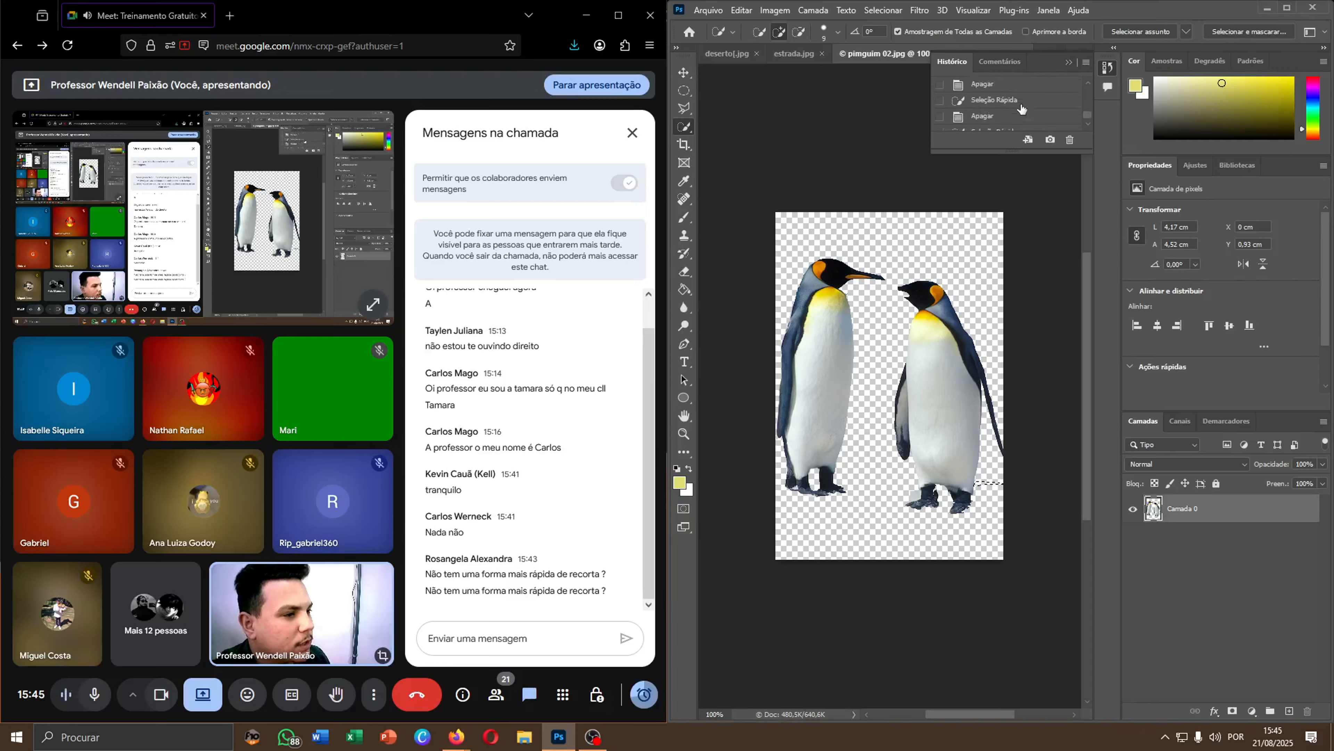
pyautogui.scroll(-1, 985, 94)
pyautogui.click(986, 94)
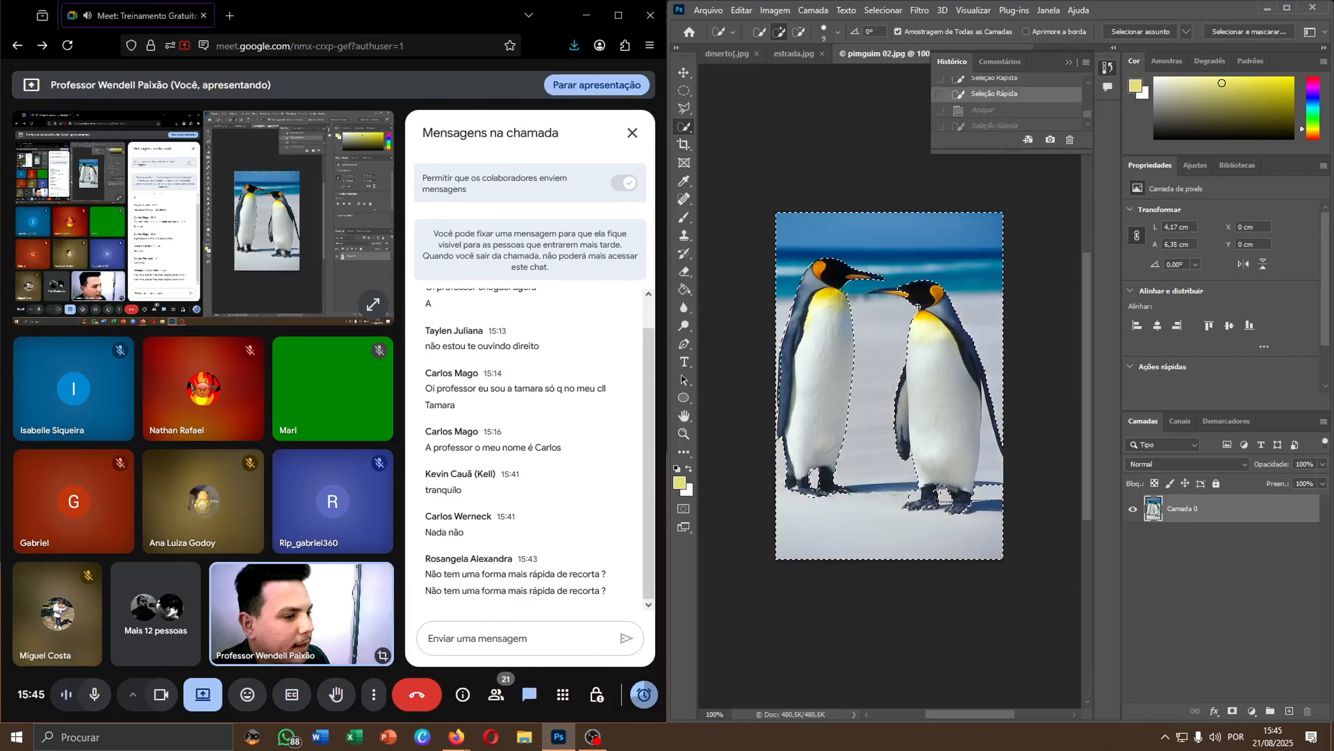
pyautogui.click(900, 293)
pyautogui.click(799, 31)
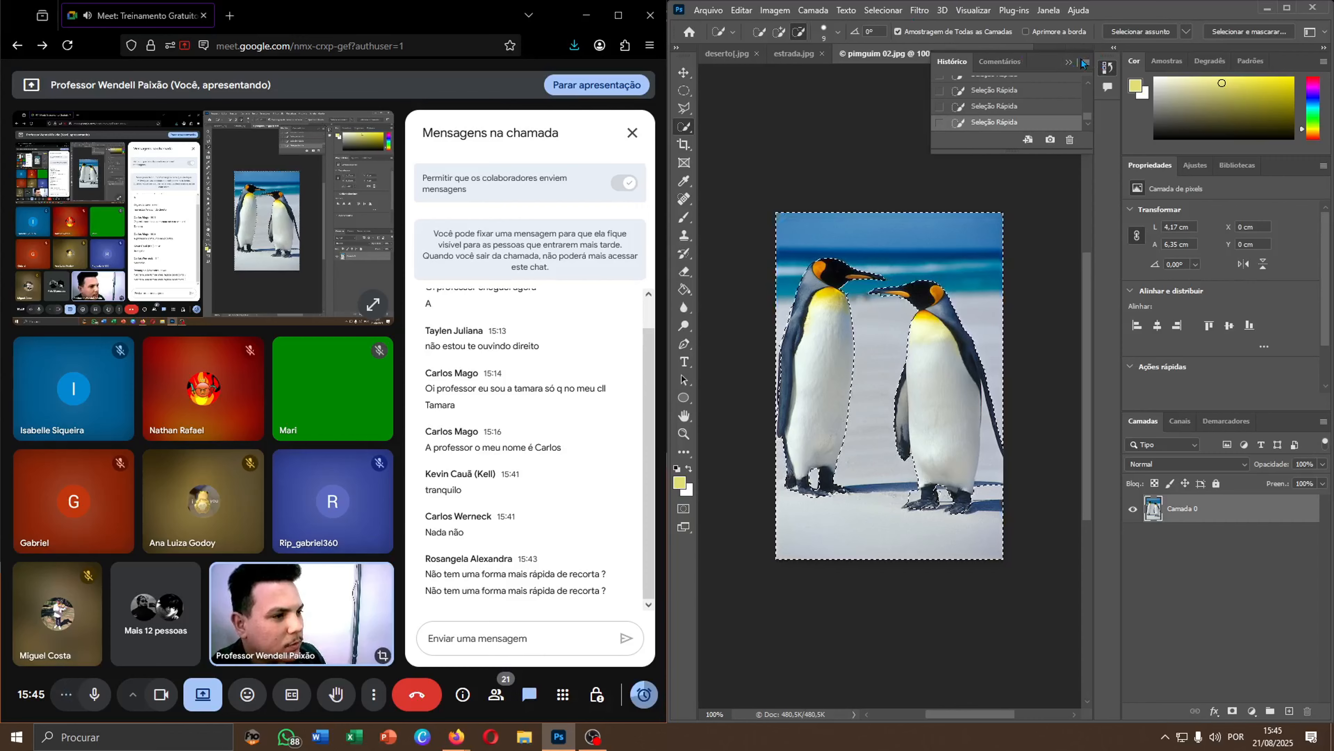
pyautogui.click(1070, 62)
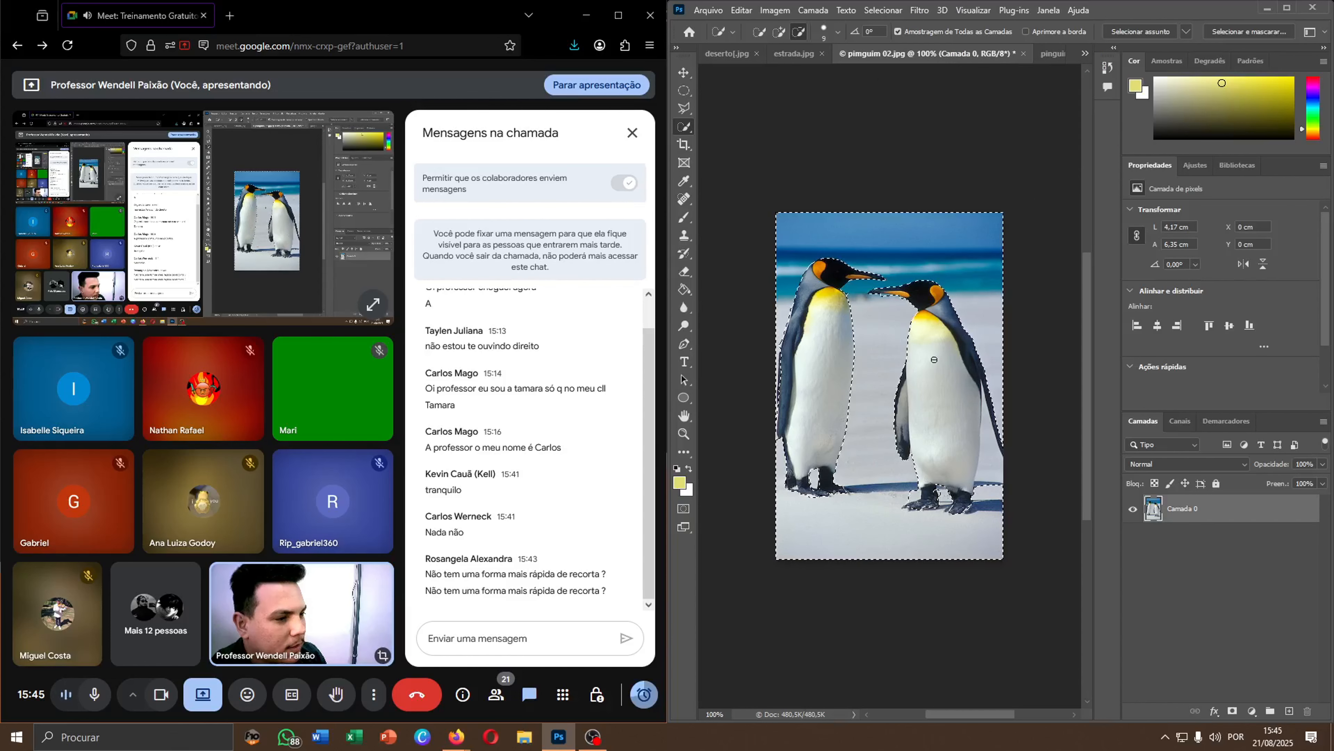
# Clear the current selection and select both penguins automatically with the Select Subject command.
pyautogui.hotkey('ctrl', 'd')
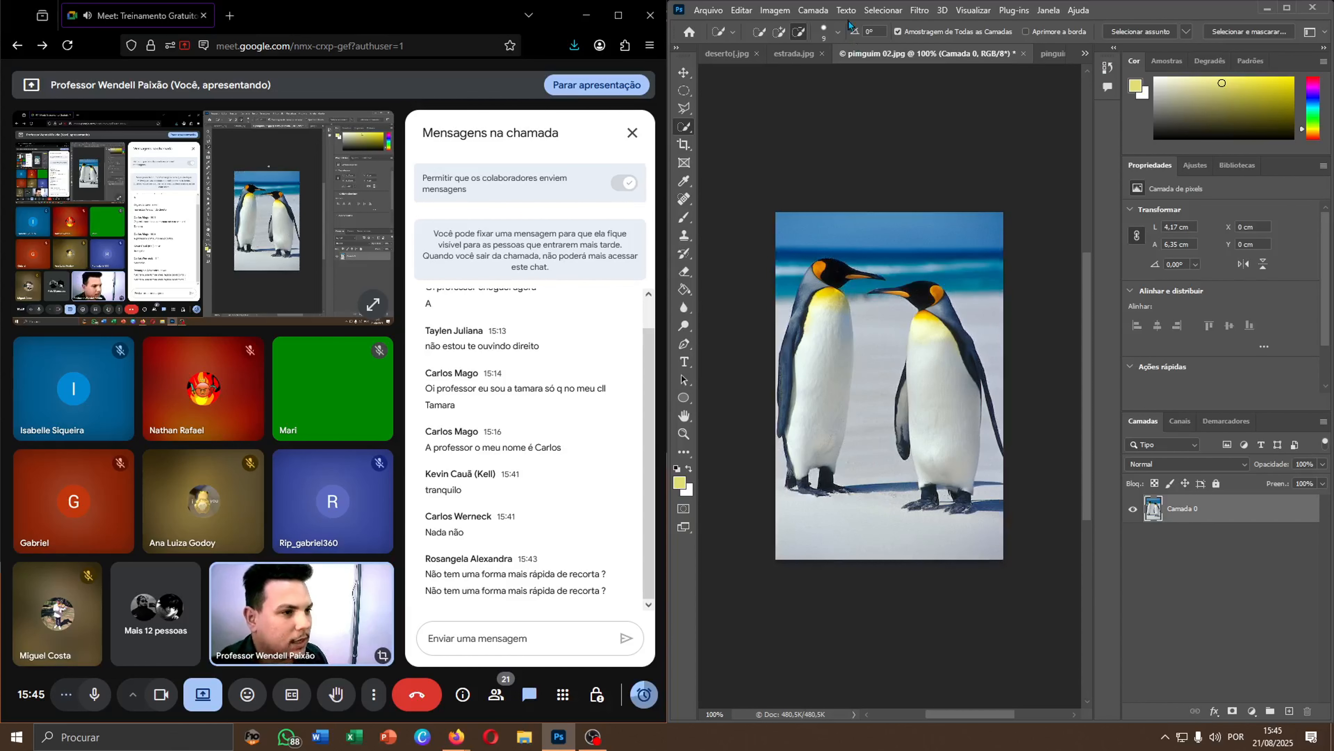
pyautogui.click(883, 10)
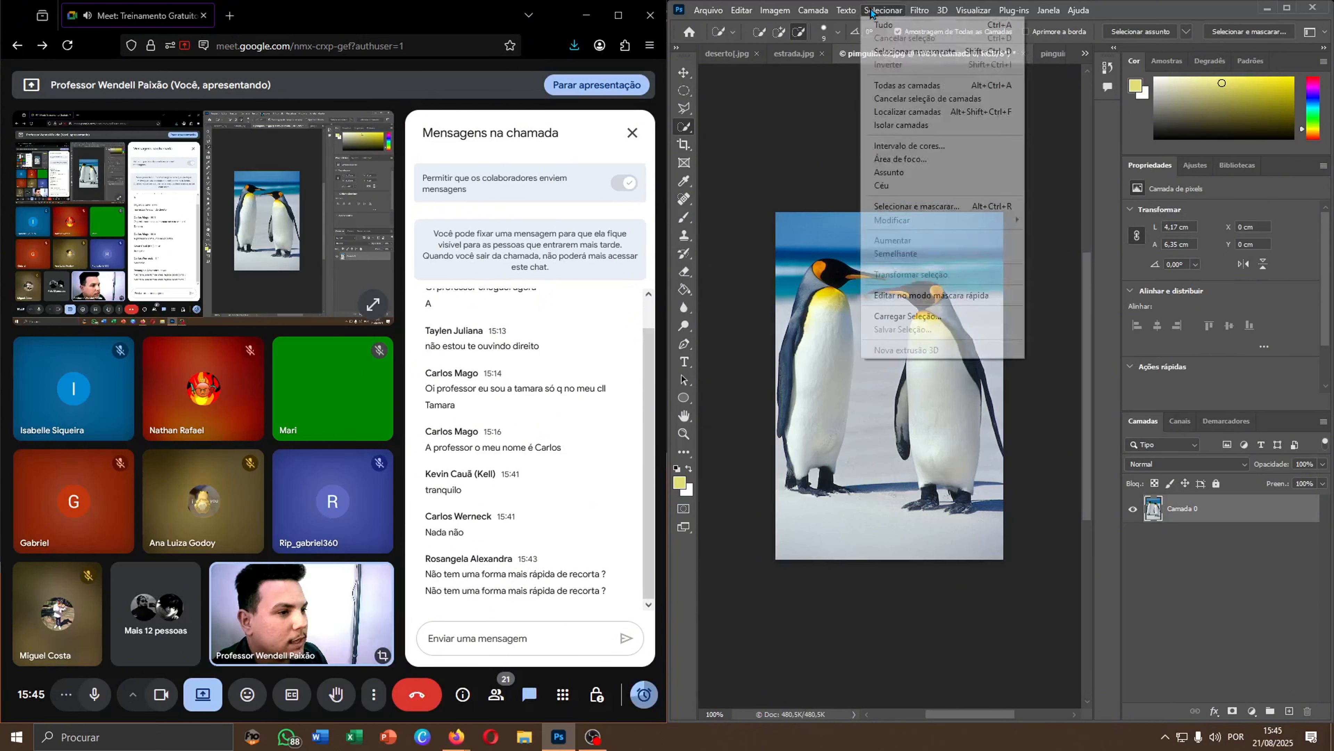
pyautogui.click(932, 173)
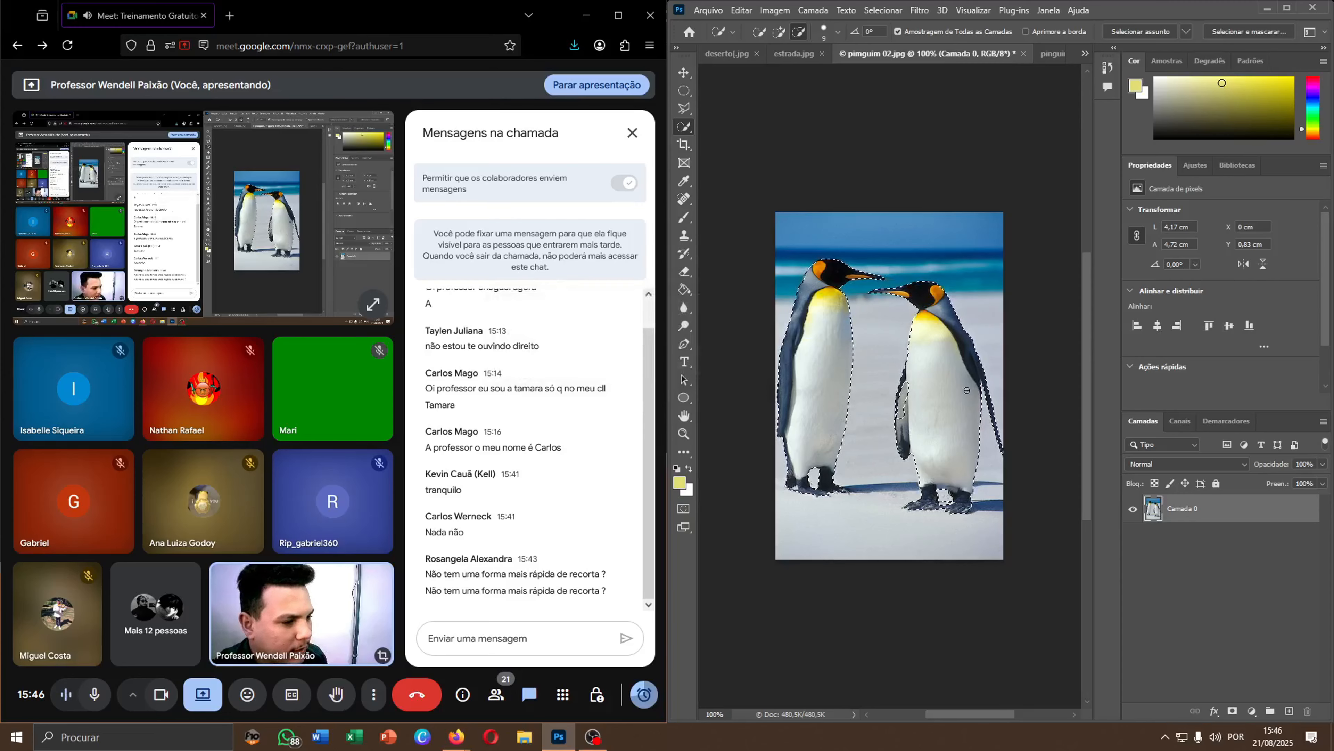
# Try deleting the selected penguins, and undo that deletion.
pyautogui.press('Delete')
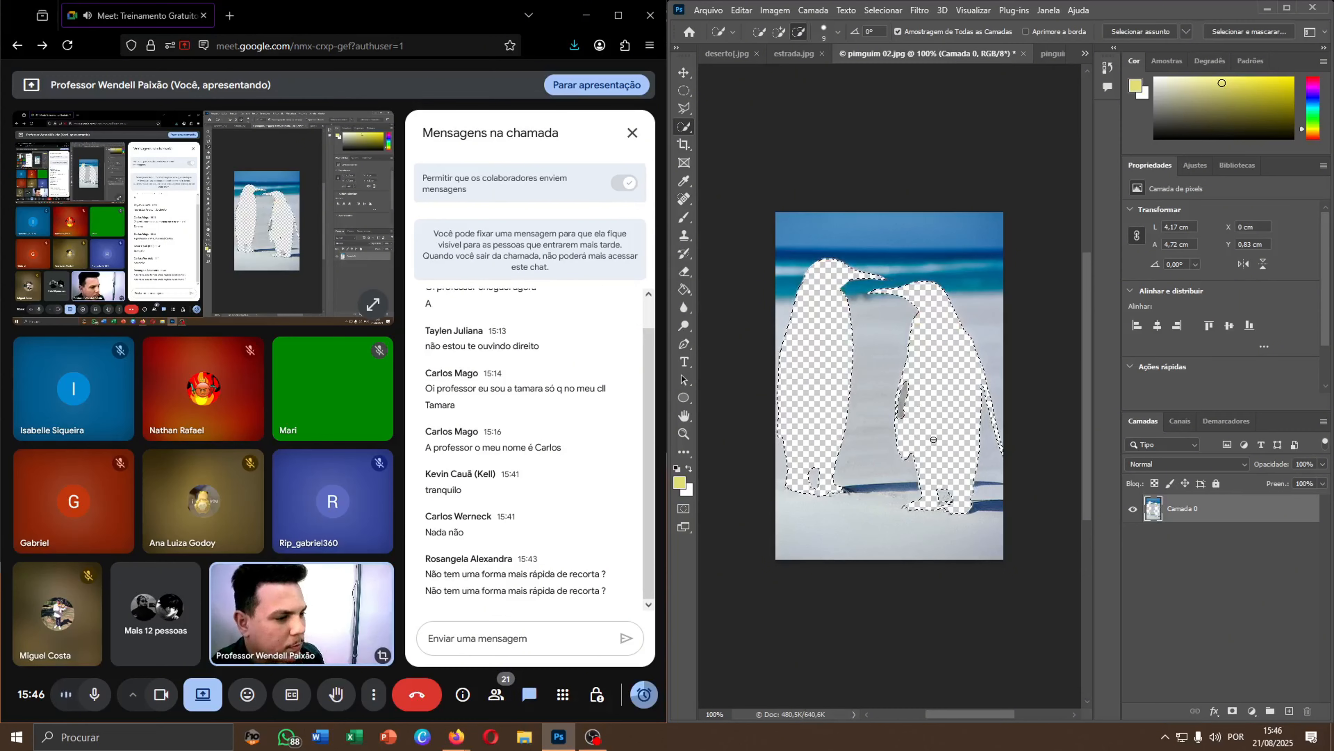
pyautogui.hotkey('ctrl', 'z')
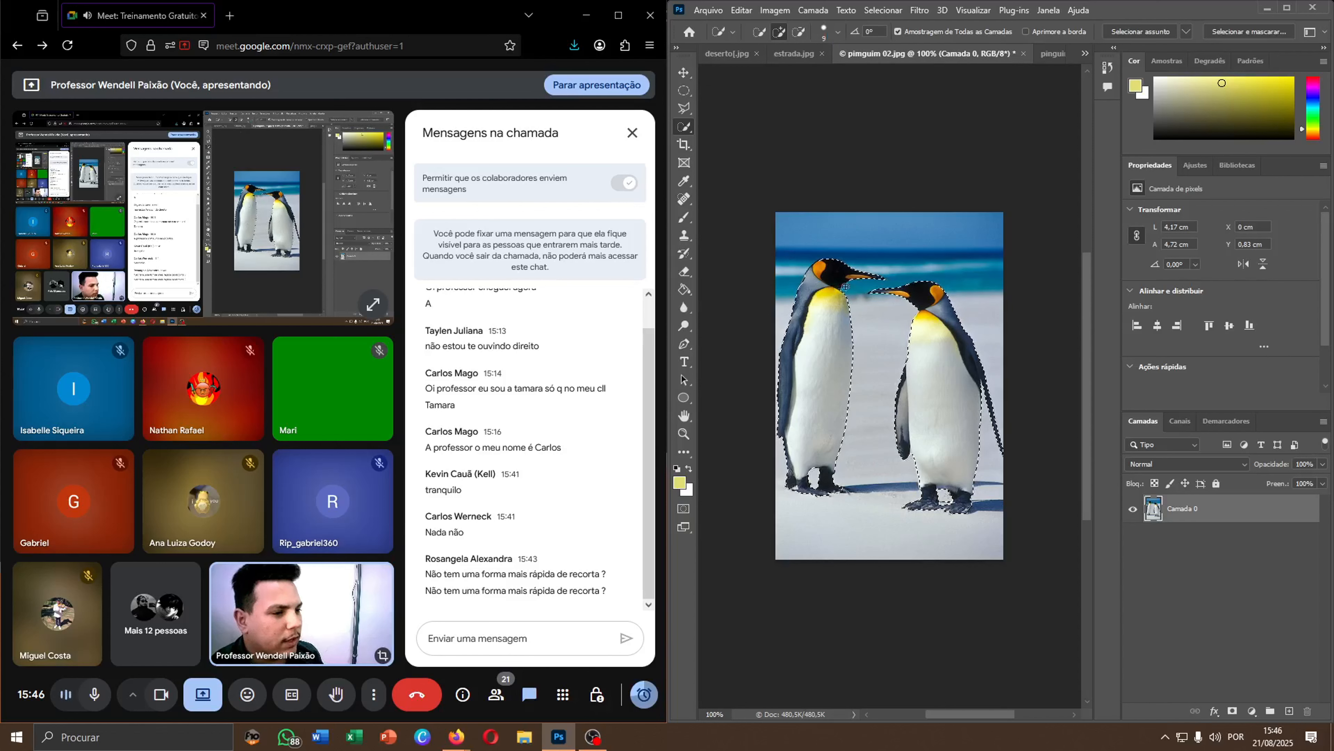
# Delete the background around both penguins by inverting the selection, and move the deselected cut-out onto the right foreground of the road in estrada.jpg.
pyautogui.click(888, 10)
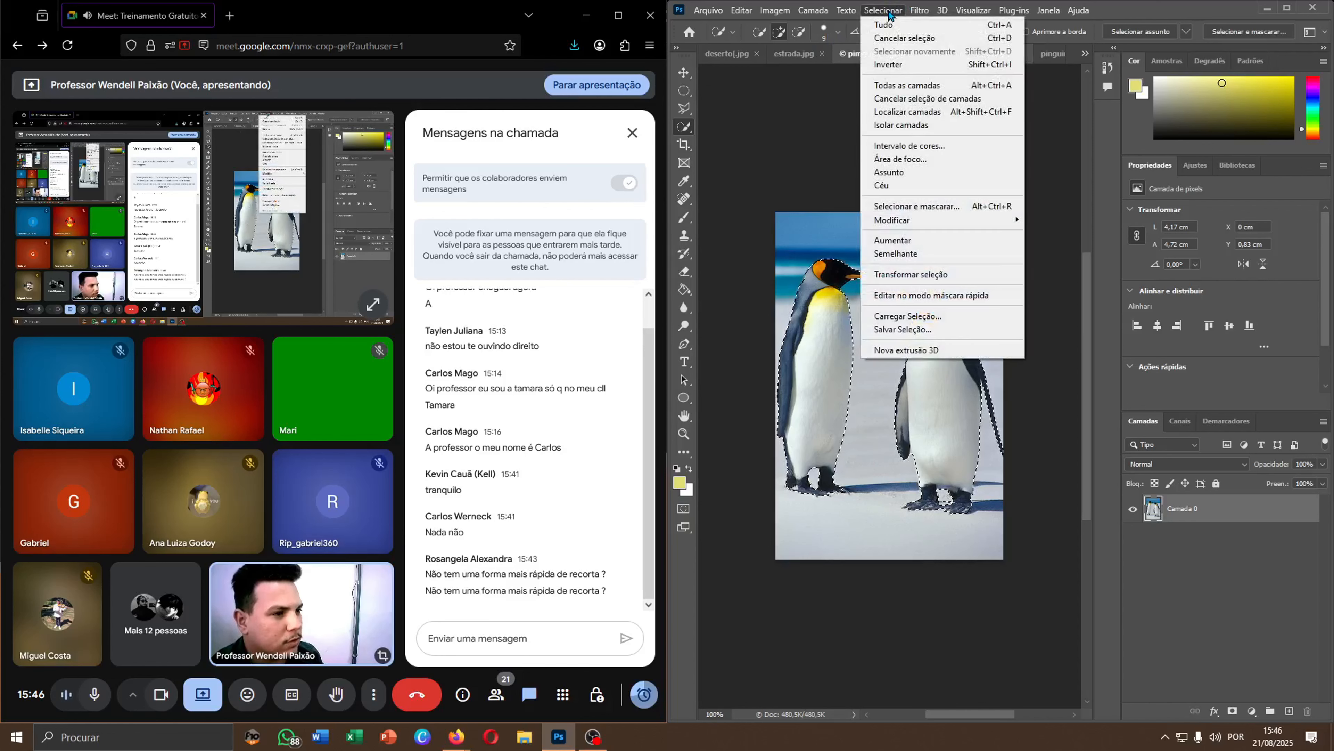
pyautogui.click(904, 64)
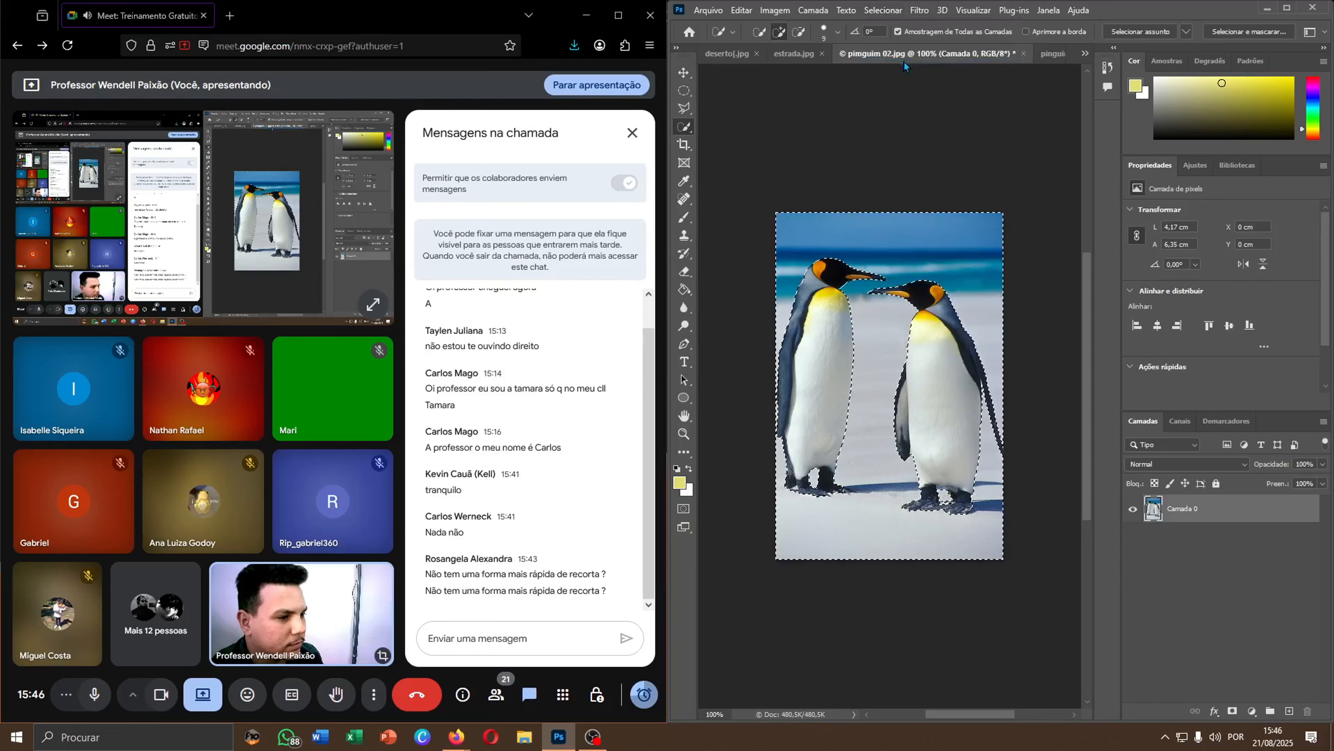
pyautogui.press('Delete')
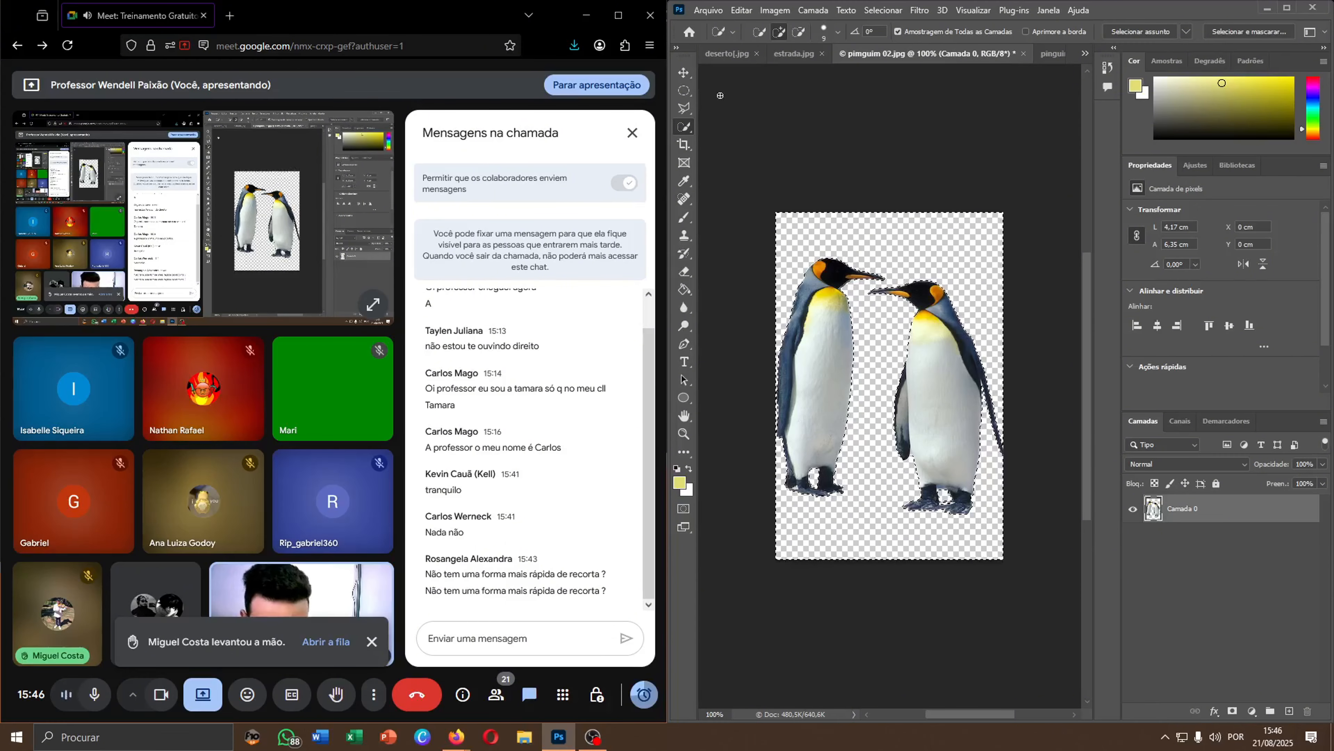
pyautogui.hotkey('ctrl', 'd')
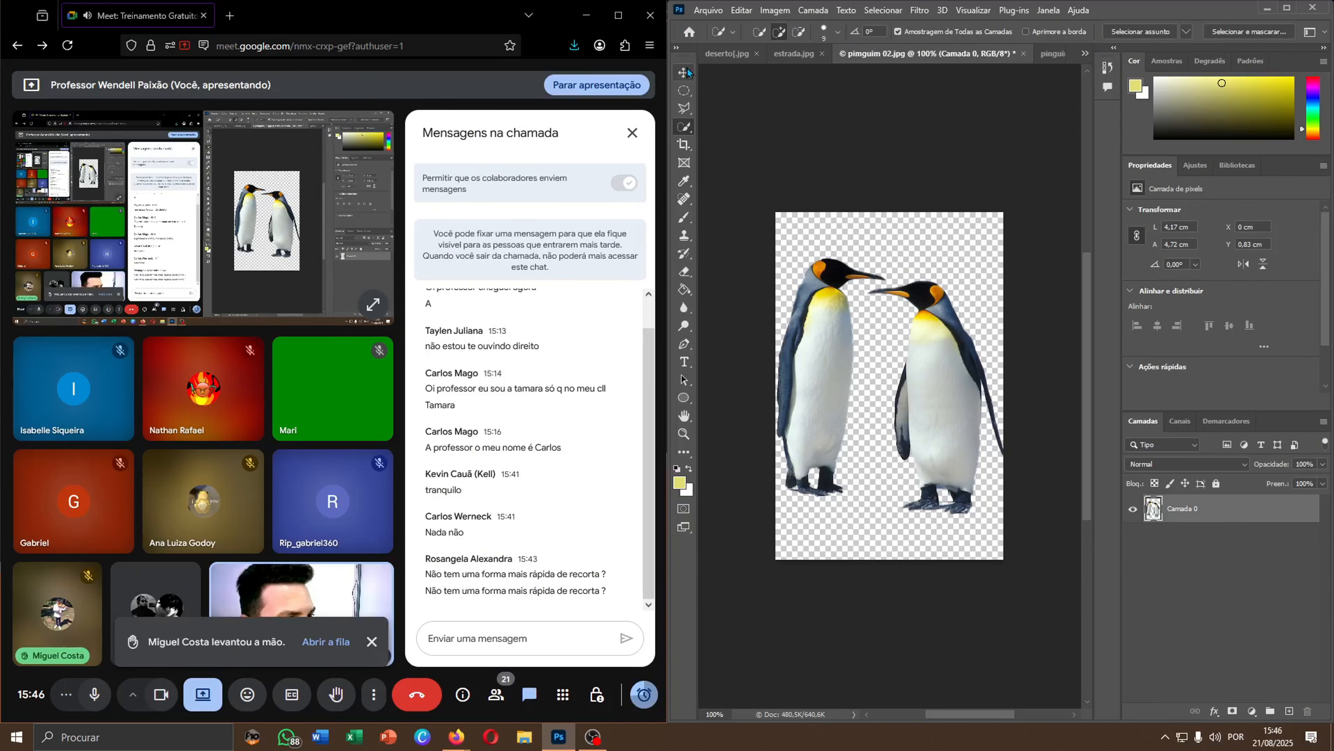
pyautogui.click(685, 73)
pyautogui.moveTo(962, 386); pyautogui.dragTo(1043, 468)
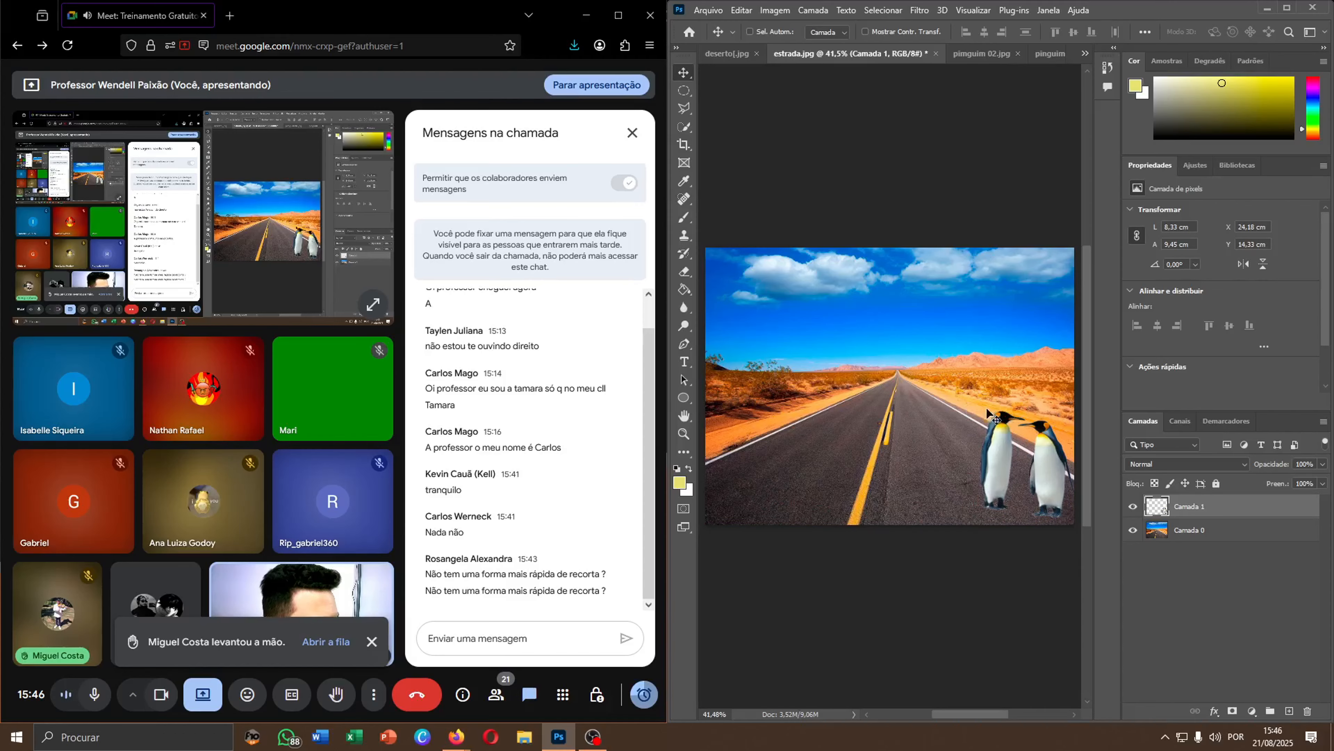
# Switch to pinguim 01.jpeg and select its penguin automatically with the Select Subject command.
pyautogui.click(999, 51)
pyautogui.click(1050, 53)
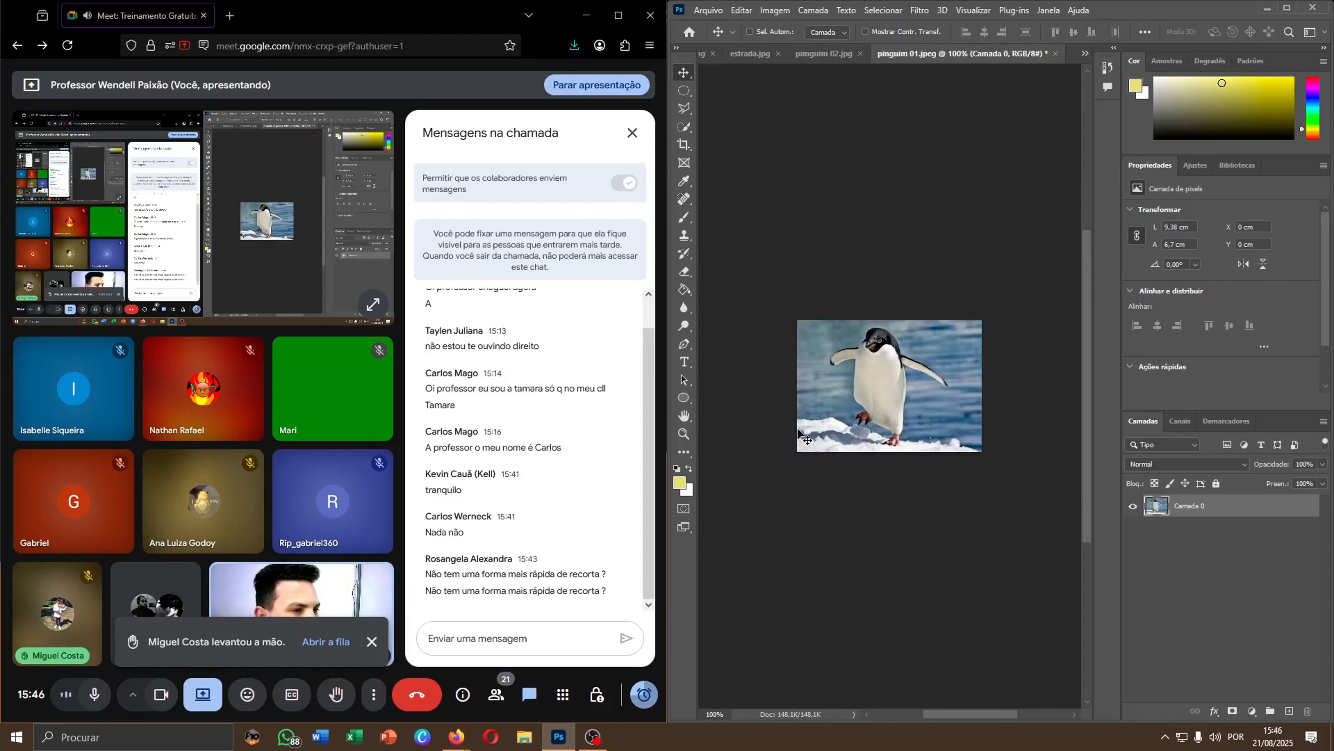
pyautogui.click(882, 10)
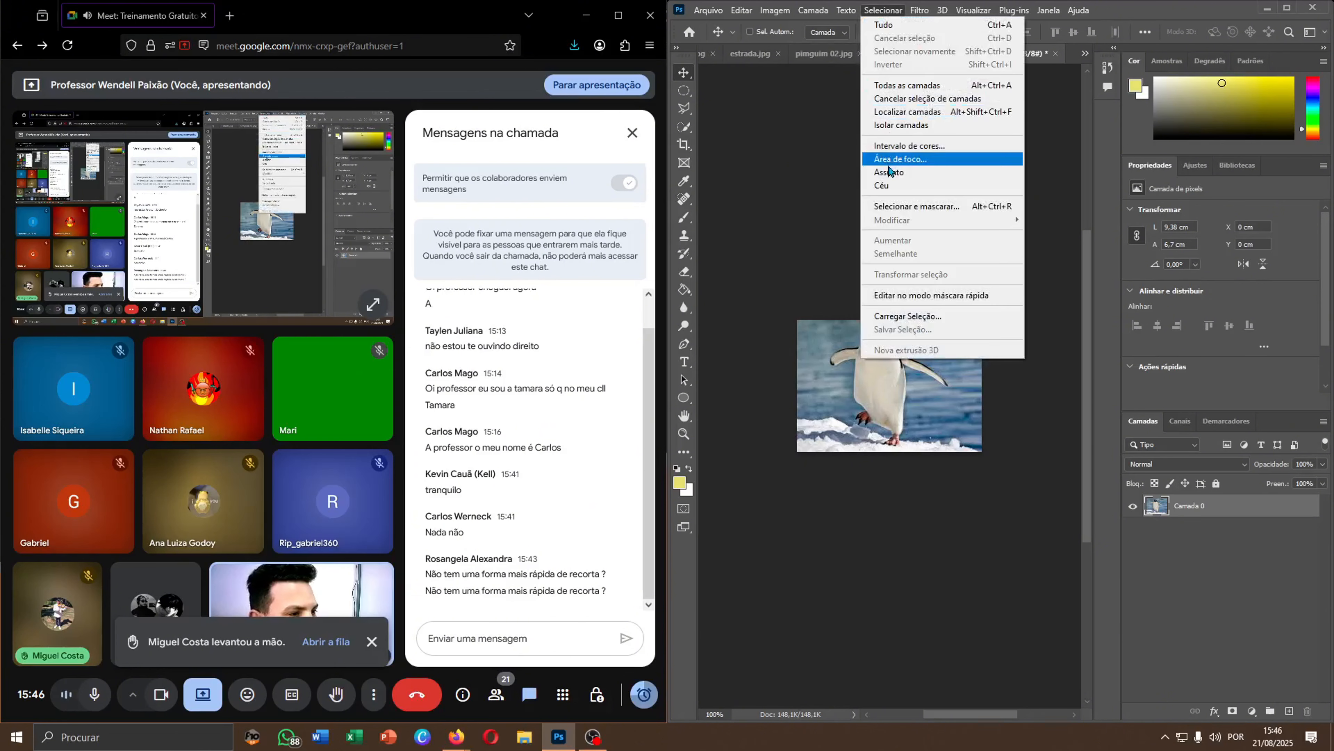
pyautogui.click(934, 174)
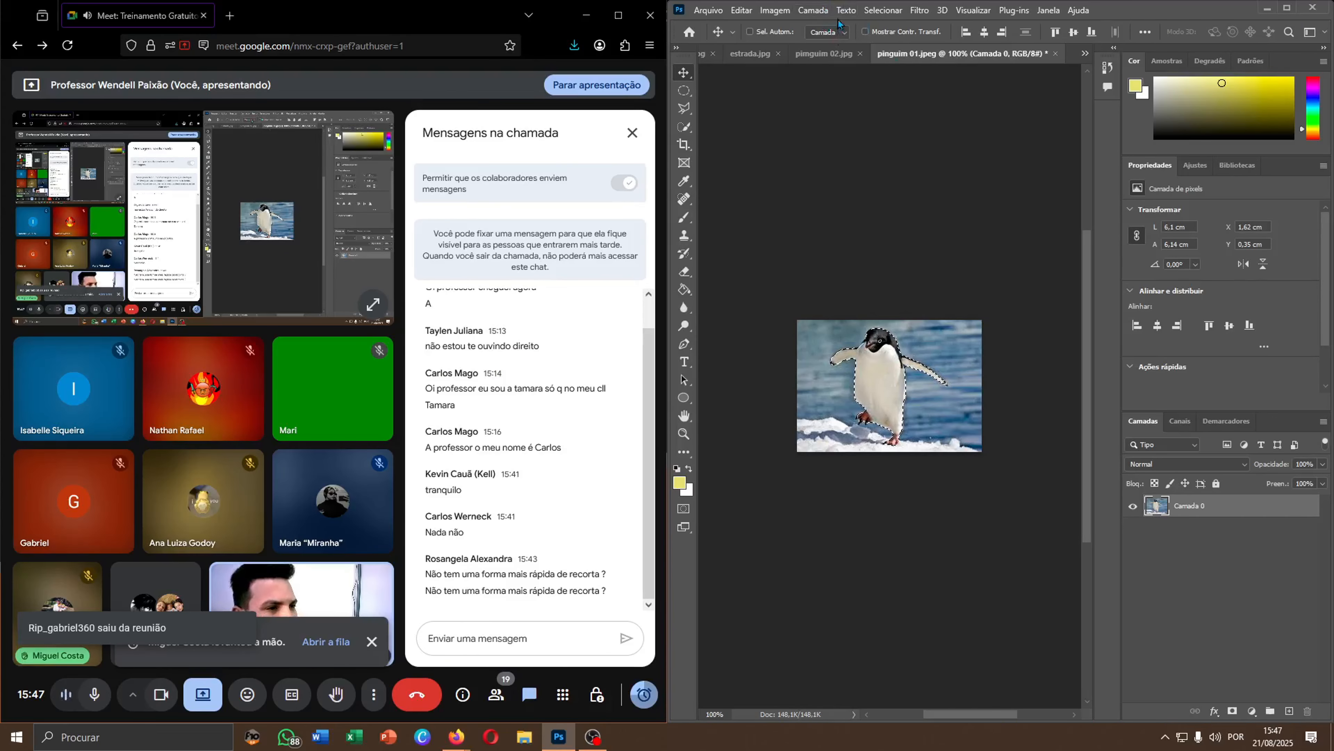
# Delete the background around the single penguin by inverting the selection, and move the deselected cut-out to the left roadside in estrada.jpg.
pyautogui.click(886, 8)
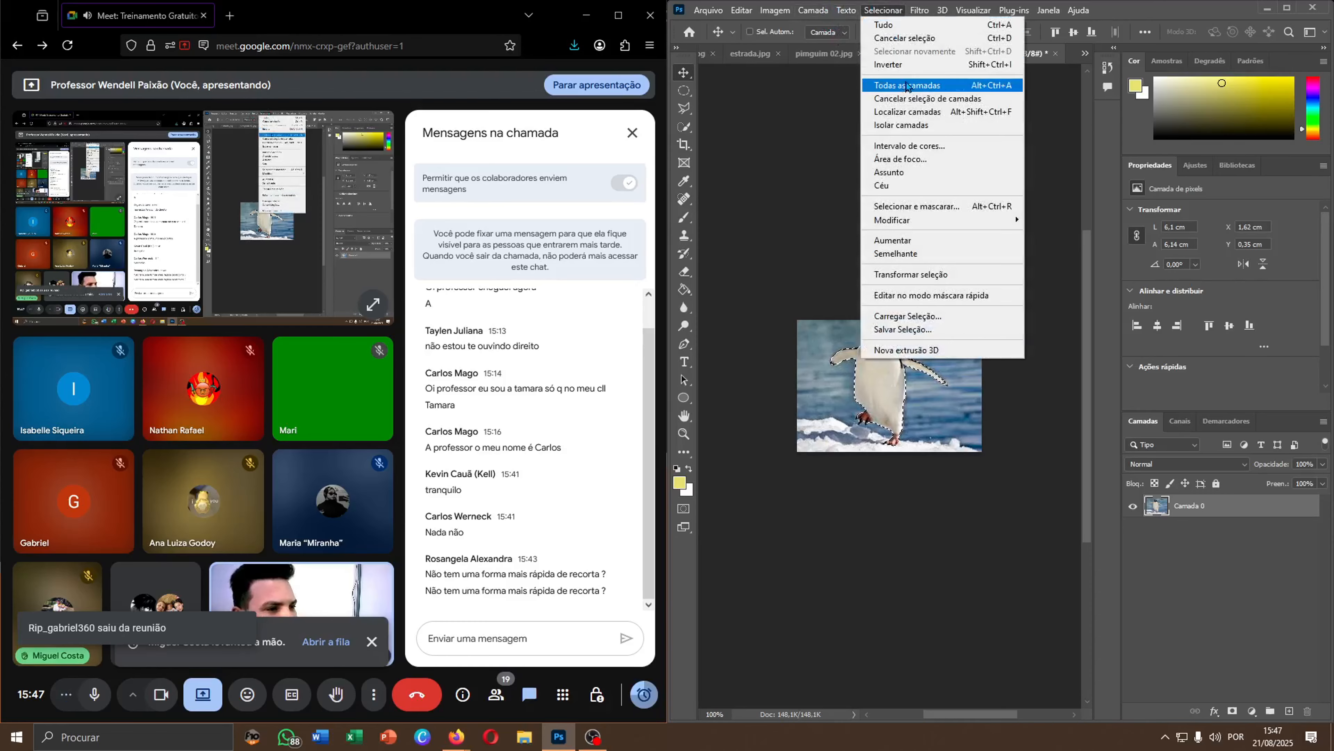
pyautogui.click(906, 64)
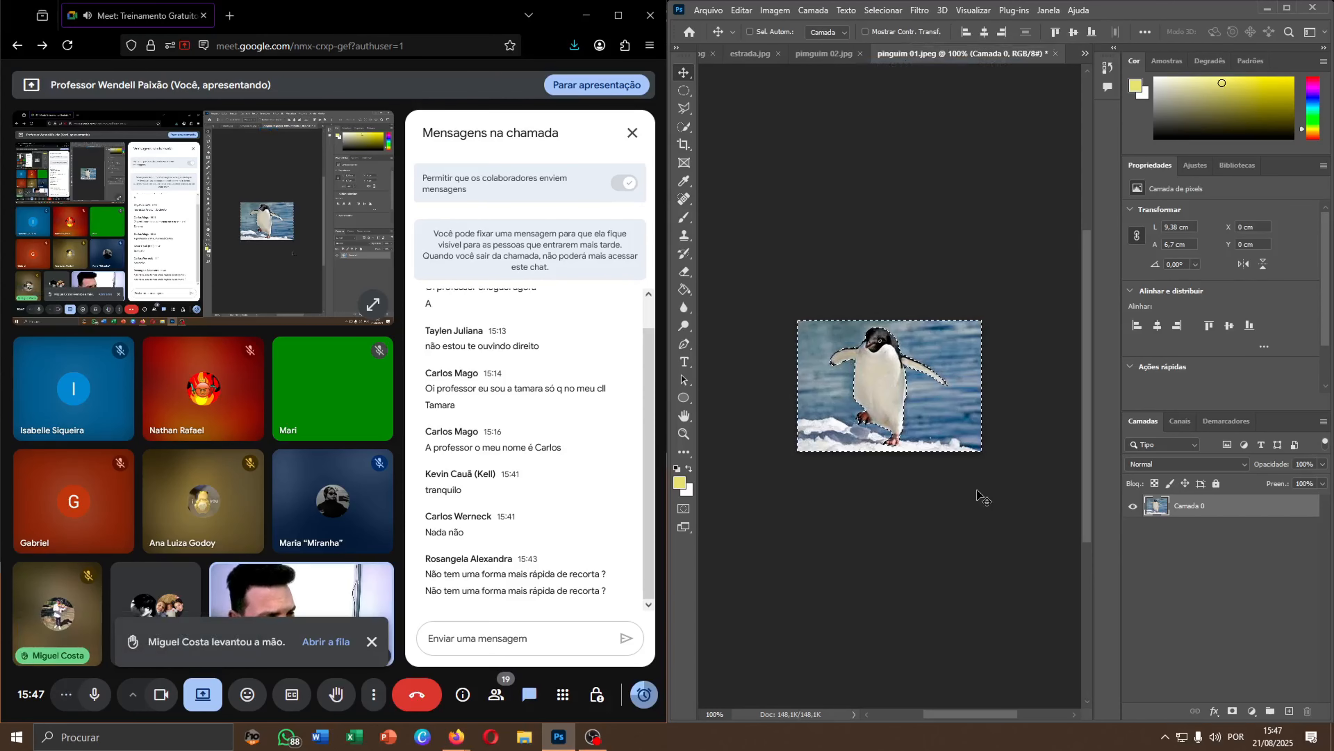
pyautogui.press('Delete')
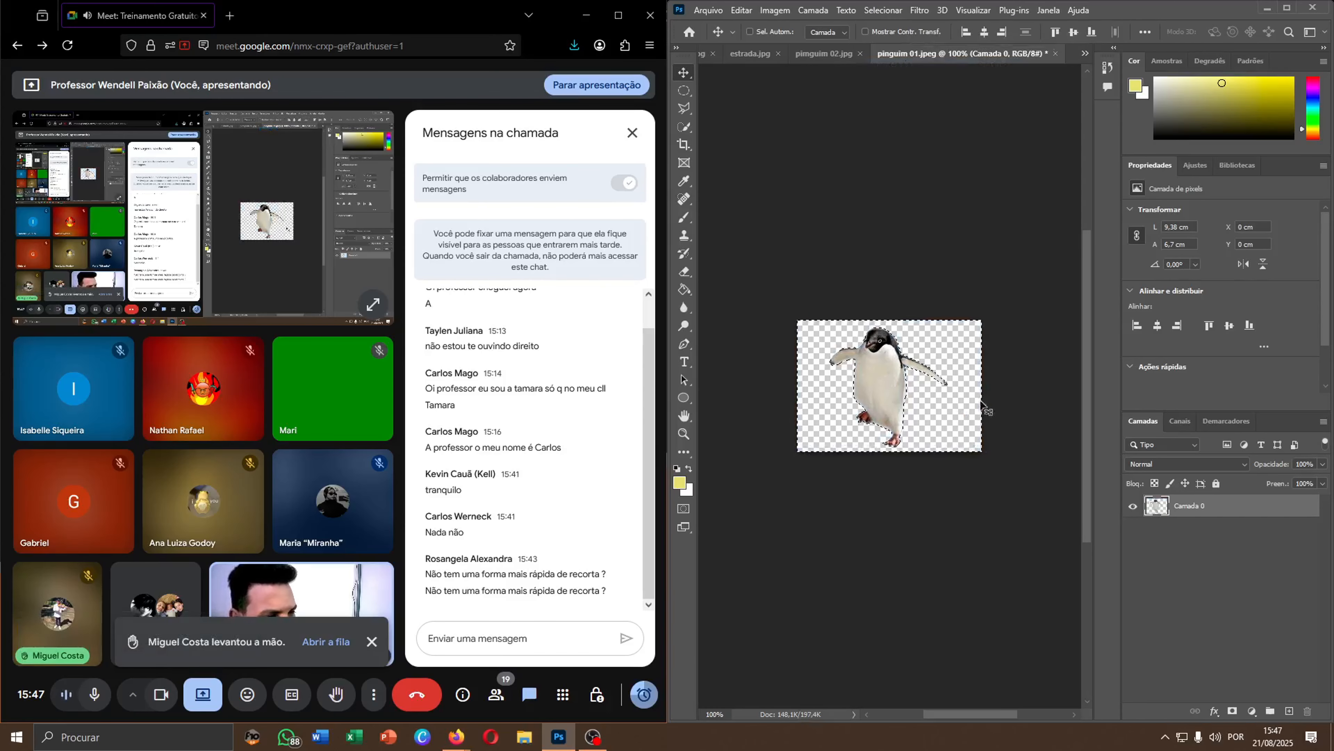
pyautogui.hotkey('ctrl', 'd')
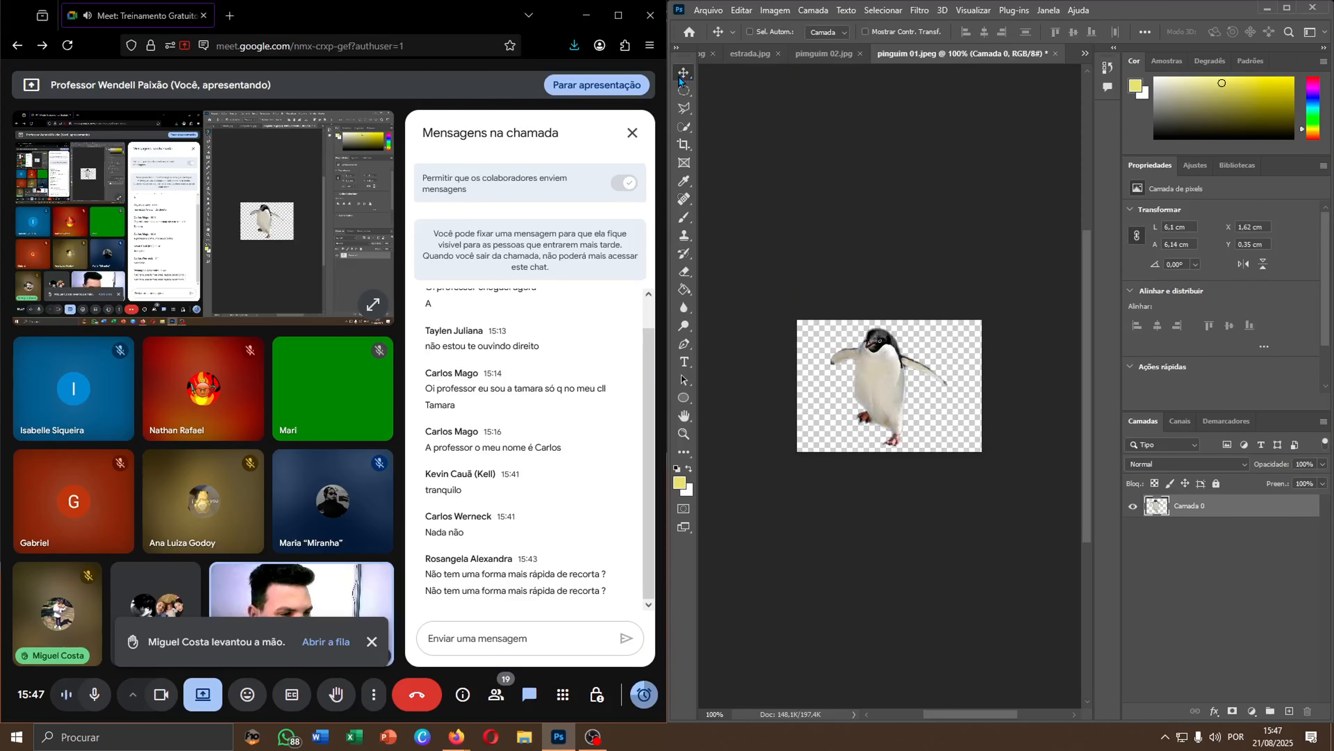
pyautogui.moveTo(889, 385); pyautogui.dragTo(756, 403)
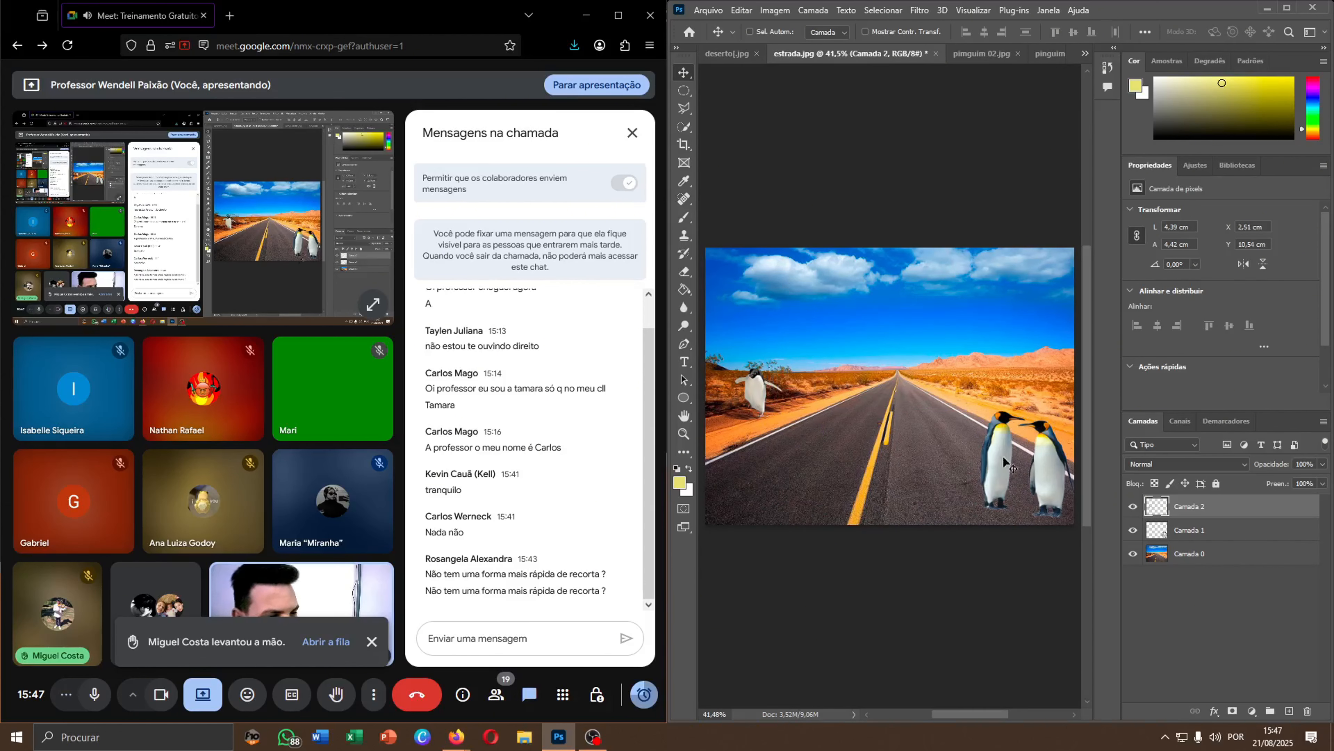
# Copy the large balloon from deserto[.jpg into estrada.jpg and place it in the sky above the far end of the road.
pyautogui.click(724, 54)
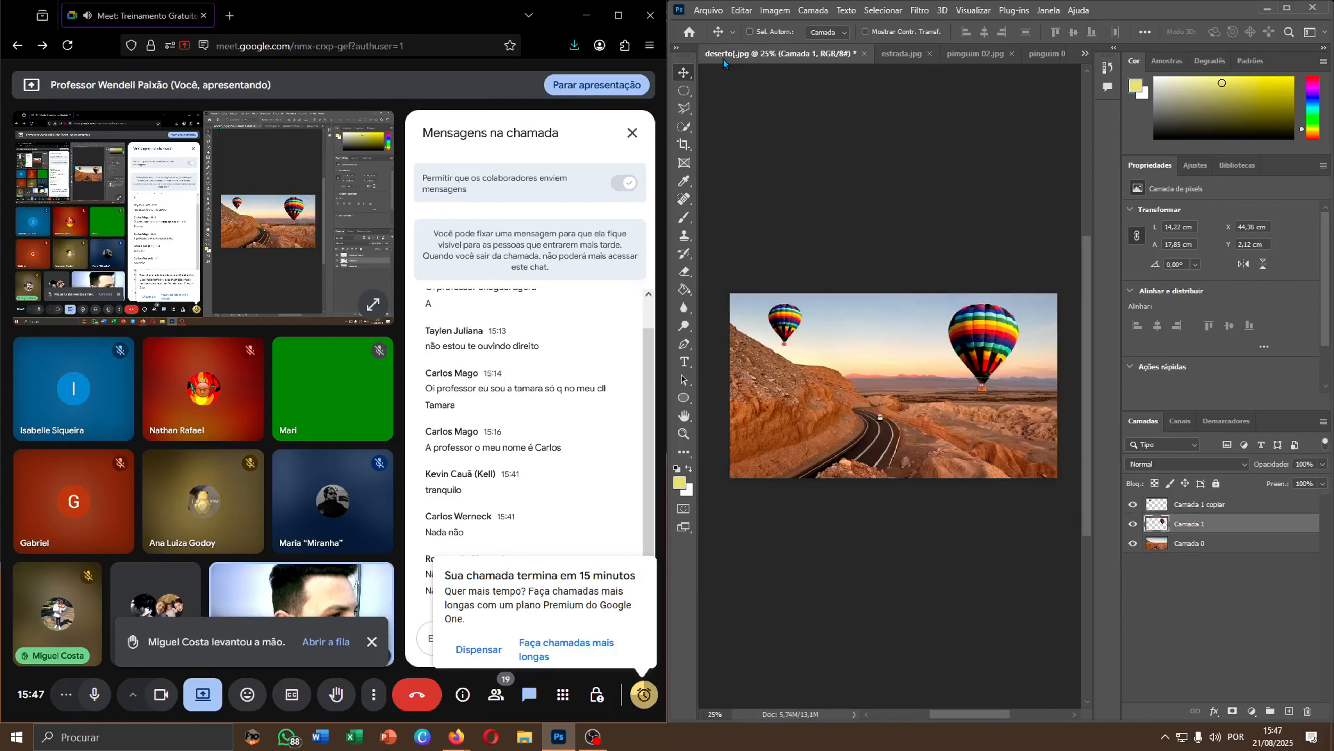
pyautogui.moveTo(992, 337); pyautogui.dragTo(926, 336)
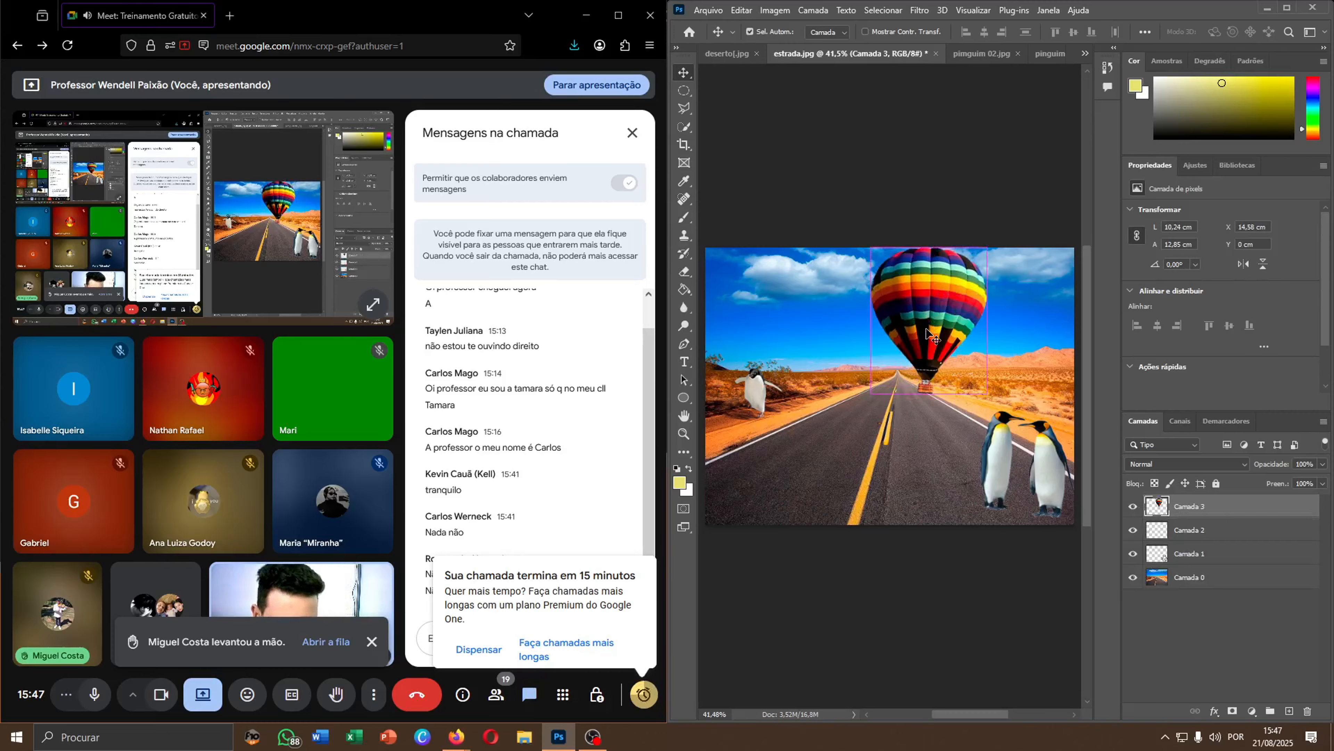
# Try scaling the balloon in estrada.jpg down to about 57% and moving it into the sky above the horizon.
pyautogui.hotkey('ctrl', 't')
pyautogui.moveTo(873, 395); pyautogui.dragTo(920, 331)
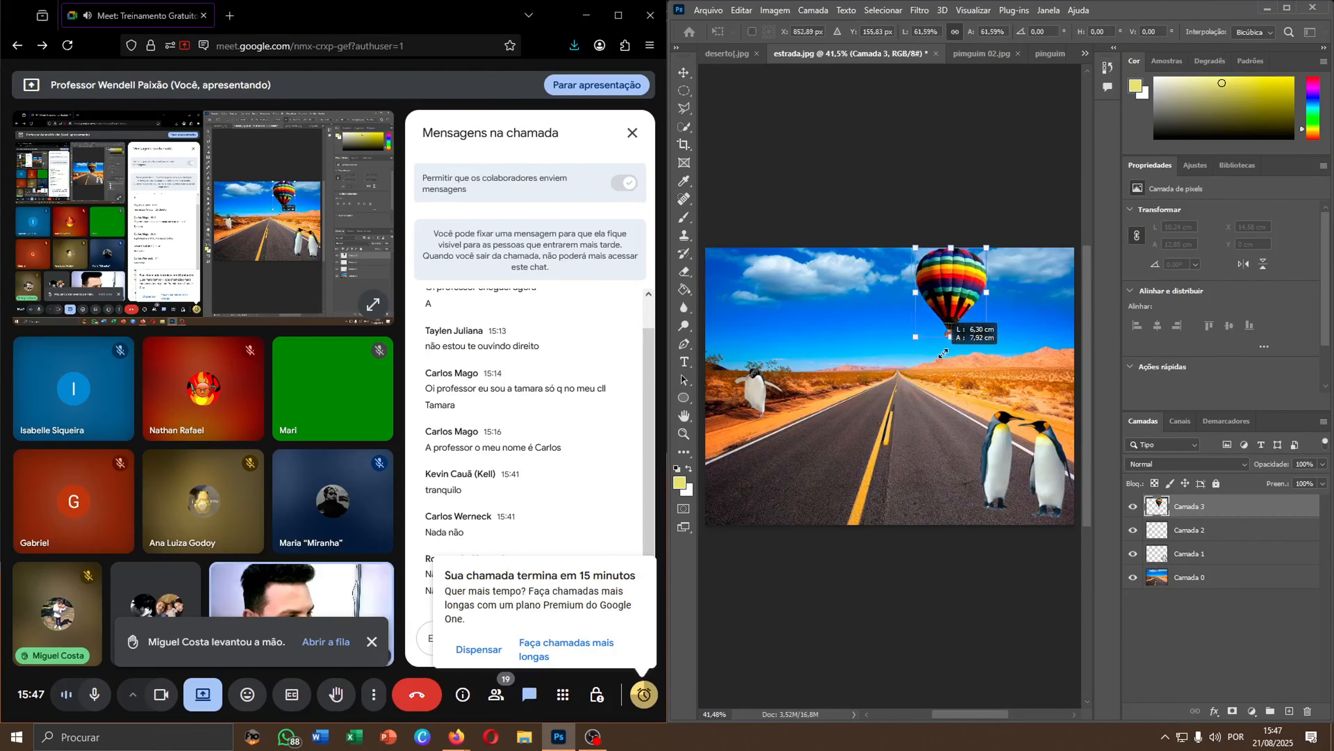
pyautogui.moveTo(983, 281); pyautogui.dragTo(944, 311)
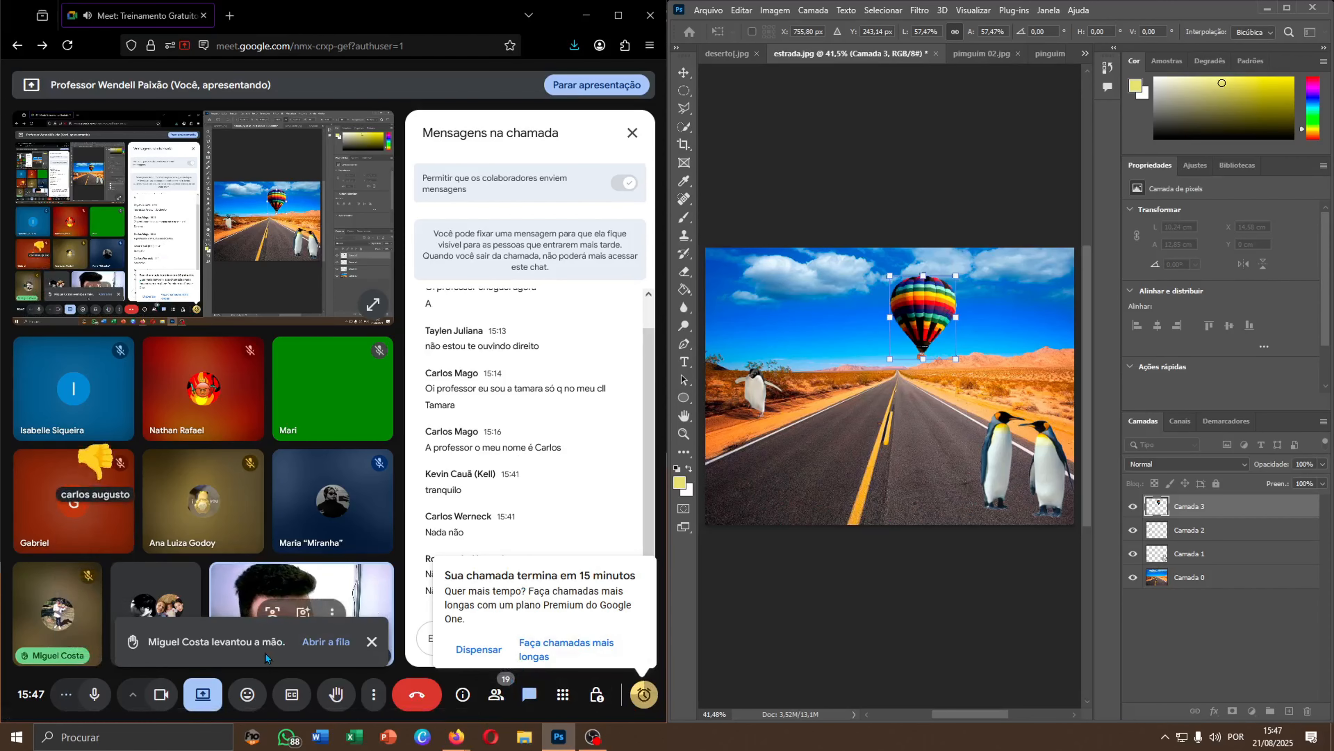
# Switch to the Google Meet call, show the queue of raised hands and lower all of them.
pyautogui.click(302, 642)
pyautogui.click(314, 641)
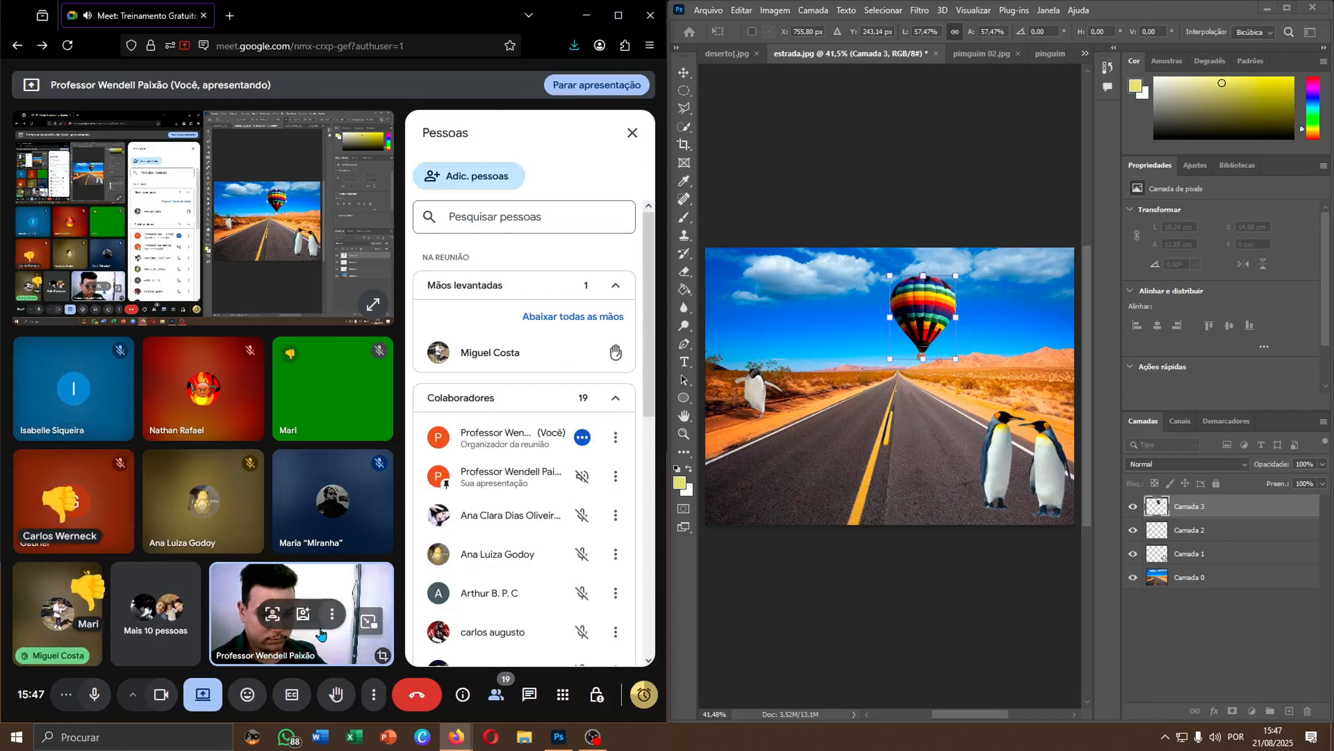
pyautogui.click(604, 317)
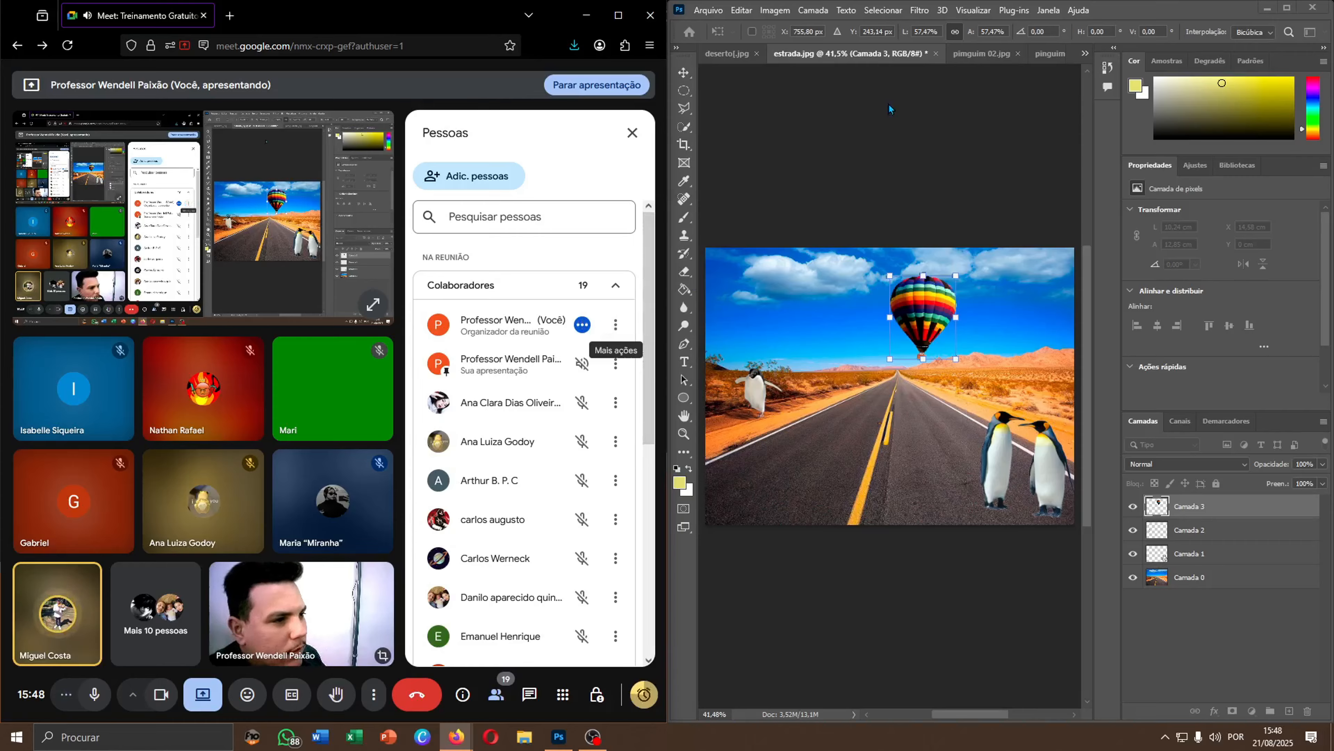
# Return to Photoshop, review the two-penguin cut-out and deserto[.jpg documents, and go back to estrada.jpg.
pyautogui.click(978, 52)
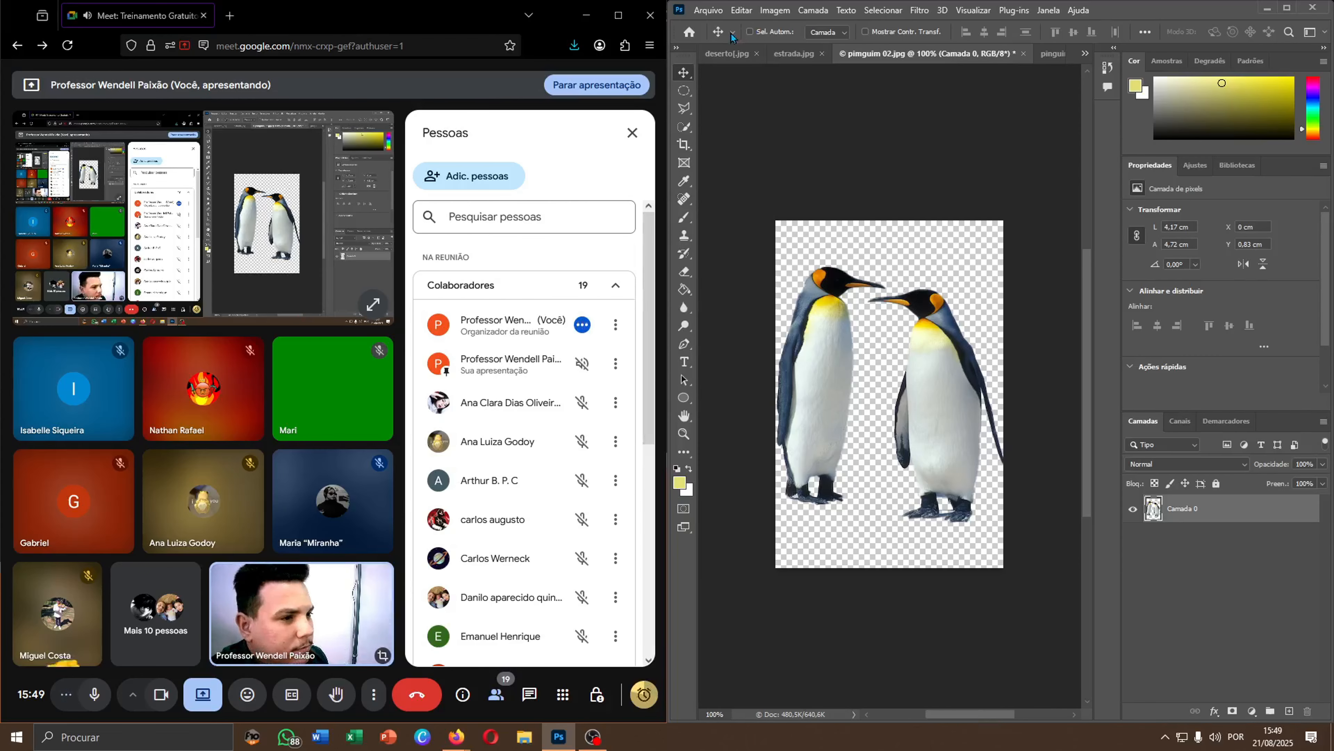
pyautogui.click(726, 54)
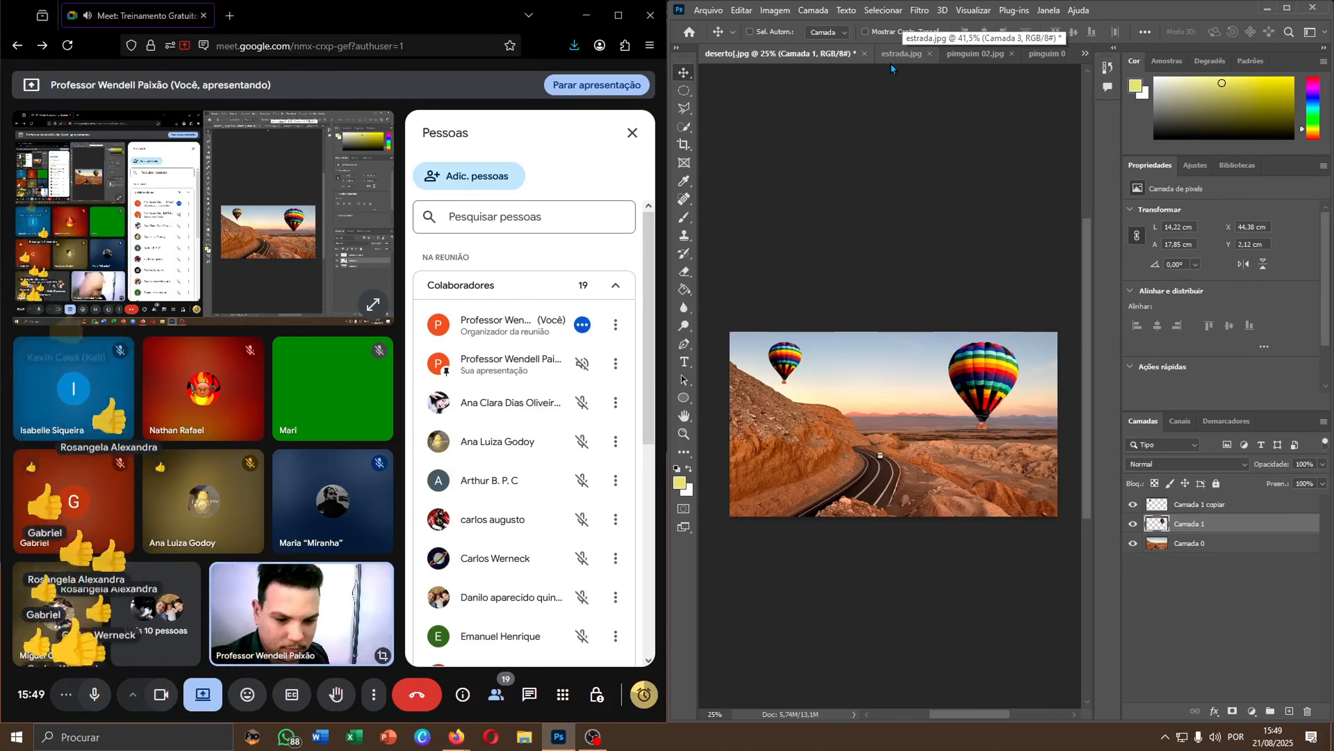
pyautogui.click(917, 55)
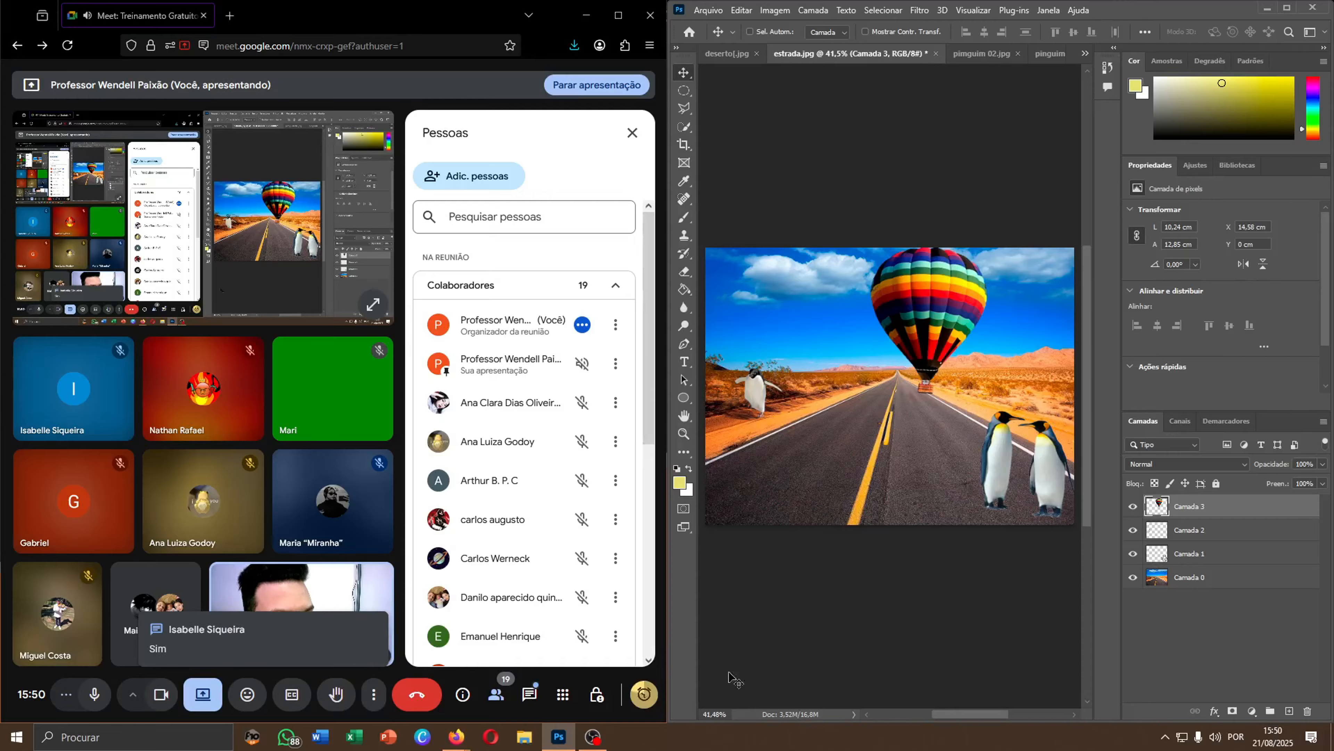
# Switch to the Google Meet call and review the earlier messages in the meeting chat.
pyautogui.click(532, 695)
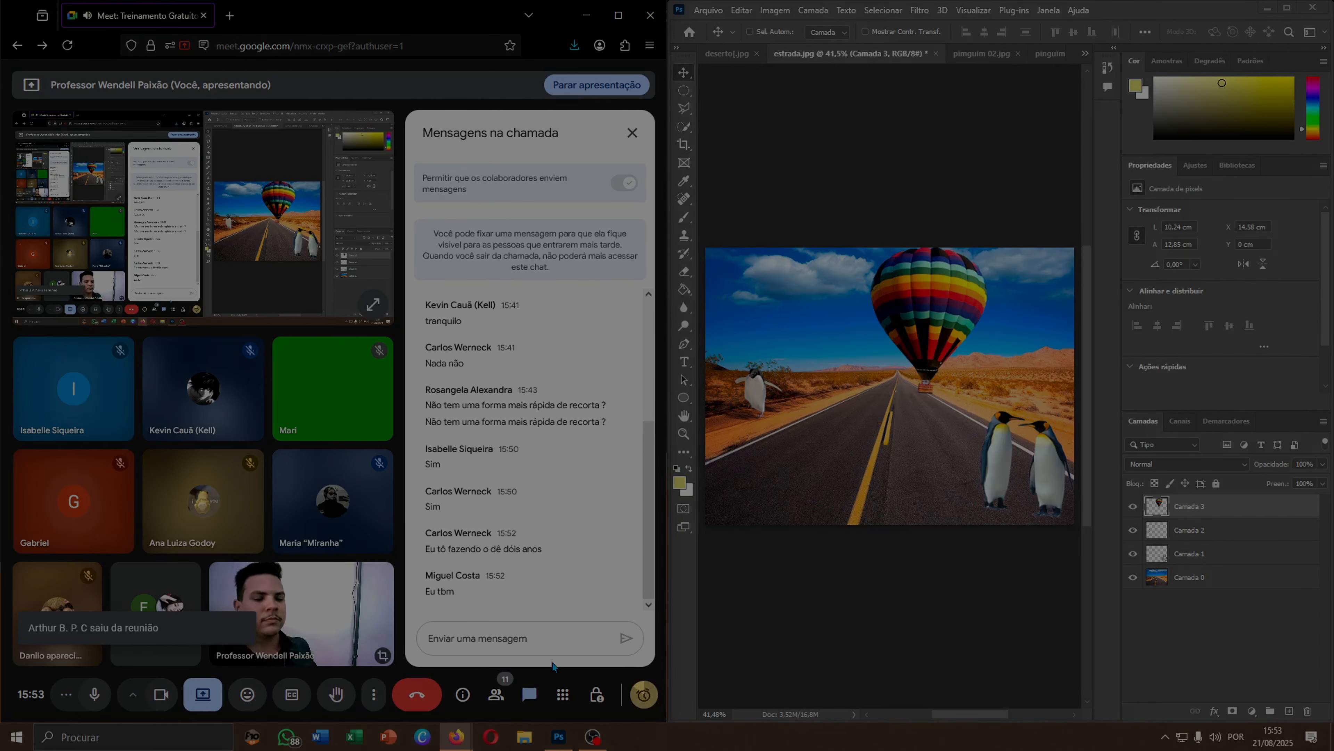
pyautogui.scroll(4, 546, 338)
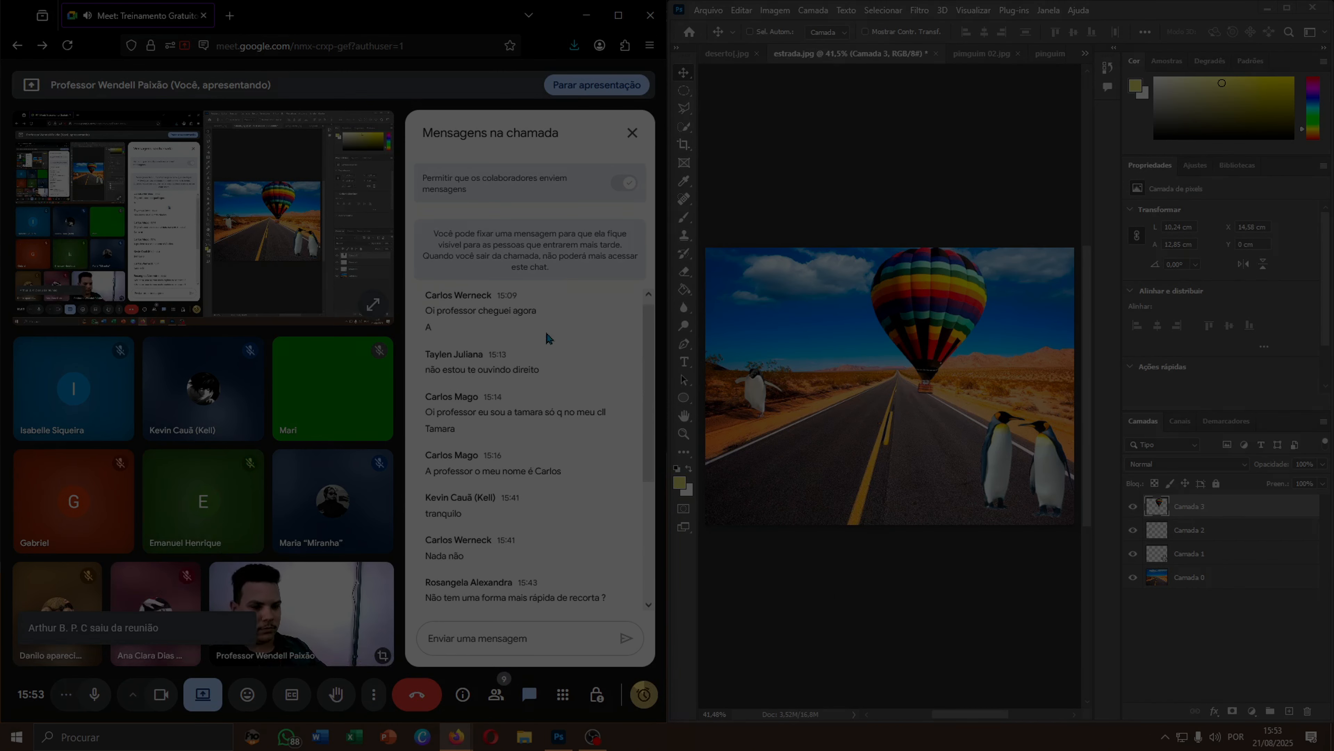